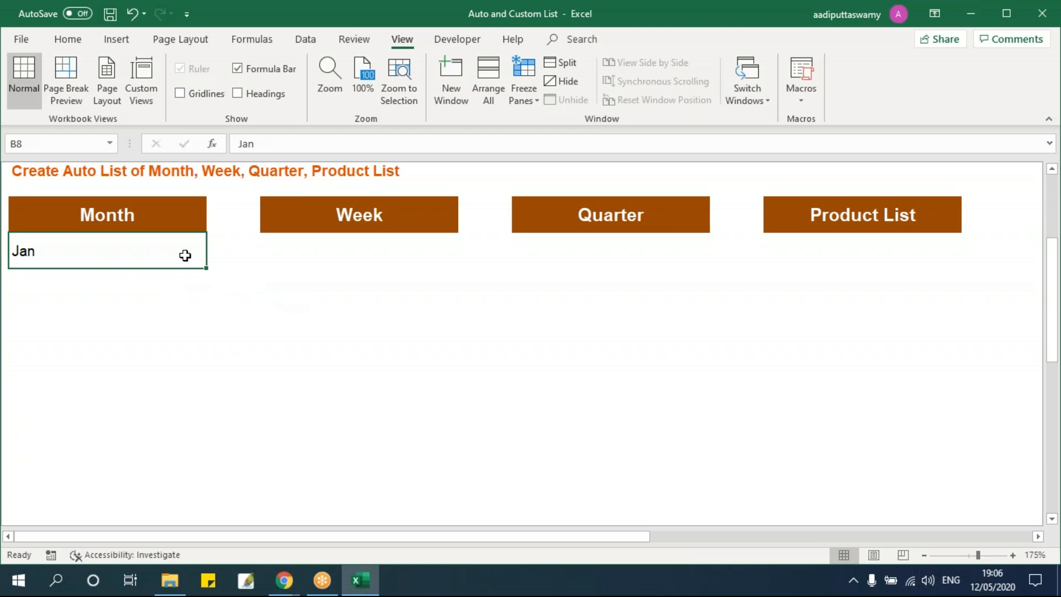
Fill the abbreviated month series from Jan in B8 down the Month column over ten cells.
mouse_move(208, 270)
left_mouse_down()
mouse_move(192, 498)
mouse_move(199, 440)
mouse_move(199, 483)
mouse_move(259, 445)
left_mouse_up()
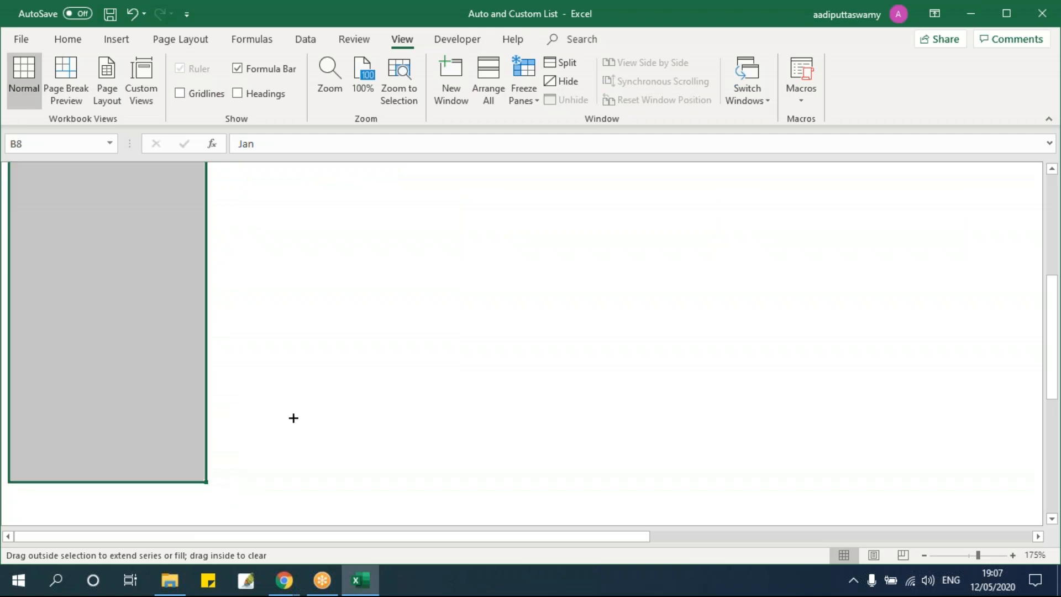
scroll(260, 445, "up", 3)
scroll(243, 409, "down", 2)
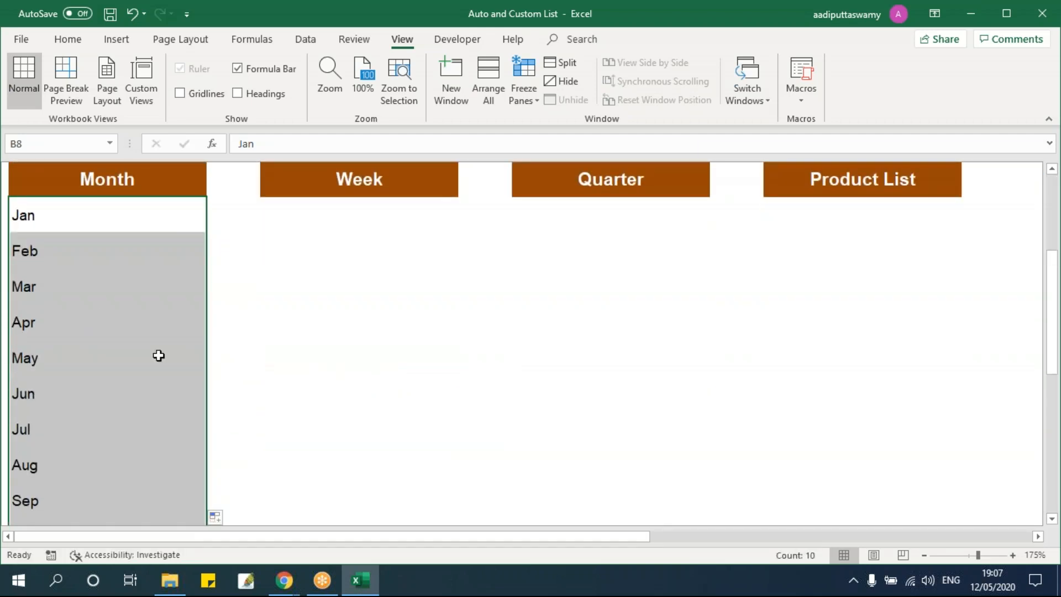
Change B8 to January and fill the full month names down the Month column through September.
double_click(59, 220)
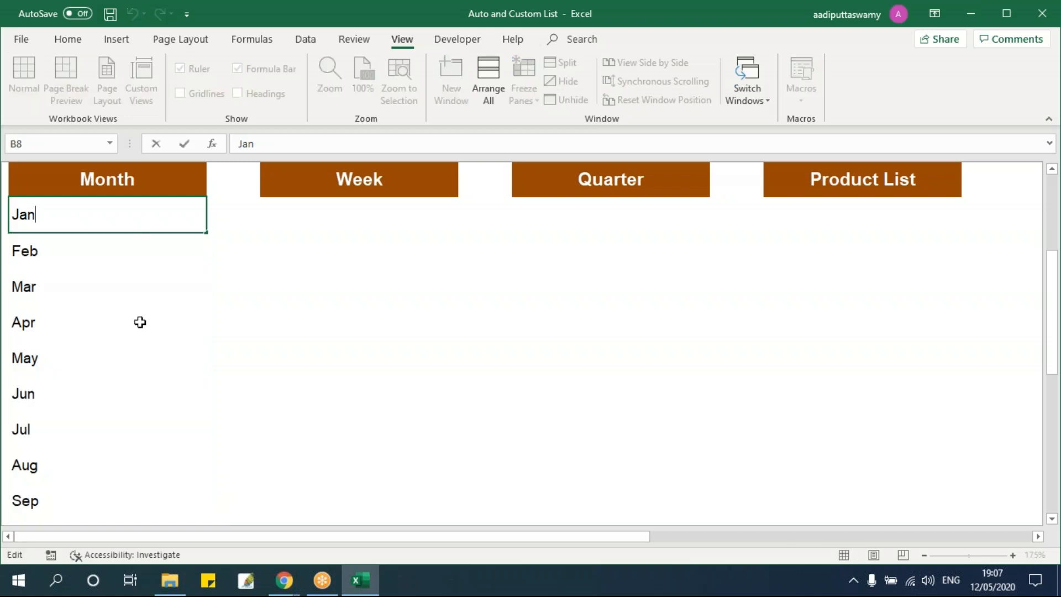
type("uary\\")
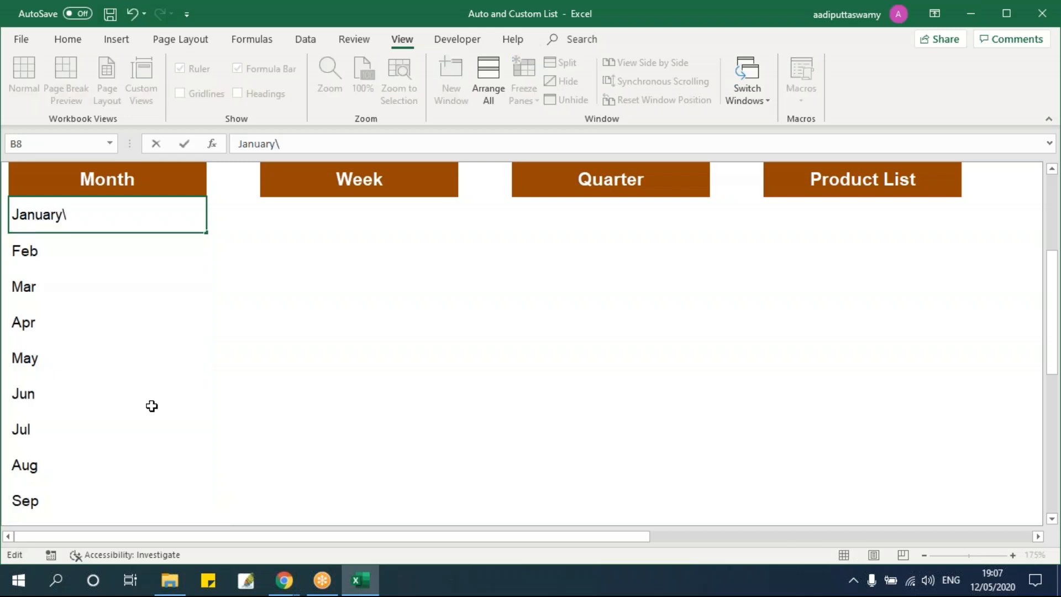
key("BackSpace")
key("Return")
left_click(128, 207)
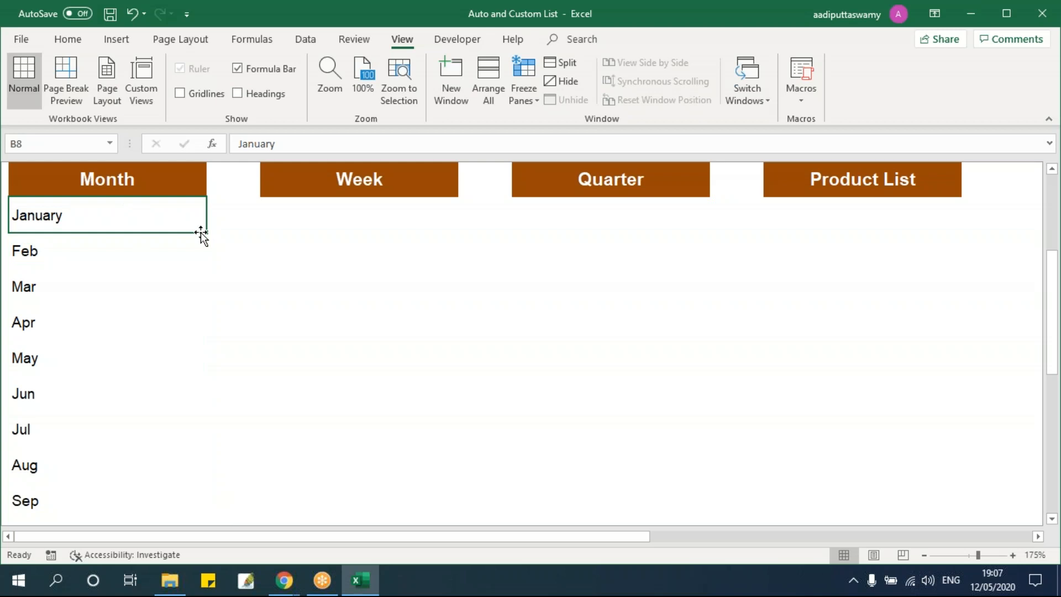
left_click_drag(201, 233, 177, 507)
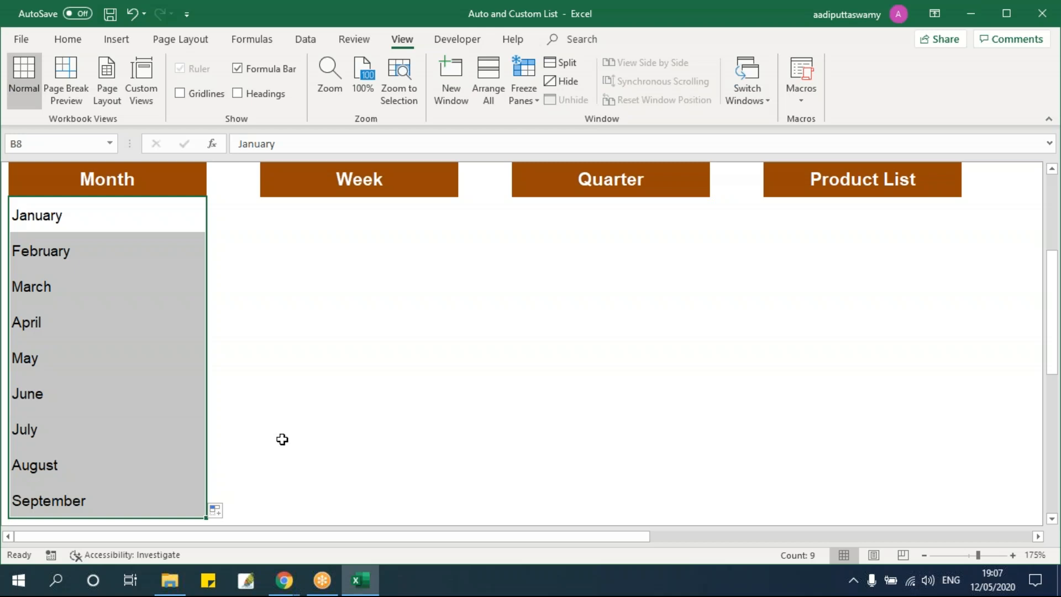
Enter Sun in the first cell under Week and fill the abbreviated weekdays down over eight cells.
left_click(360, 225)
type("Sun")
key("Return")
left_click(438, 225)
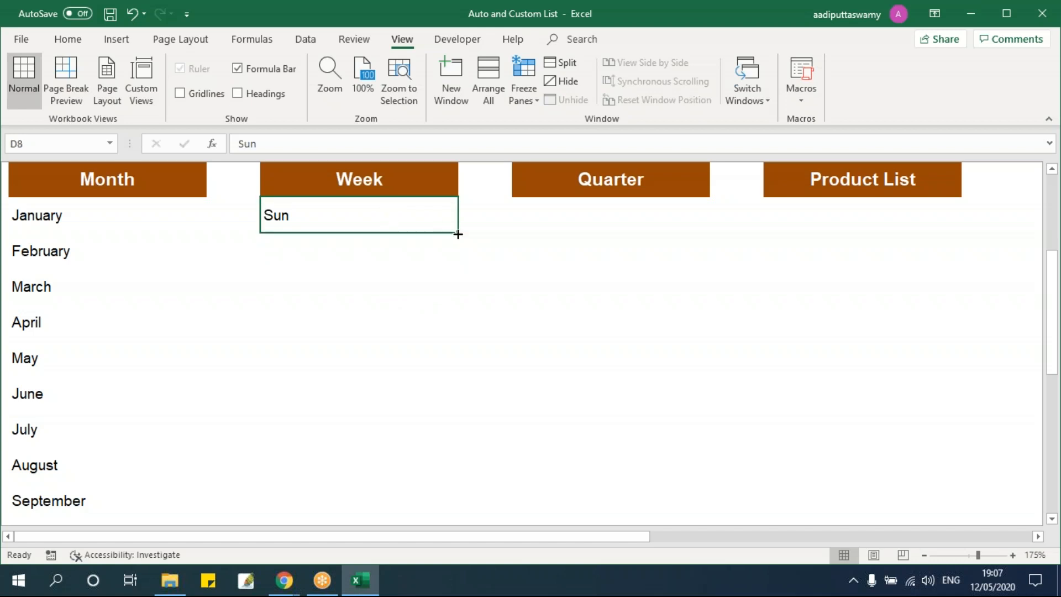
left_click_drag(457, 234, 459, 484)
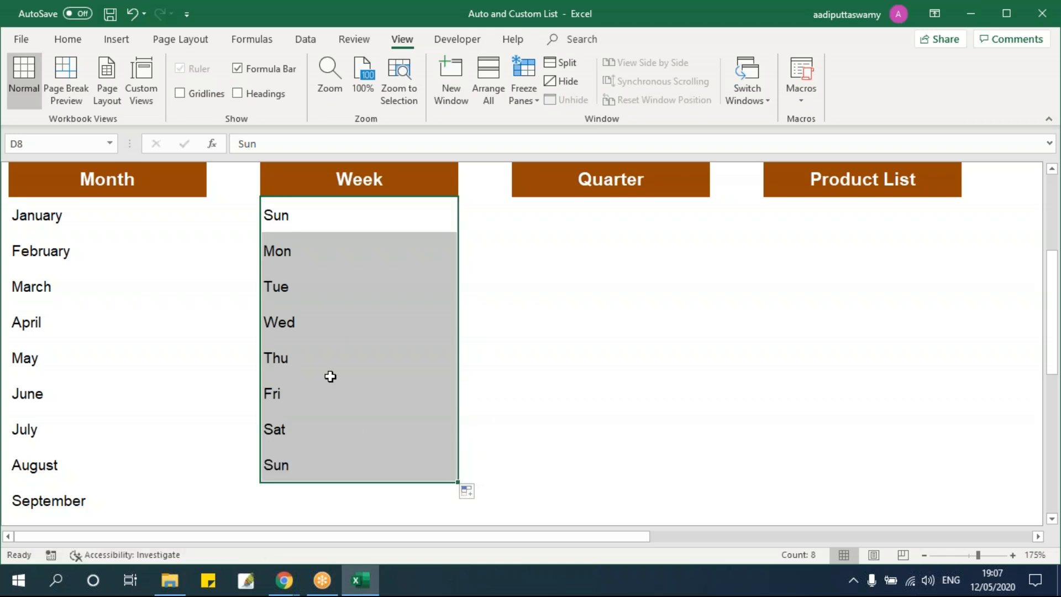
Change the first Week entry to Sunday and fill the full weekday names down over eight cells.
double_click(327, 227)
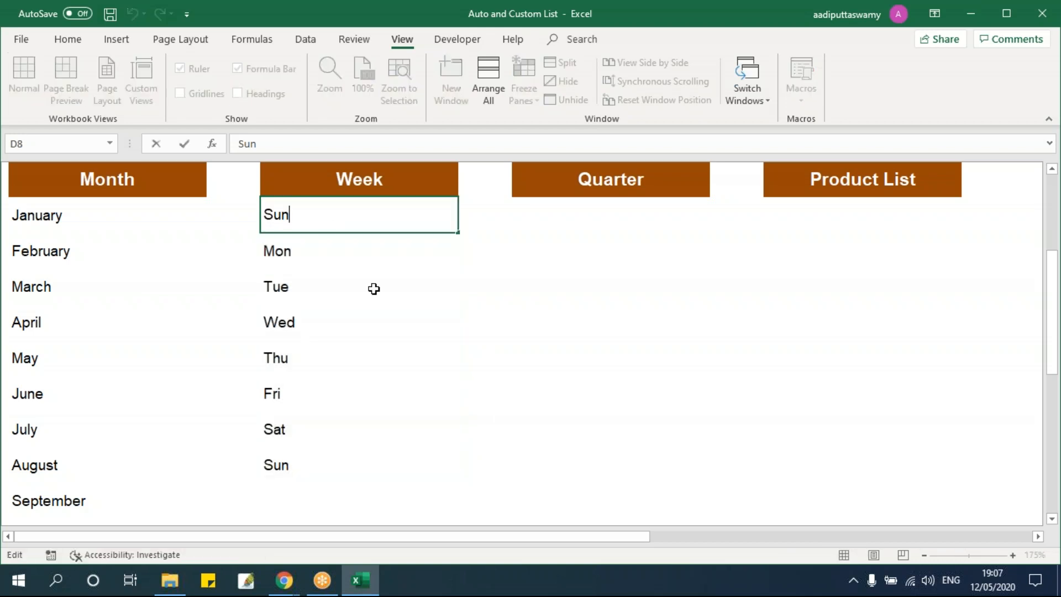
type("day")
key("Return")
left_click(386, 208)
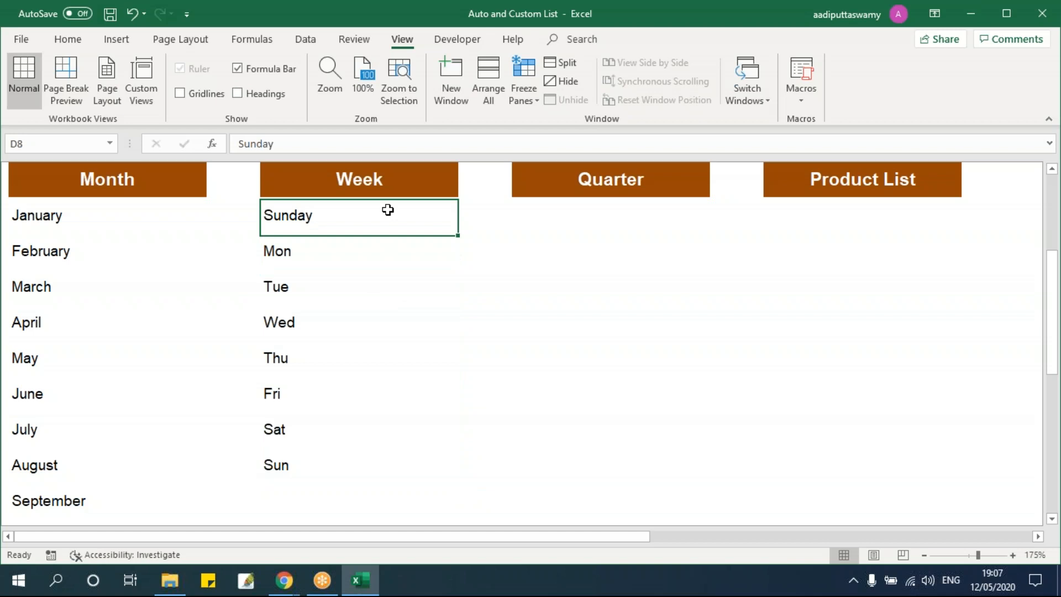
left_click_drag(461, 234, 469, 494)
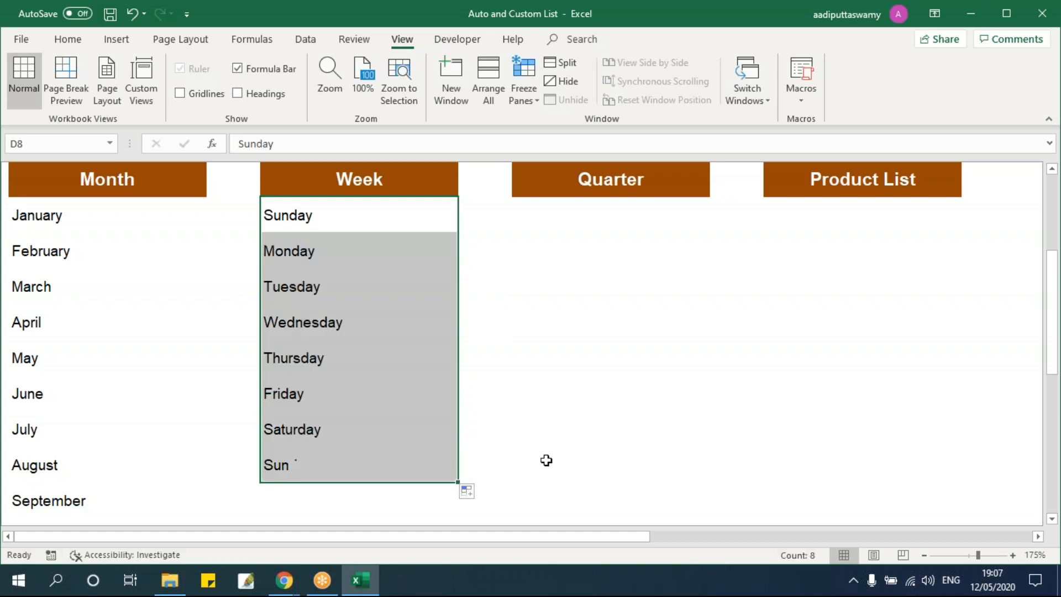
Enter Qtr1 in the first cell under Quarter and fill the quarter series down over eight cells.
left_click(594, 225)
type("Qtr1")
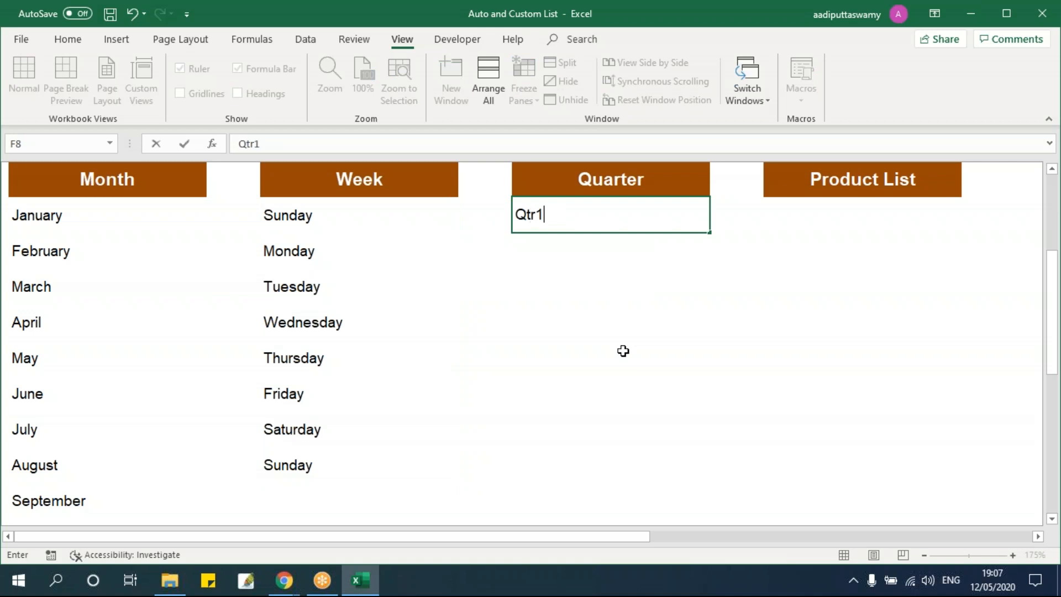
key("Return")
left_click(660, 218)
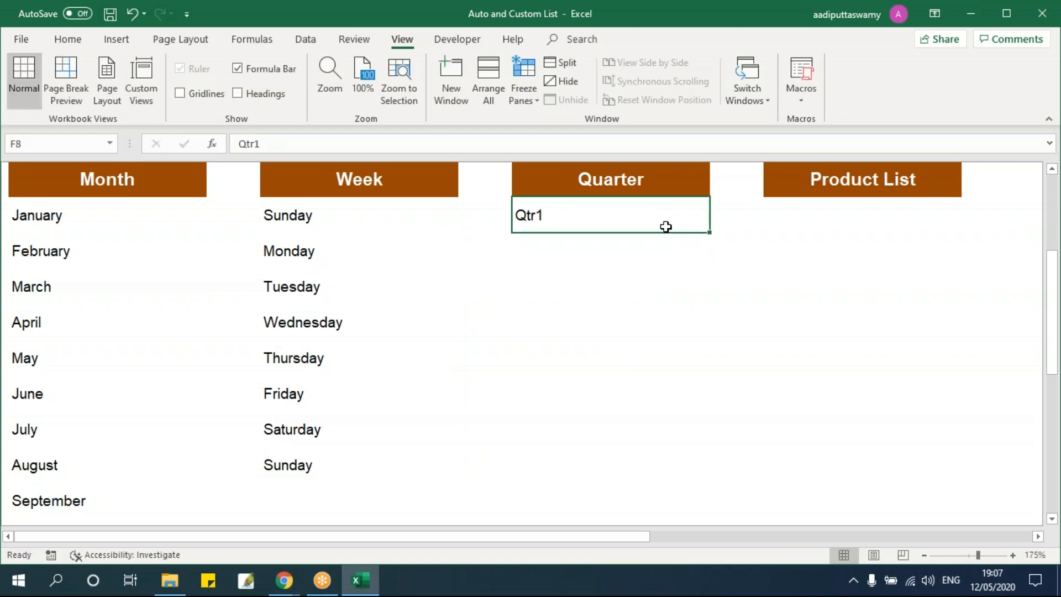
left_click_drag(710, 232, 702, 478)
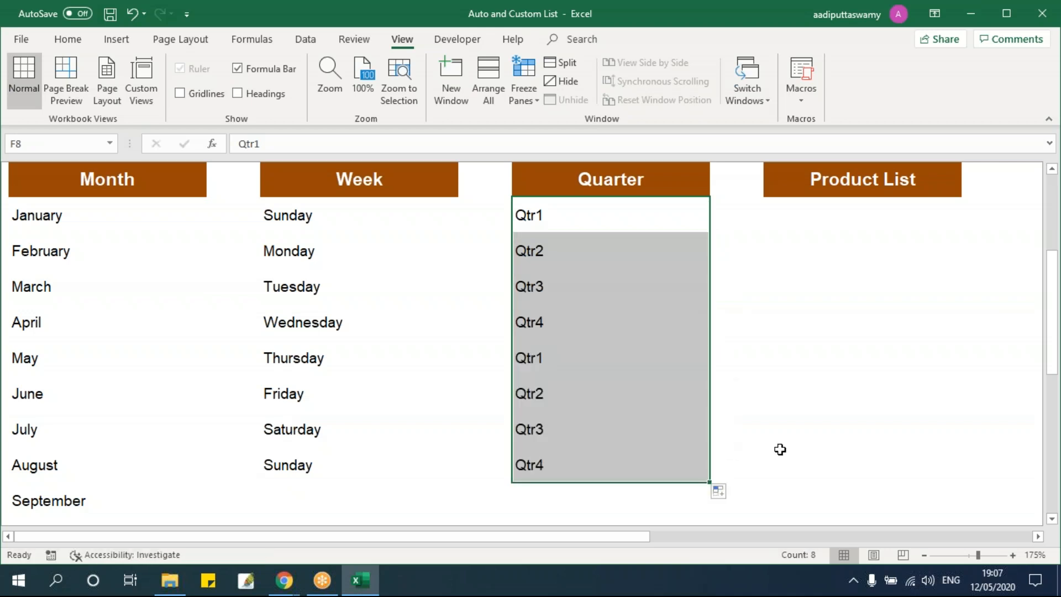
Enter Prod1 in the first cell under Product List and fill the series down through Prod8.
left_click(1038, 536)
left_click(672, 218)
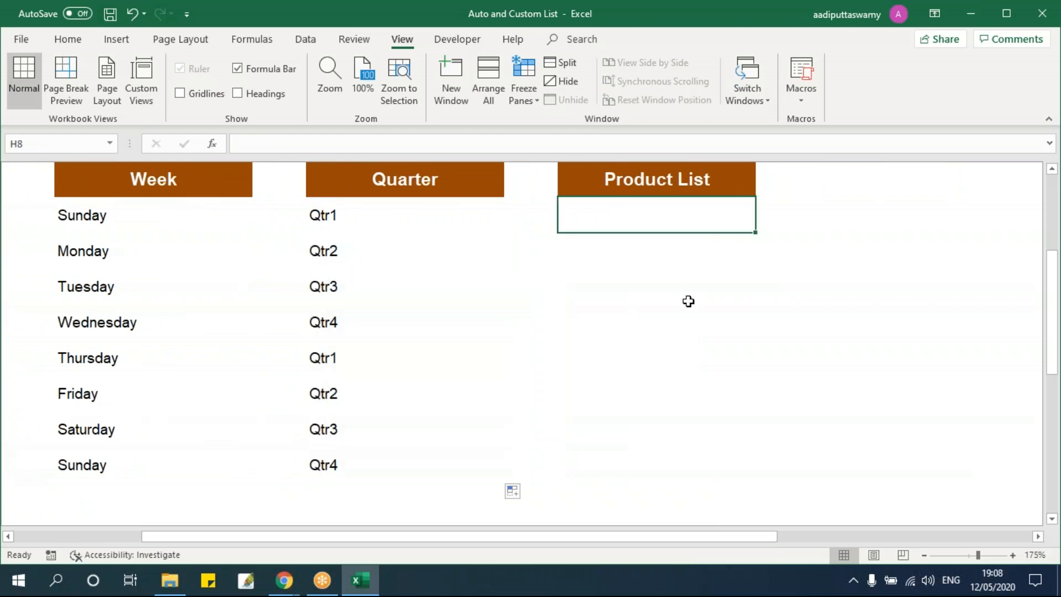
type("Prod1")
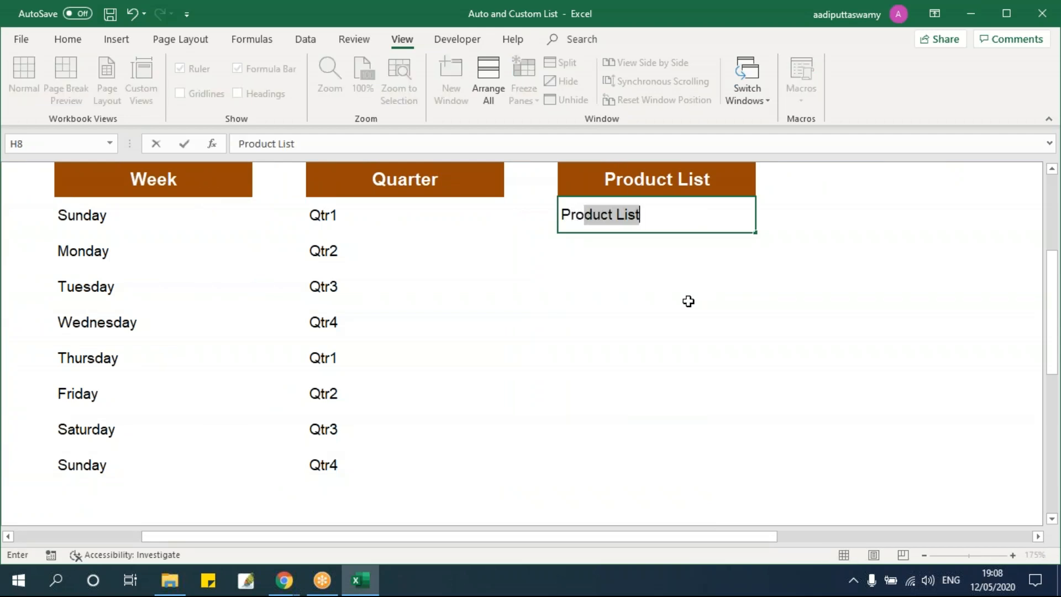
key("Return")
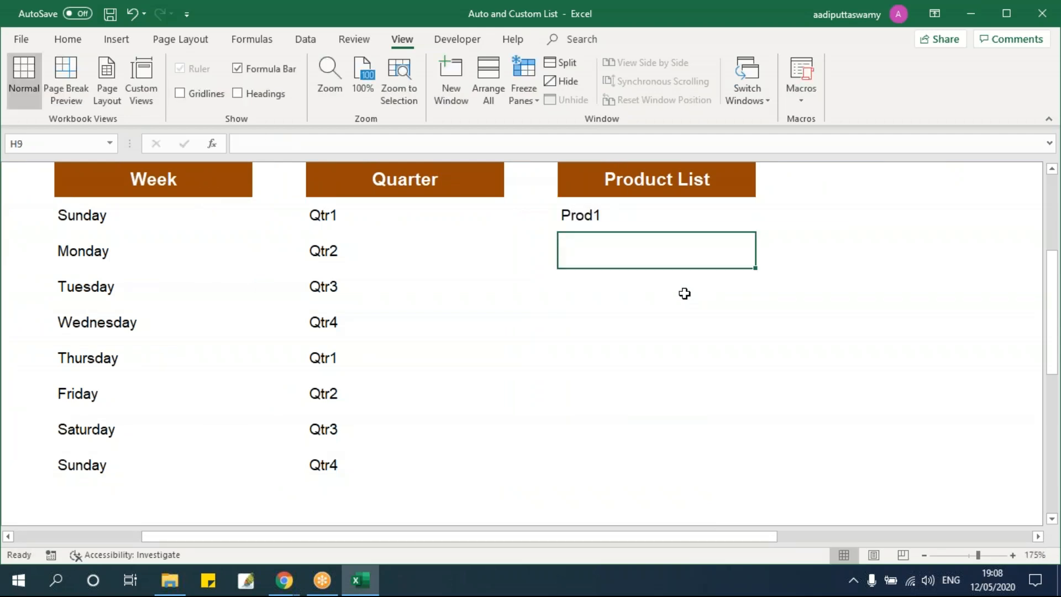
left_click(658, 202)
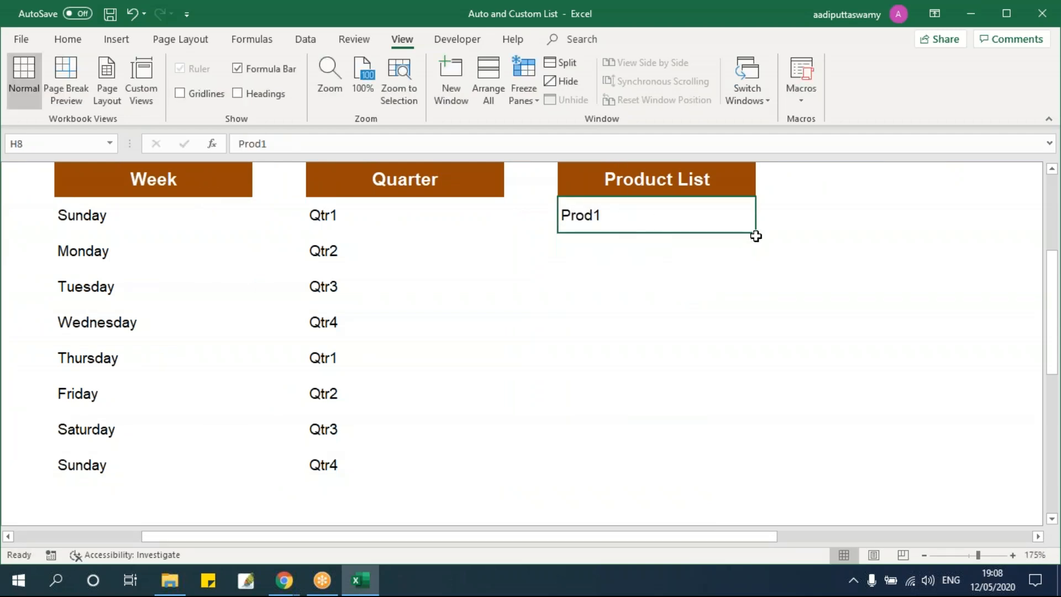
left_click_drag(756, 233, 743, 495)
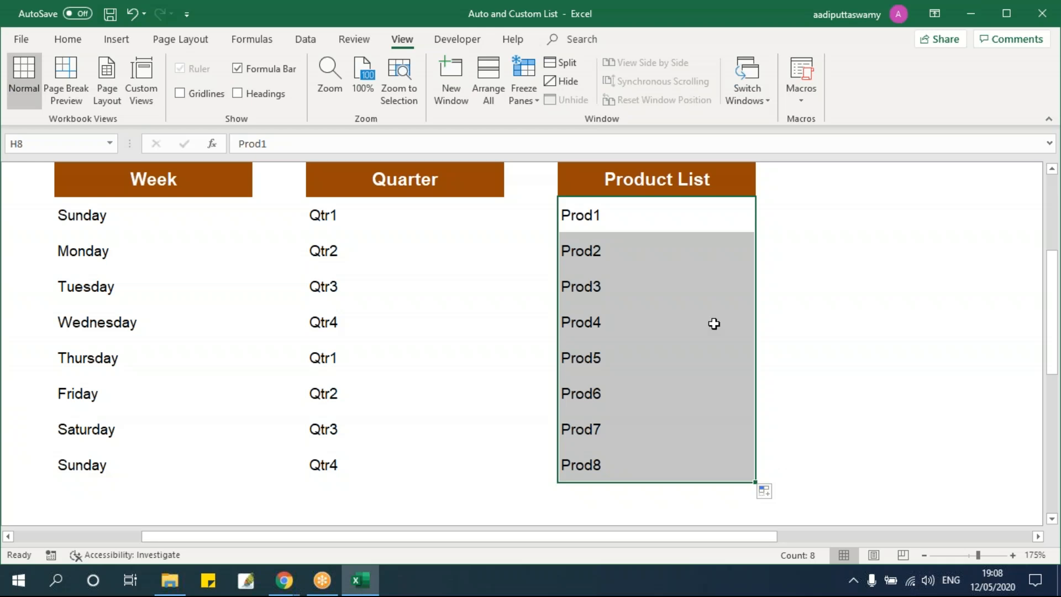
left_click(635, 218)
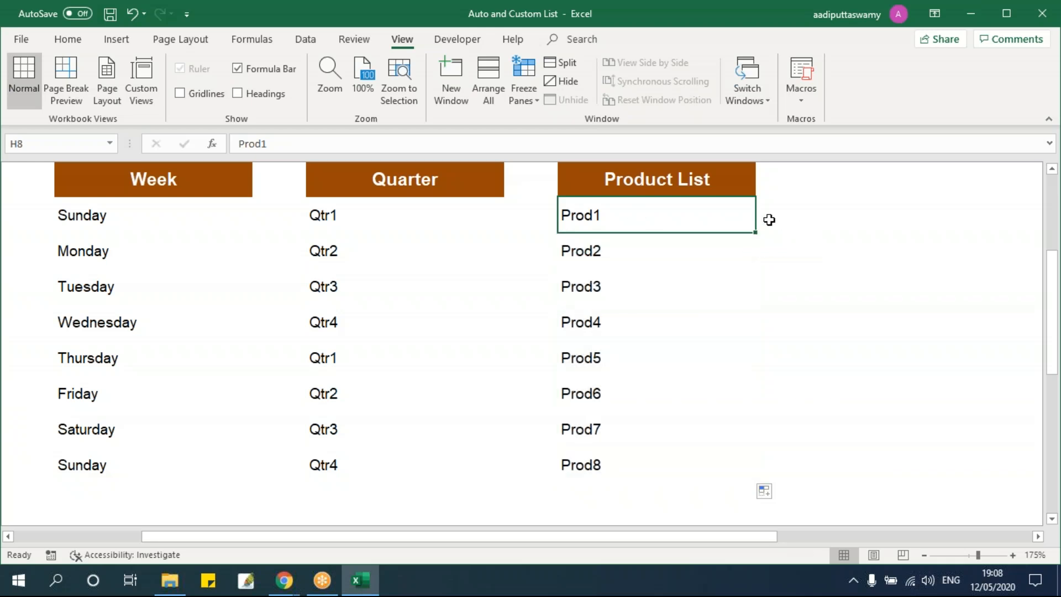
left_click_drag(755, 232, 760, 469)
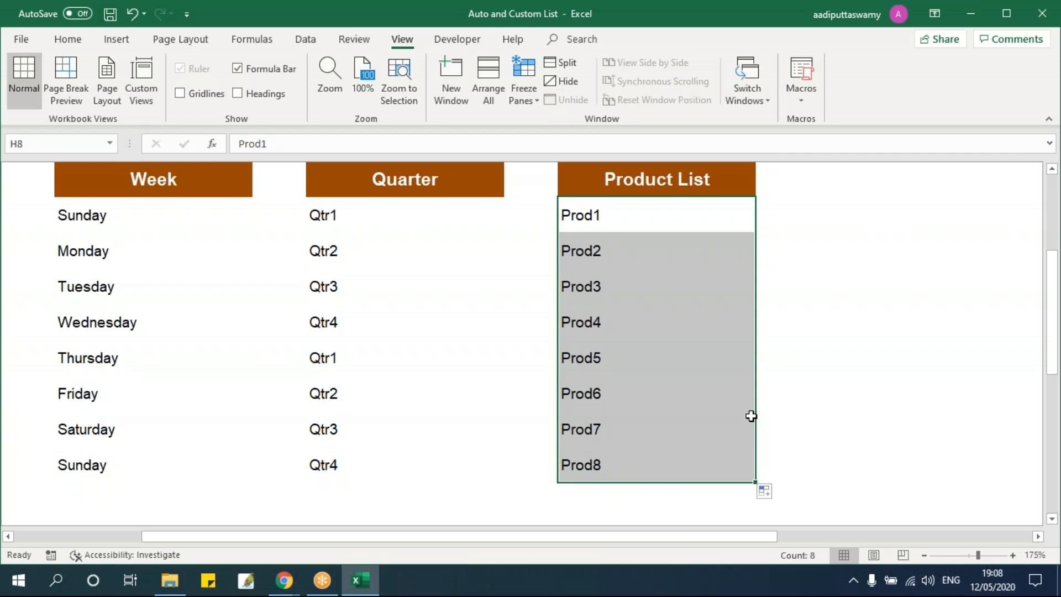
scroll(807, 402, "down", 1)
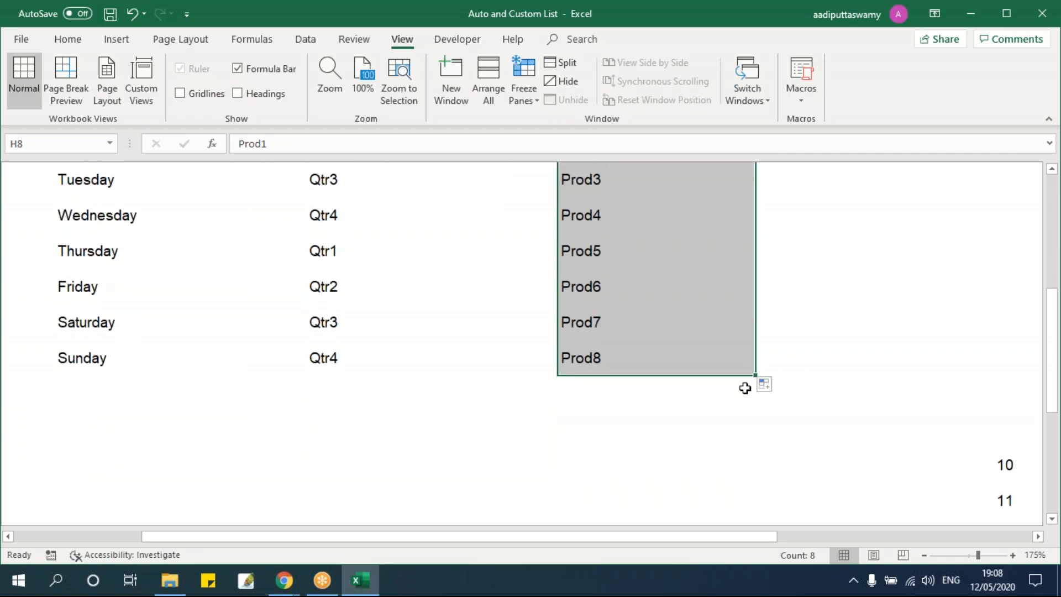
left_click(790, 343)
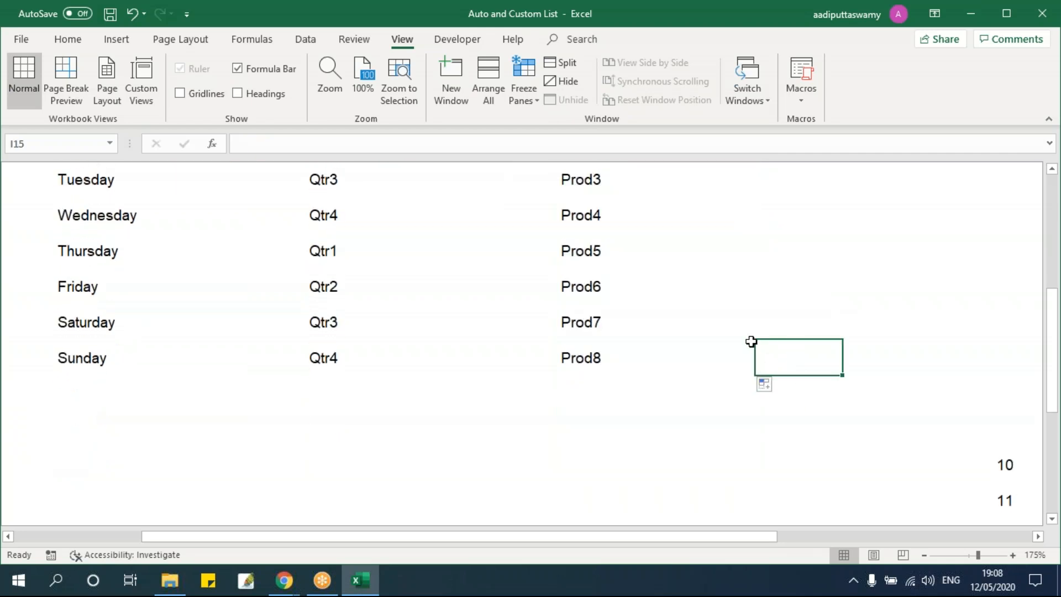
Move the Prod1 cell to an empty cell beside the Product List column and undo the move.
scroll(654, 320, "up", 2)
left_click(666, 346)
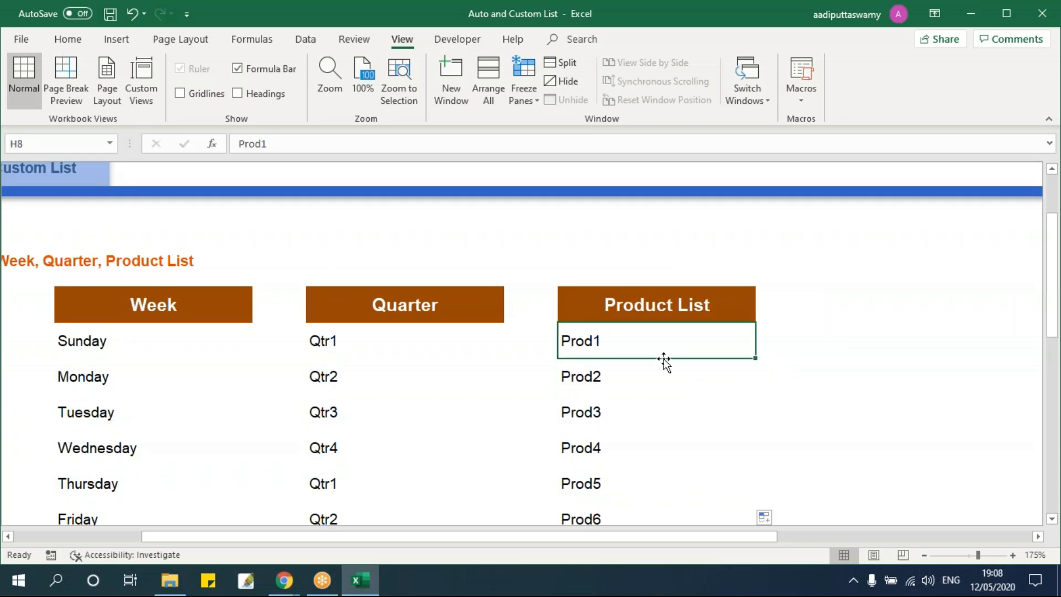
left_click_drag(666, 359, 891, 342)
key("ctrl+z")
Turn off the advanced editing option "Enable fill handle and cell drag-and-drop" and apply the change.
left_click(25, 40)
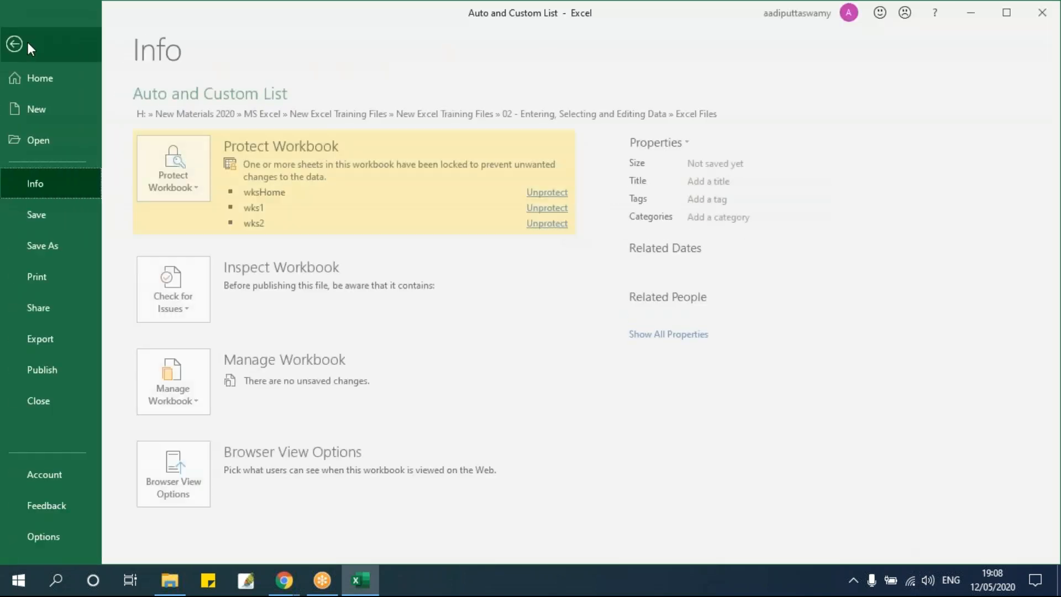
left_click(51, 538)
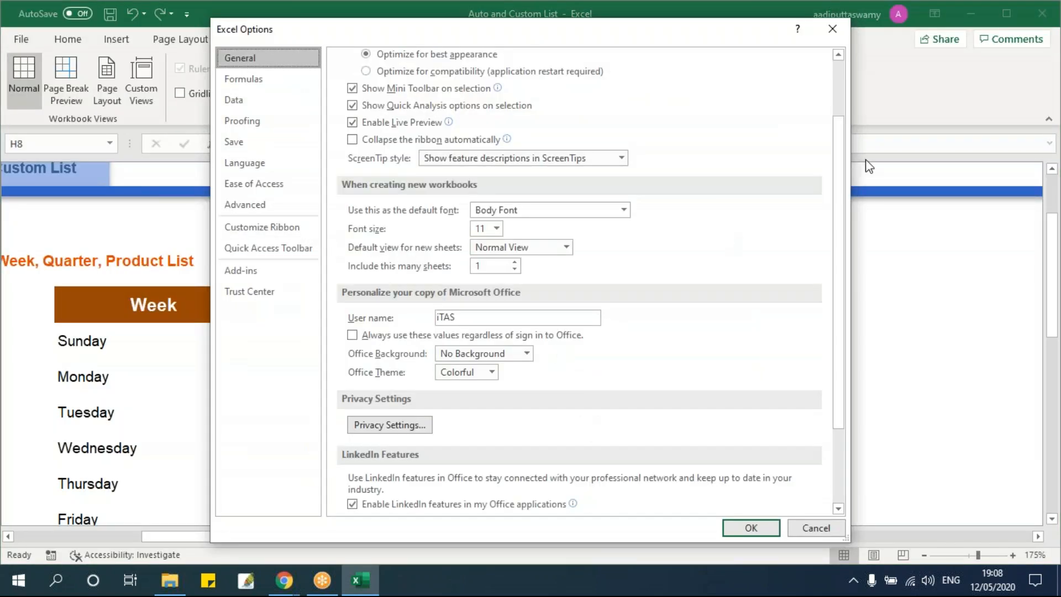
left_click_drag(539, 39, 445, 51)
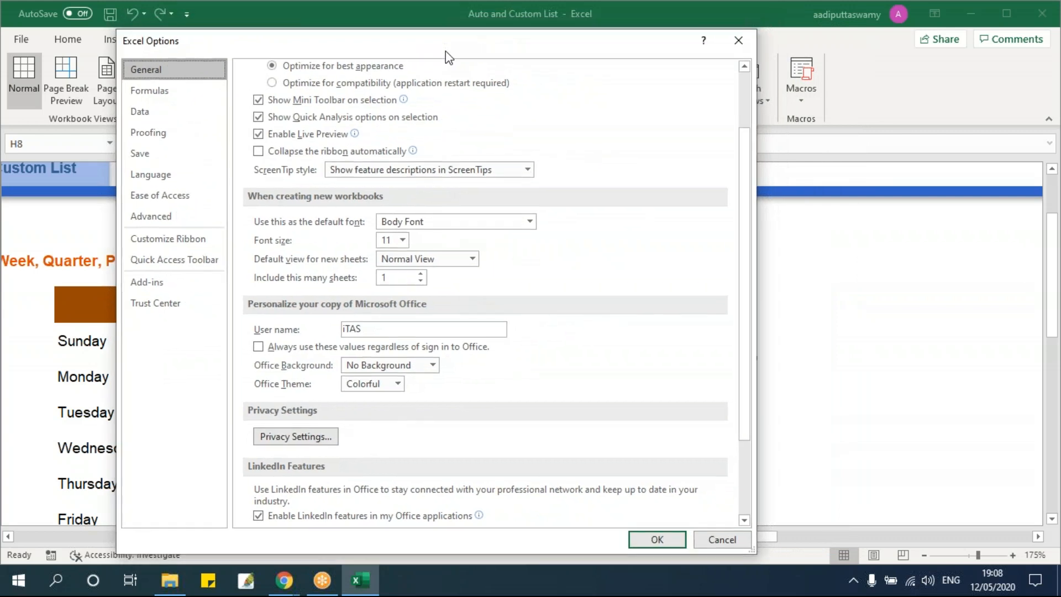
scroll(341, 236, "up", 3)
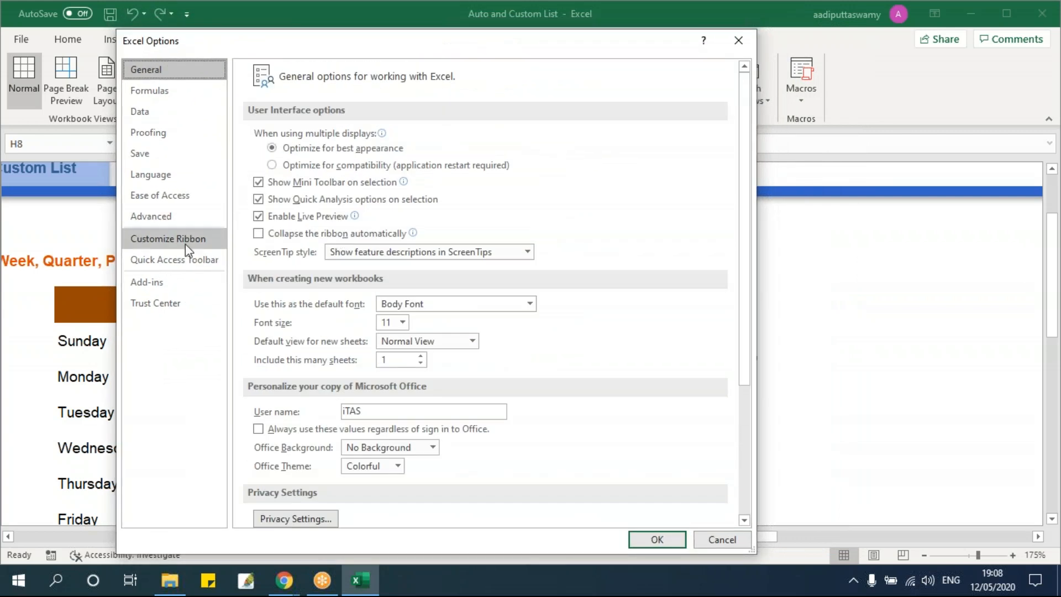
left_click(171, 215)
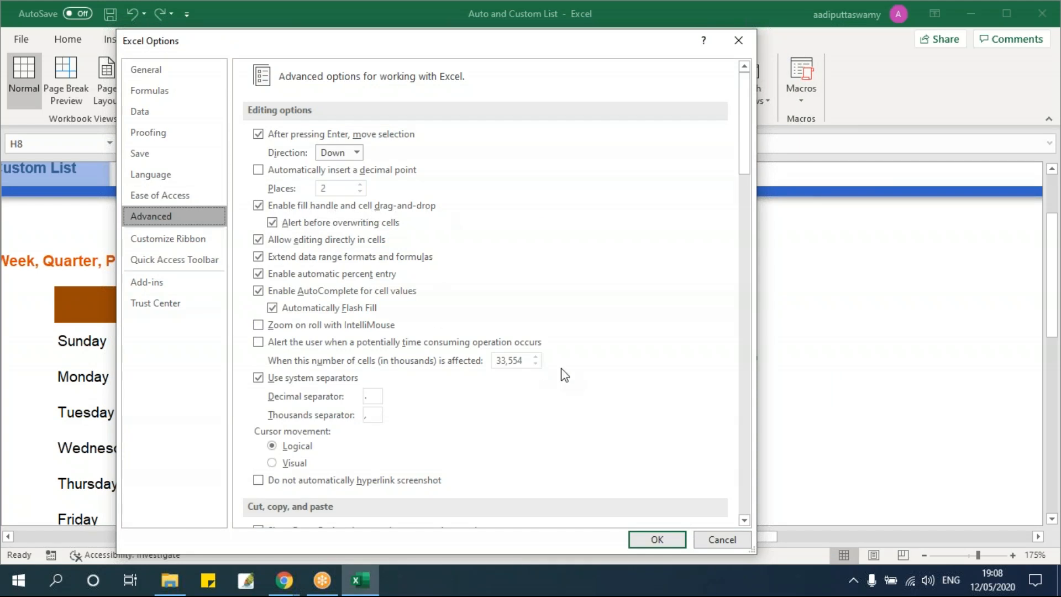
left_click(259, 207)
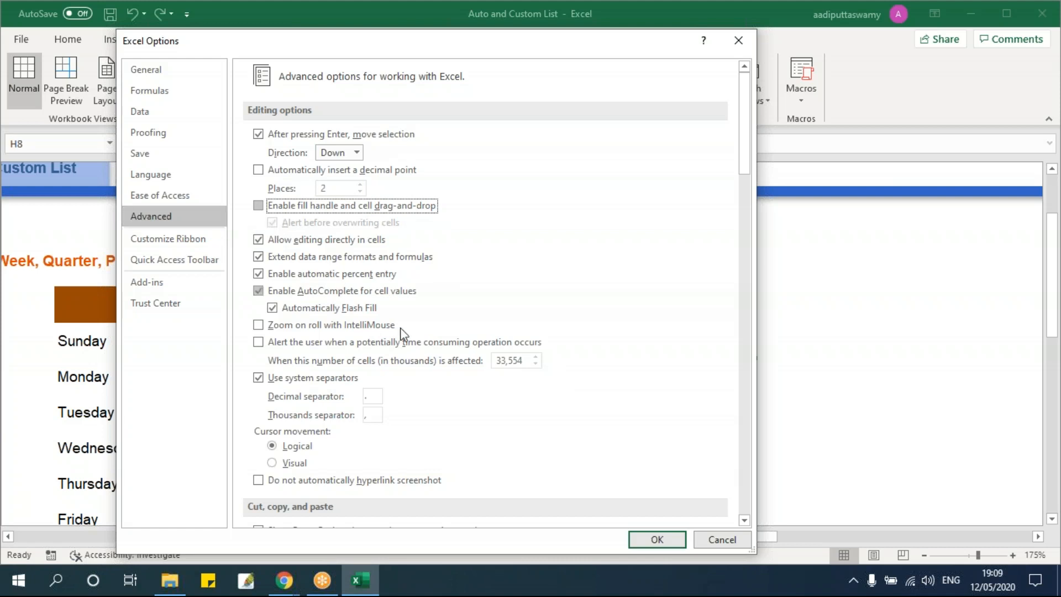
left_click(653, 539)
Try to move the Prod1 cell out of the Product List column with cell drag-and-drop disabled.
left_click(779, 367)
left_click(745, 348)
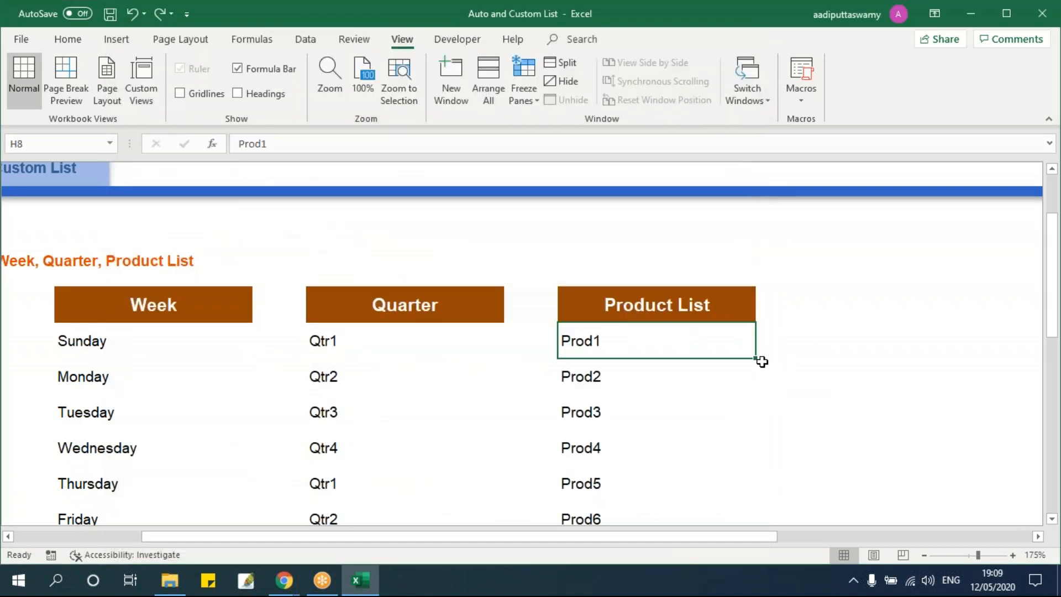
left_click_drag(712, 349, 869, 346)
left_click(694, 407)
left_click(658, 334)
Turn on the advanced editing option "Enable fill handle and cell drag-and-drop" and apply the change.
left_click(22, 40)
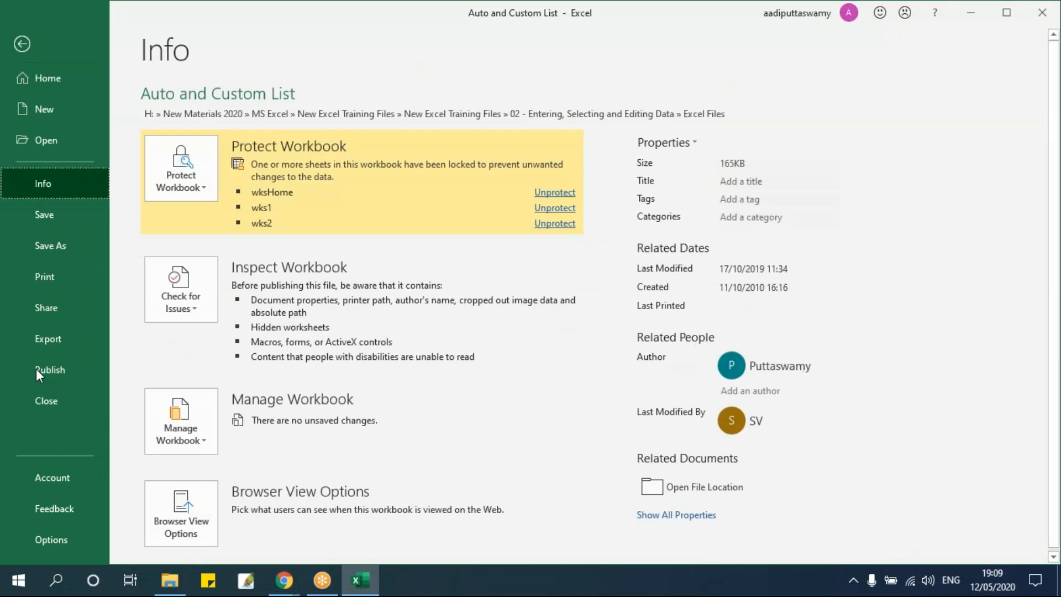
left_click(51, 539)
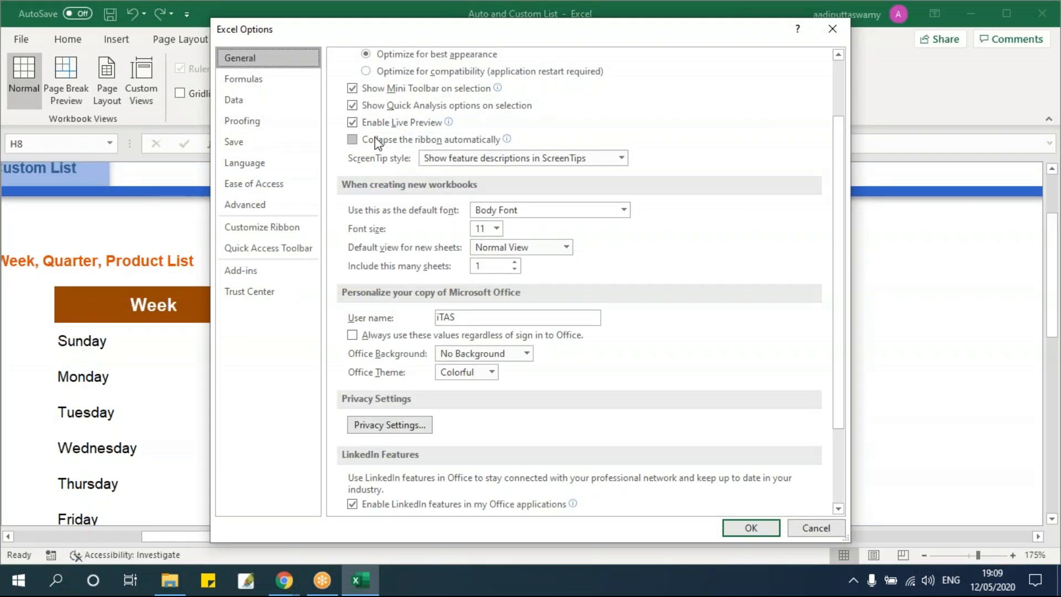
left_click(248, 205)
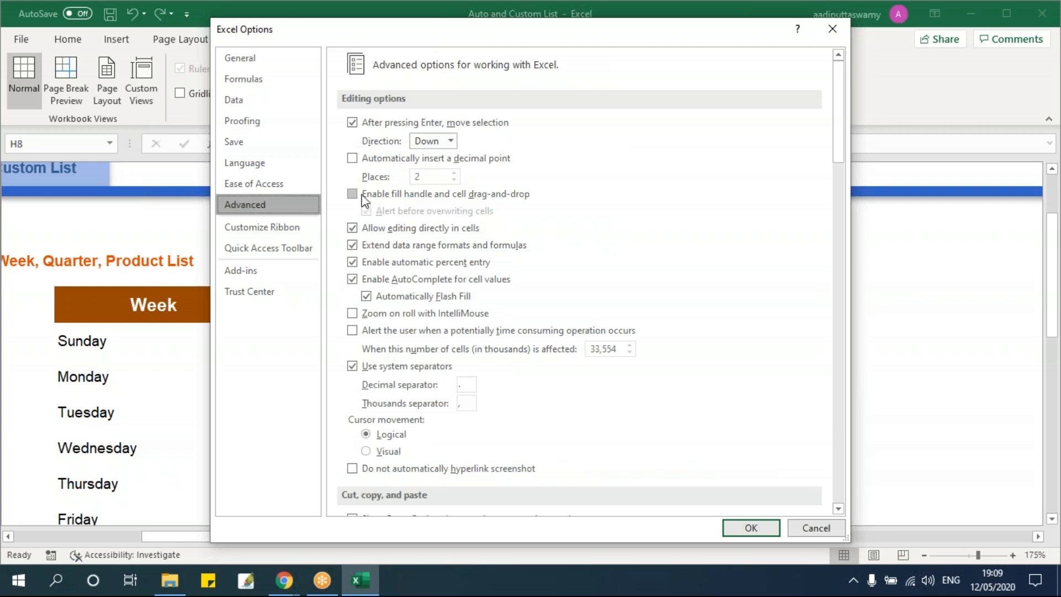
left_click(357, 194)
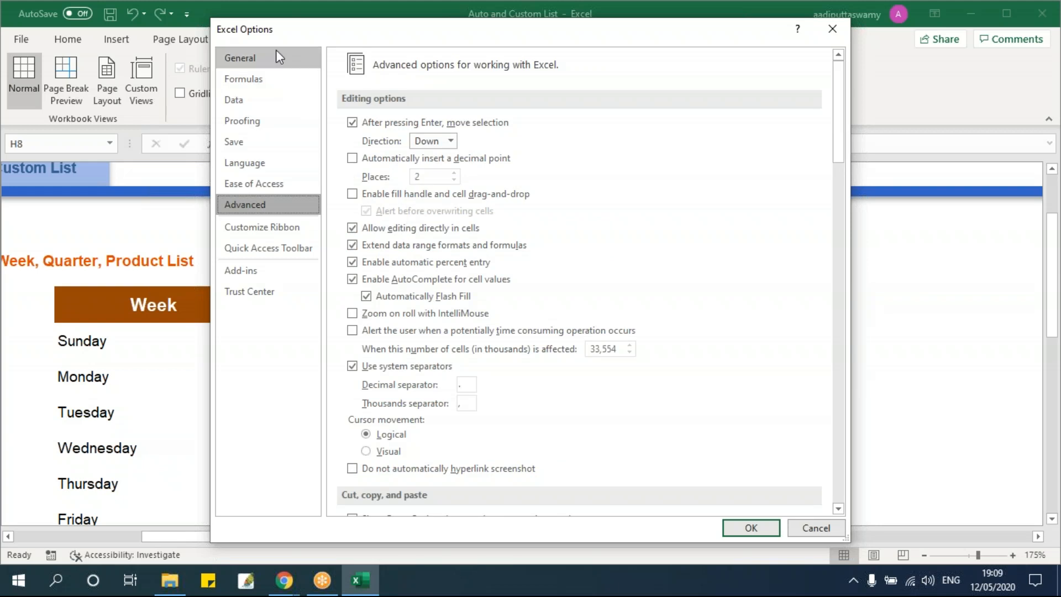
left_click(351, 194)
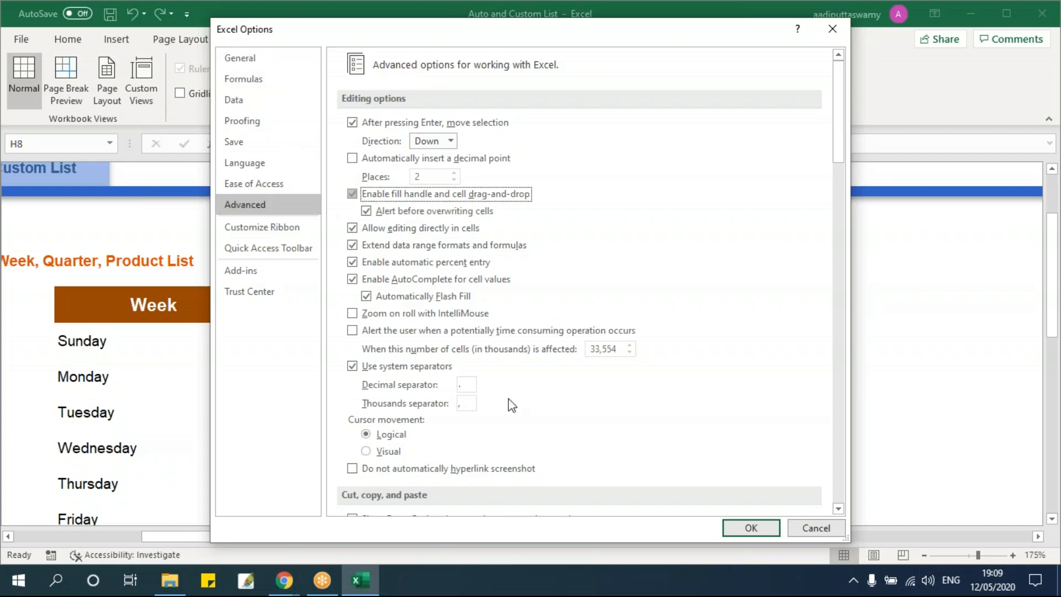
left_click(750, 527)
left_click(676, 412)
left_click(673, 332)
left_click(598, 433)
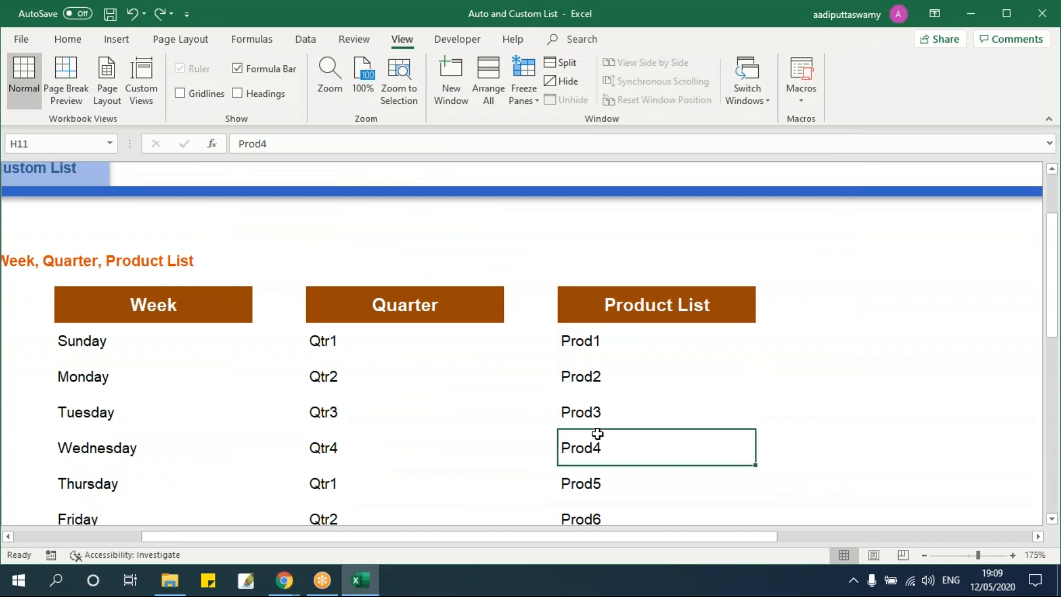
Enter 1 in cell K7, fill it down through K12 and convert the copied cells with Fill Series.
left_click(1038, 537)
left_click(1038, 537)
left_click(1038, 537)
left_click(1038, 536)
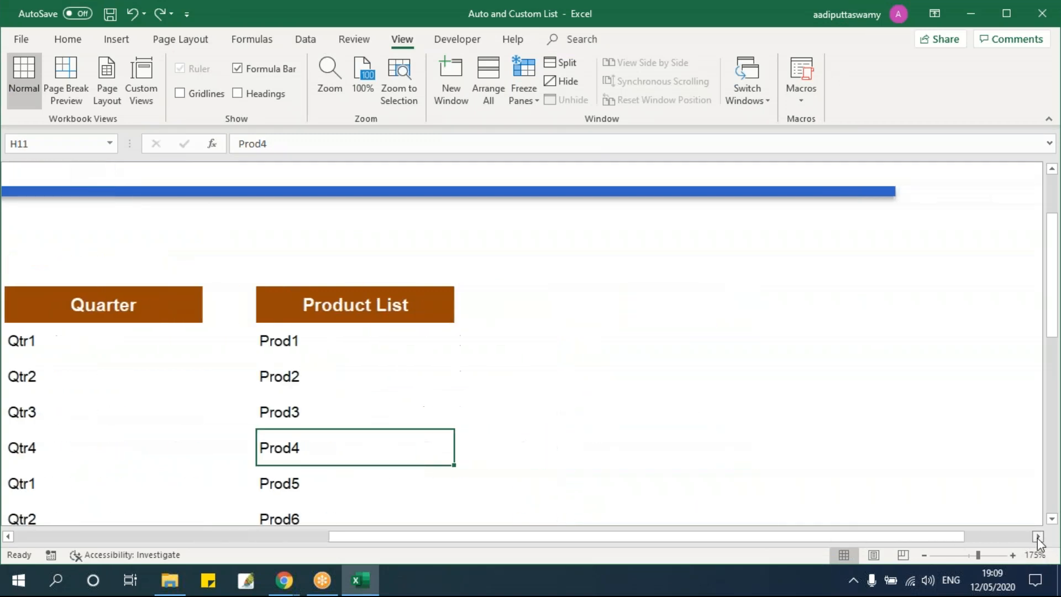
left_click(534, 350)
left_click(502, 291)
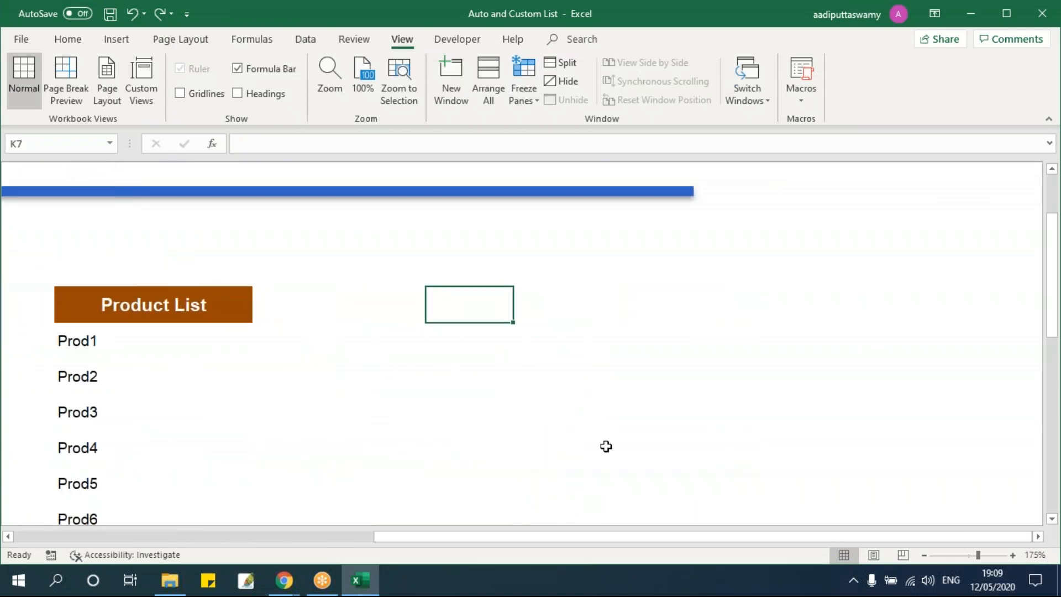
type("1")
key("Return")
key("Up")
left_click_drag(513, 321, 513, 500)
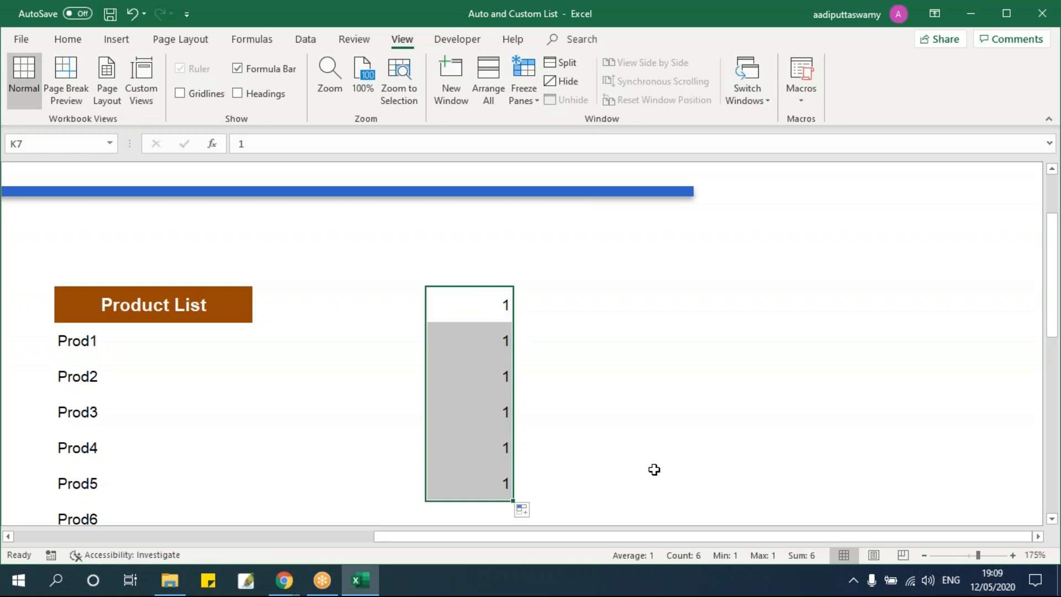
left_click(522, 512)
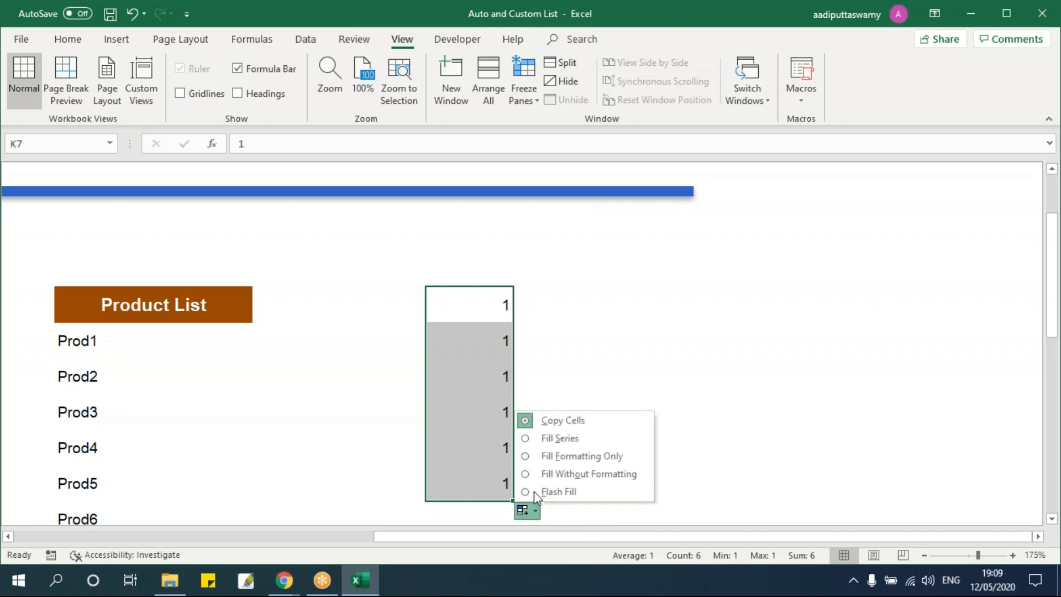
left_click(555, 438)
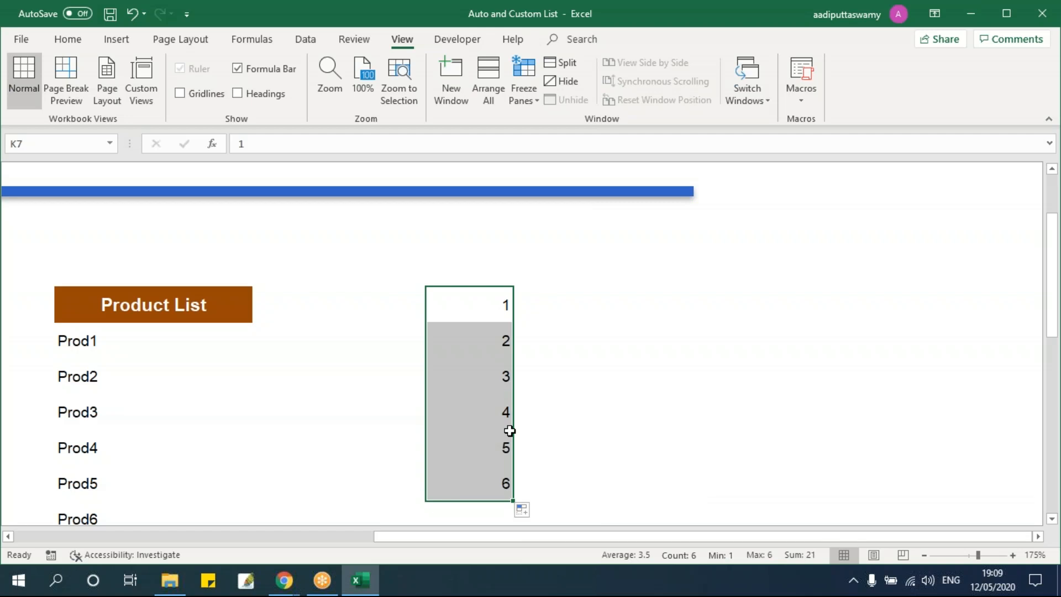
Enter 1 in M7 and 2 in M8, then fill the pair down through M12 as a series.
left_click(564, 304)
left_click(628, 307)
type("1")
key("Return")
type("2")
key("Return")
left_click_drag(650, 304, 686, 496)
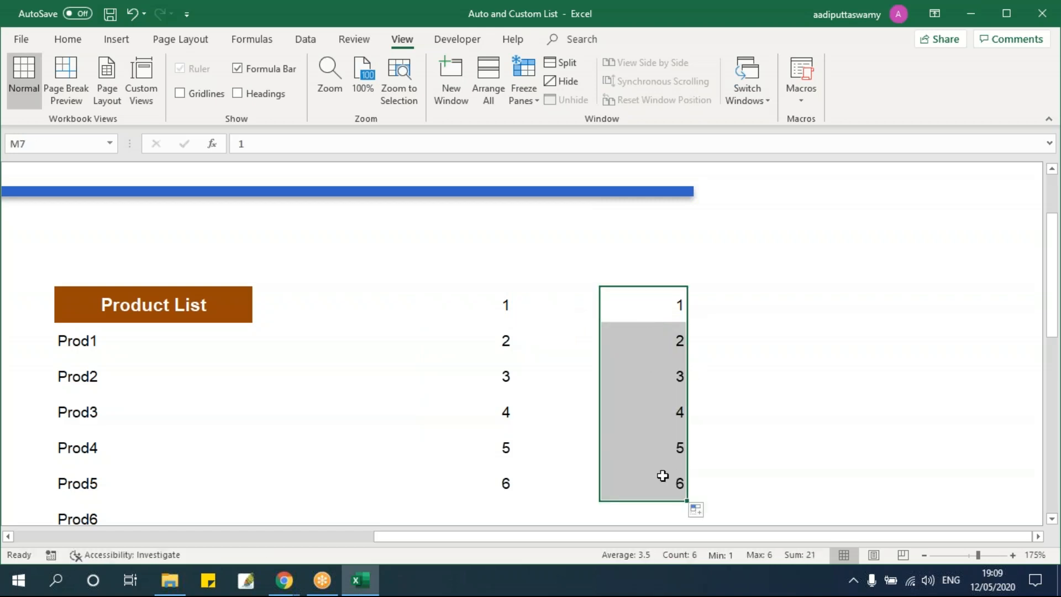
left_click_drag(655, 301, 655, 493)
left_click_drag(665, 303, 659, 334)
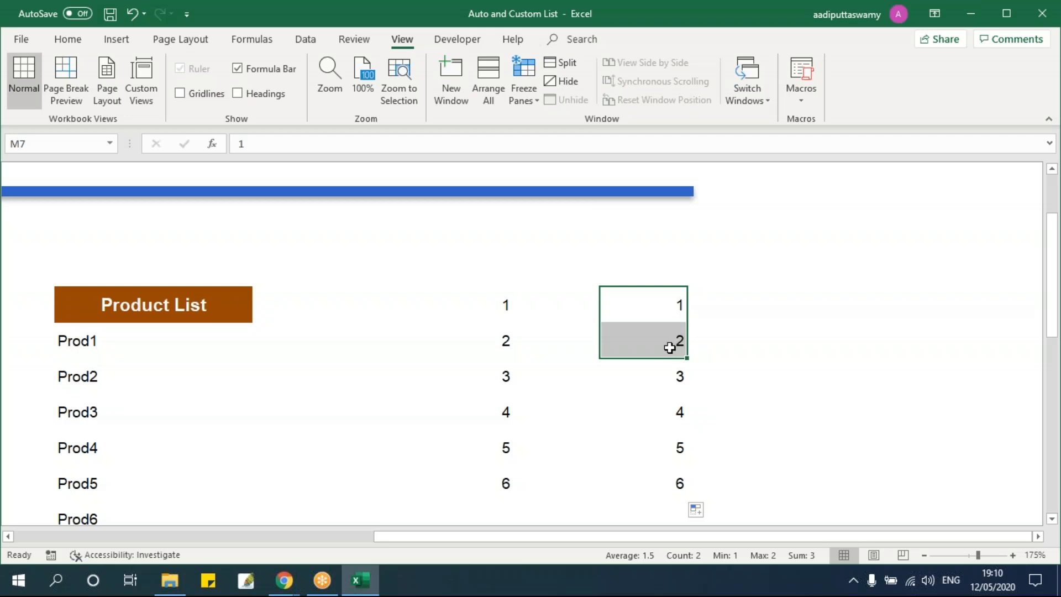
left_click_drag(661, 310, 689, 487)
left_click(662, 338)
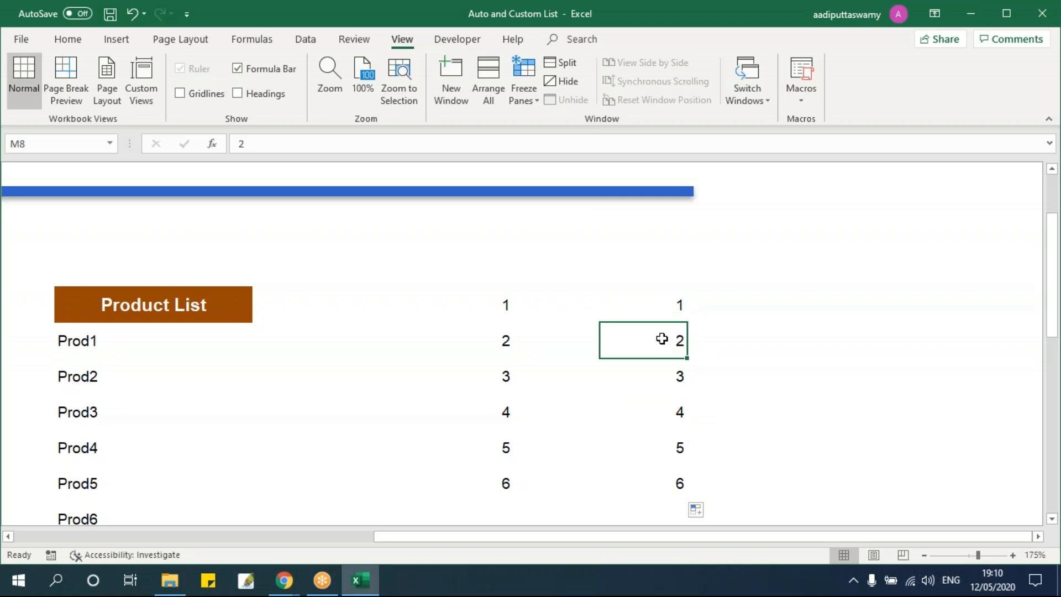
left_click_drag(667, 308, 674, 344)
left_click(673, 341)
left_click(673, 370)
left_click(670, 406)
Enter 1 in N7 and 5 in N8, then fill the pair down through N12 as a series.
left_click(723, 304)
key("F2")
type("1")
key("Return")
type("5")
key("Return")
left_click_drag(758, 339, 757, 310)
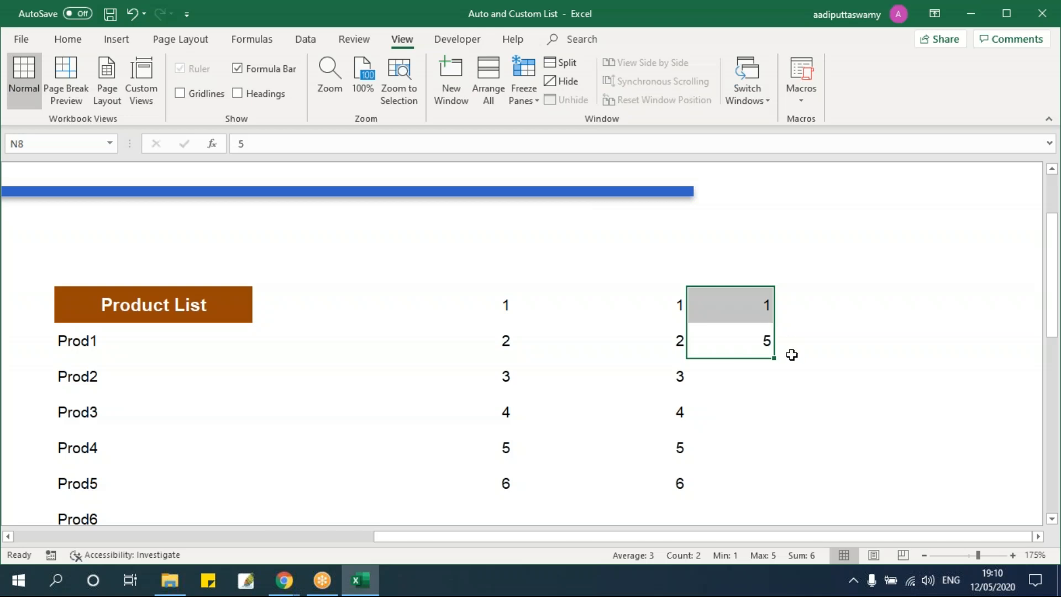
left_click(755, 341)
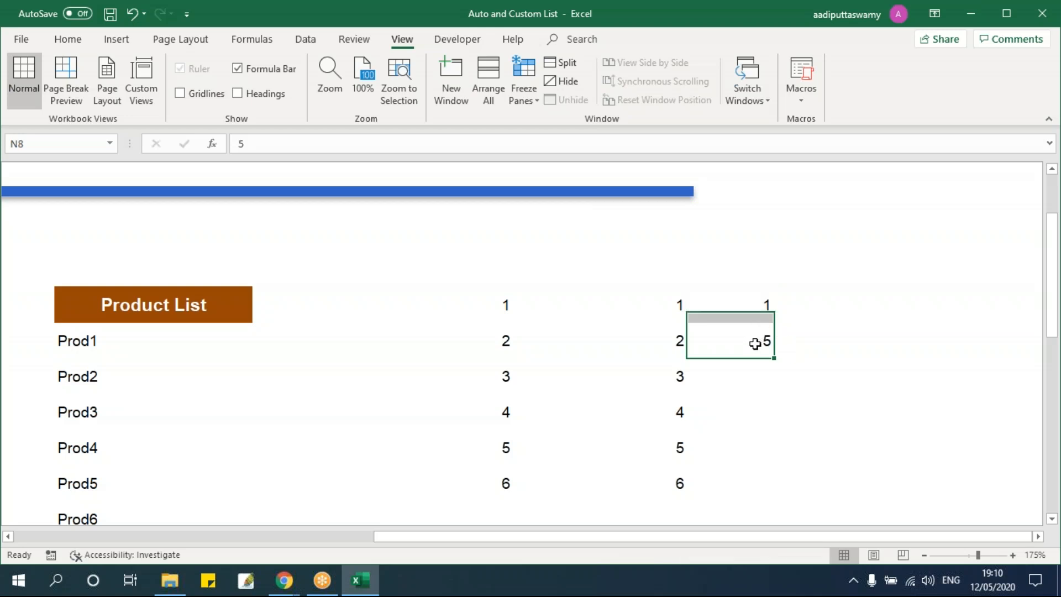
left_click(747, 302)
left_click_drag(748, 326, 763, 488)
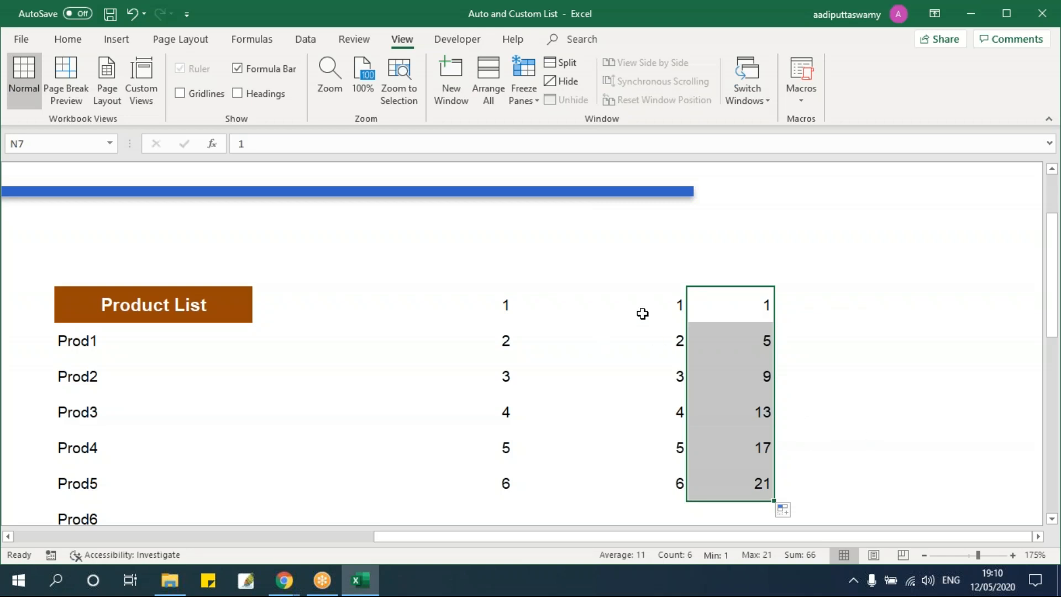
Fill the single 1 in K7 down through K12 as copies and refill the M7:M8 series through M12.
left_click_drag(661, 303, 660, 327)
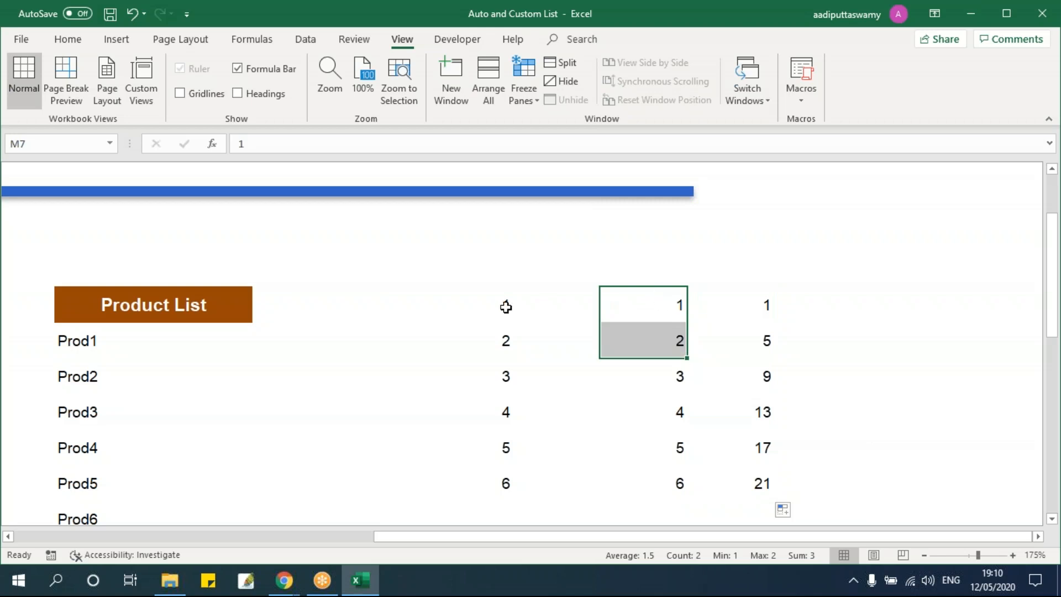
left_click(502, 306)
left_click_drag(512, 322, 505, 486)
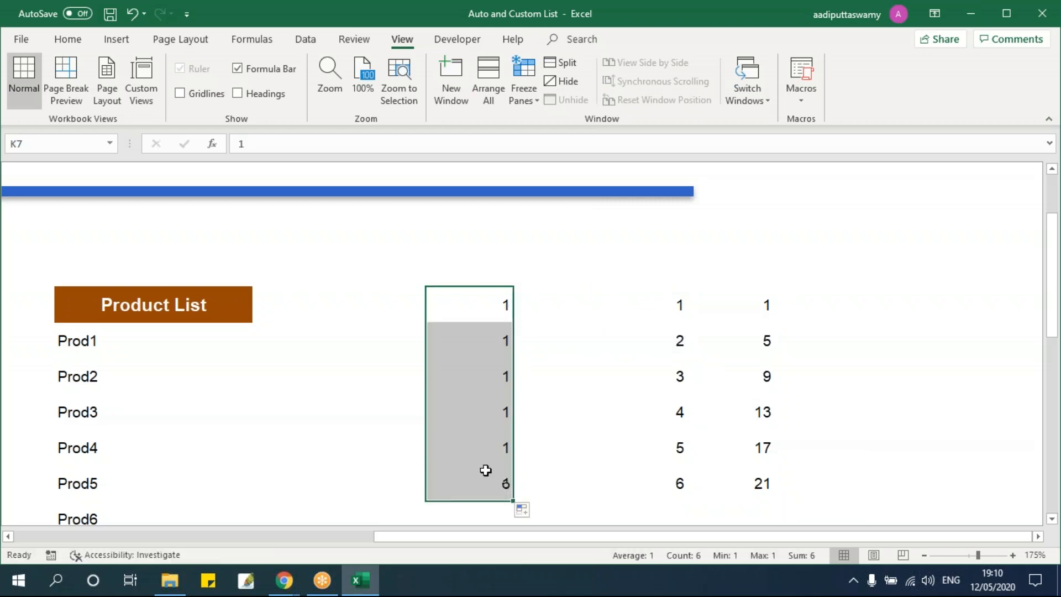
left_click(524, 511)
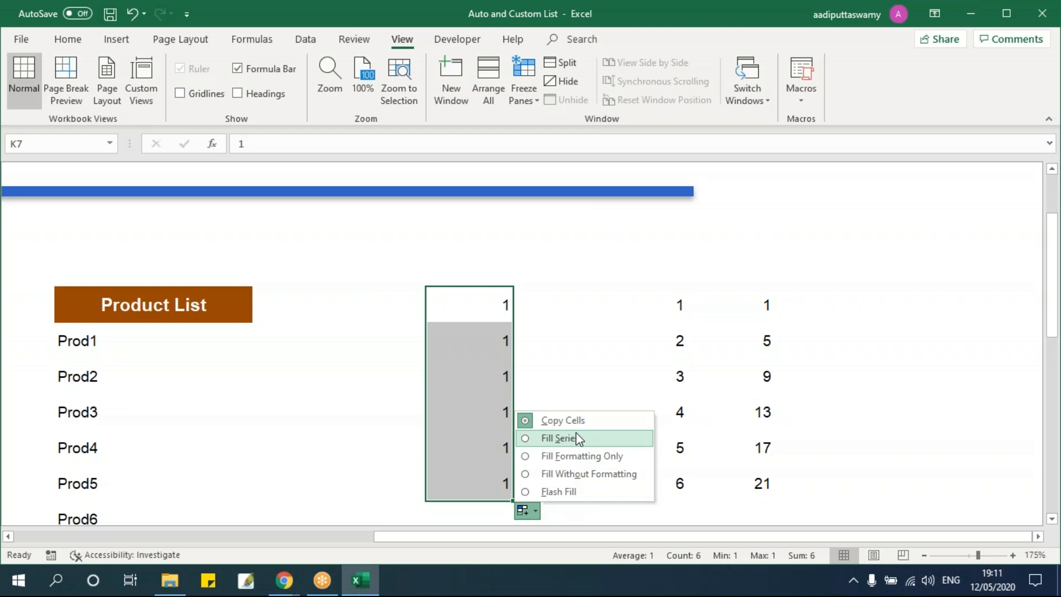
left_click(644, 340)
left_click_drag(675, 301, 680, 502)
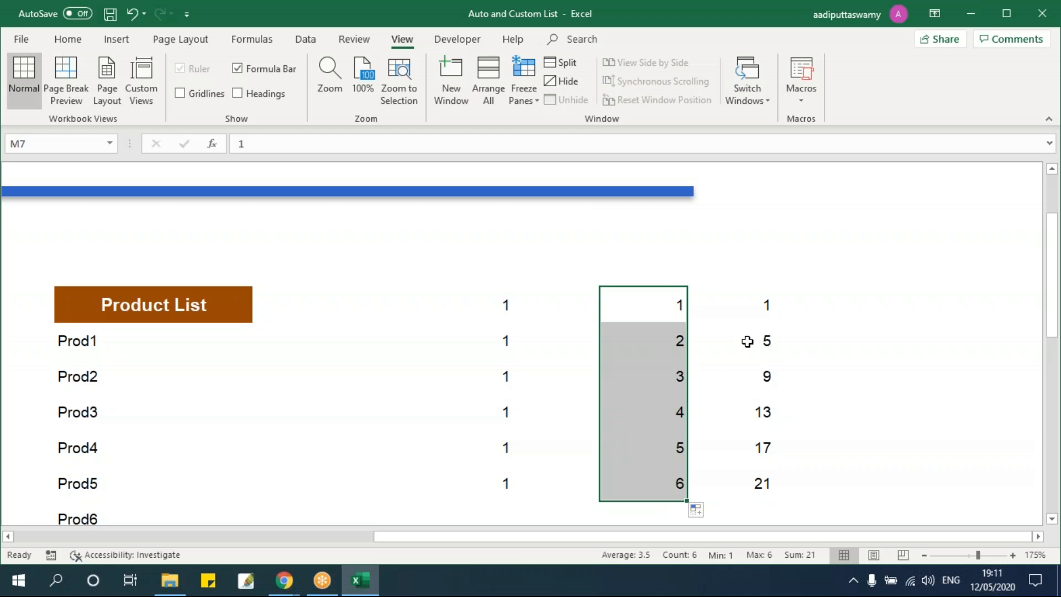
Change N8 to 3 and refill the series from N7:N8 down through N12.
left_click(764, 308)
left_click(762, 329)
type("3")
key("Tab")
left_click_drag(765, 307, 766, 497)
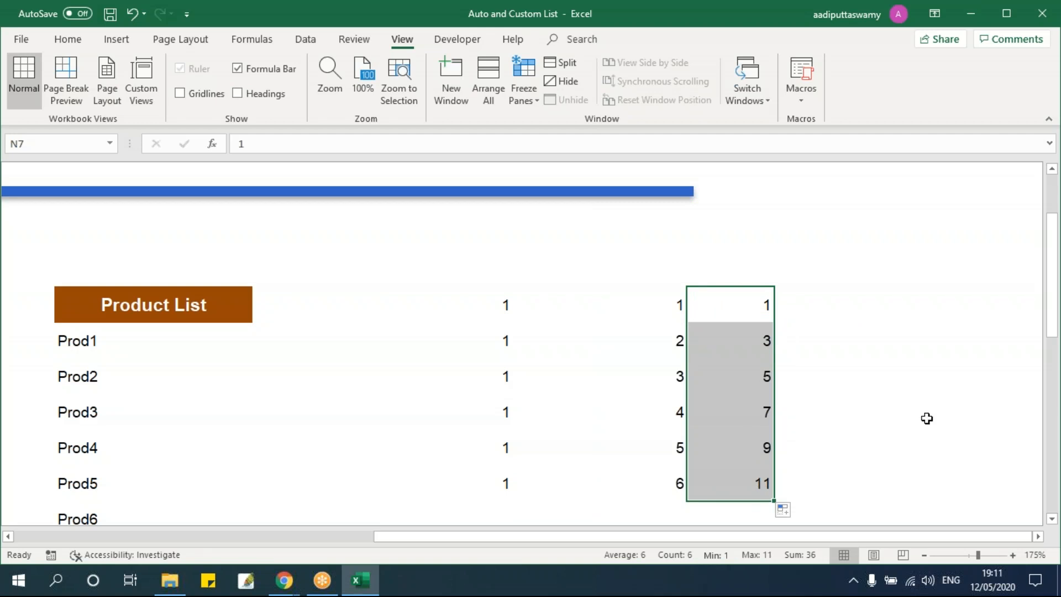
Return to the beginning of the Auto List sheet and open the Custom List sheet.
left_click_drag(440, 536, 61, 554)
left_click(108, 362)
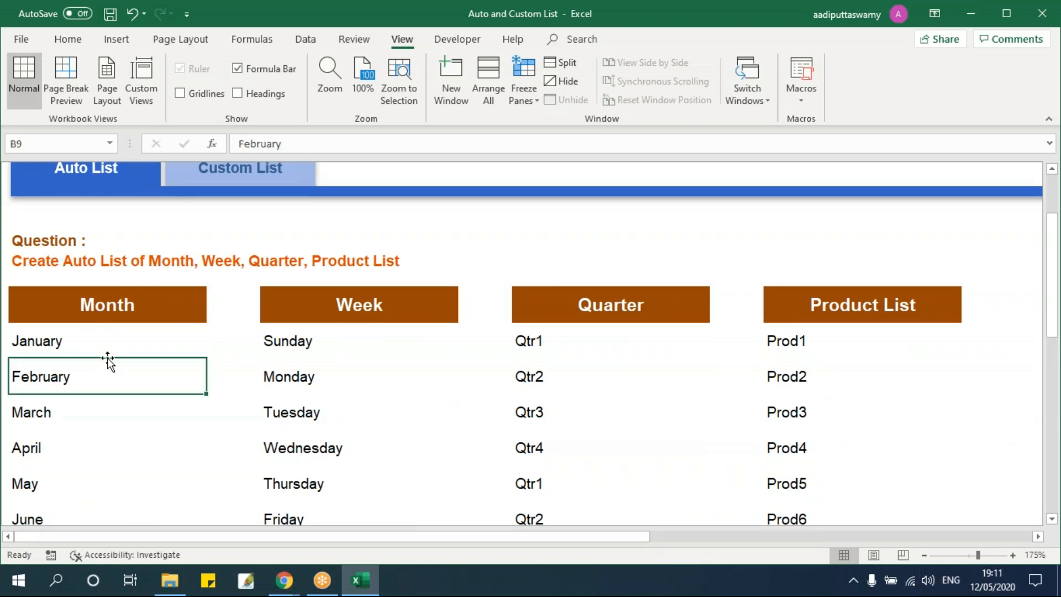
scroll(230, 334, "up", 2)
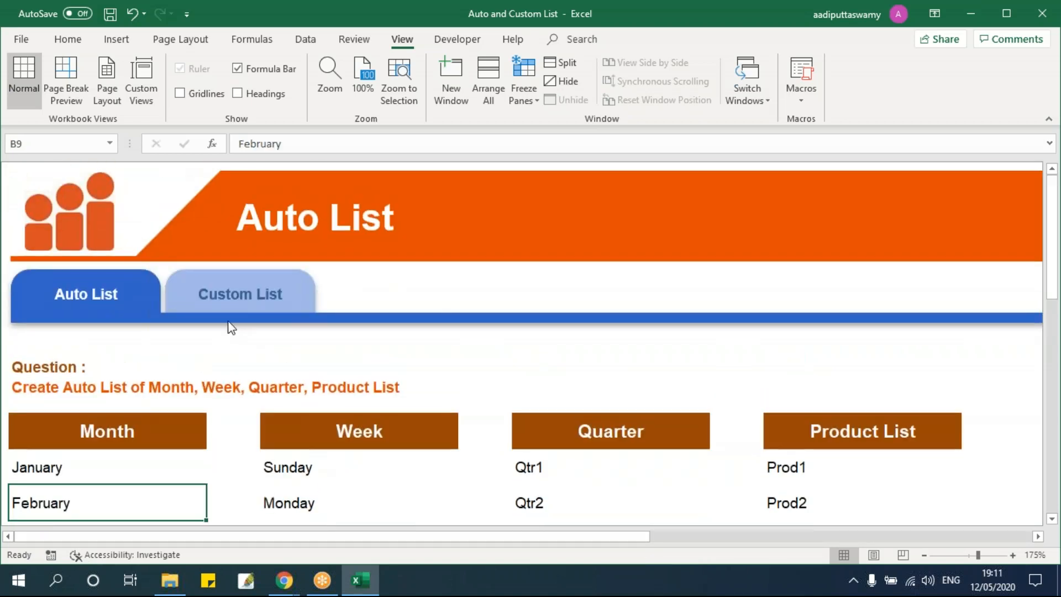
left_click(256, 310)
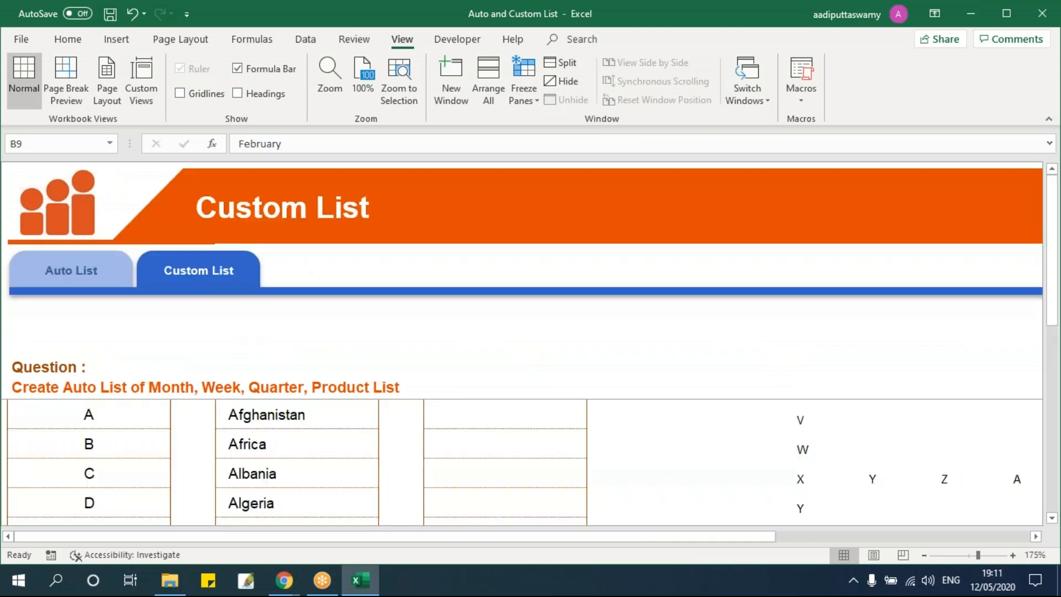
Clear the leftover letters from the cells beyond the Names column on the Custom List sheet.
left_click_drag(802, 332, 838, 507)
key("Delete")
key("ctrl+Left")
key("ctrl+Left")
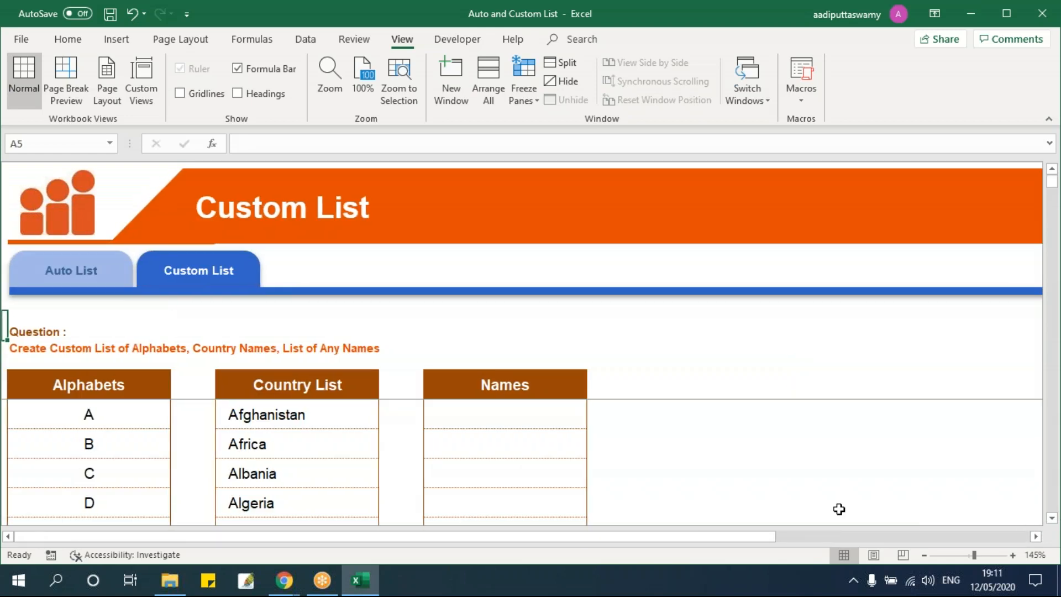
Enter A in H8 beside the Names column and fill it down the column.
scroll(65, 311, "down", 1)
left_click(65, 311)
scroll(119, 374, "down", 5)
scroll(119, 375, "up", 7)
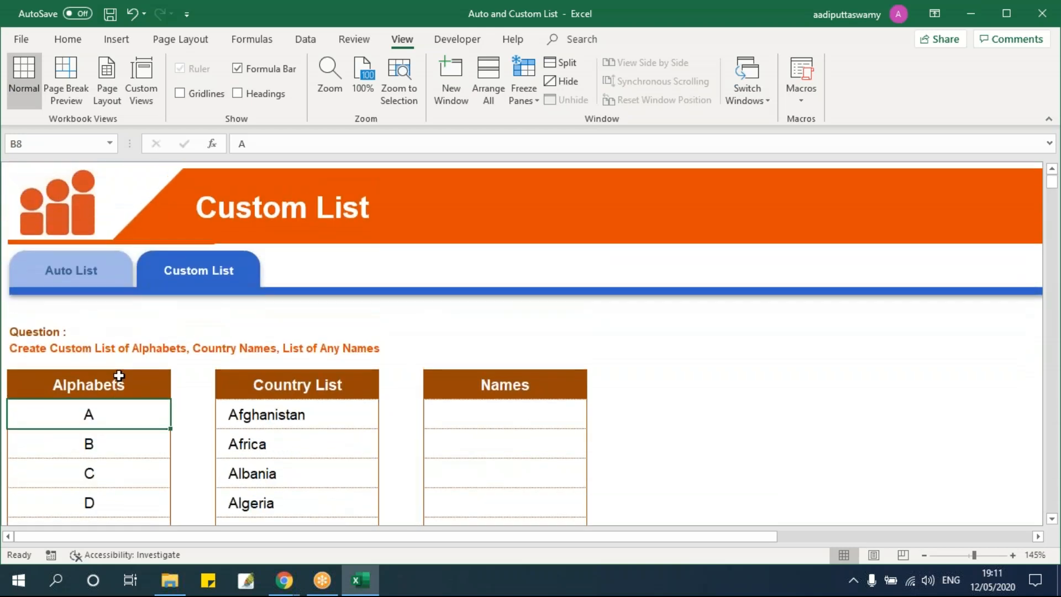
left_click(739, 402)
type("A")
left_click(869, 426)
scroll(671, 351, "down", 1)
left_click(684, 315)
left_click_drag(795, 325, 780, 500)
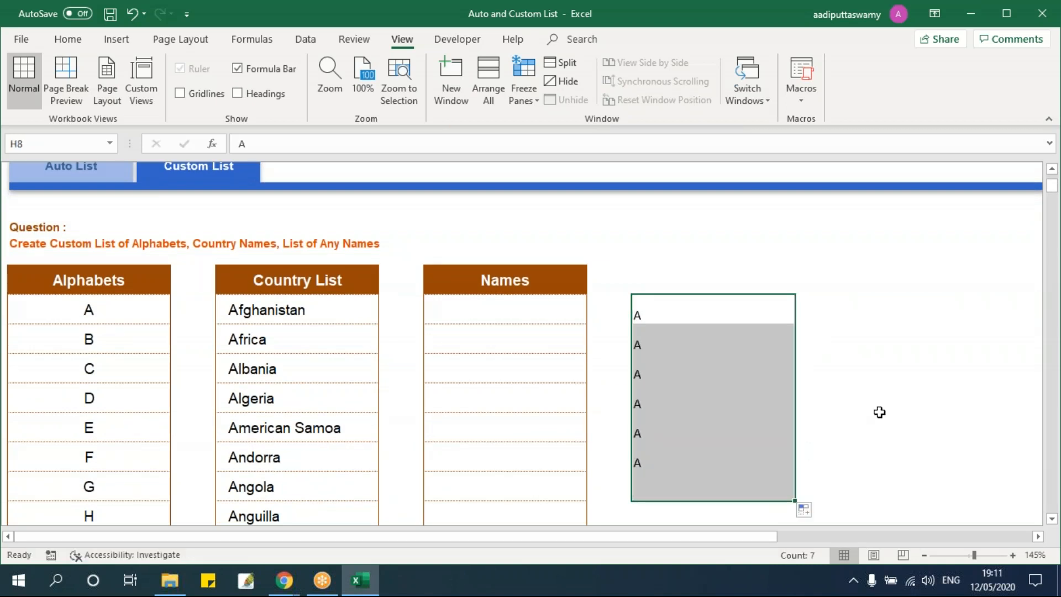
scroll(879, 411, "down", 2)
left_click_drag(796, 311, 794, 508)
scroll(878, 419, "up", 3)
Delete all the filled letters in column H from H8 downward.
left_click(674, 318)
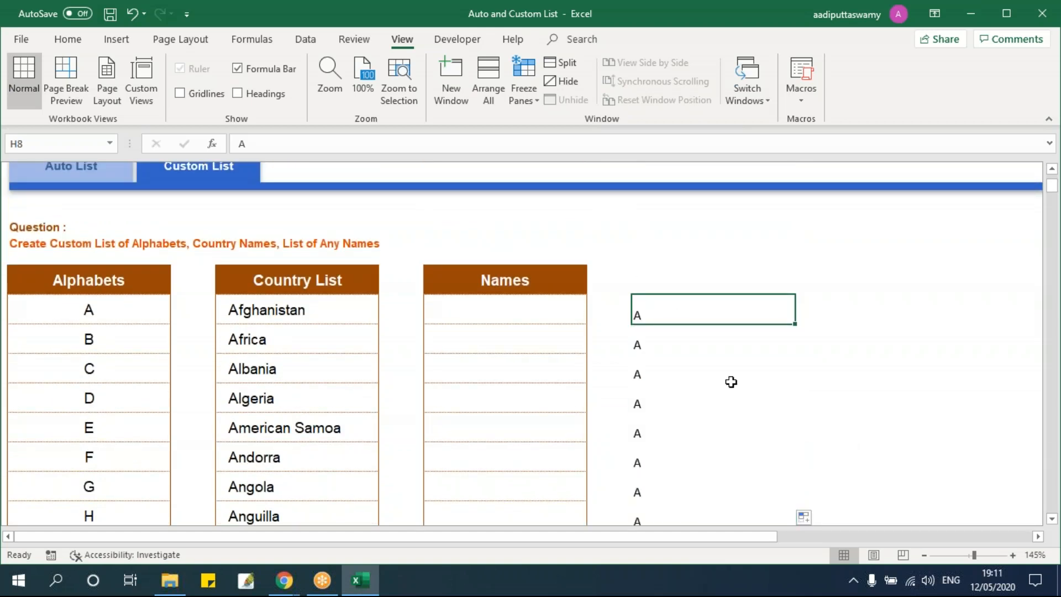
key("ctrl+shift+Down")
key("Delete")
scroll(731, 382, "up", 3)
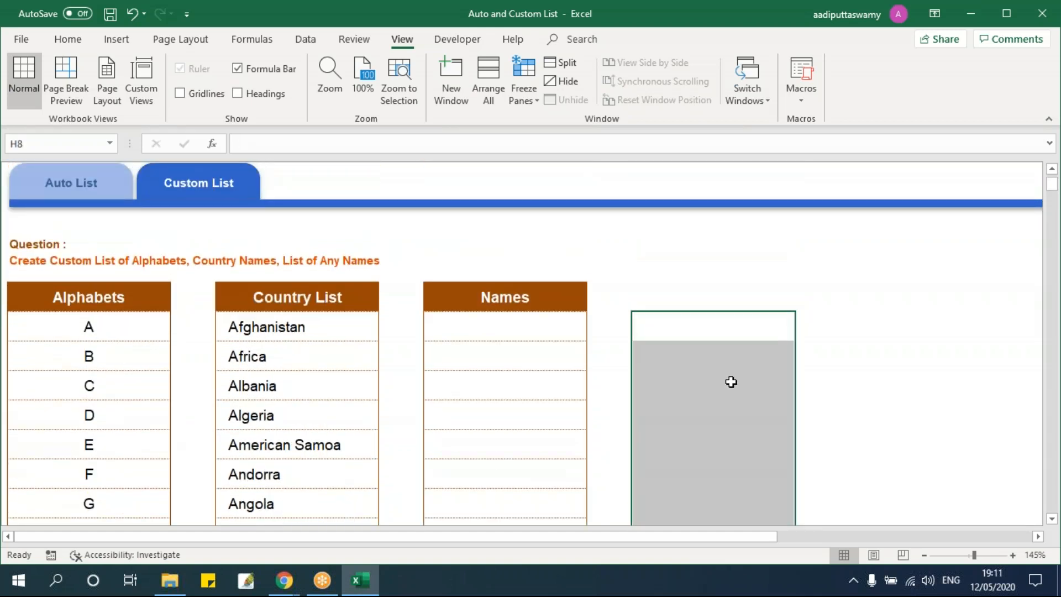
Examine the Alphabets and Country List entries that serve as sources for custom lists.
left_click_drag(135, 334, 126, 423)
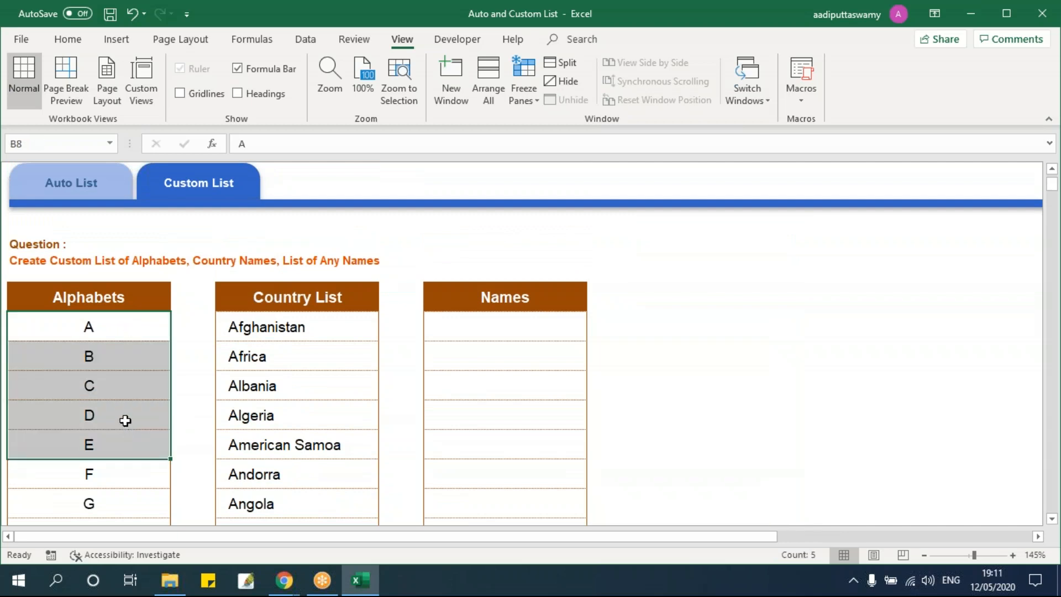
left_click(691, 308)
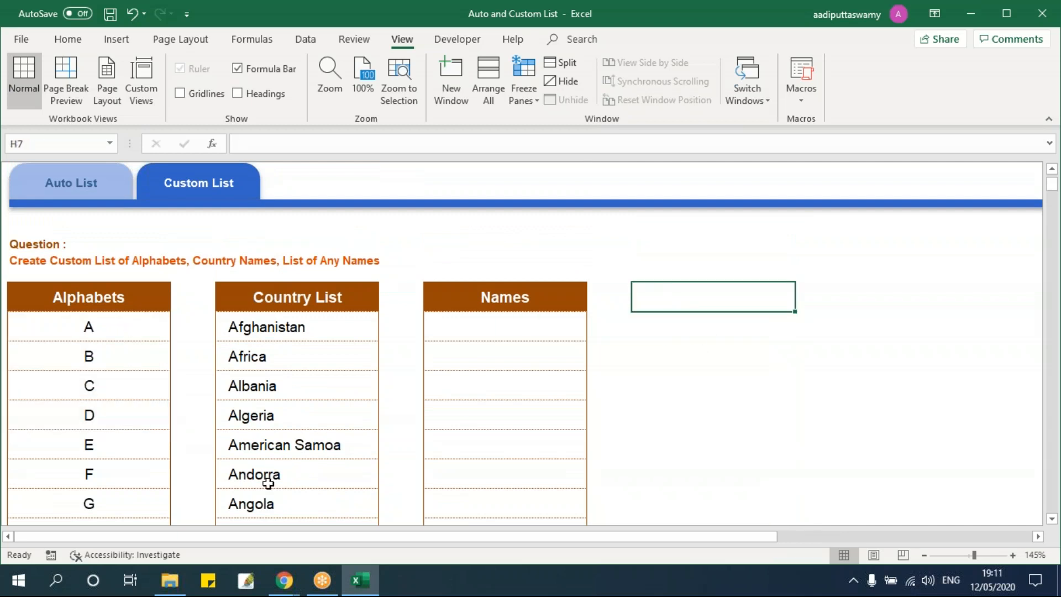
left_click(682, 323)
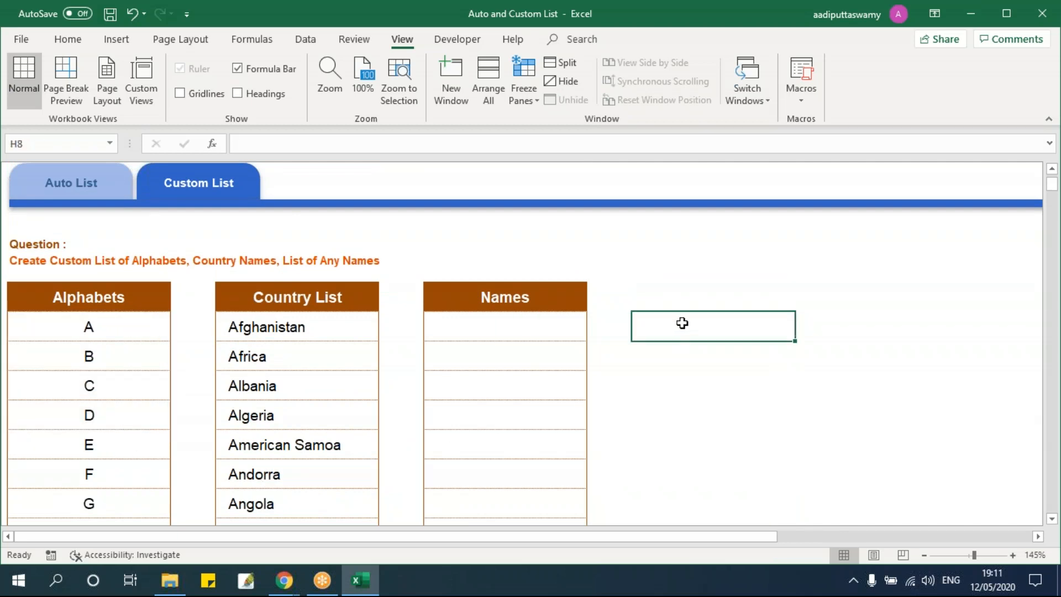
left_click(305, 332)
scroll(359, 407, "down", 7)
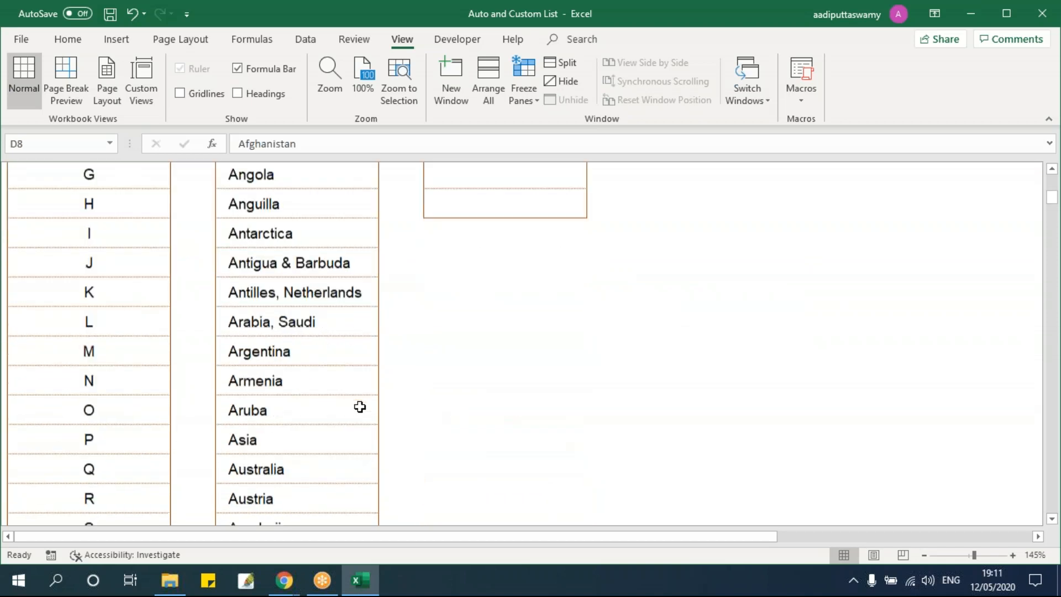
scroll(359, 407, "up", 5)
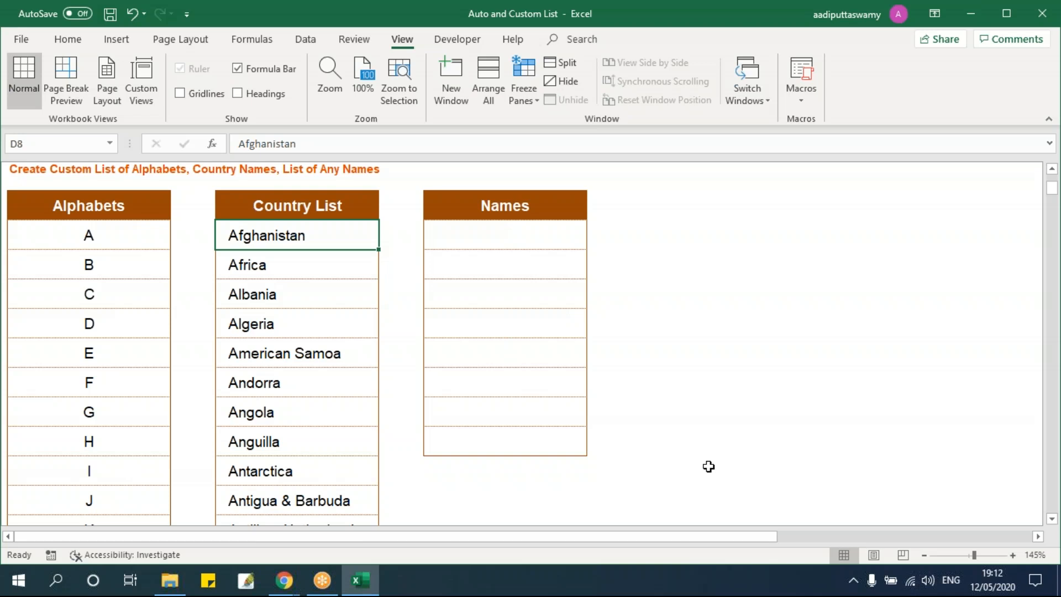
Select all the letters A to Z in the Alphabets column, from B8 to B33.
scroll(708, 466, "up", 2)
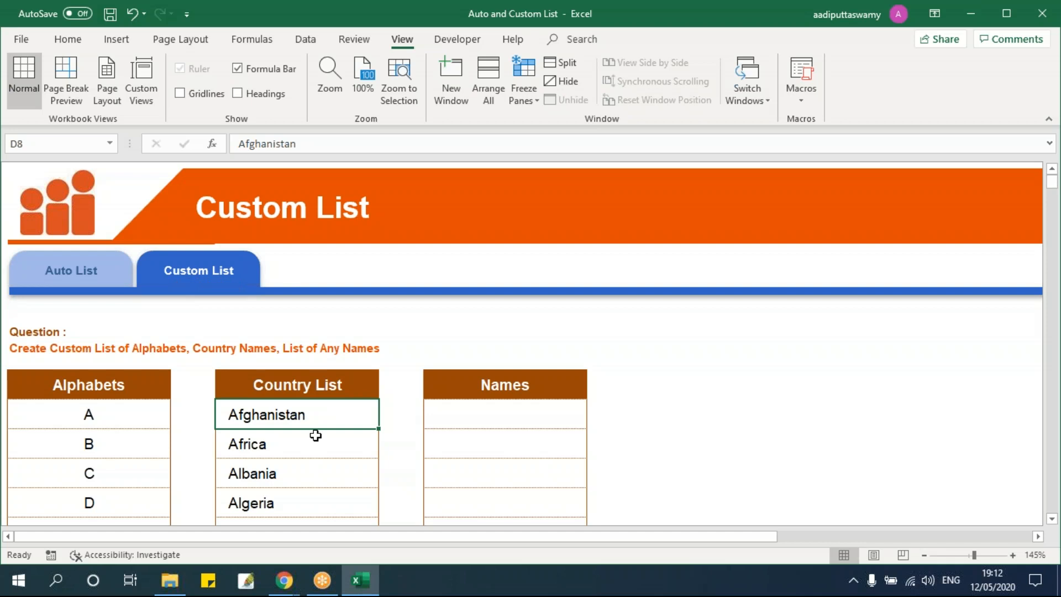
left_click(71, 415)
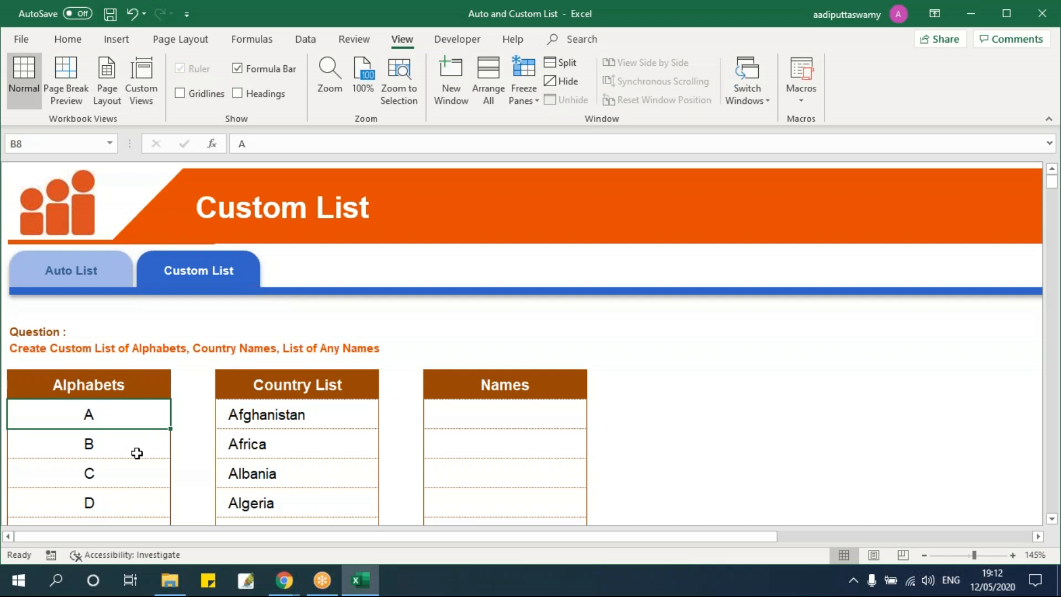
left_click(132, 448)
left_click(132, 417)
left_click(94, 454)
left_click(106, 414)
key("ctrl+shift+Down")
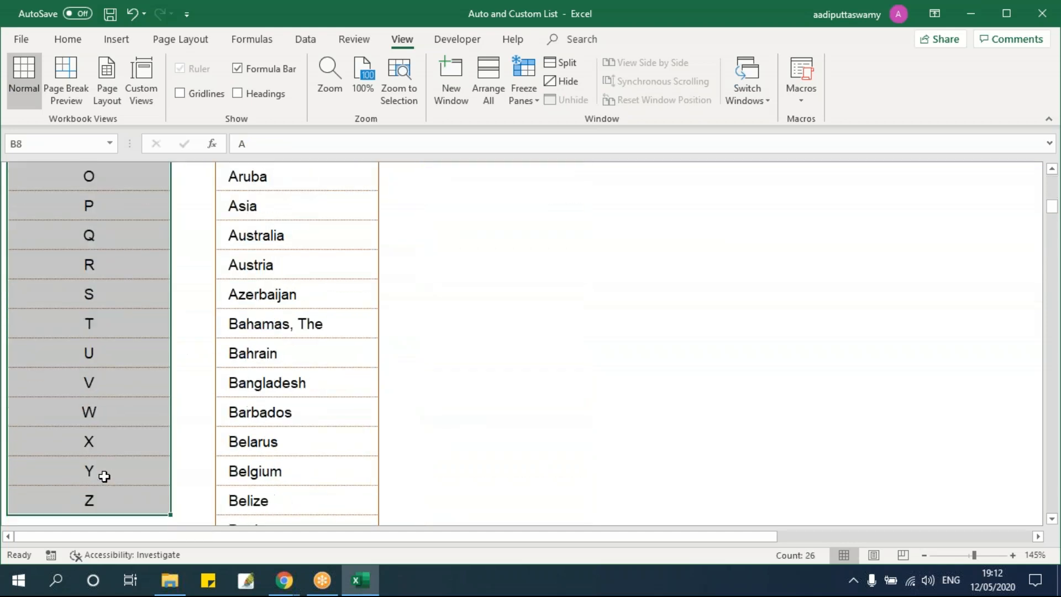
key("ctrl+shift+Up")
scroll(104, 476, "up", 1)
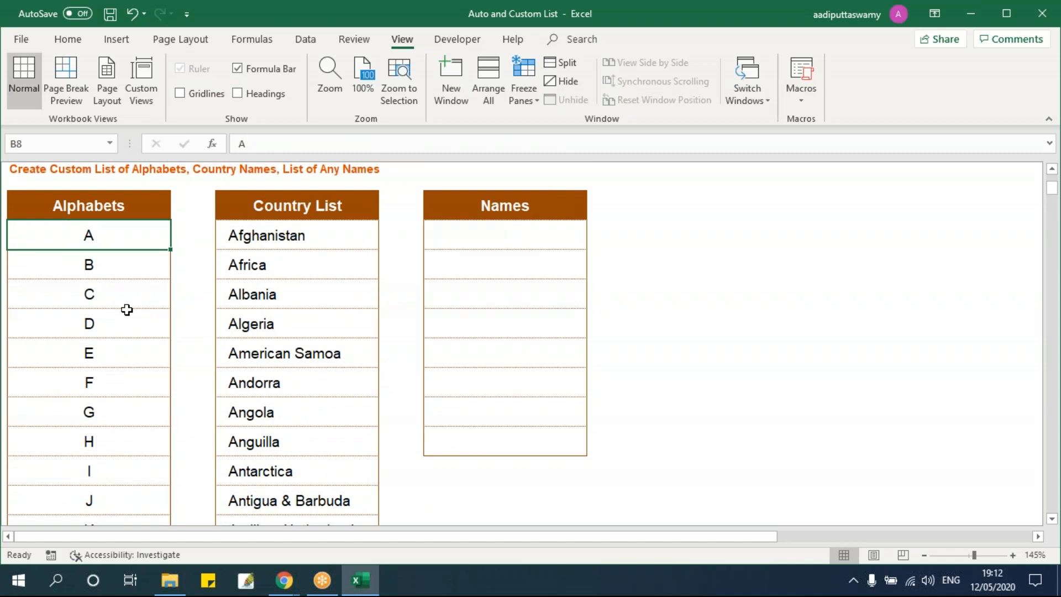
key("ctrl+shift+Down")
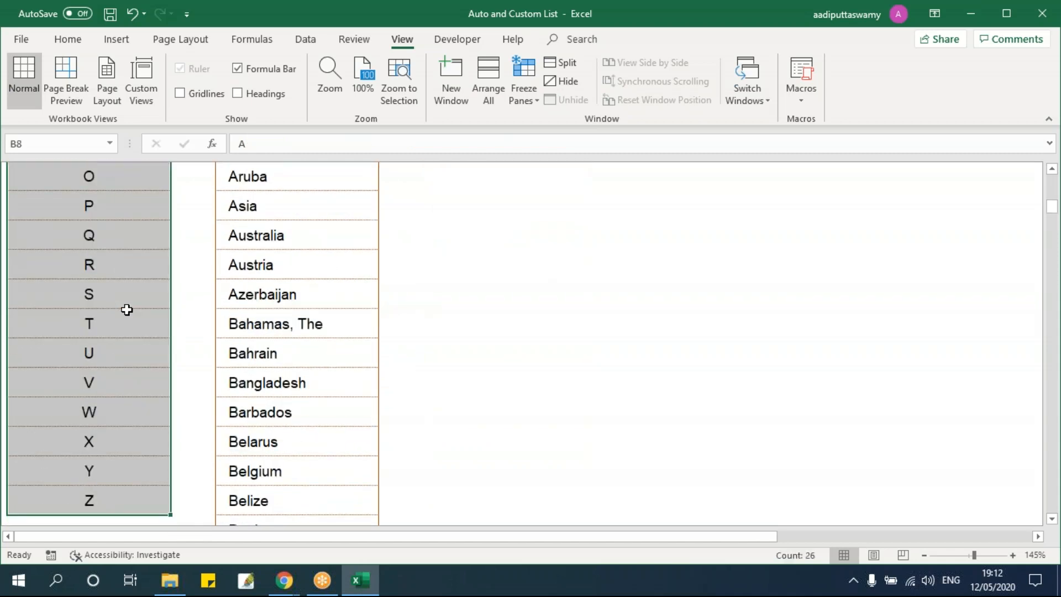
Open the custom lists editor from the general section of the advanced program options.
left_click(24, 45)
left_click(79, 536)
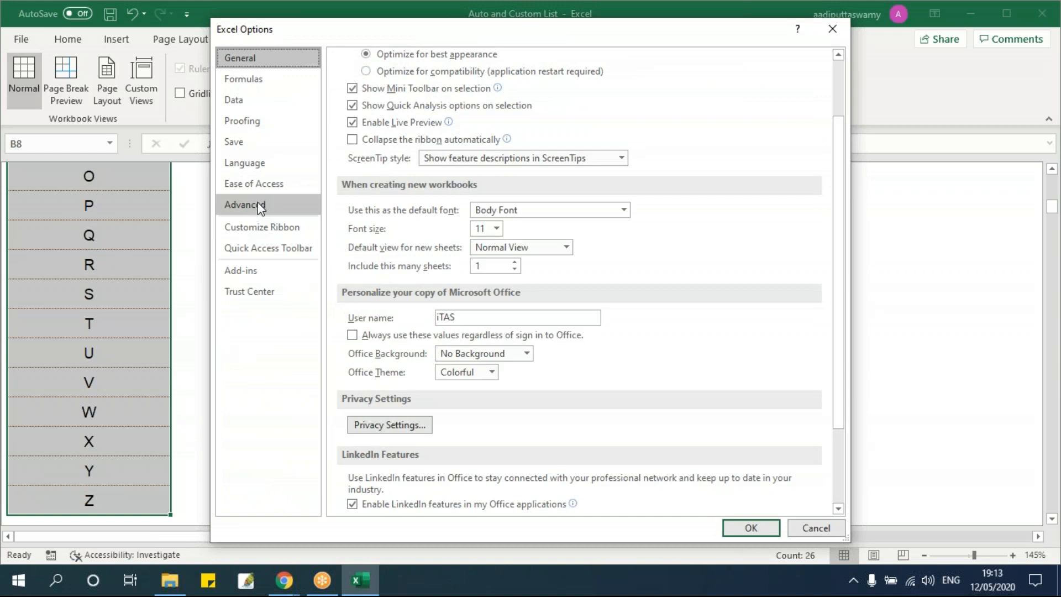
left_click(259, 208)
left_click_drag(836, 99, 847, 478)
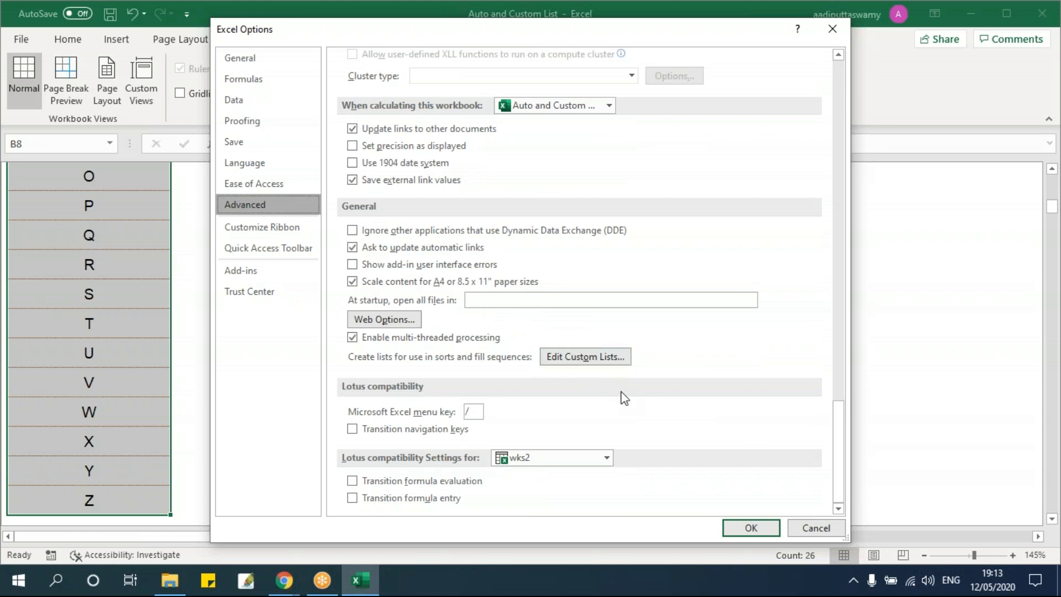
left_click(605, 356)
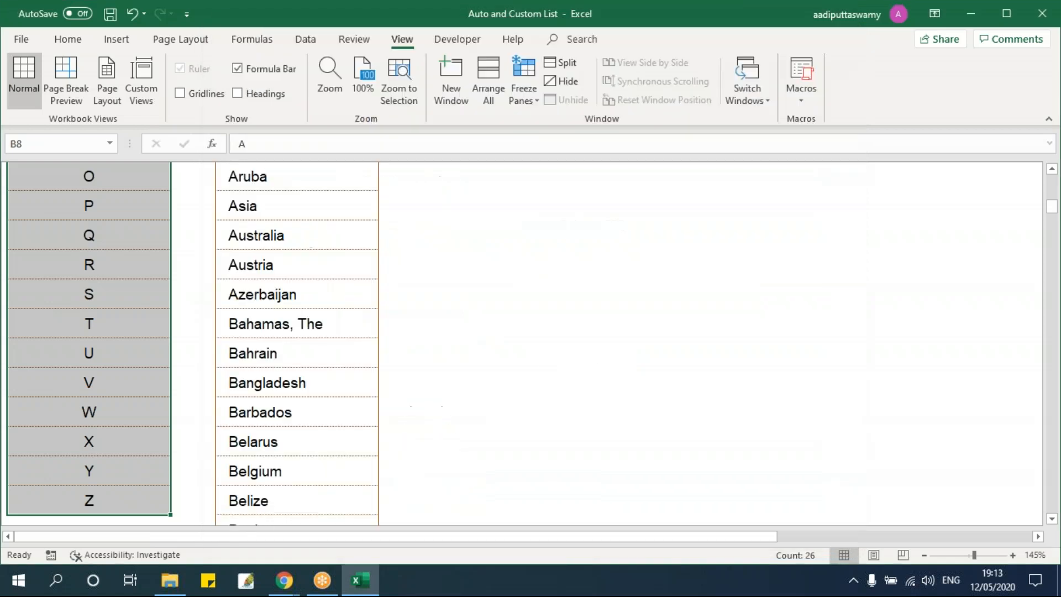
left_click_drag(429, 189, 526, 190)
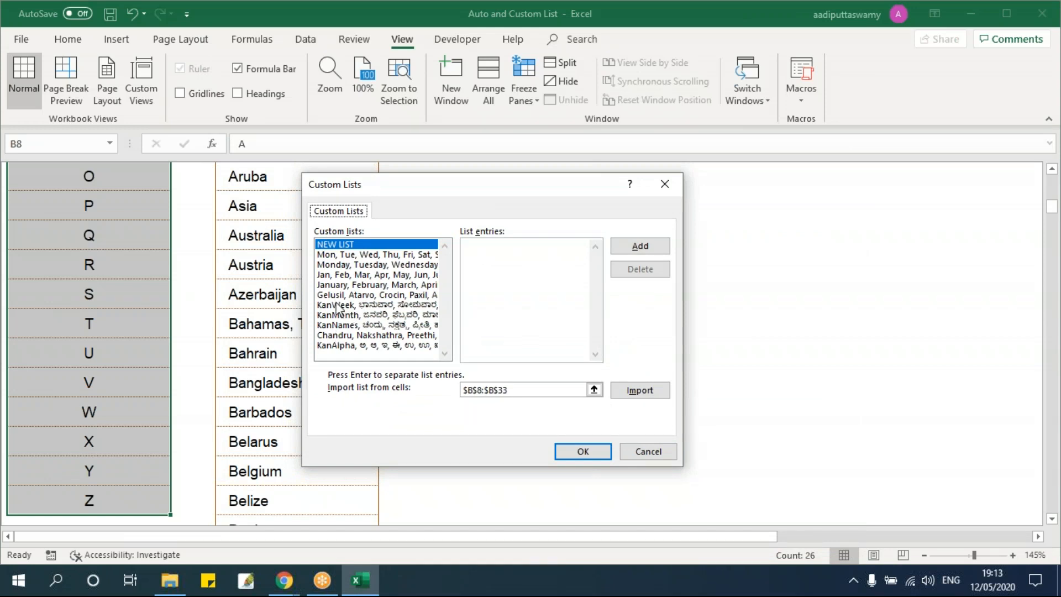
Examine the entries of the existing custom lists, including weekdays, months, medicine names and the Kannada lists.
left_click(345, 255)
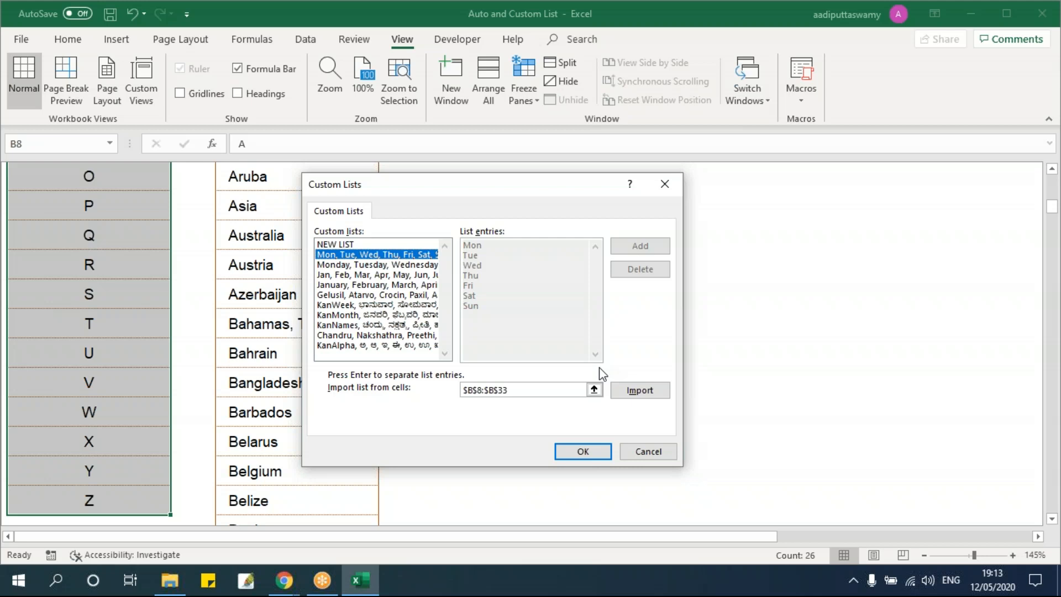
left_click(360, 267)
left_click(357, 275)
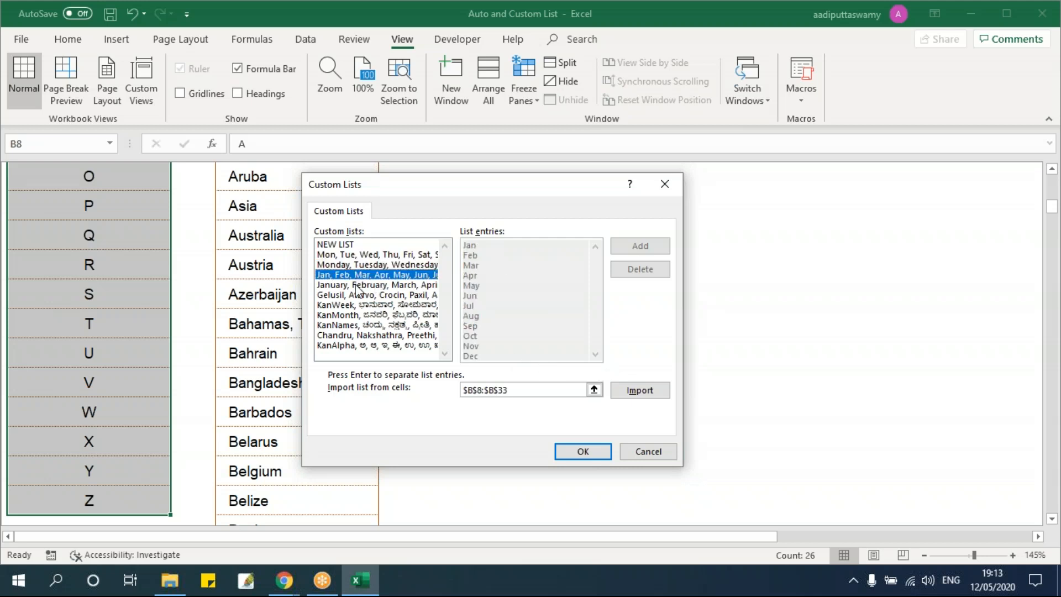
left_click(357, 285)
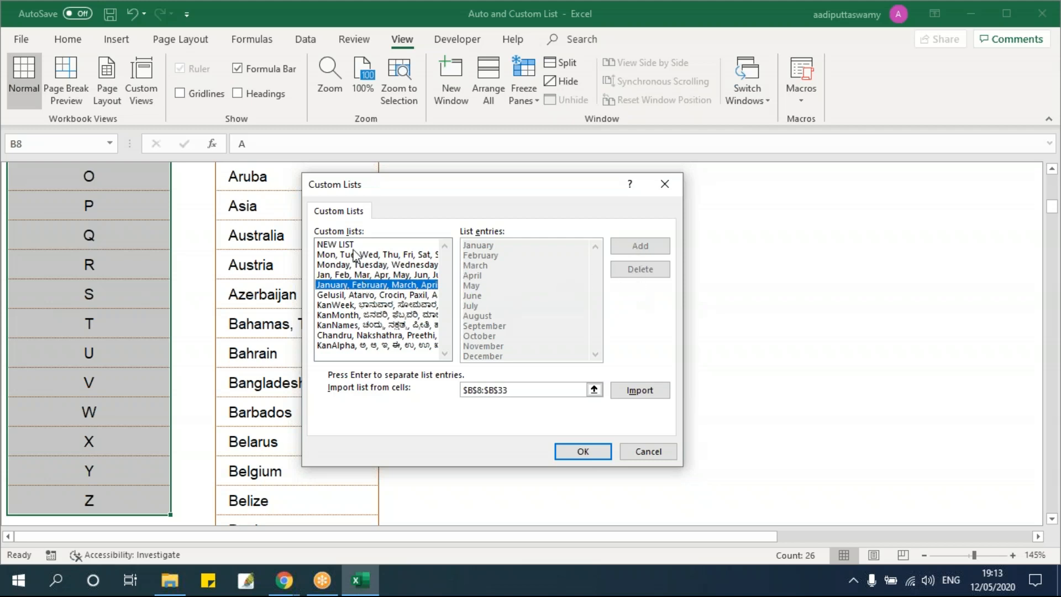
left_click(350, 296)
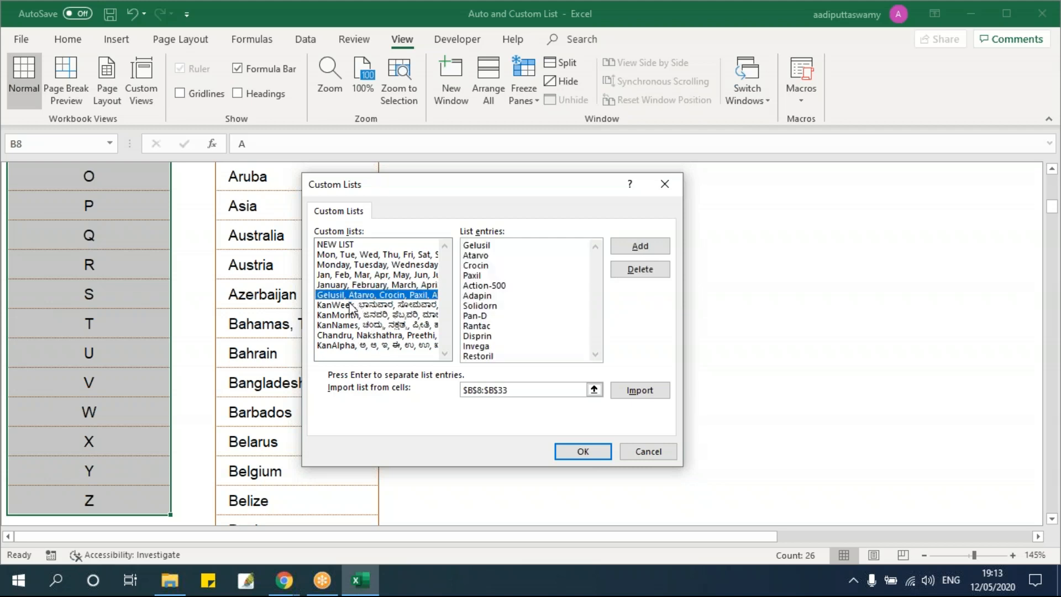
left_click(350, 306)
key("Down")
key("Down")
key("Down")
key("Down")
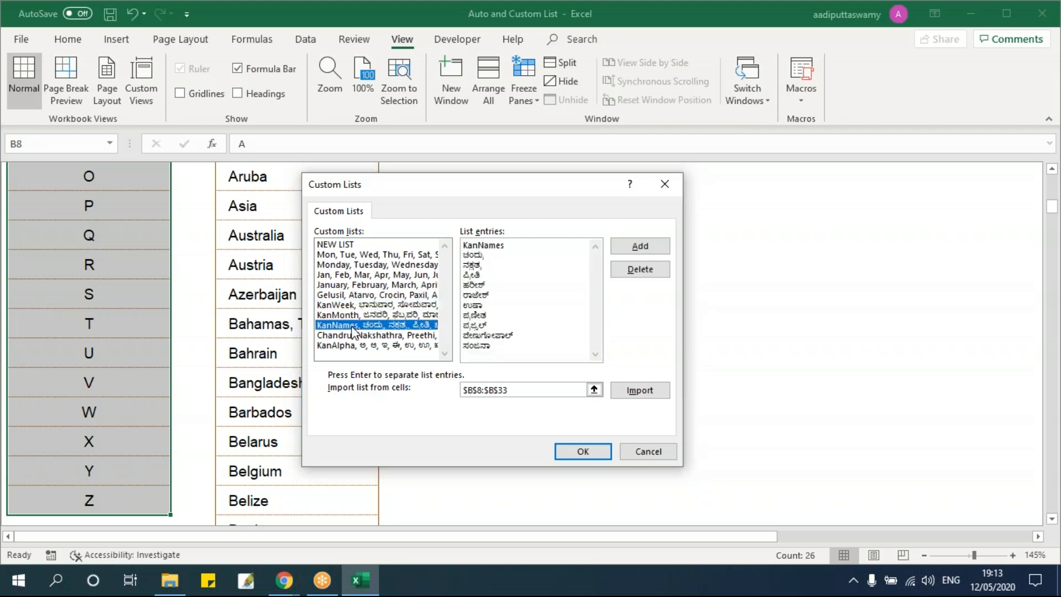
left_click(348, 295)
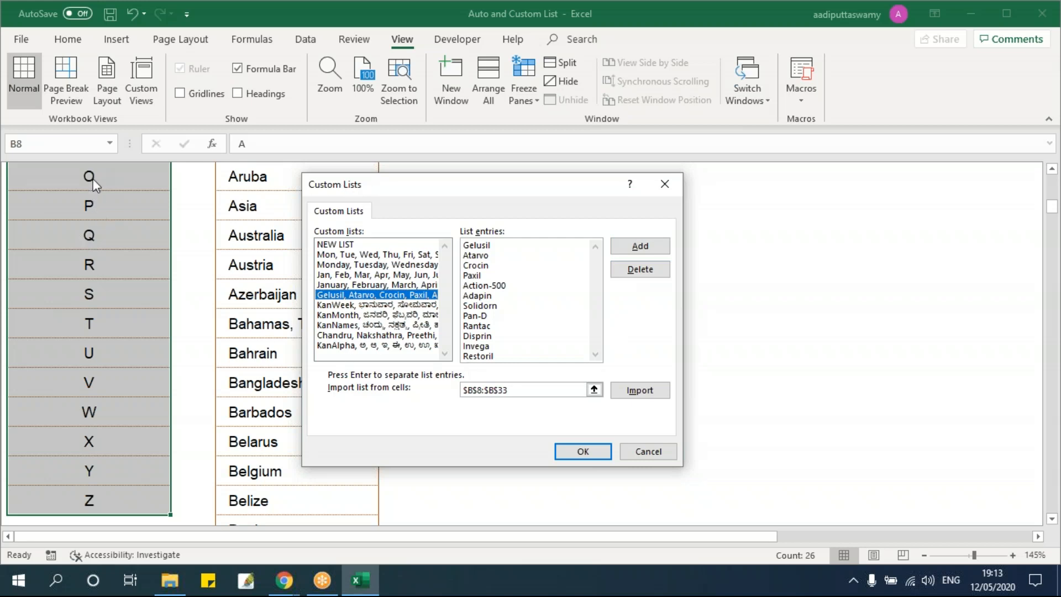
Import $B$8:$B$33 as a new custom list of alphabets and accept the options.
left_click(637, 389)
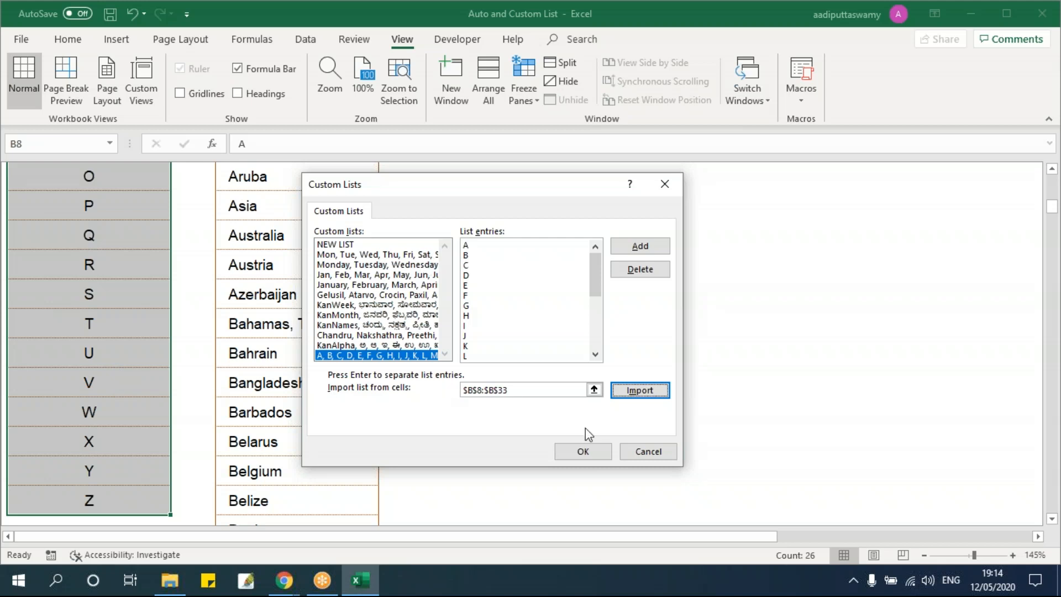
left_click(589, 453)
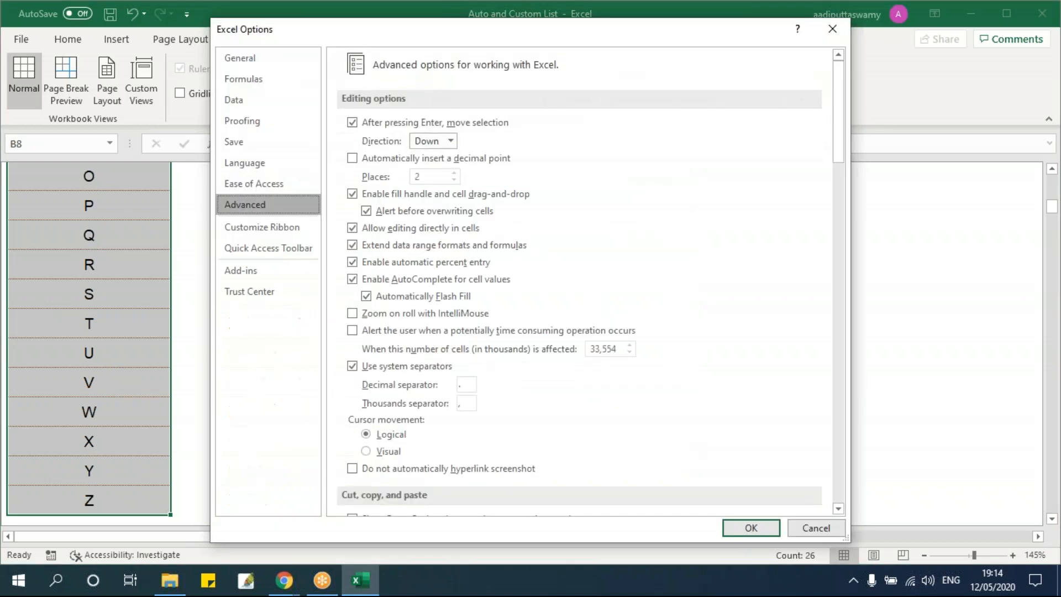
left_click(752, 527)
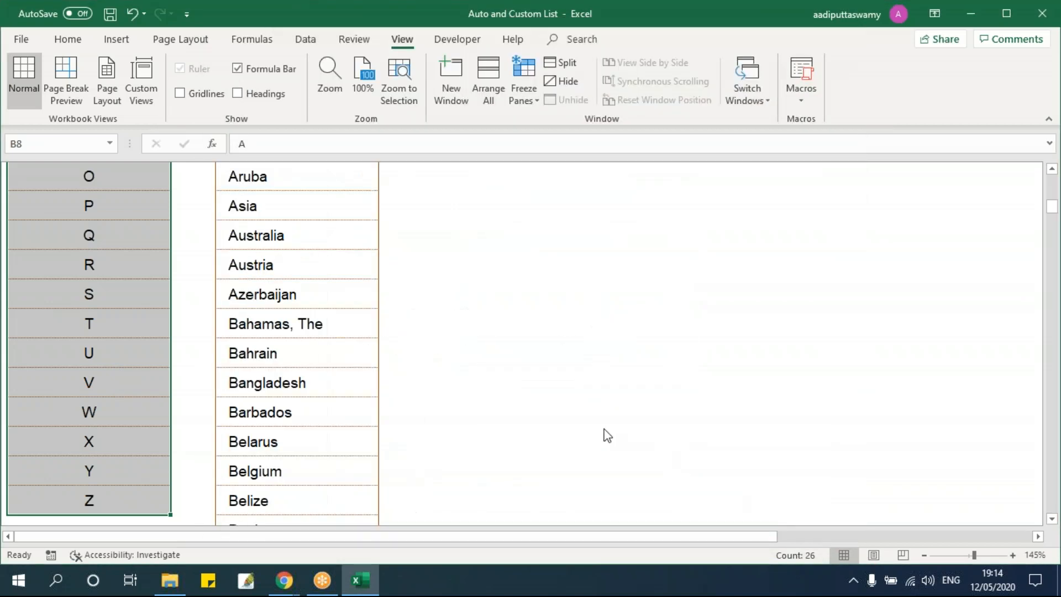
Enter A in H8 beside the Names column and fill the alphabet series down to K in H18.
scroll(608, 431, "up", 8)
left_click(682, 409)
type("A")
key("Return")
scroll(779, 428, "down", 3)
left_click(679, 205)
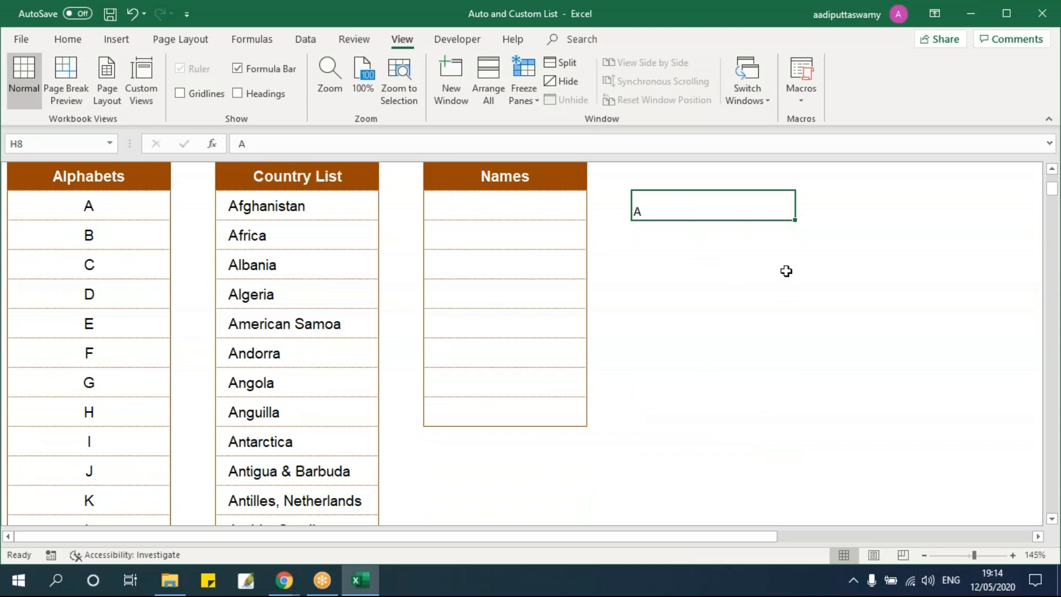
left_click_drag(794, 220, 786, 515)
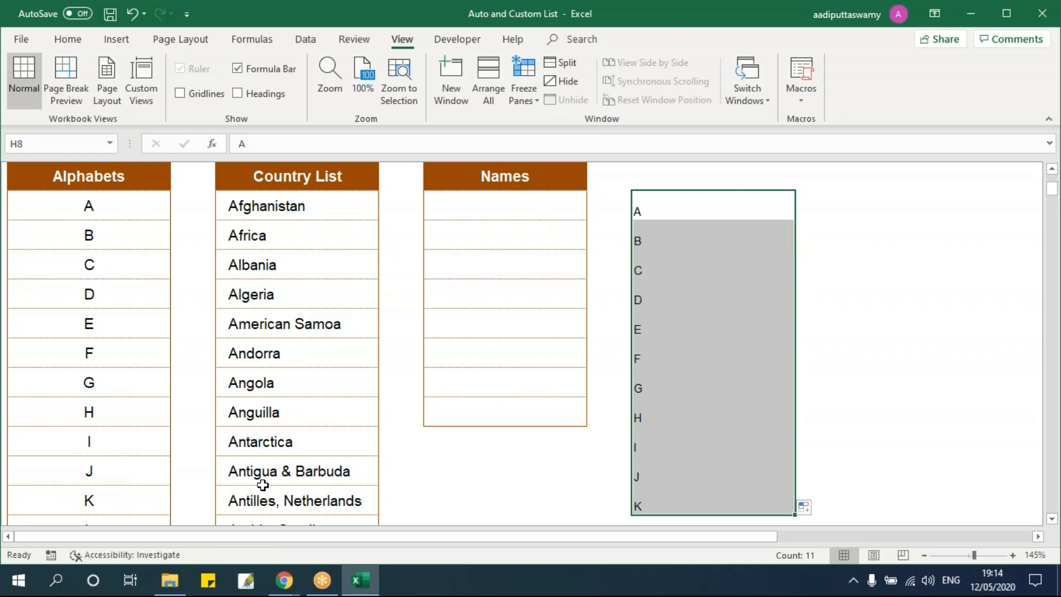
Examine the extent of the Country List column and compare it with the Alphabets column.
scroll(431, 358, "up", 1)
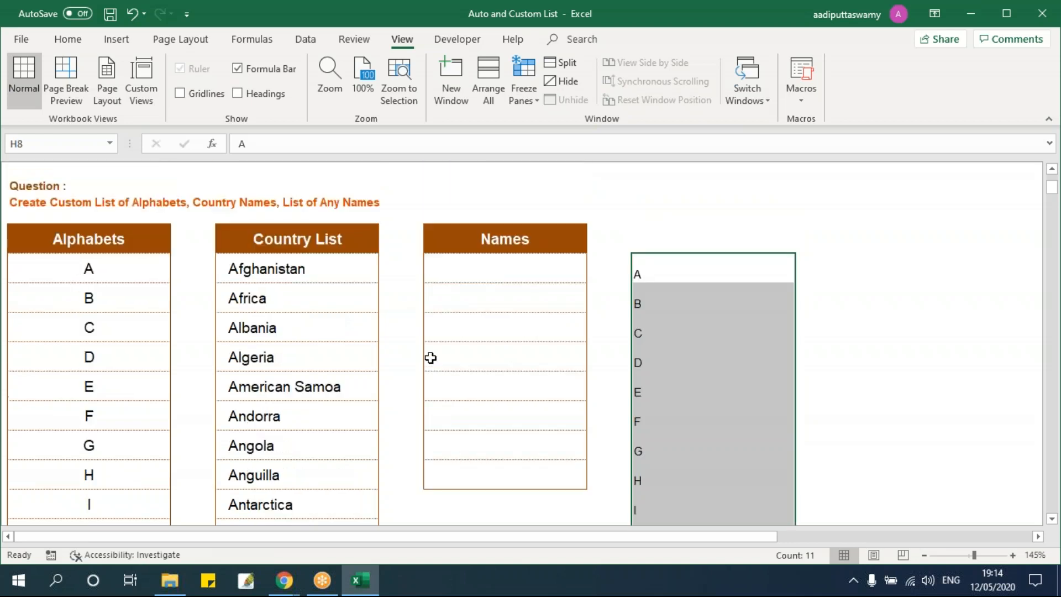
scroll(430, 358, "up", 1)
left_click(332, 311)
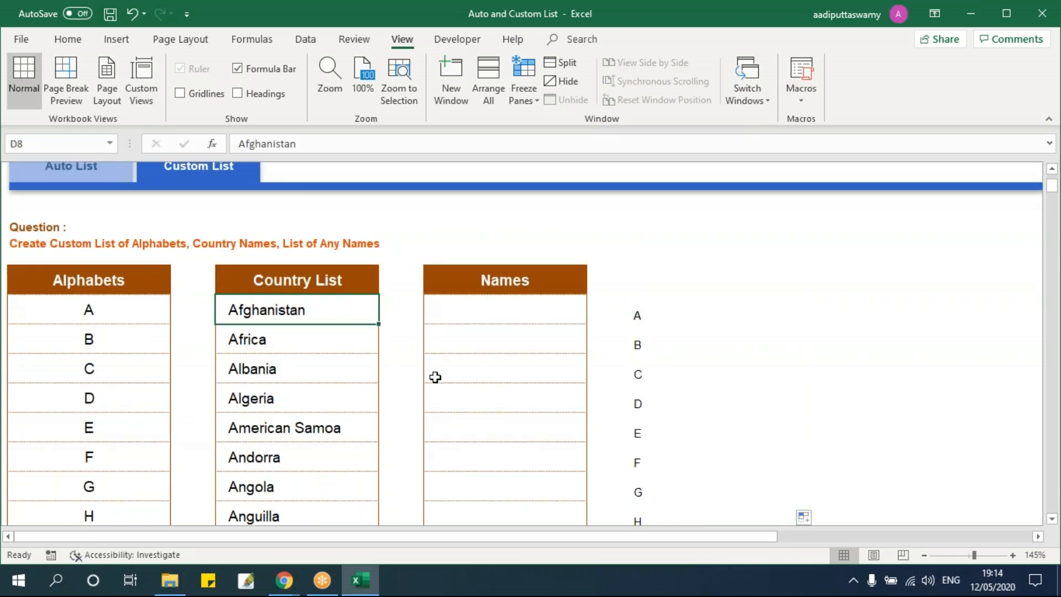
key("ctrl+Down")
key("ctrl+Up")
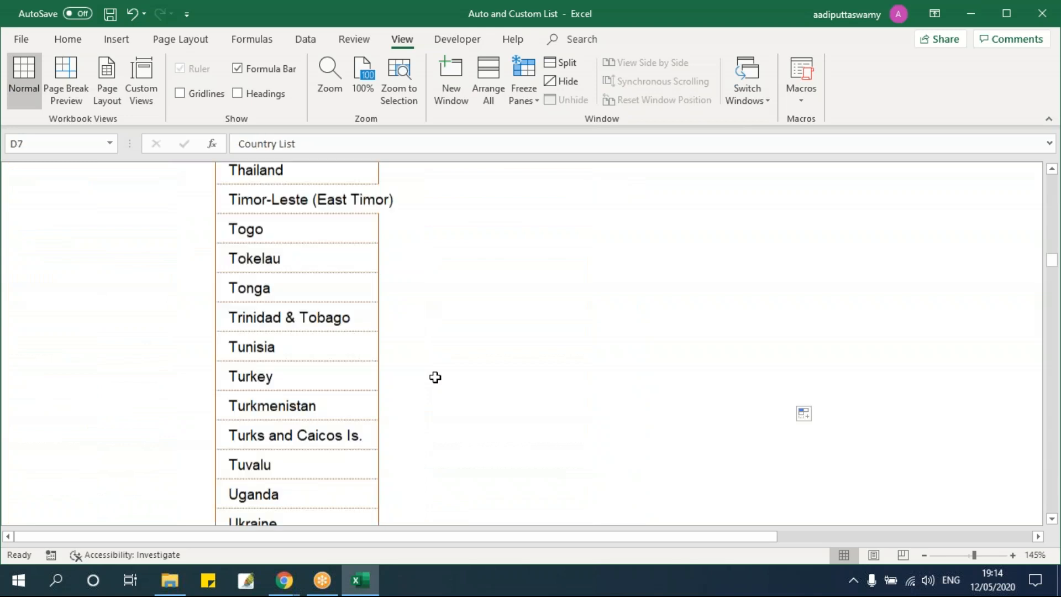
key("Down")
key("Up")
scroll(391, 372, "up", 2)
left_click(285, 358)
left_click_drag(139, 308, 140, 479)
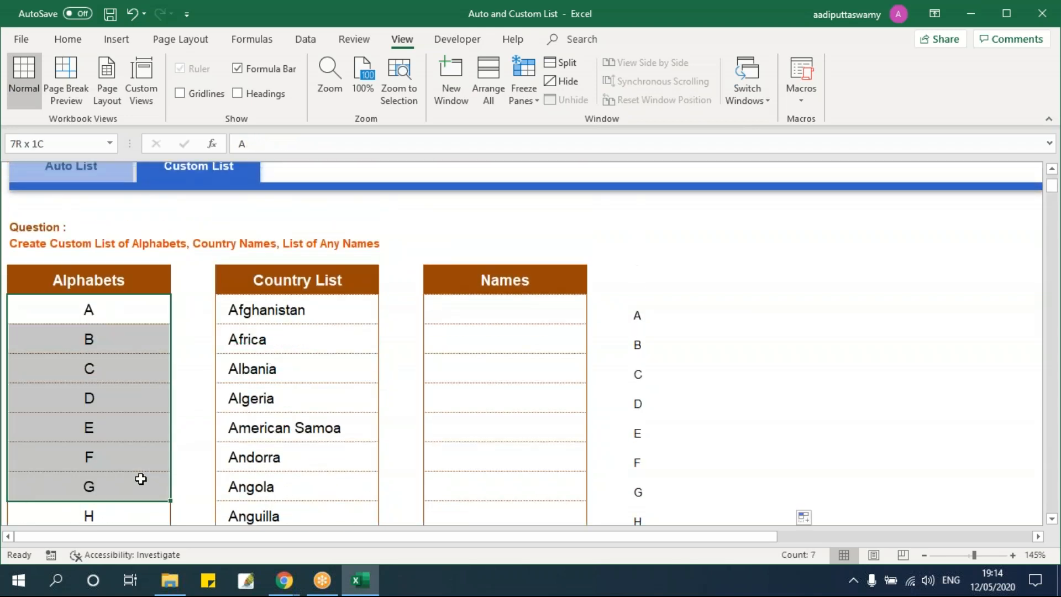
left_click(321, 327)
left_click(275, 303)
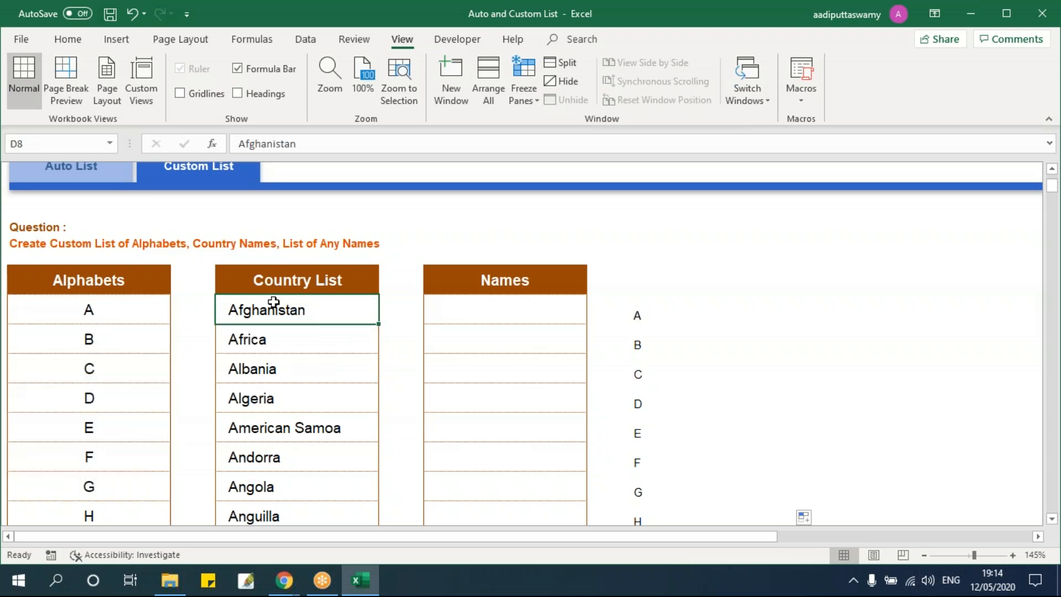
Open the custom lists editor with the first country selected and move its dialog clear of the Country List column.
left_click(24, 42)
left_click(73, 536)
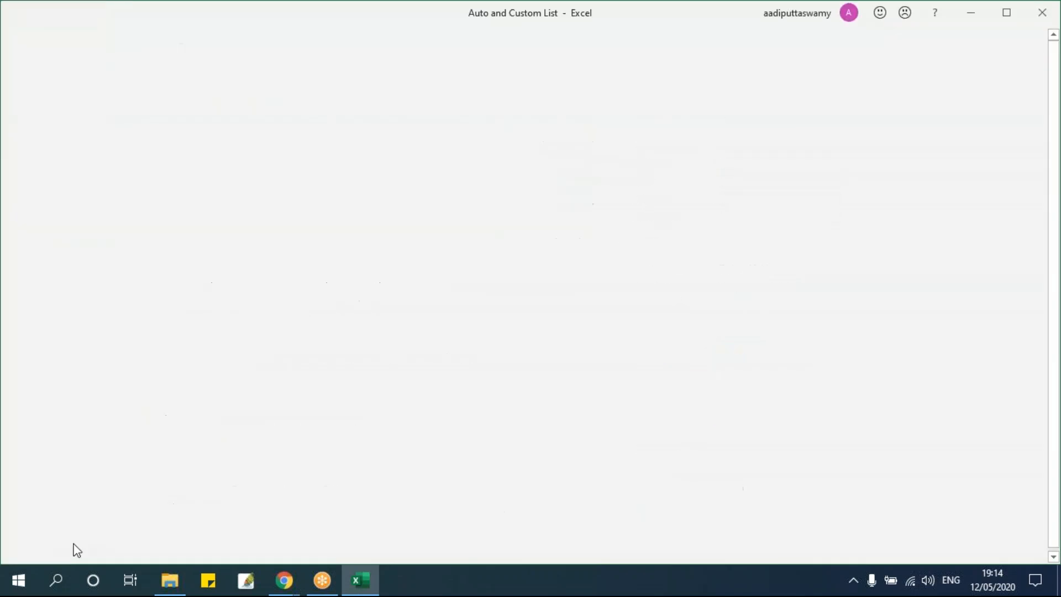
left_click(253, 201)
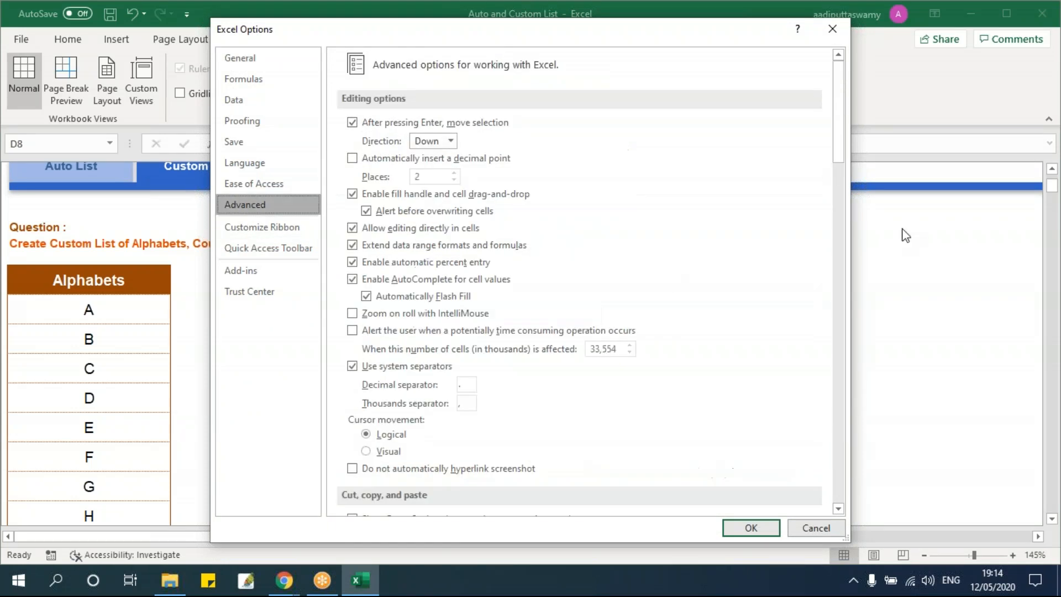
left_click_drag(838, 116, 844, 475)
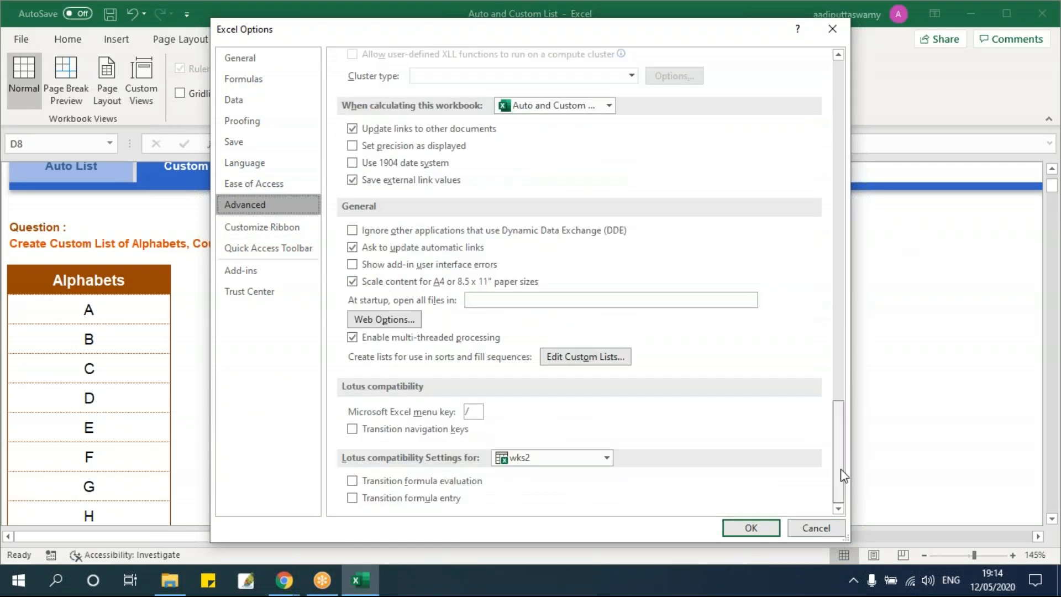
left_click(585, 357)
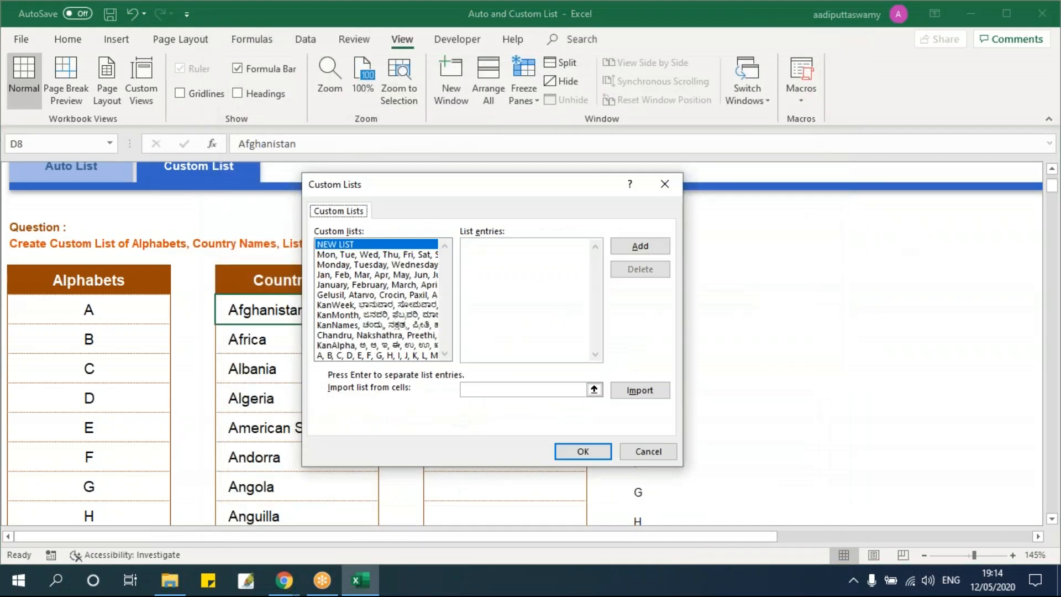
left_click_drag(516, 191, 795, 141)
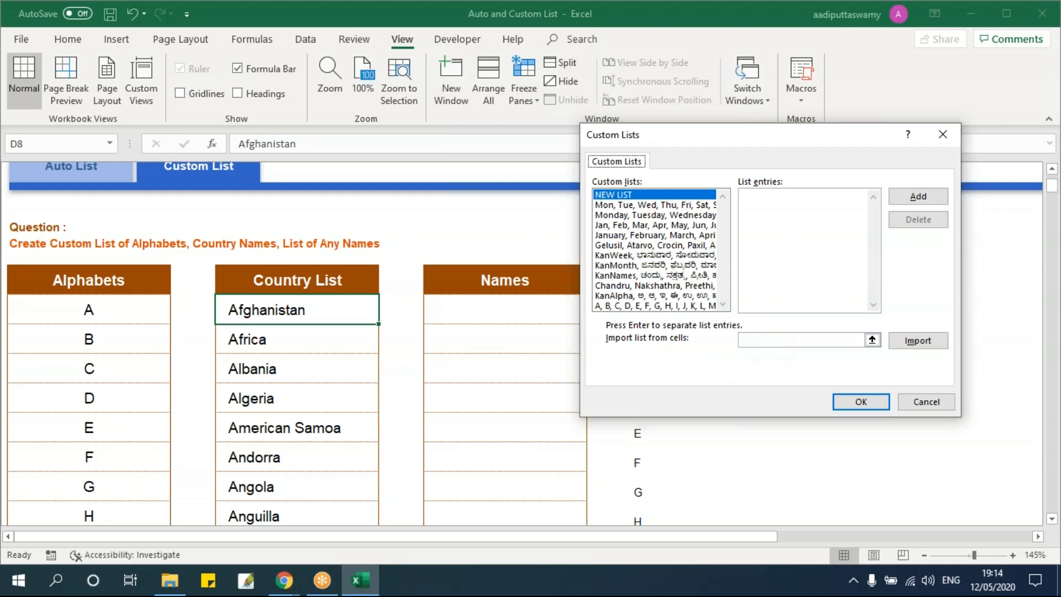
Import the country names in $D$8:$D$273 as a new custom list and accept the options.
left_click(872, 341)
left_click(331, 312)
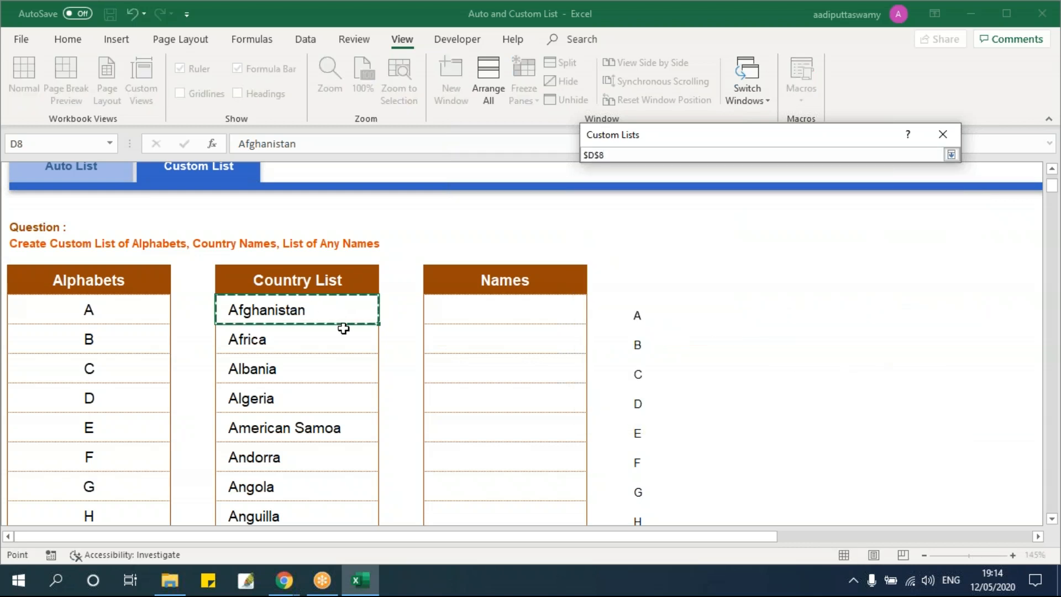
key("ctrl+shift+Down")
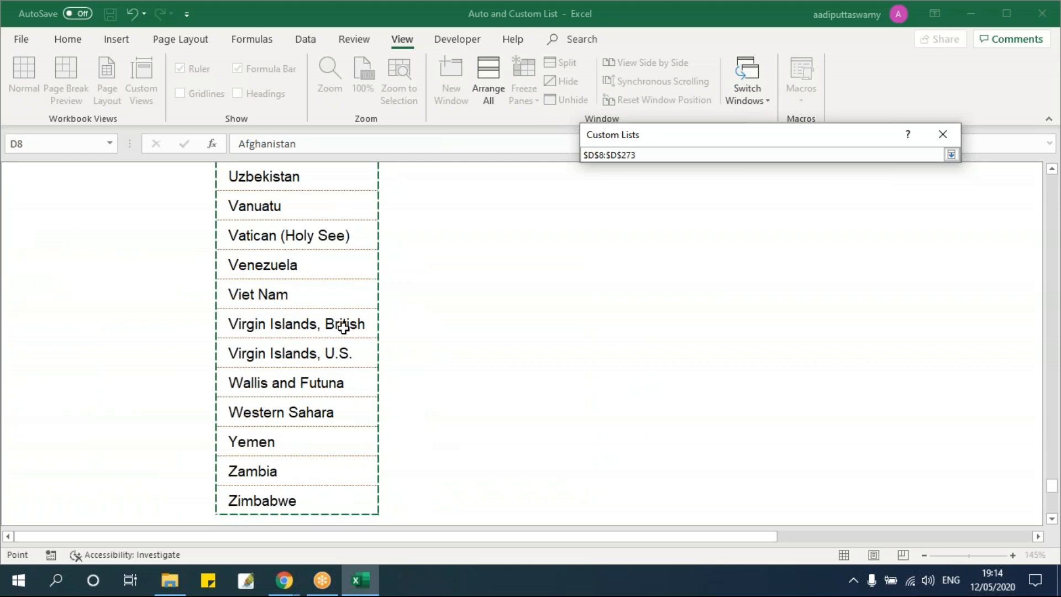
key("Return")
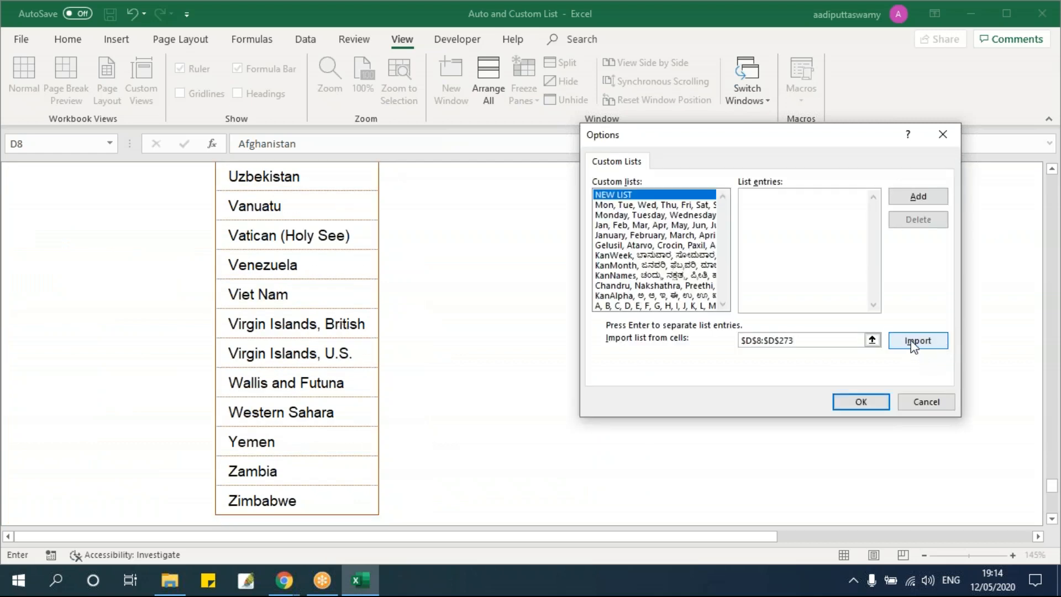
left_click(913, 344)
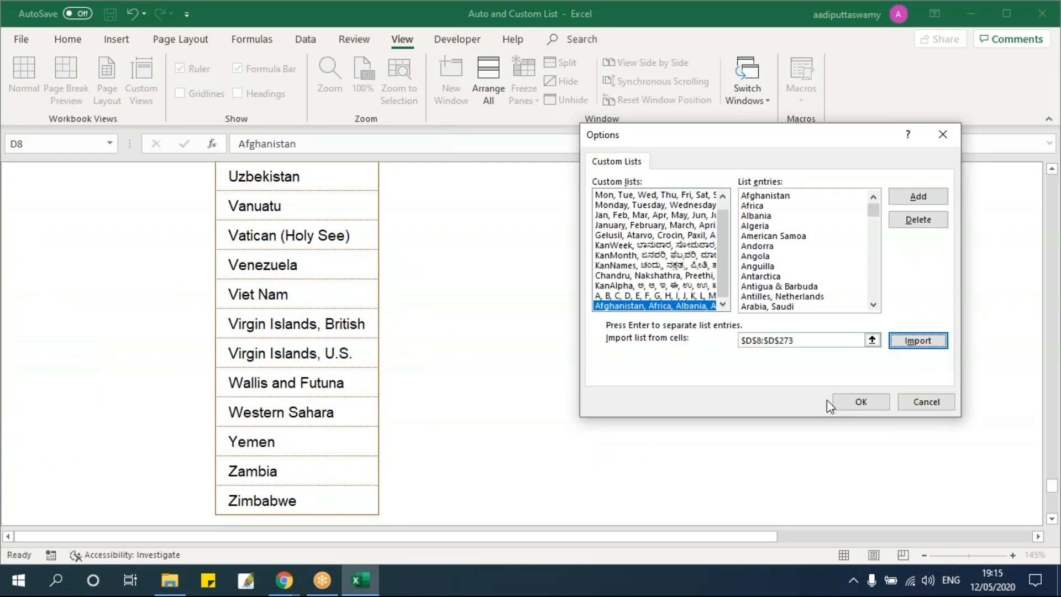
left_click(860, 402)
left_click(765, 530)
Enter Africa in I8, beside the alphabet series that starts in H8.
scroll(615, 447, "up", 15)
left_click(328, 280)
key("ctrl+Up")
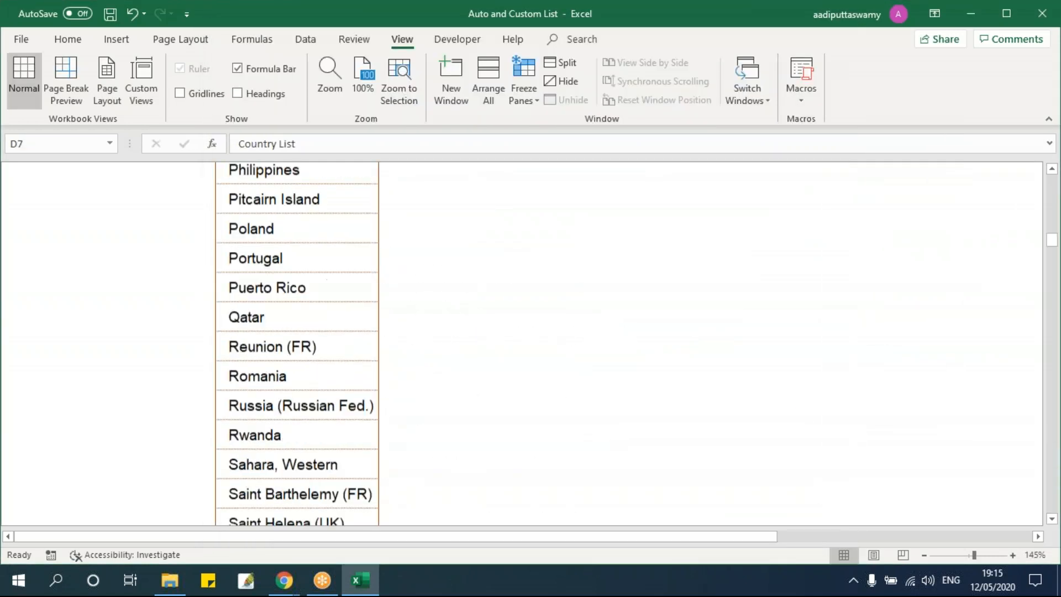
key("Down")
key("Right")
key("Right")
key("Right")
key("Right")
key("Right")
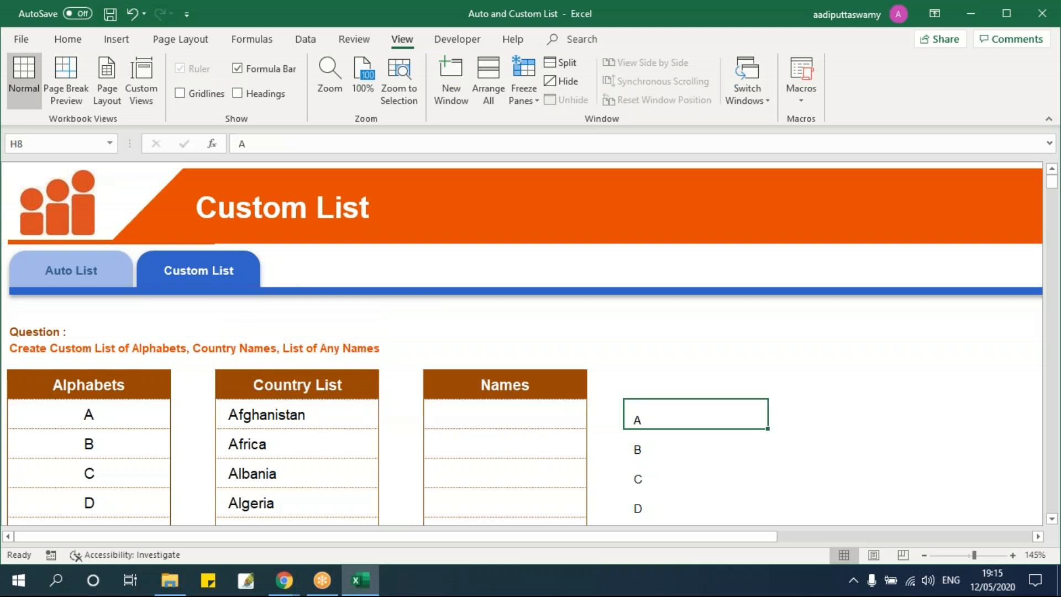
scroll(525, 343, "down", 1)
scroll(367, 306, "down", 1)
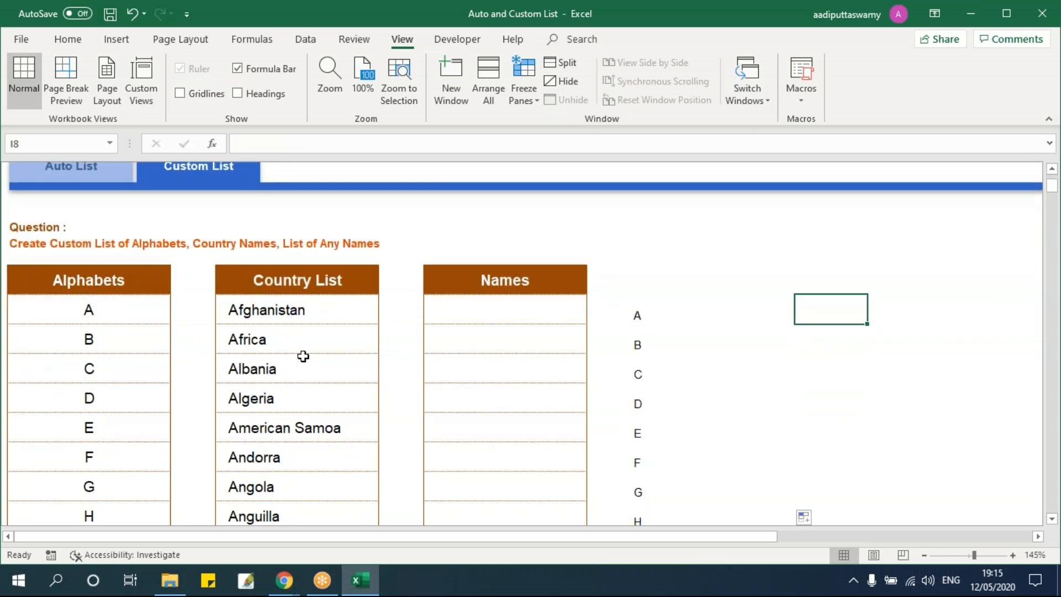
left_click(299, 314)
left_click(290, 345)
left_click(666, 317)
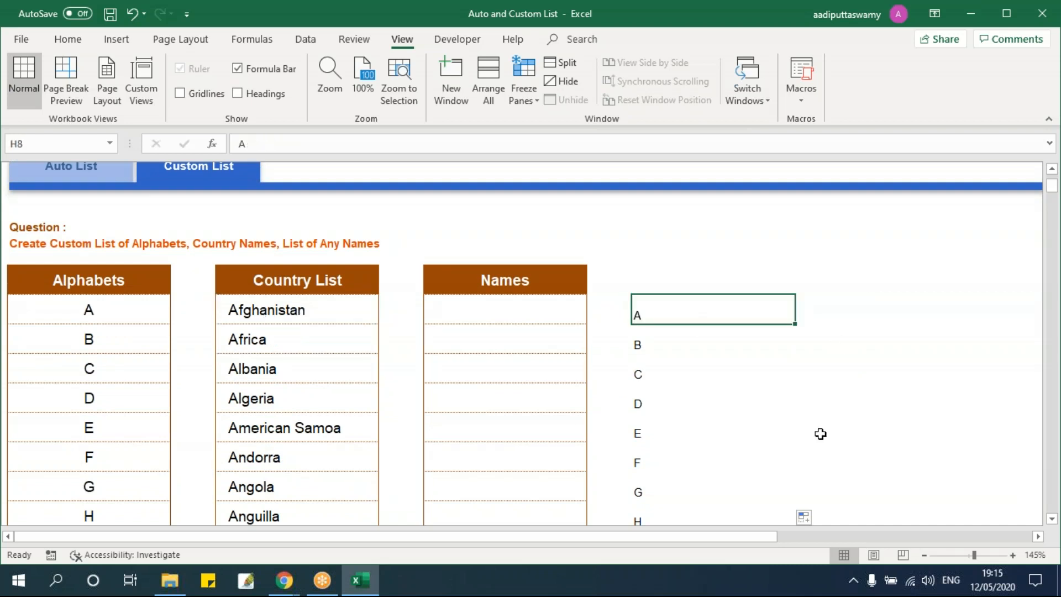
key("Tab")
type("Af")
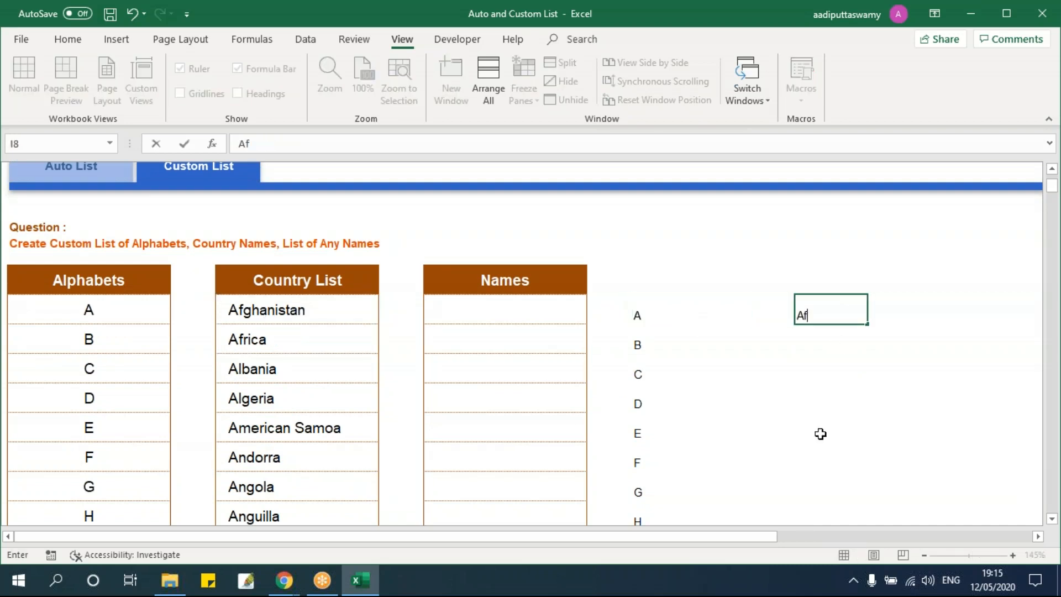
type("rica")
key("Return")
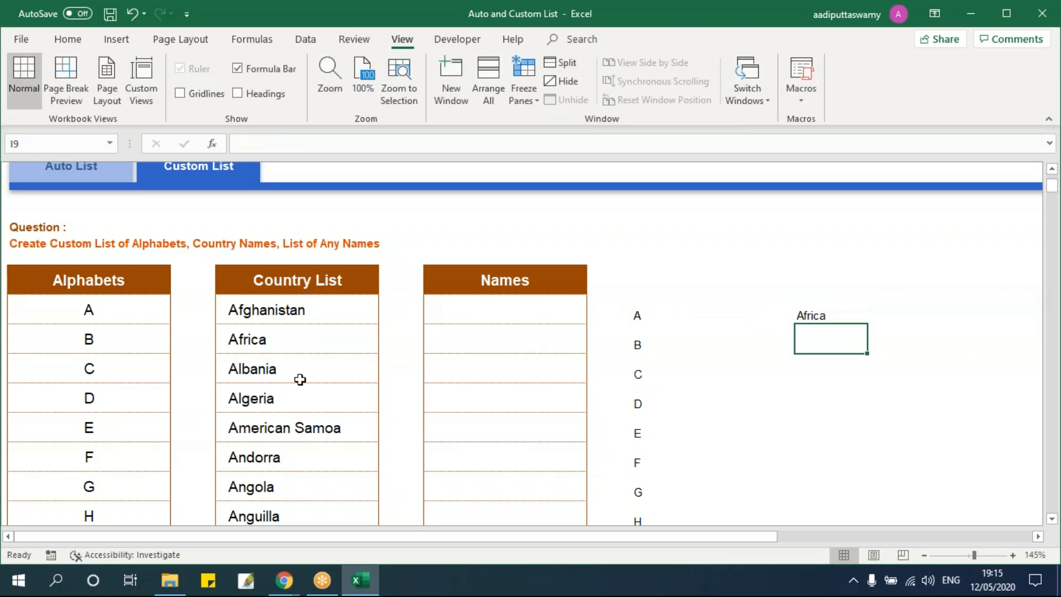
Fill the country series down from Africa in I8 to I24.
left_click(834, 305)
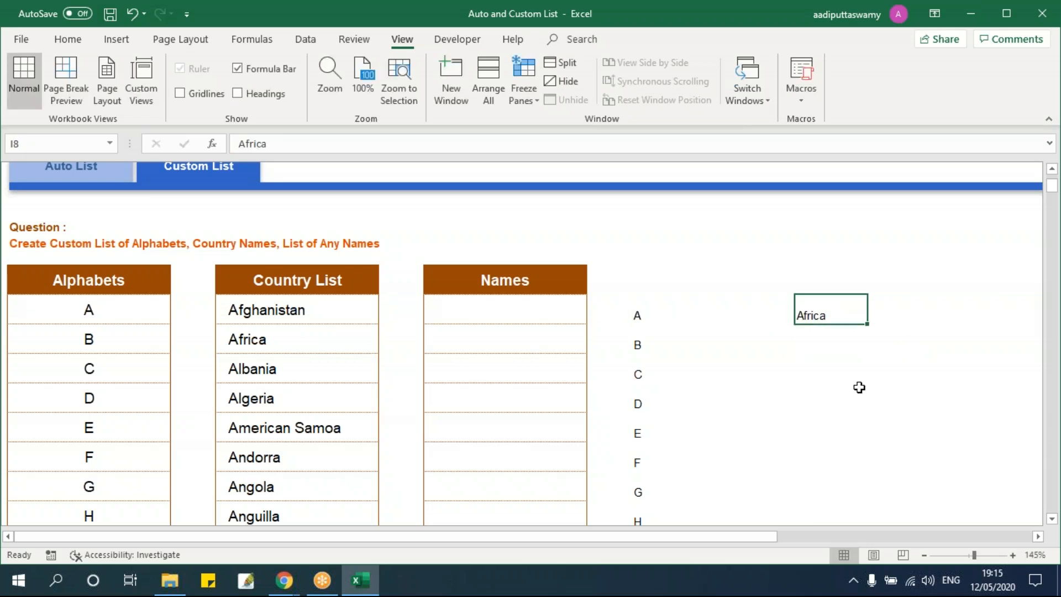
left_click_drag(267, 343, 292, 333)
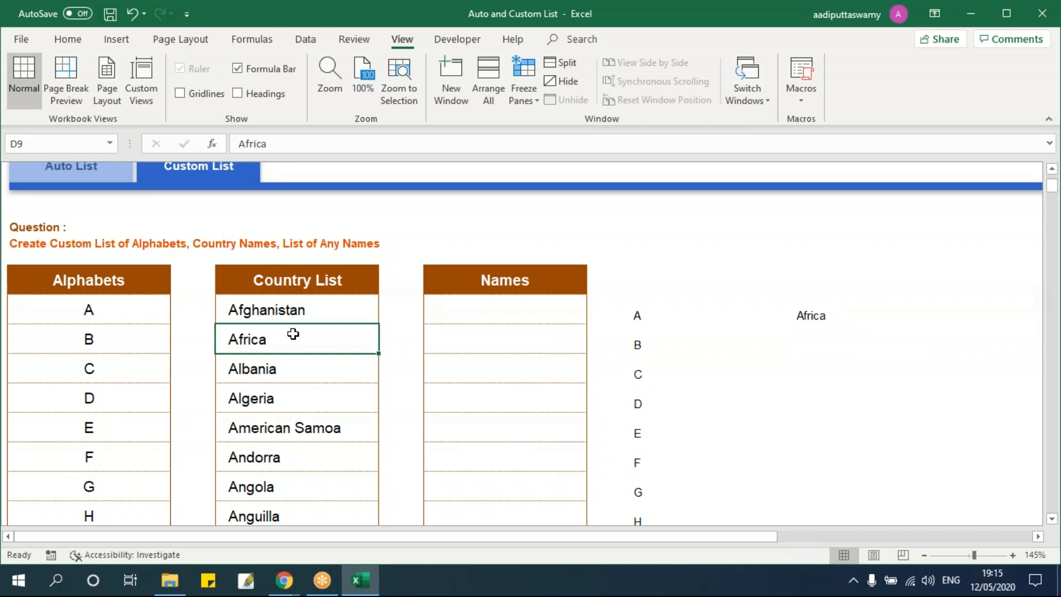
left_click(804, 313)
left_click_drag(866, 324, 869, 497)
scroll(890, 451, "down", 2)
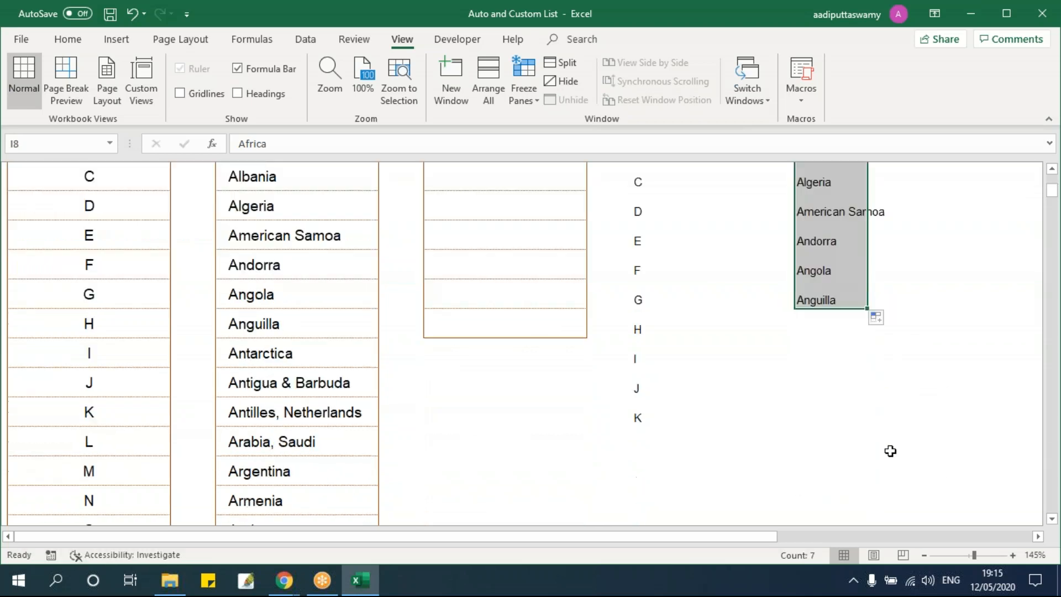
left_click_drag(869, 308, 871, 491)
scroll(336, 328, "up", 2)
scroll(350, 393, "up", 3)
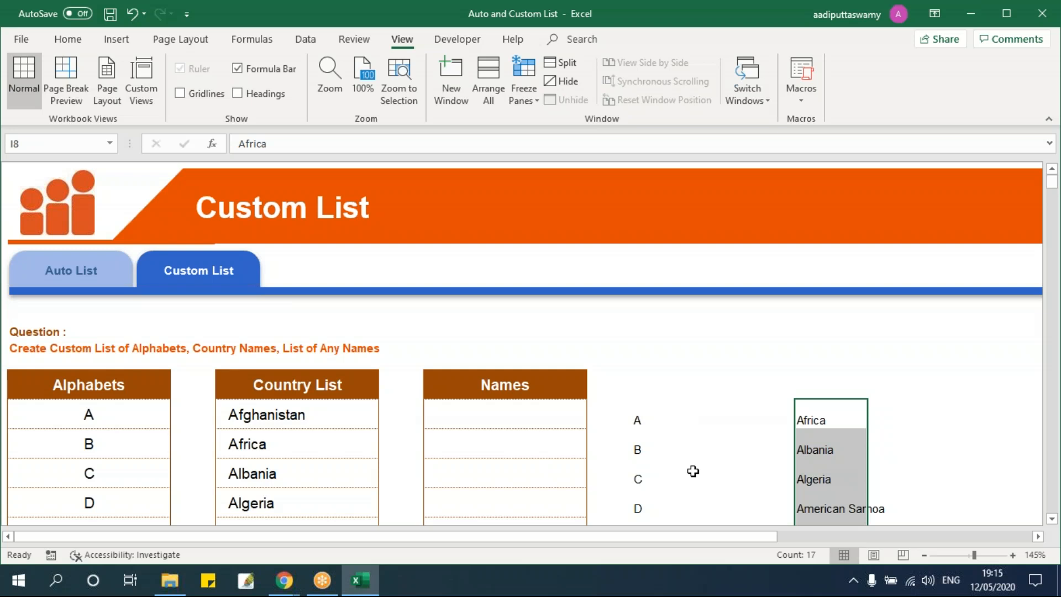
Enter the note "172 items in the list" in H5 and make it bold.
left_click(718, 334)
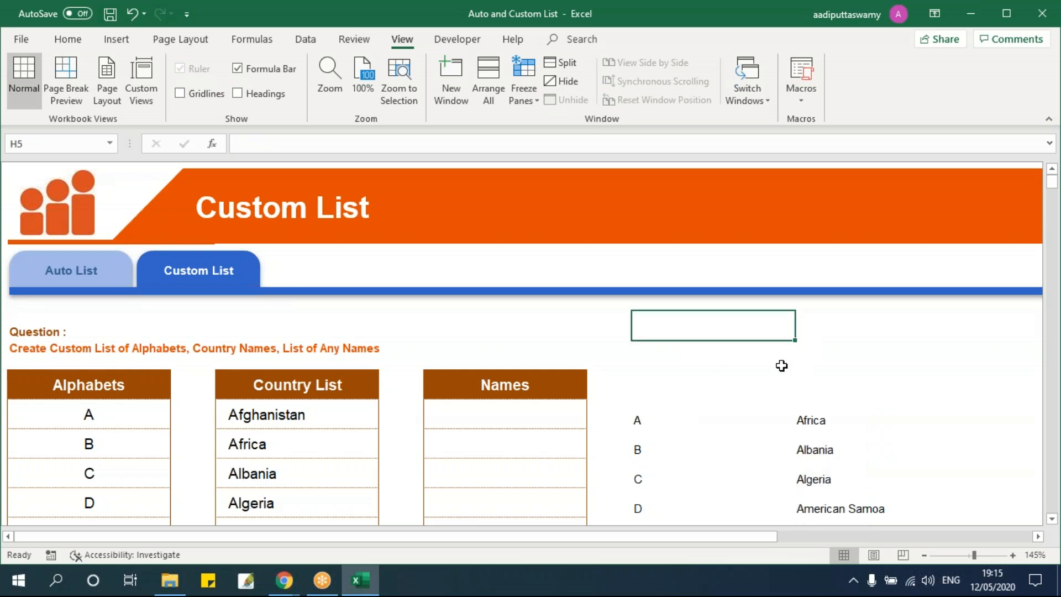
type("172 items")
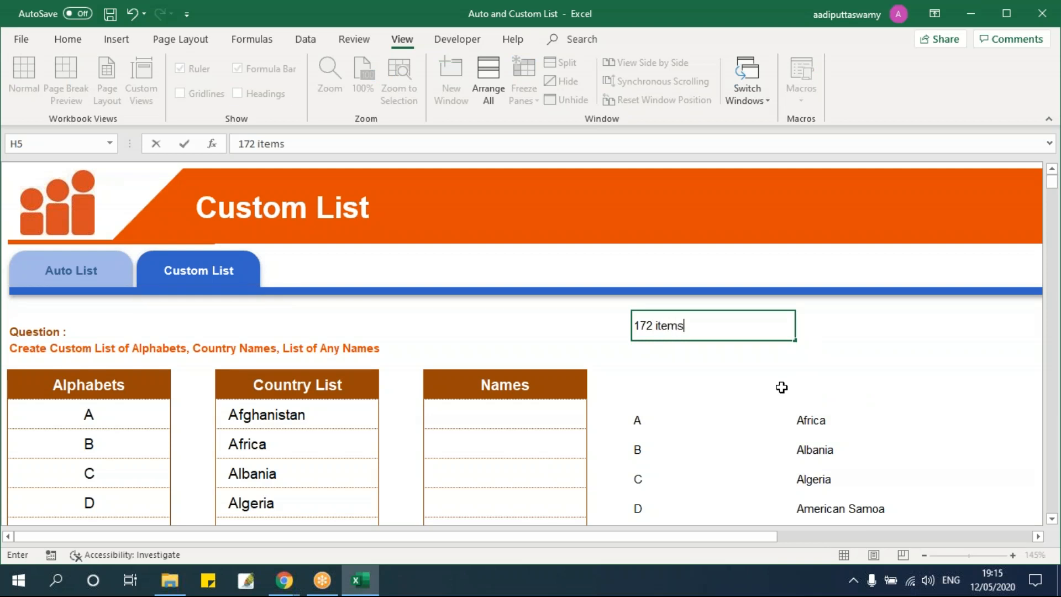
type(" in the list")
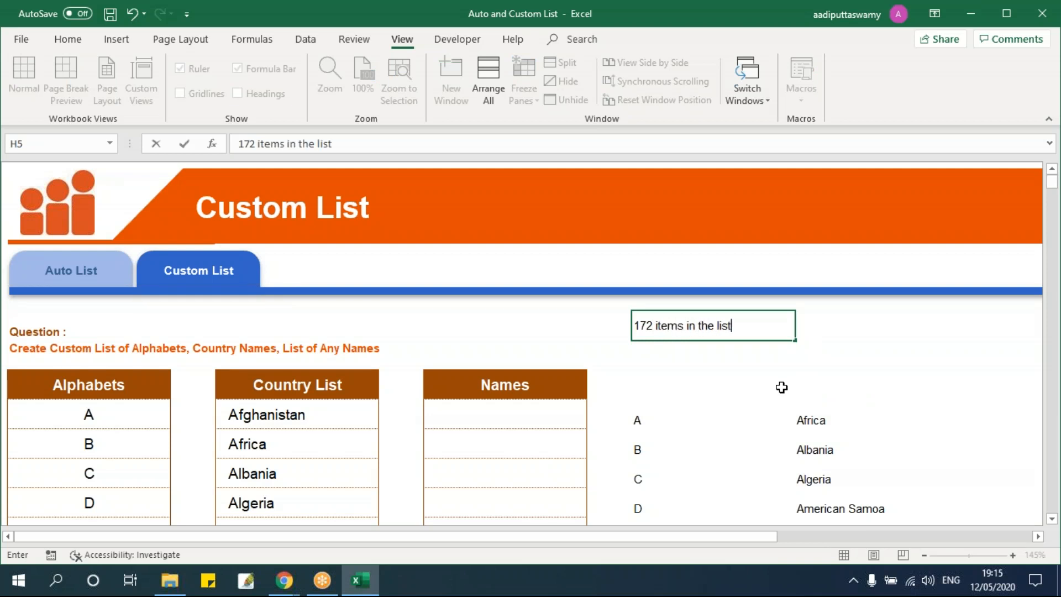
key("Return")
key("Up")
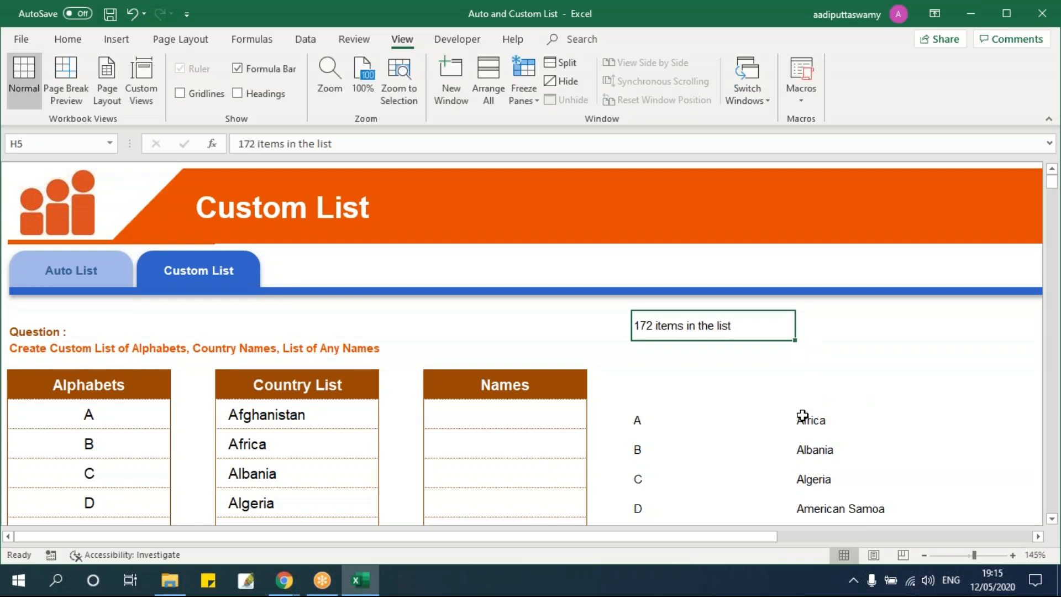
key("ctrl+b")
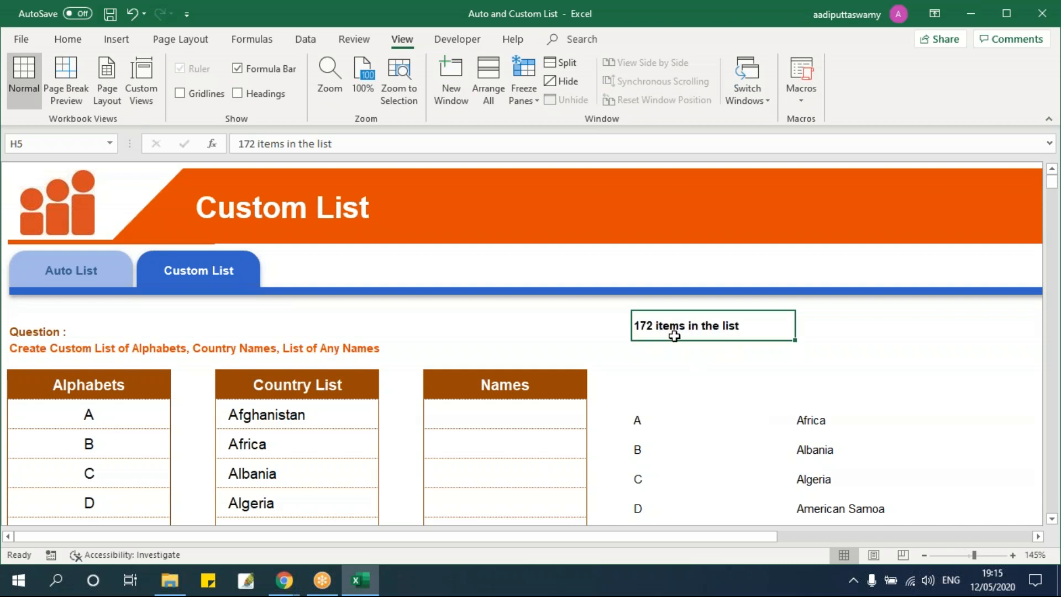
Count the entries in the whole Country List column, starting from Afghanistan in D8.
scroll(739, 388, "down", 2)
left_click(360, 308)
key("Up")
key("Down")
key("ctrl+shift+Down")
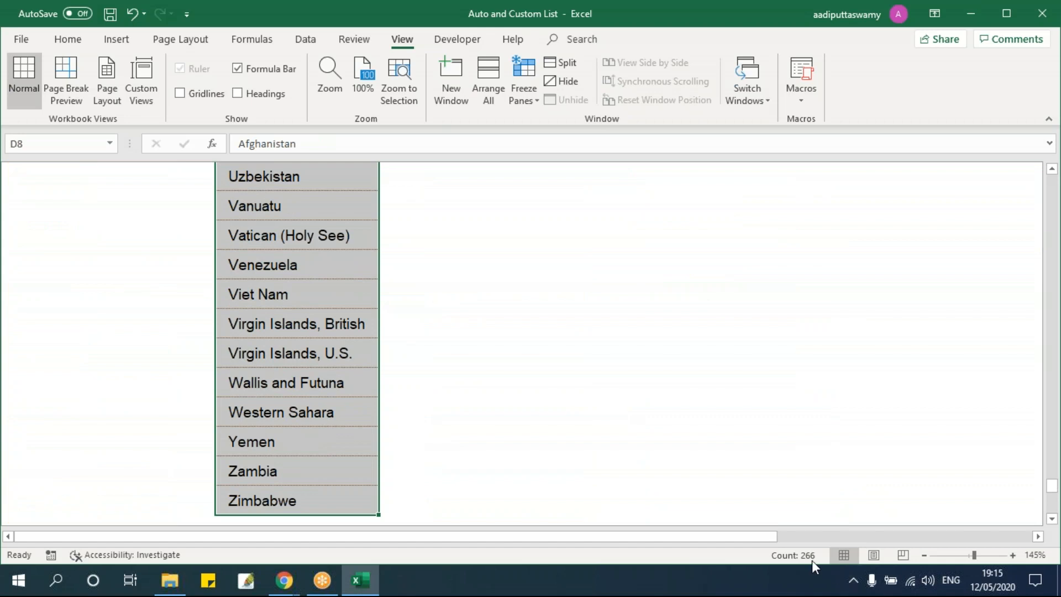
left_click(338, 382)
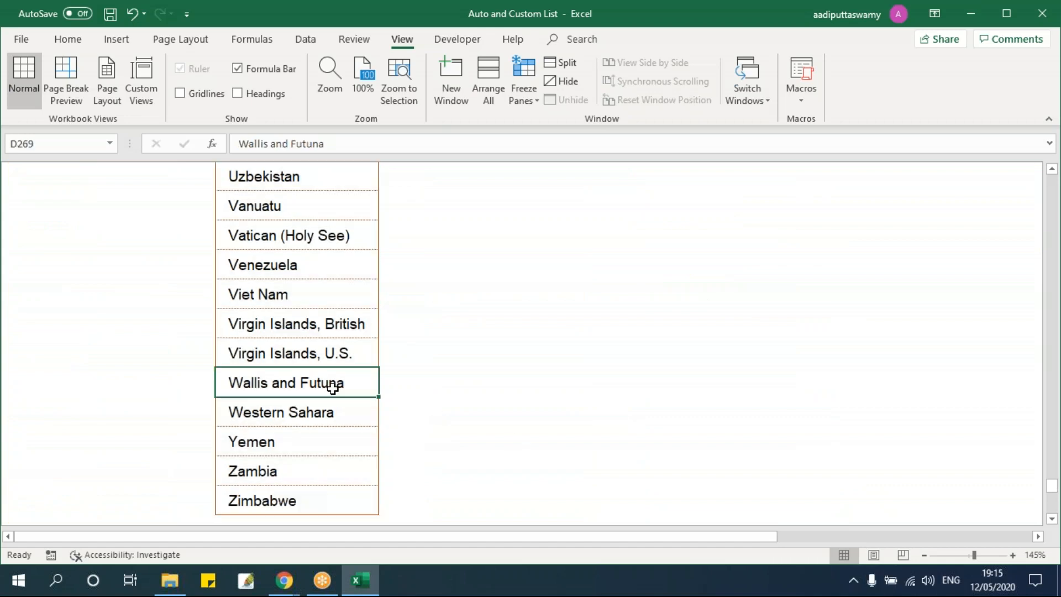
Copy Afghanistan from D8 into I8 and fill the country series down to I204.
key("ctrl+Up")
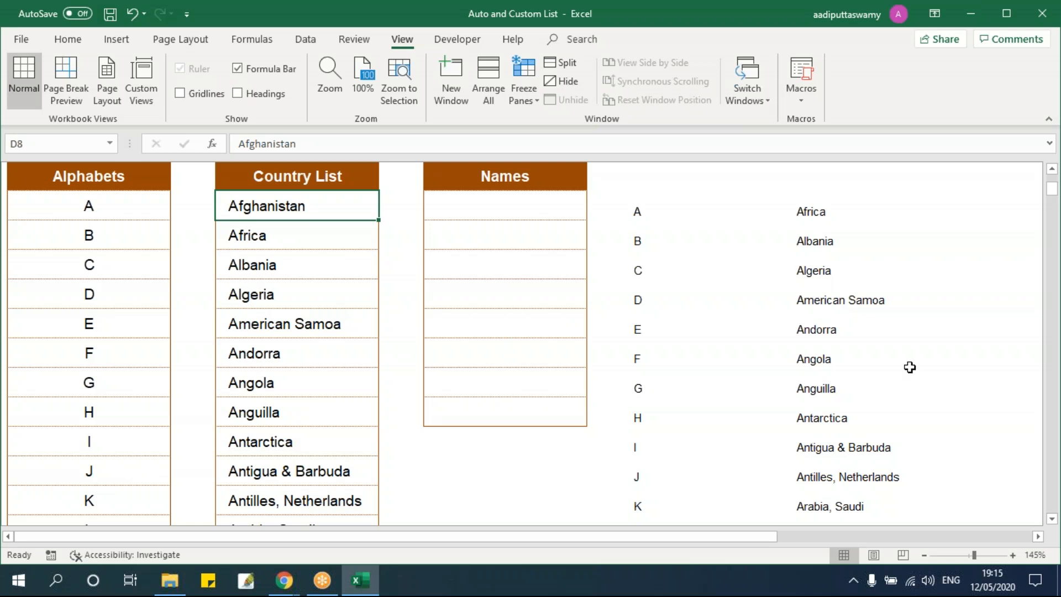
key("ctrl+c")
left_click(789, 206)
left_click(817, 239)
left_click(818, 209)
key("ctrl+v")
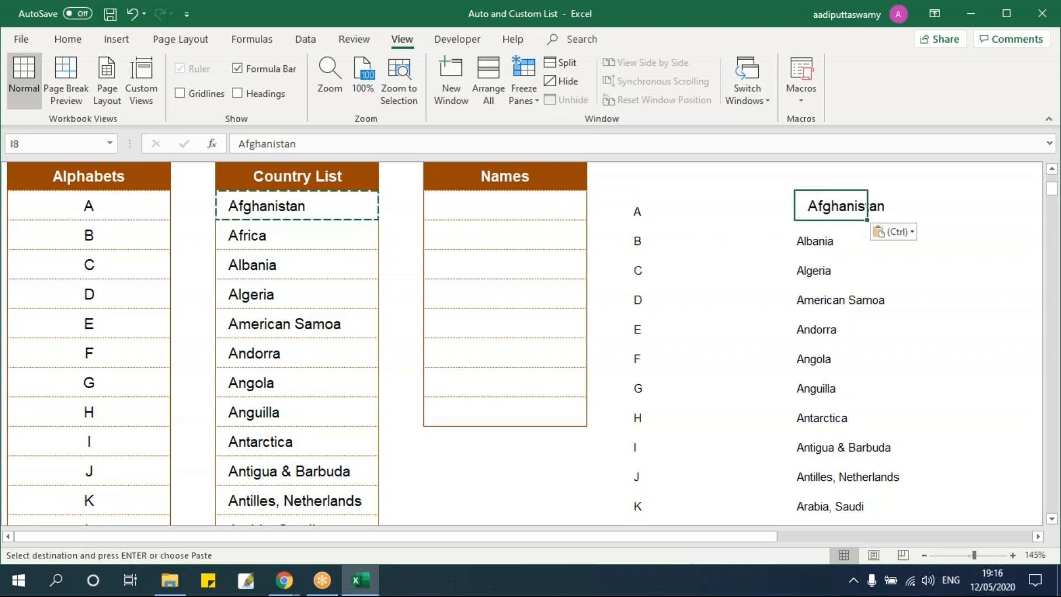
left_click_drag(867, 220, 866, 458)
Compare the filled series with the Country List at New Zealand and count the filled entries up to that row.
scroll(865, 458, "up", 6)
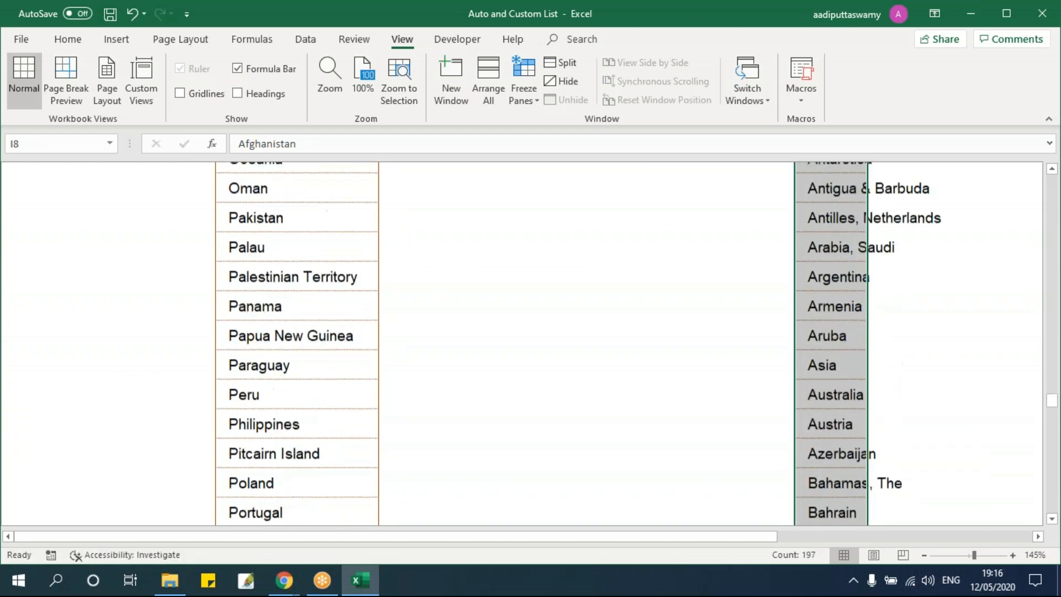
scroll(522, 342, "up", 2)
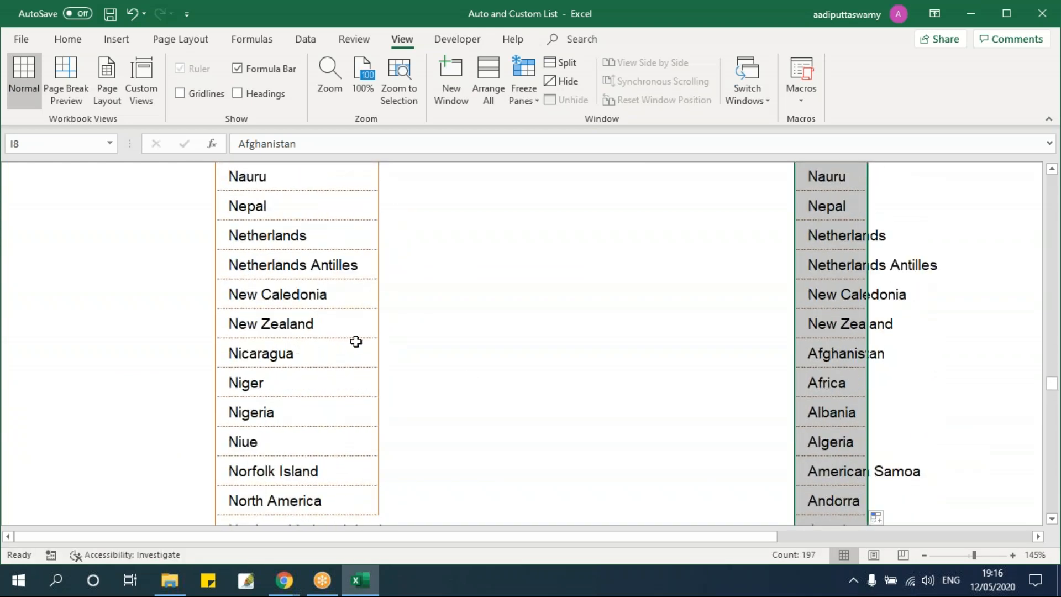
left_click_drag(279, 326, 858, 329)
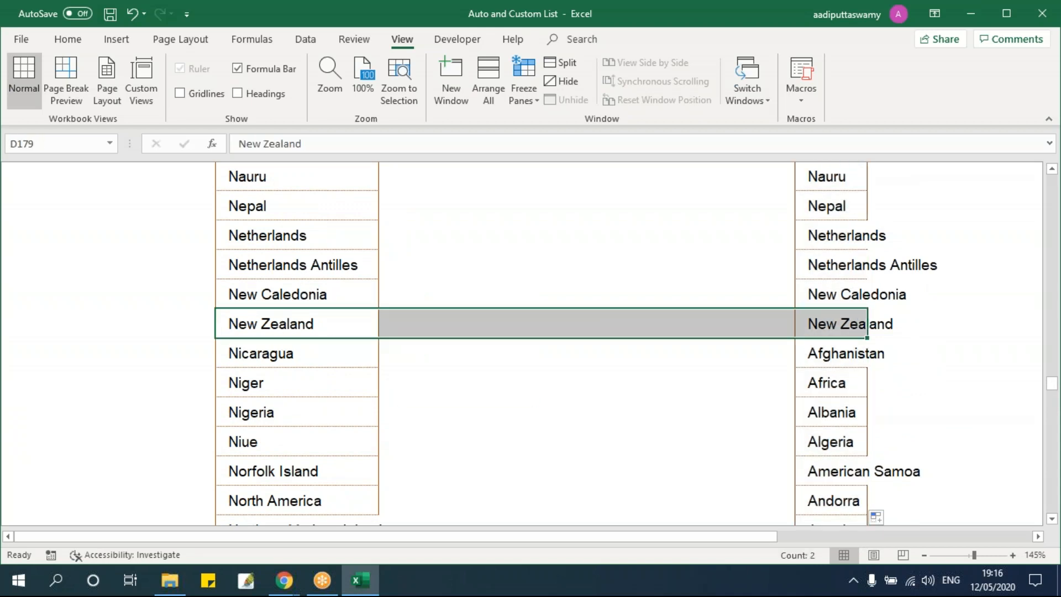
left_click(827, 352)
left_click(827, 330)
key("ctrl+shift+Up")
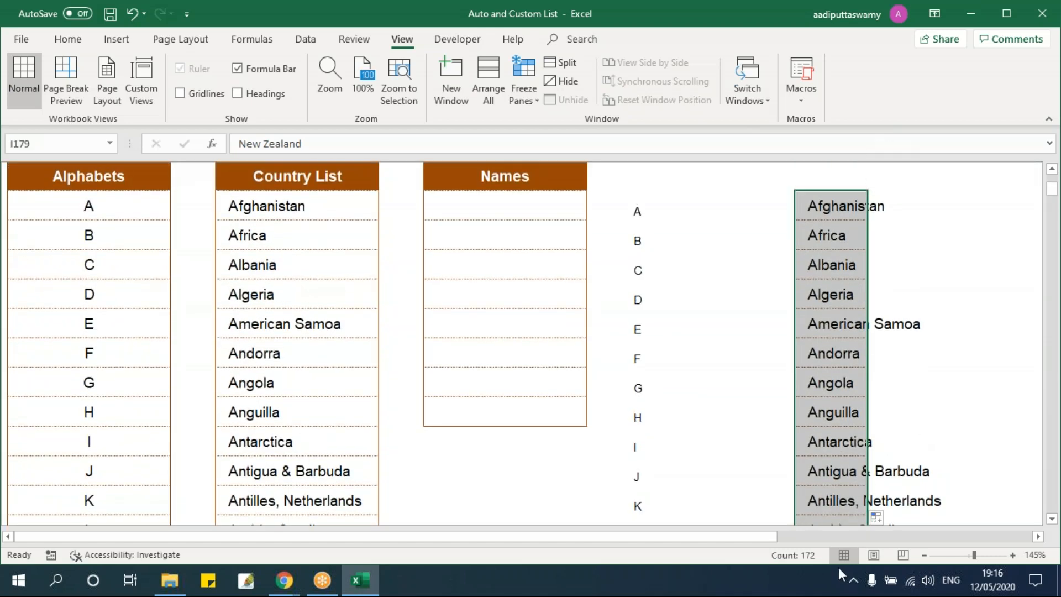
scroll(806, 453, "up", 3)
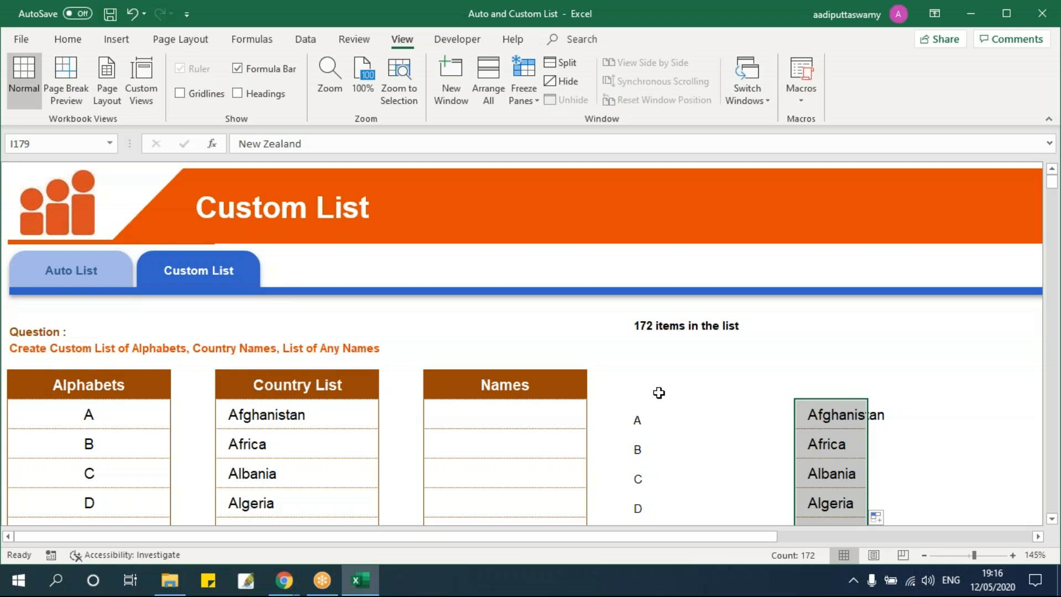
scroll(659, 392, "down", 3)
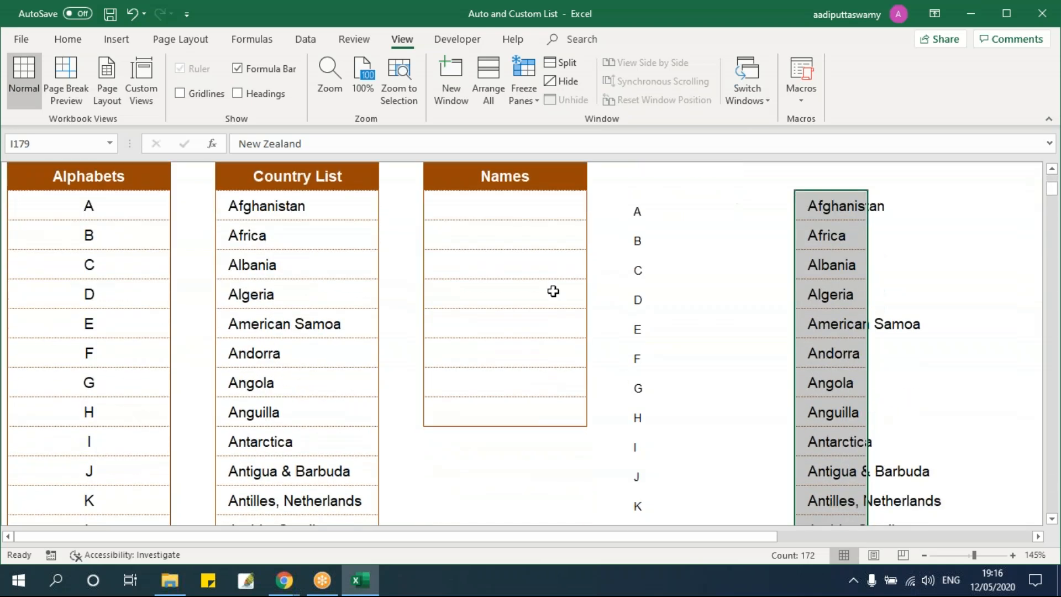
Enter seven first names in F8:F14 of the Names column.
left_click_drag(506, 206, 504, 424)
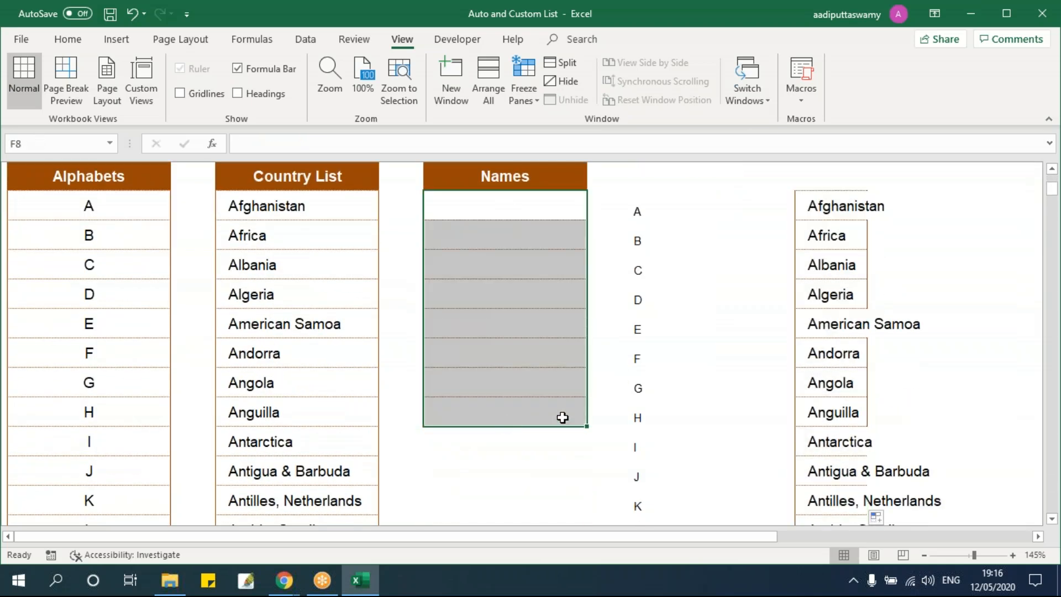
scroll(561, 416, "up", 3)
left_click(505, 320)
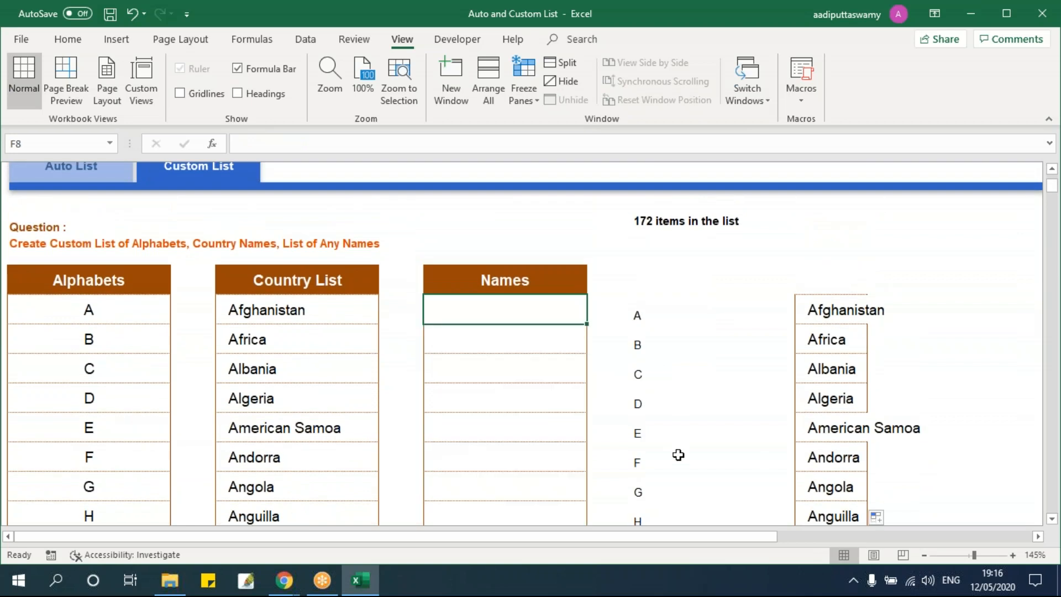
type("Aadi")
key("Return")
type("Krishna")
key("Return")
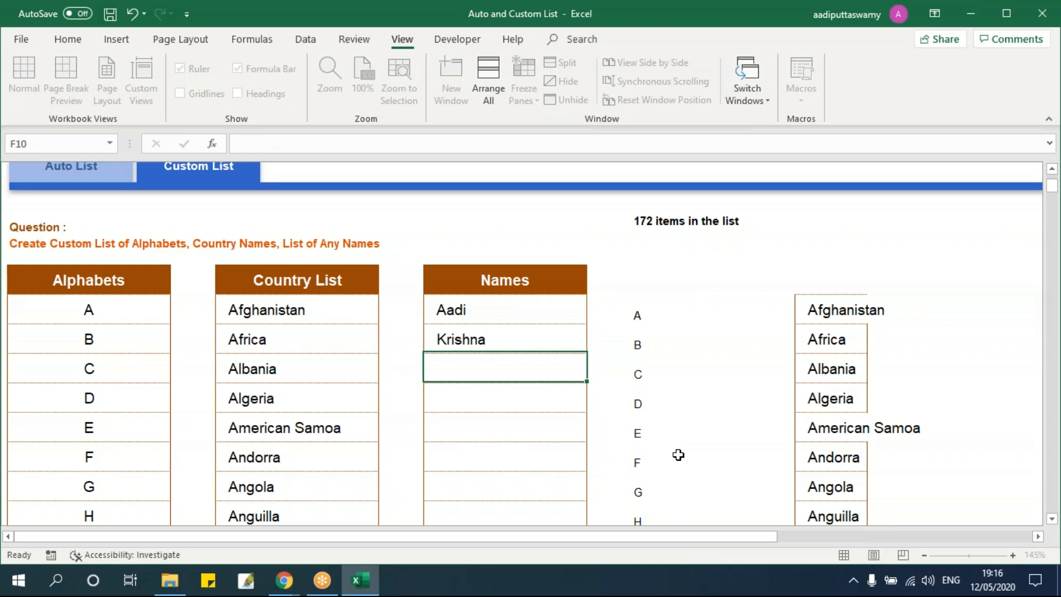
type("Manthu")
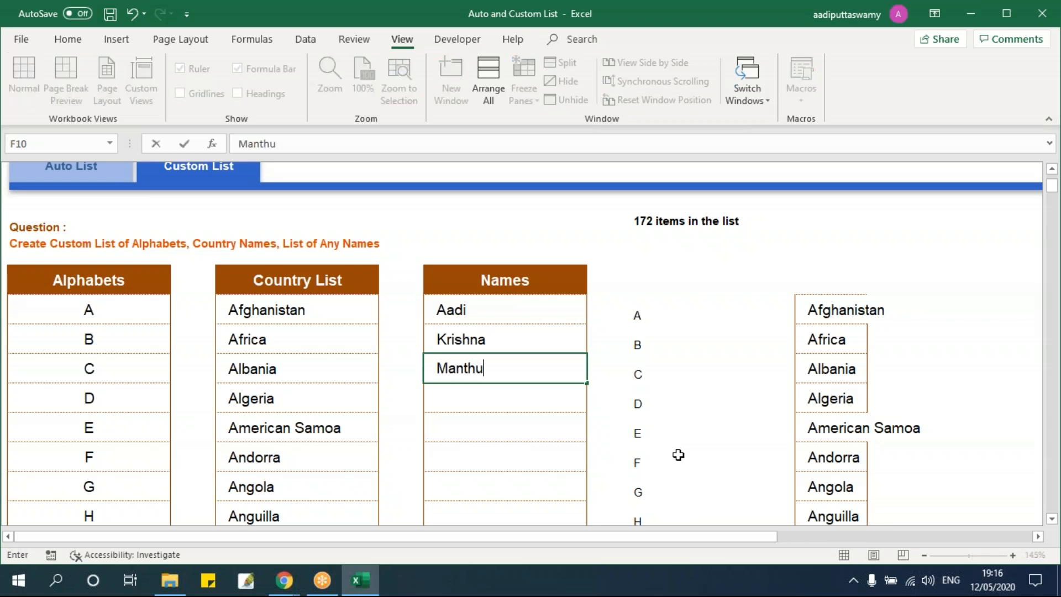
key("Return")
type("Mrinal")
key("Return")
type("Kshithij")
key("Return")
type("Sudha")
key("Return")
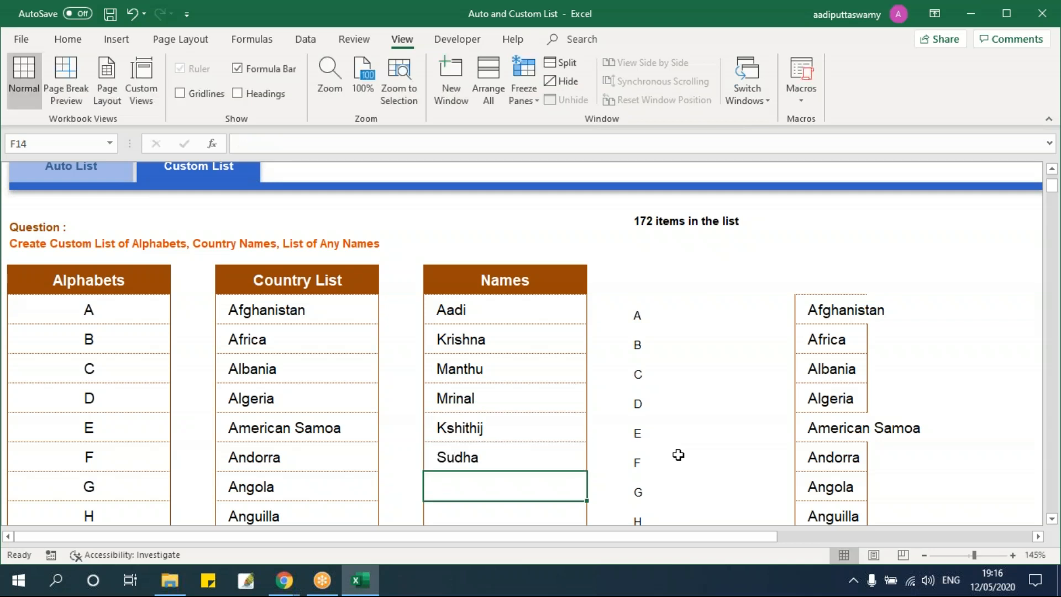
type("Sunil")
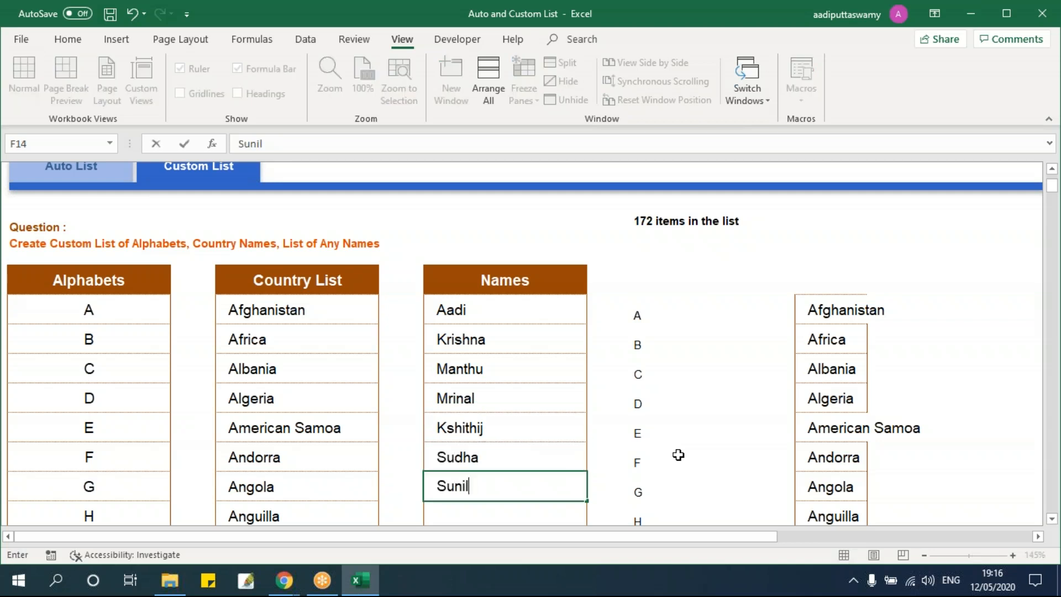
key("Return")
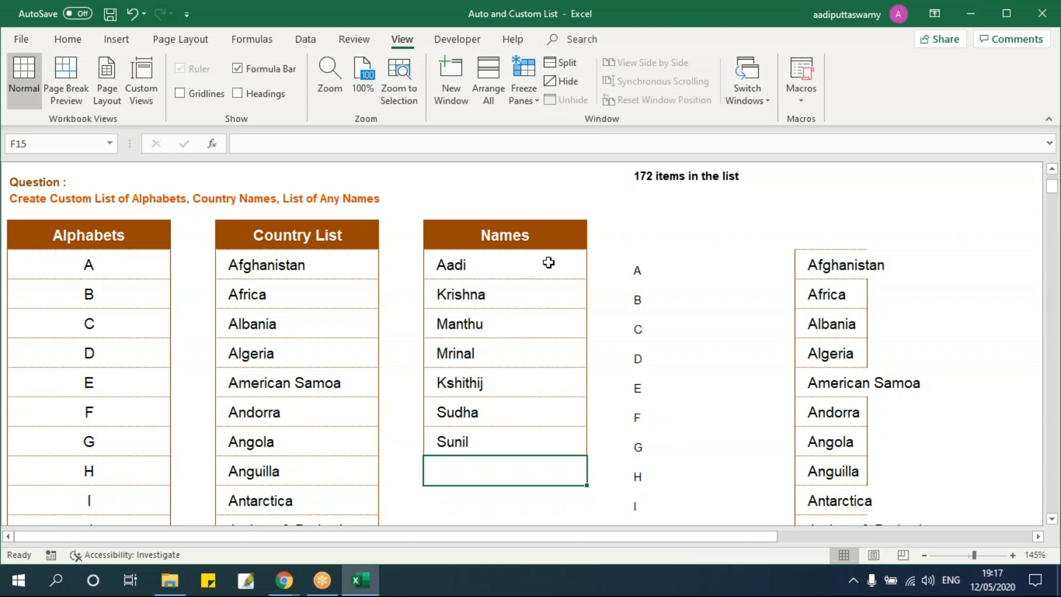
Import the seven first names in F8:F14 of the Names column as a new custom list and accept the options.
left_click_drag(538, 265, 540, 433)
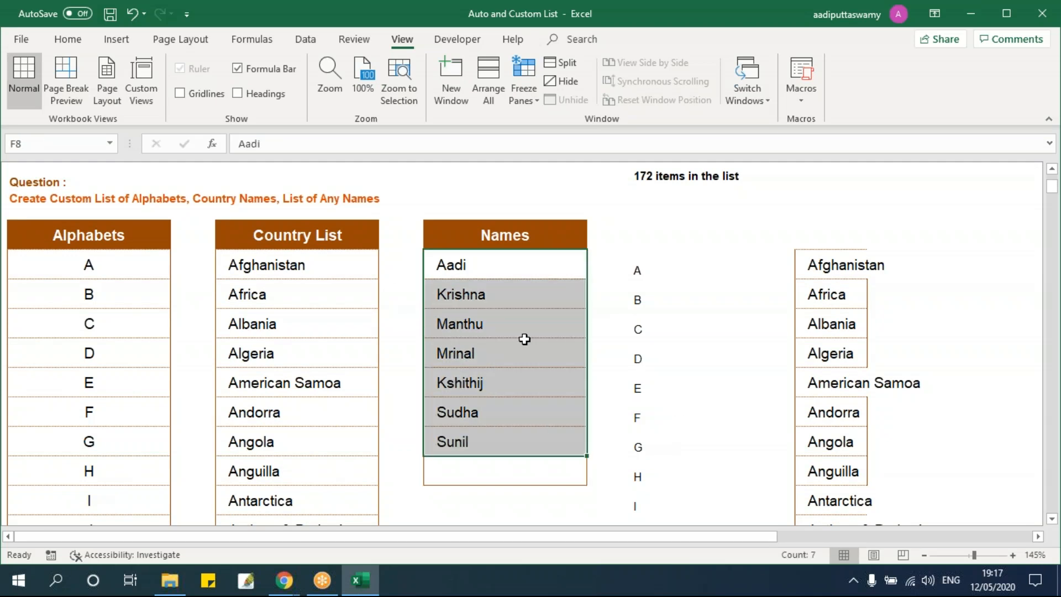
left_click_drag(507, 264, 516, 444)
left_click_drag(518, 270, 517, 436)
left_click(20, 39)
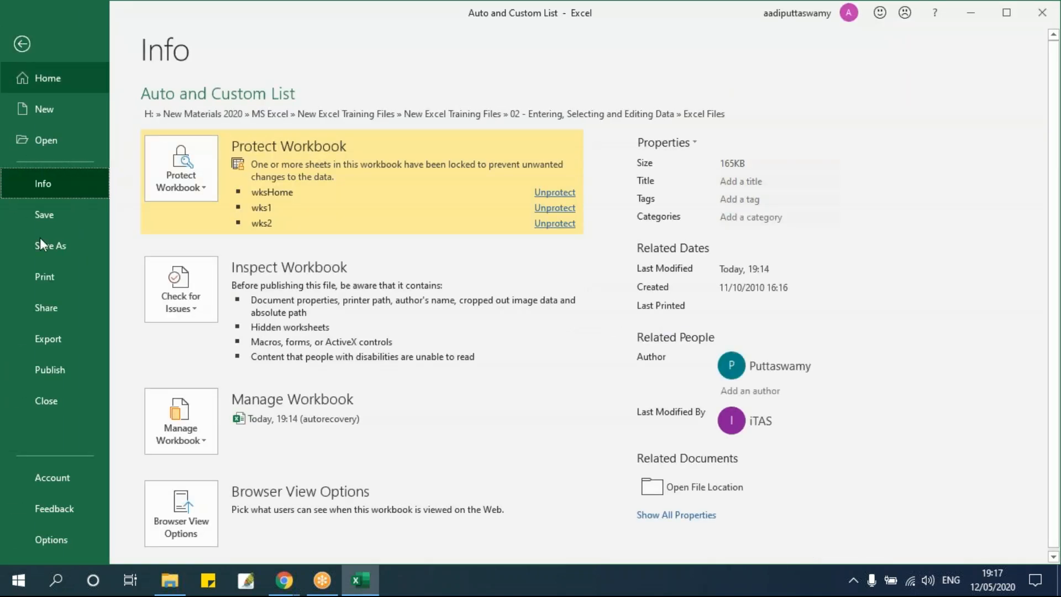
left_click(79, 532)
left_click(290, 198)
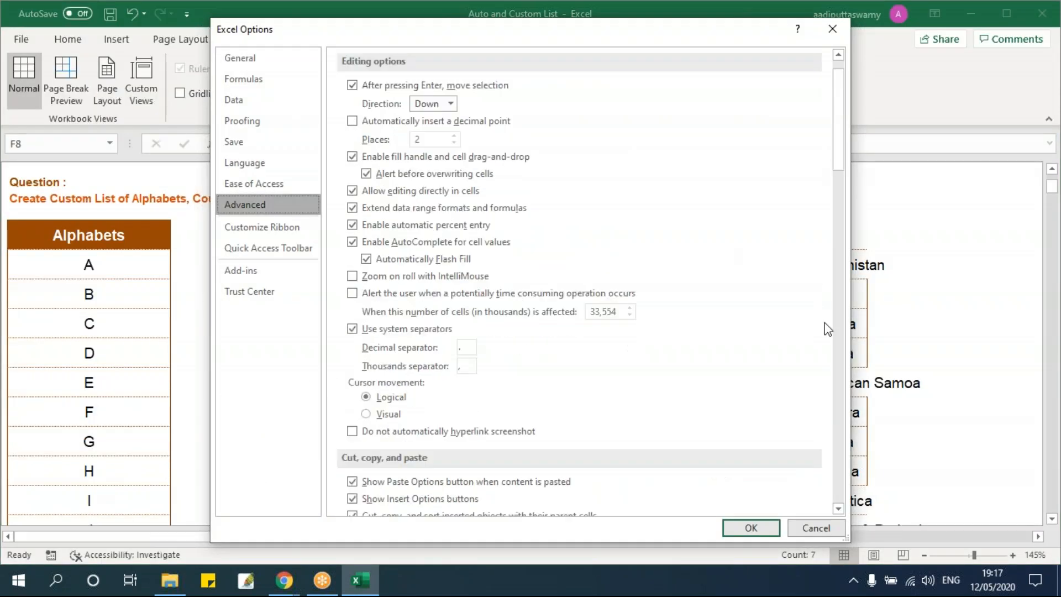
scroll(812, 334, "down", 20)
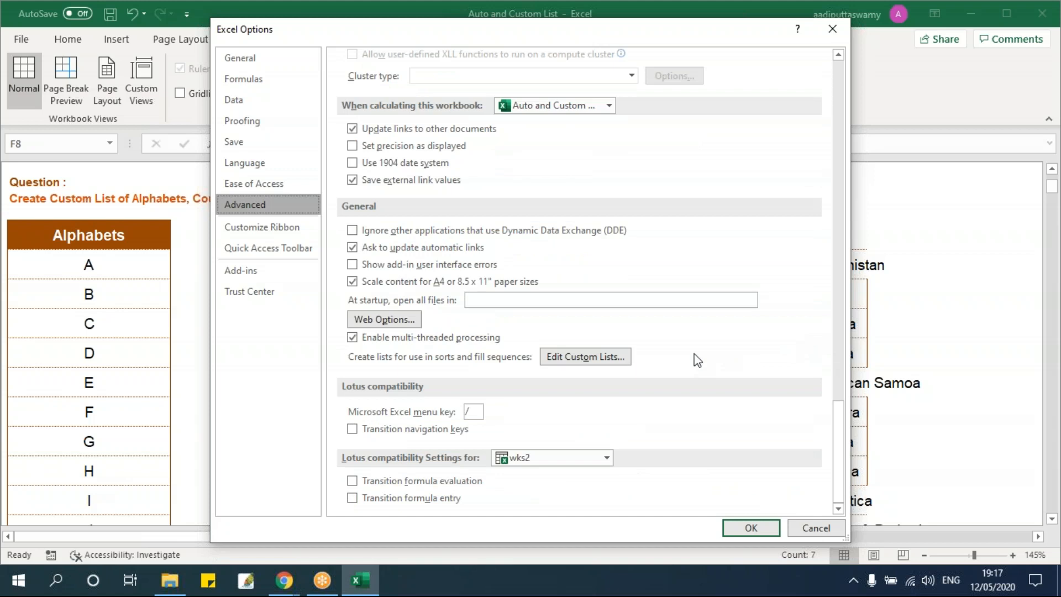
left_click(619, 357)
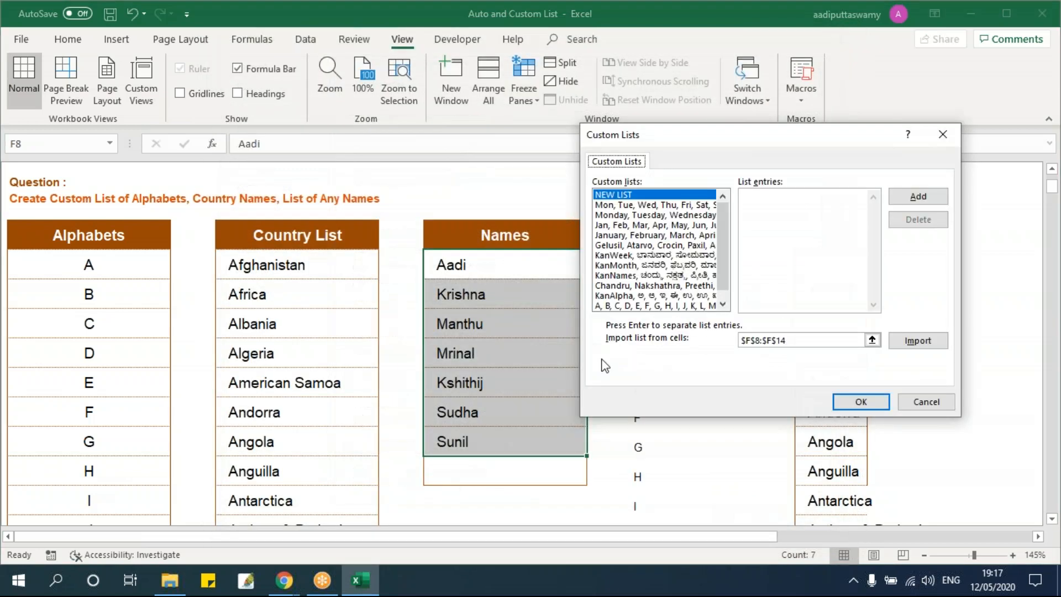
left_click(920, 347)
left_click(878, 403)
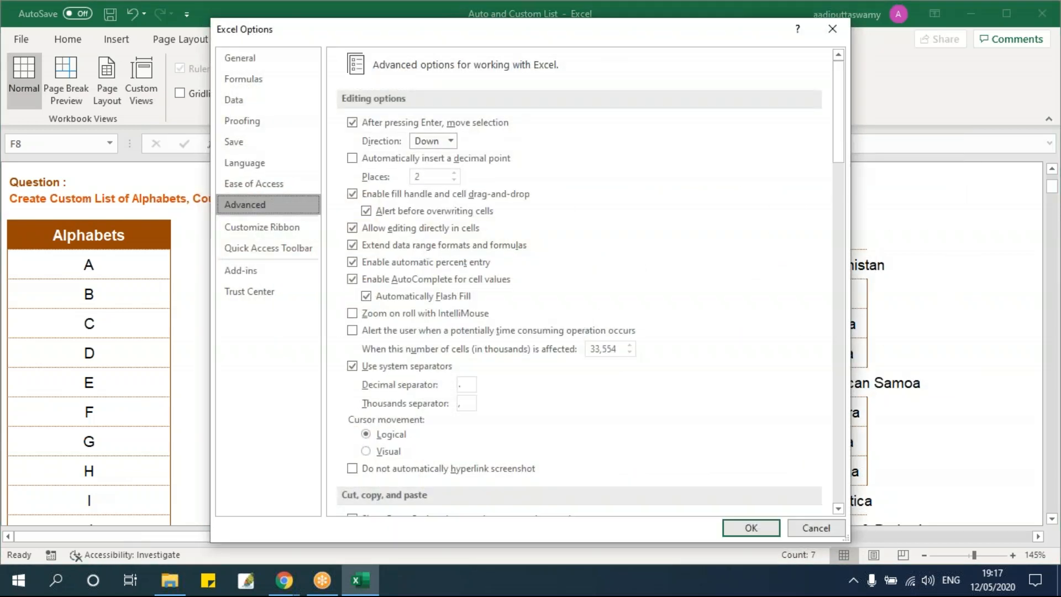
left_click(761, 529)
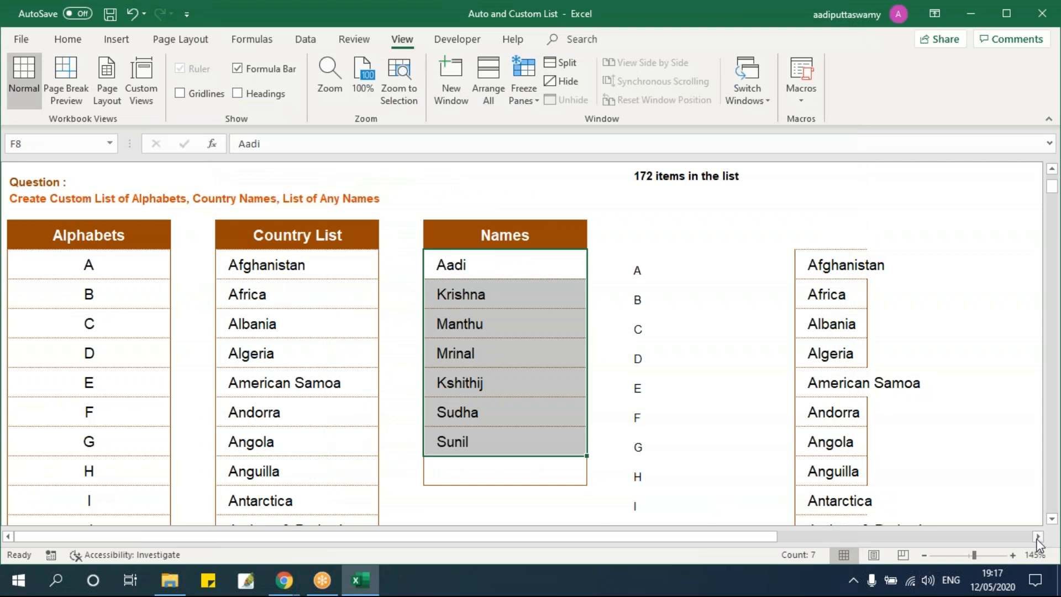
Enter the first name of the names list in L8 and fill the series down to L13.
scroll(663, 352, "right", 5)
left_click(477, 259)
type("Aadi")
key("Return")
left_click(486, 271)
left_click_drag(499, 287, 502, 420)
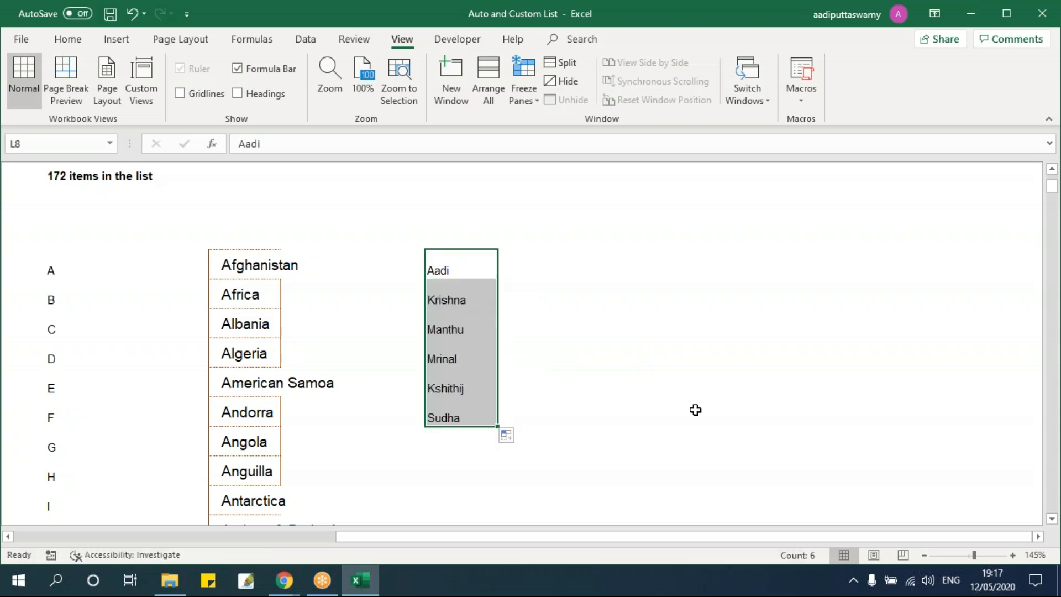
left_click_drag(652, 535, 291, 547)
left_click_drag(523, 264, 522, 442)
left_click(482, 336)
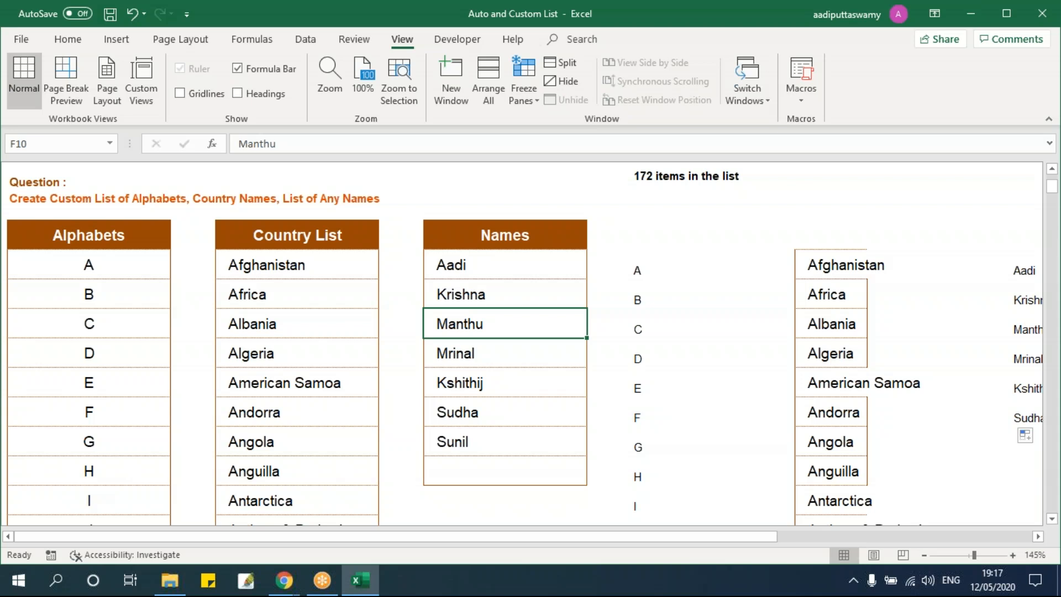
Create a blank workbook, enter the names list's first entry in D4 and fill the series down to D10.
key("ctrl+n")
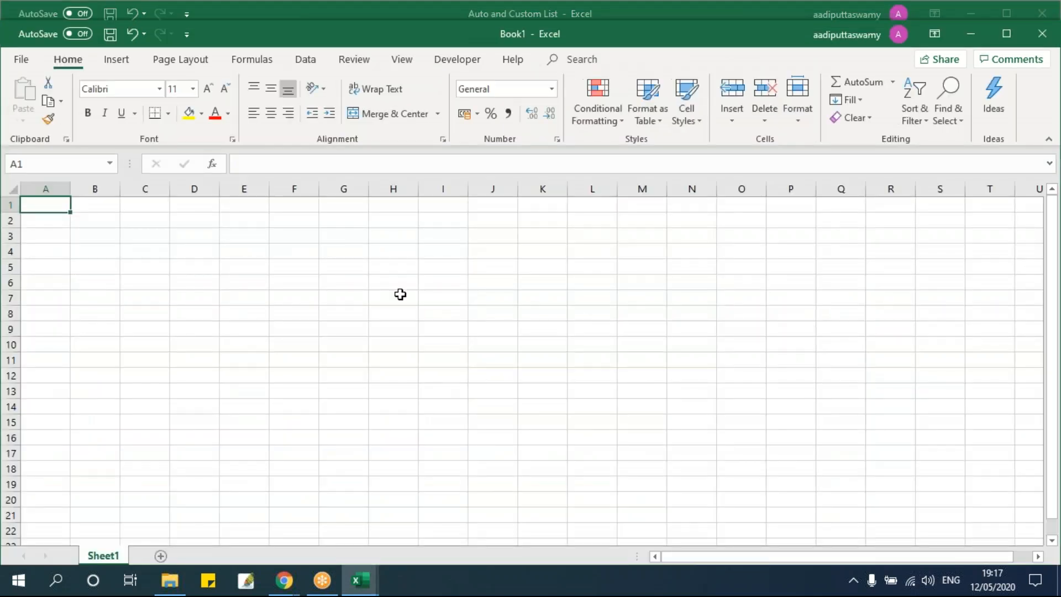
left_click(343, 266)
scroll(384, 313, "up", 3)
left_click(270, 287)
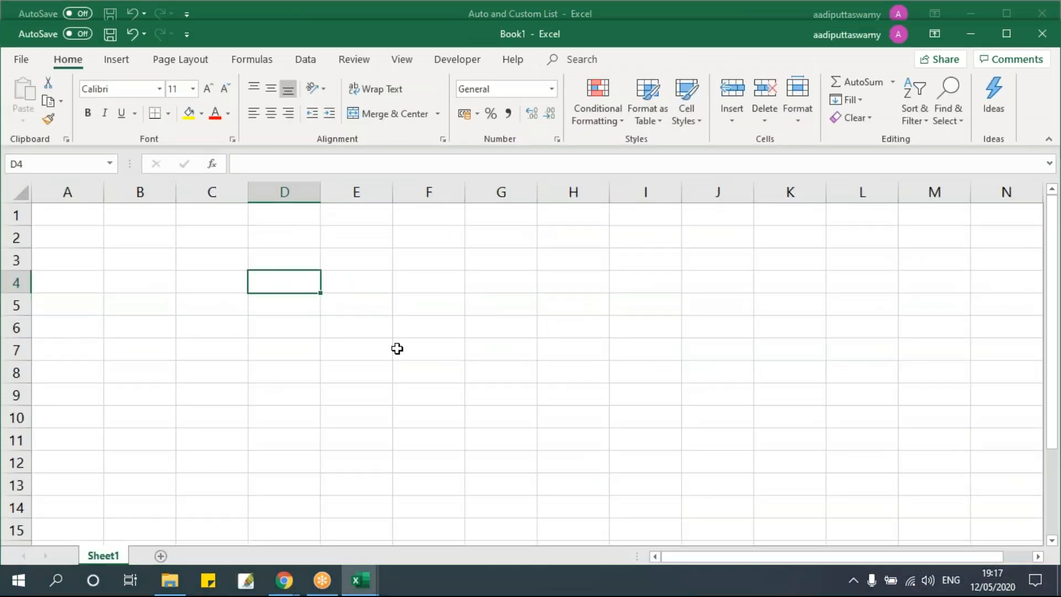
type("Aadi")
key("Return")
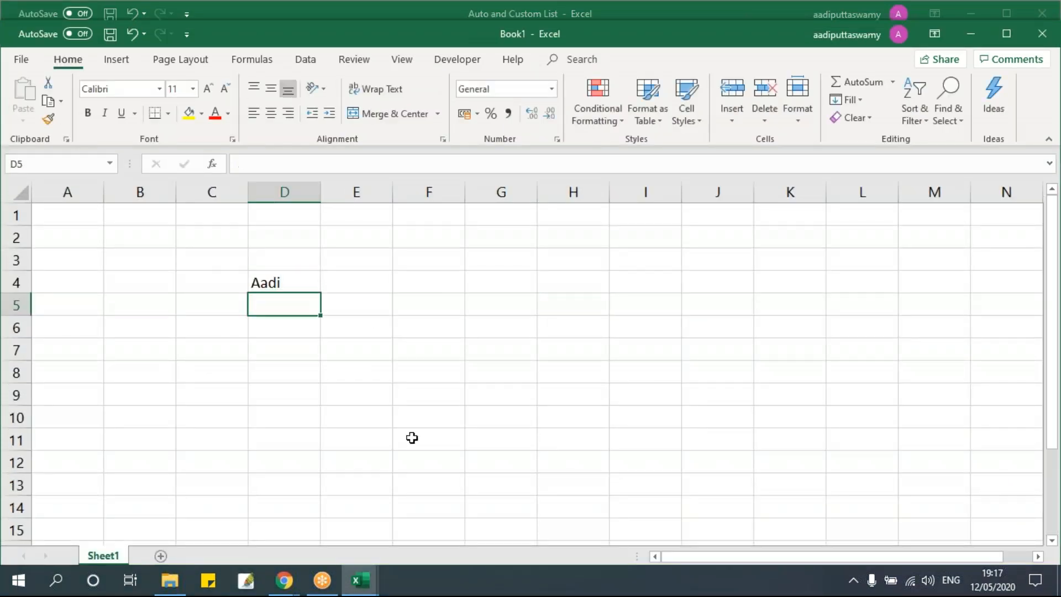
left_click(297, 282)
left_click_drag(324, 295, 320, 431)
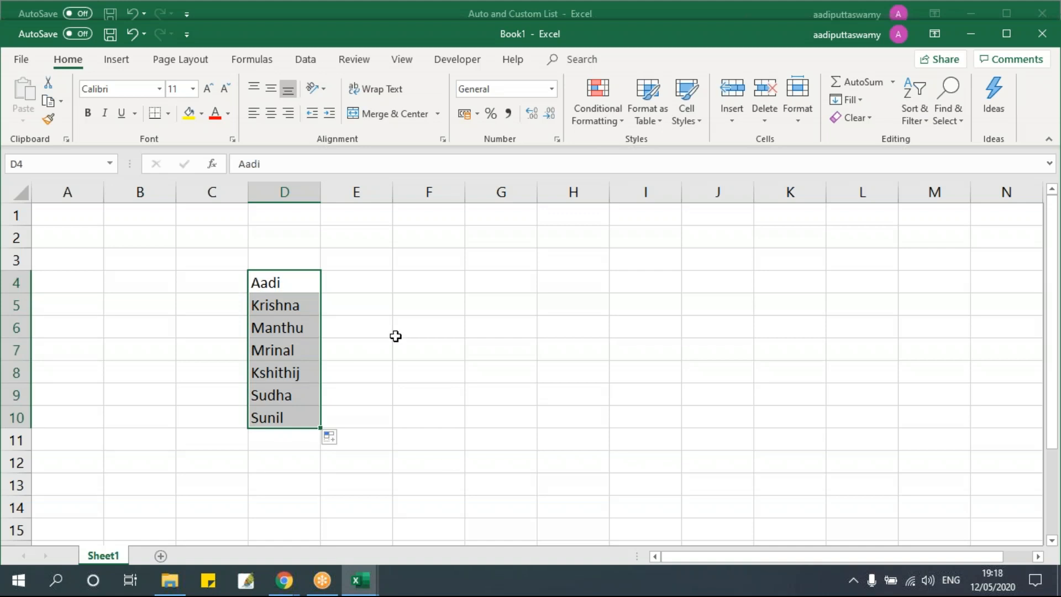
Delete the country list starting with Afghanistan from Excel's custom lists.
left_click_drag(301, 282, 306, 413)
left_click(21, 59)
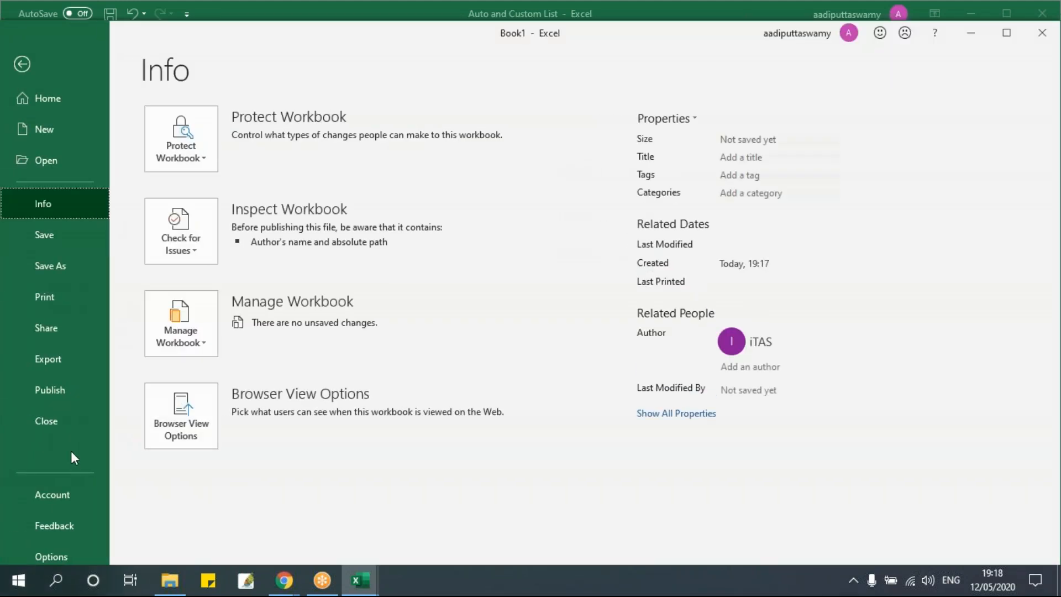
left_click(77, 558)
left_click(283, 222)
scroll(634, 326, "down", 20)
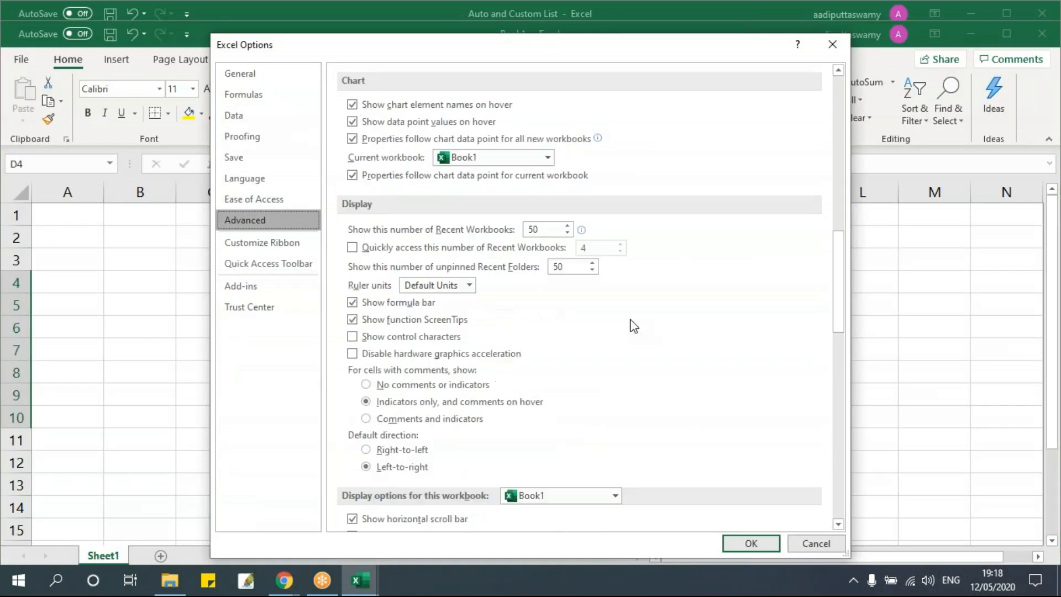
left_click(596, 378)
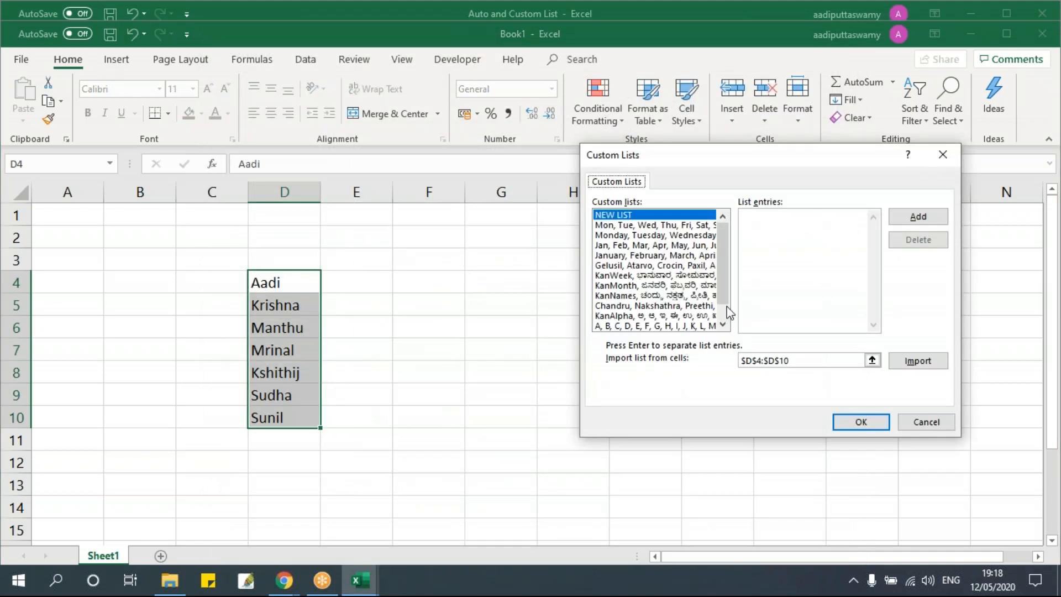
left_click_drag(724, 268, 725, 327)
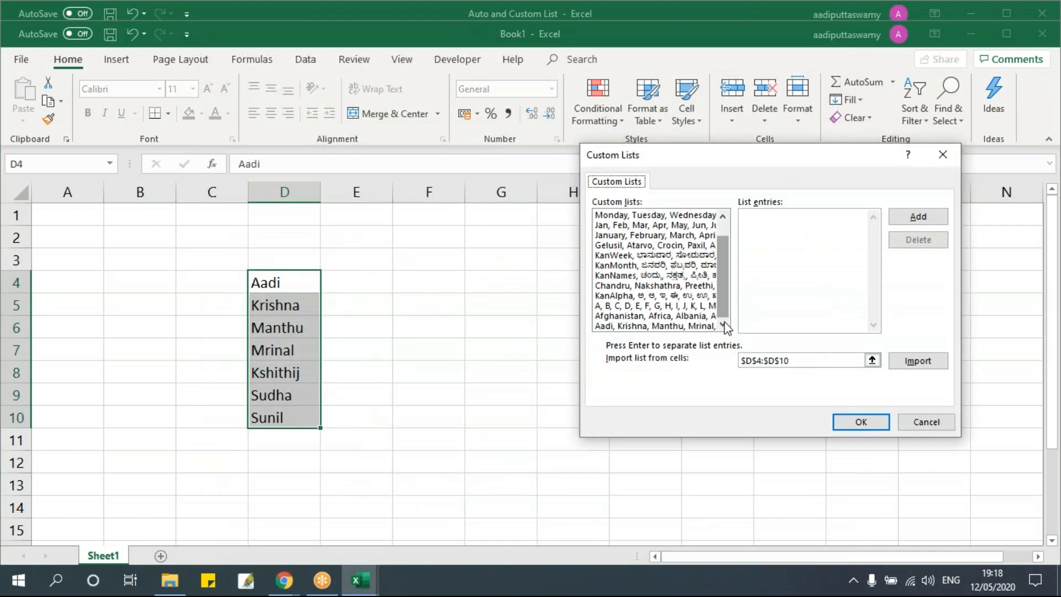
left_click(635, 316)
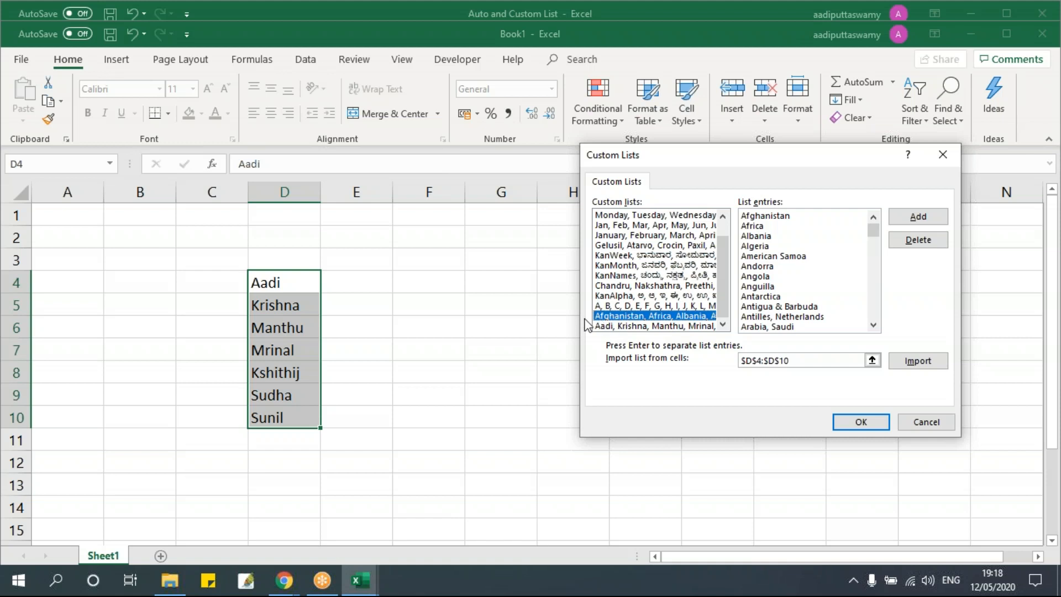
left_click(918, 242)
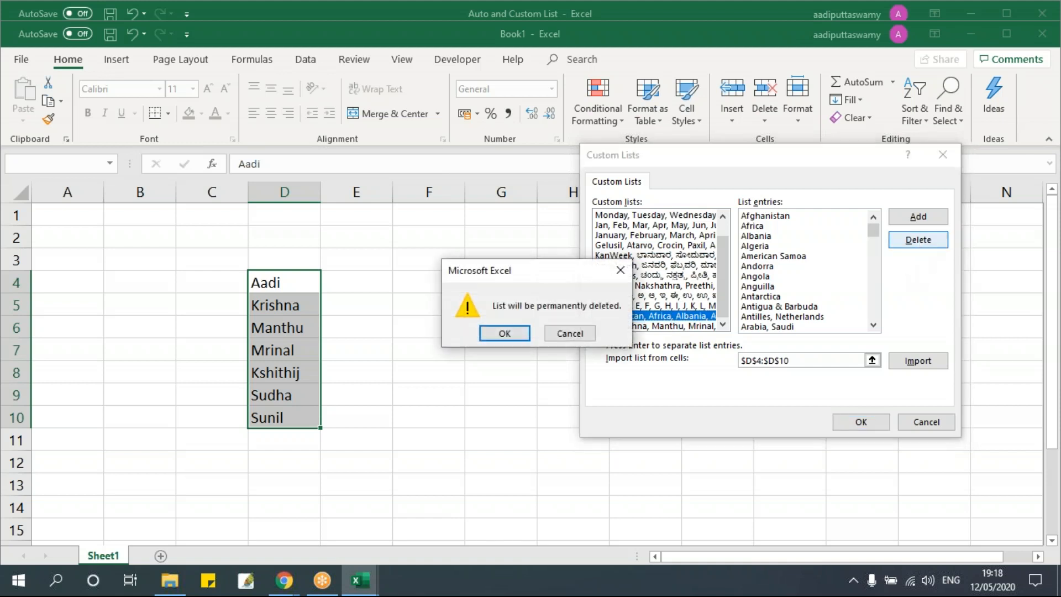
left_click(505, 334)
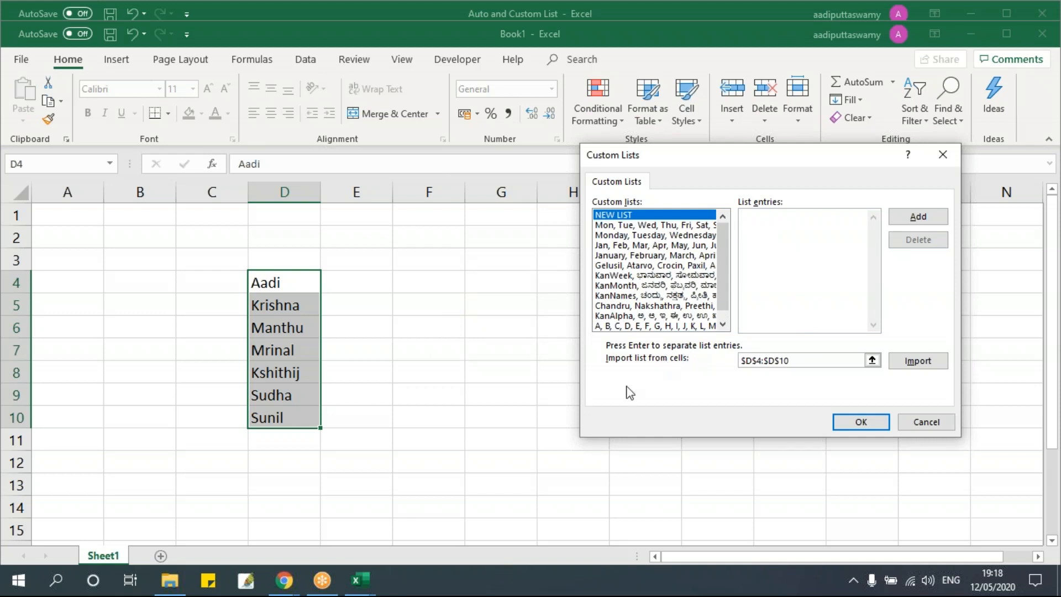
Add an eighth first name to the end of the names custom list and accept the options.
left_click_drag(724, 252, 727, 284)
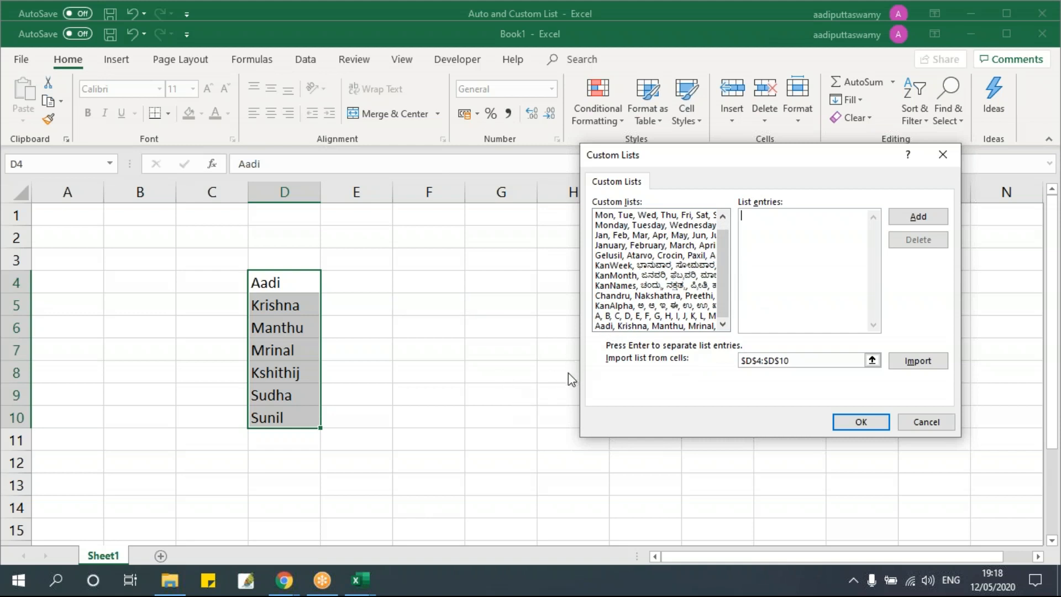
left_click(648, 325)
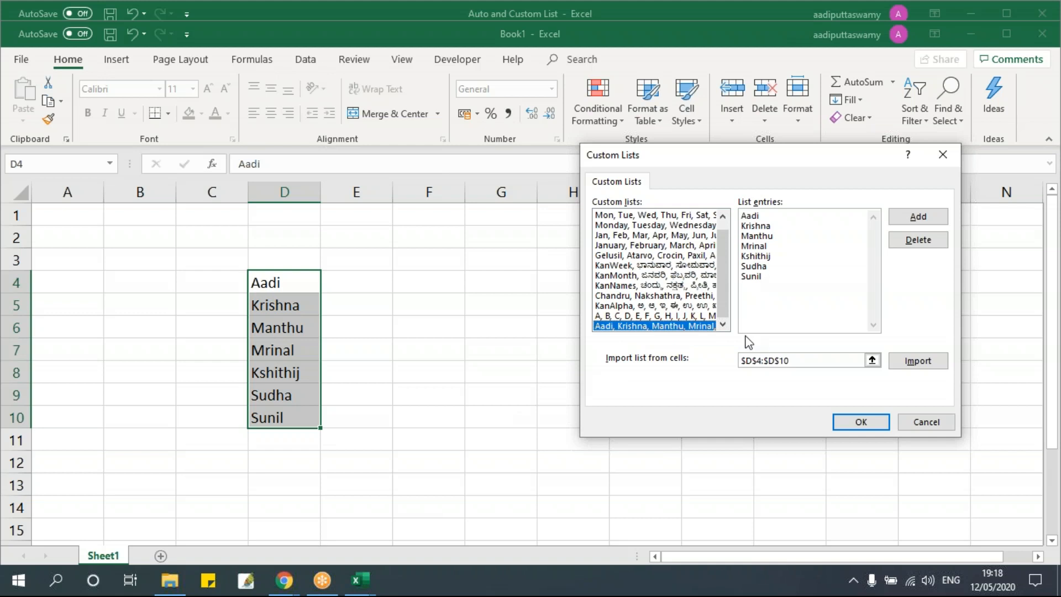
left_click(778, 282)
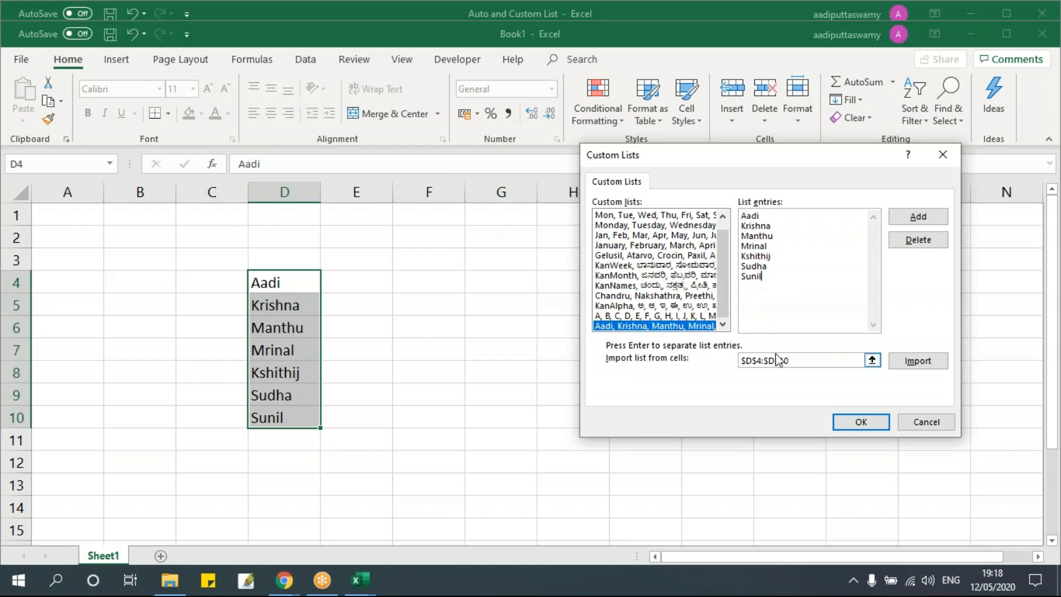
left_click(924, 220)
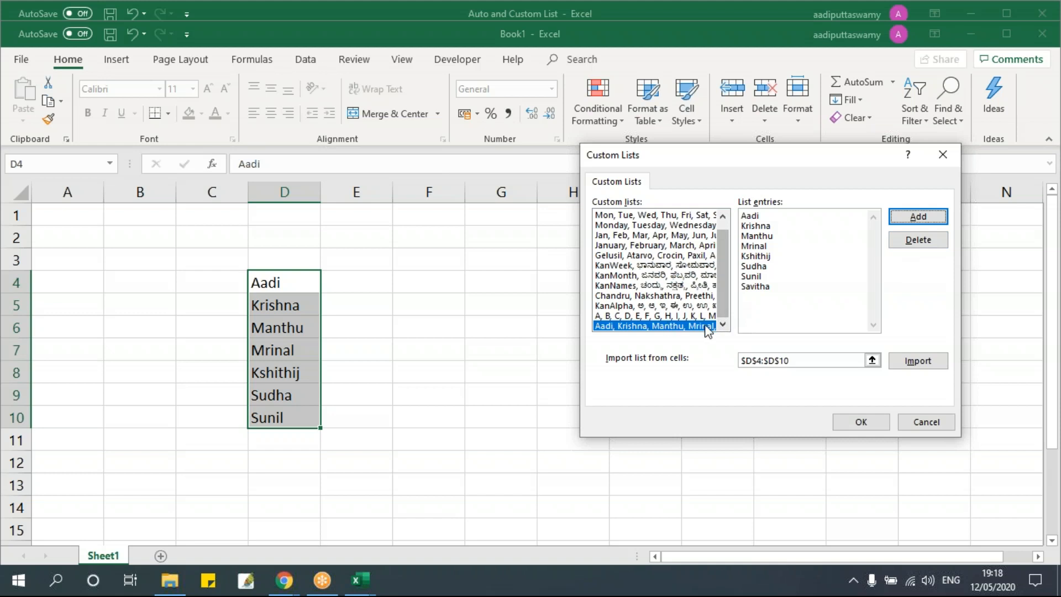
left_click(870, 425)
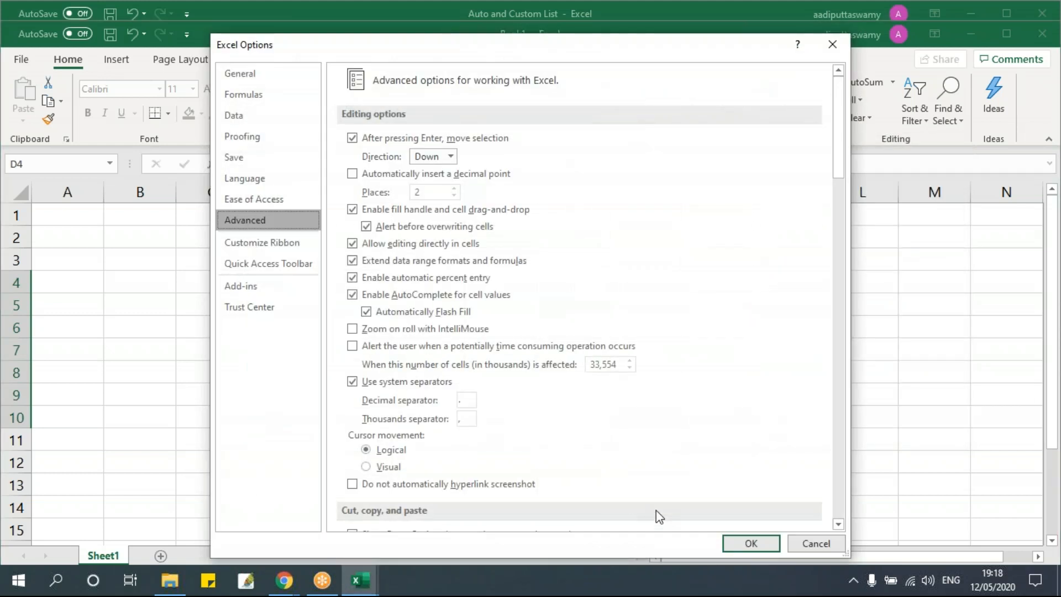
left_click(748, 541)
Refill the extended names series from D4 down to D12, then clear the repeated name in D12.
left_click(274, 291)
left_click_drag(321, 293, 295, 461)
left_click(275, 442)
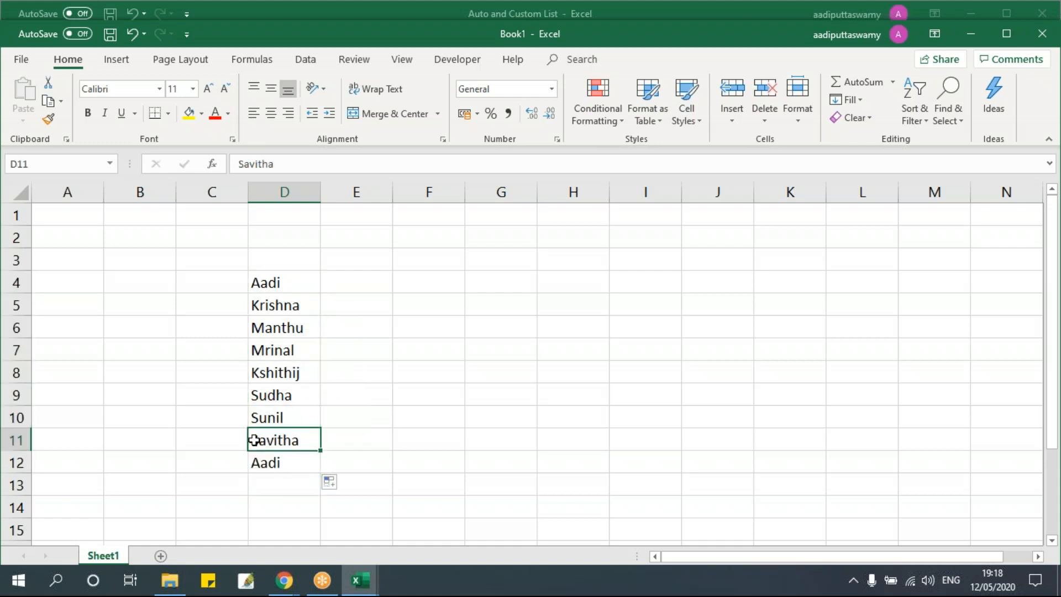
left_click(285, 286)
left_click_drag(320, 293, 309, 445)
left_click(285, 454)
key("Delete")
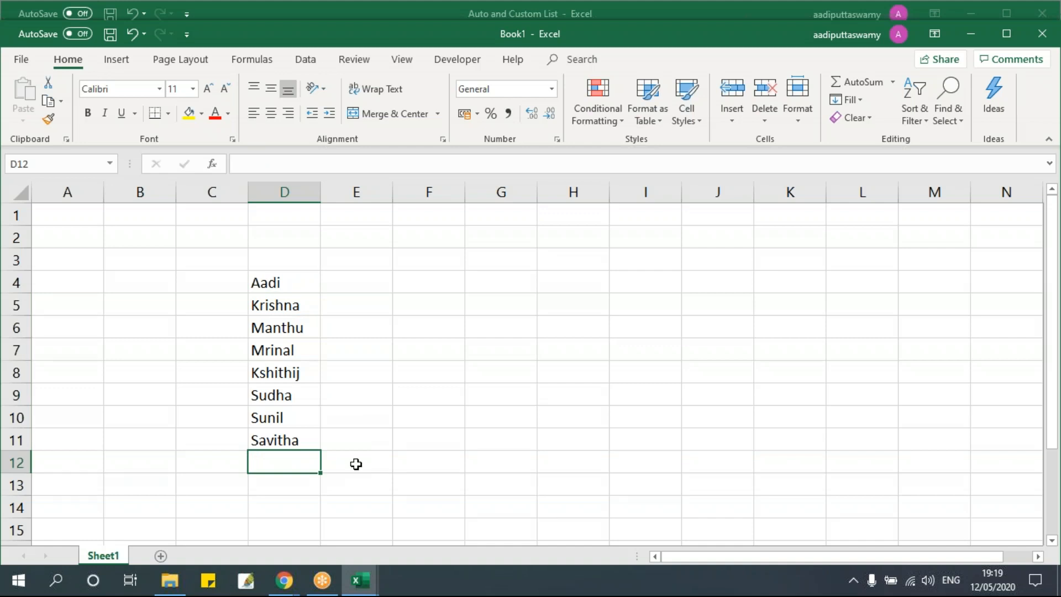
Close the Book1 workbook without saving it.
left_click(351, 423)
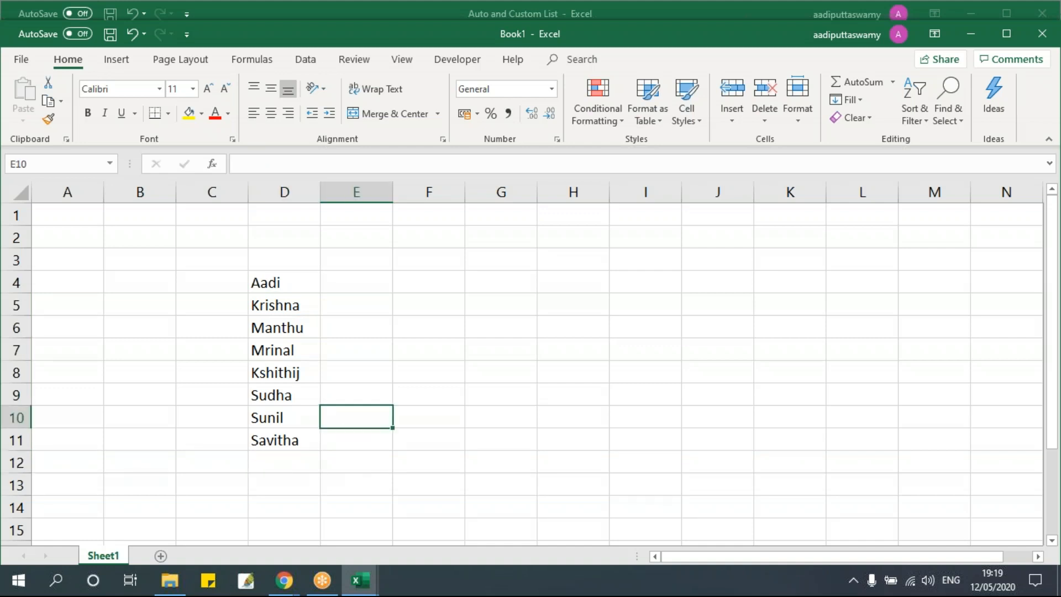
left_click(414, 333)
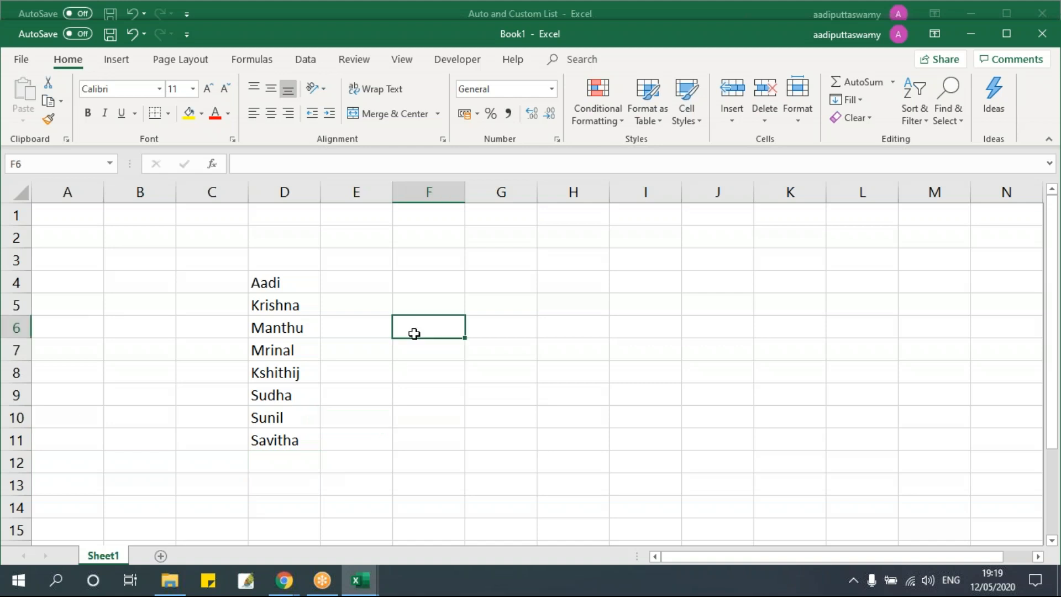
key("alt+F4")
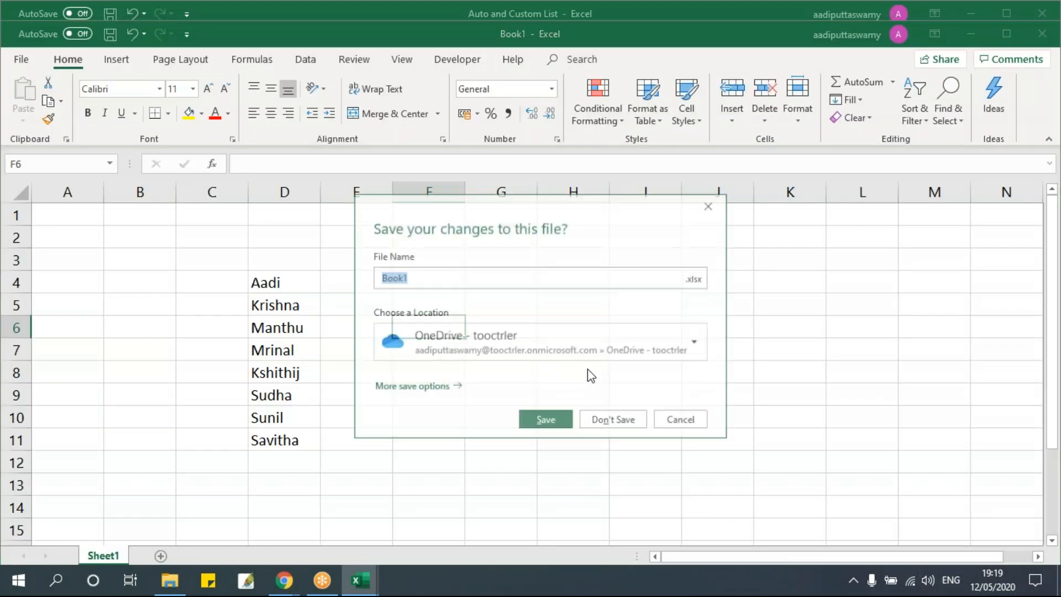
left_click(612, 420)
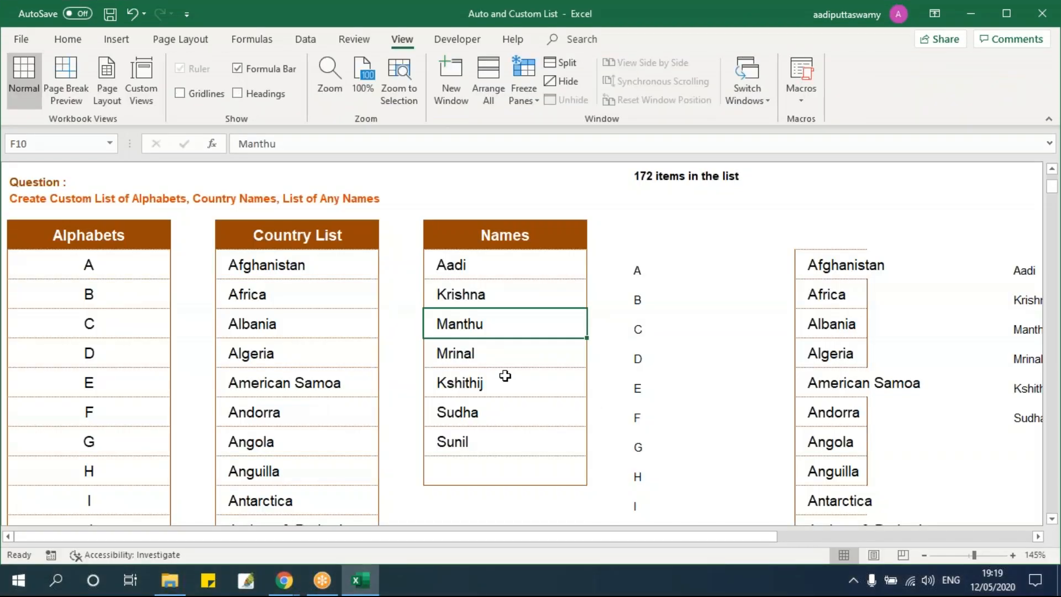
Refill the Names column from F8 down to F15 with the extended names series.
left_click(476, 270)
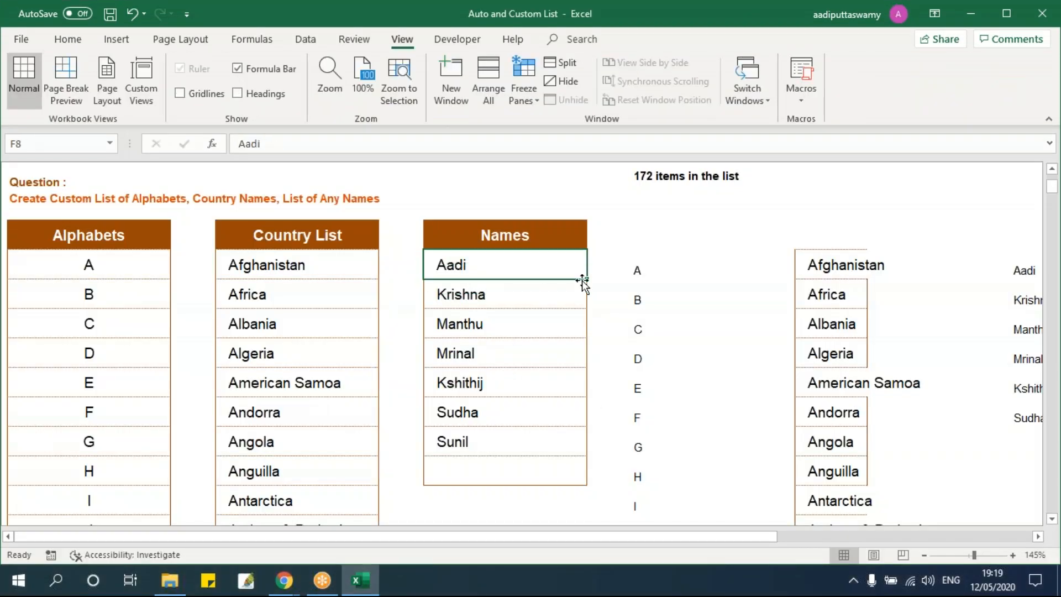
left_click_drag(585, 283, 567, 479)
left_click(639, 332)
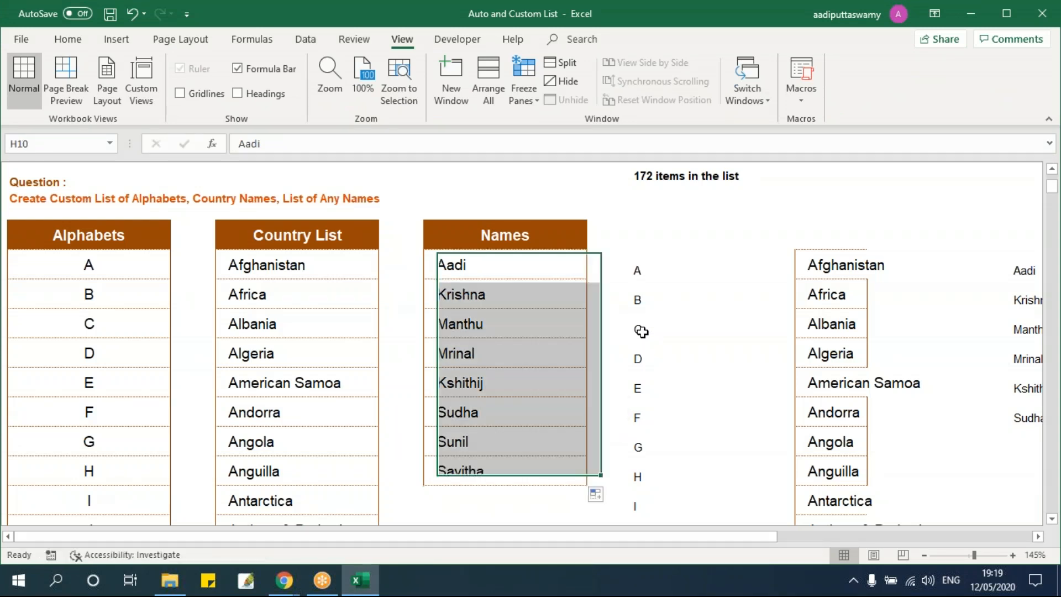
Close the Auto and Custom List workbook without saving its changes.
left_click(509, 265)
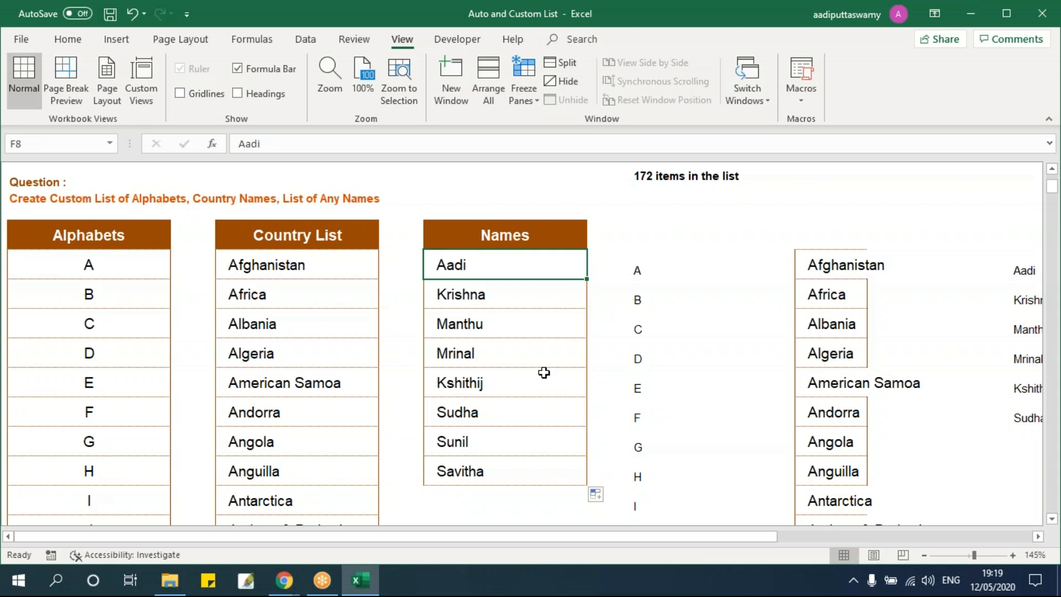
key("alt+f")
key("c")
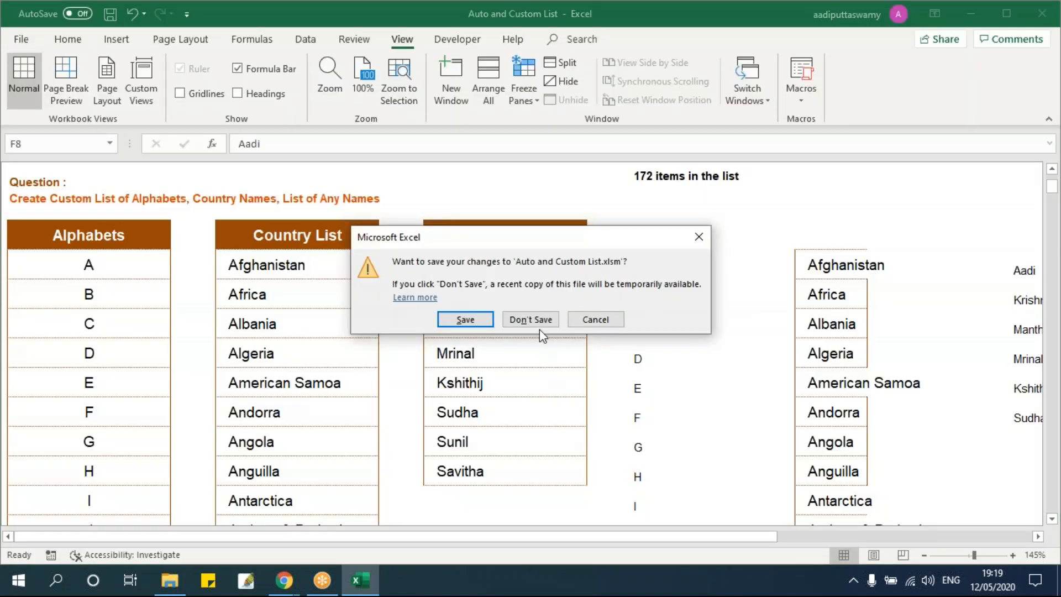
left_click(536, 323)
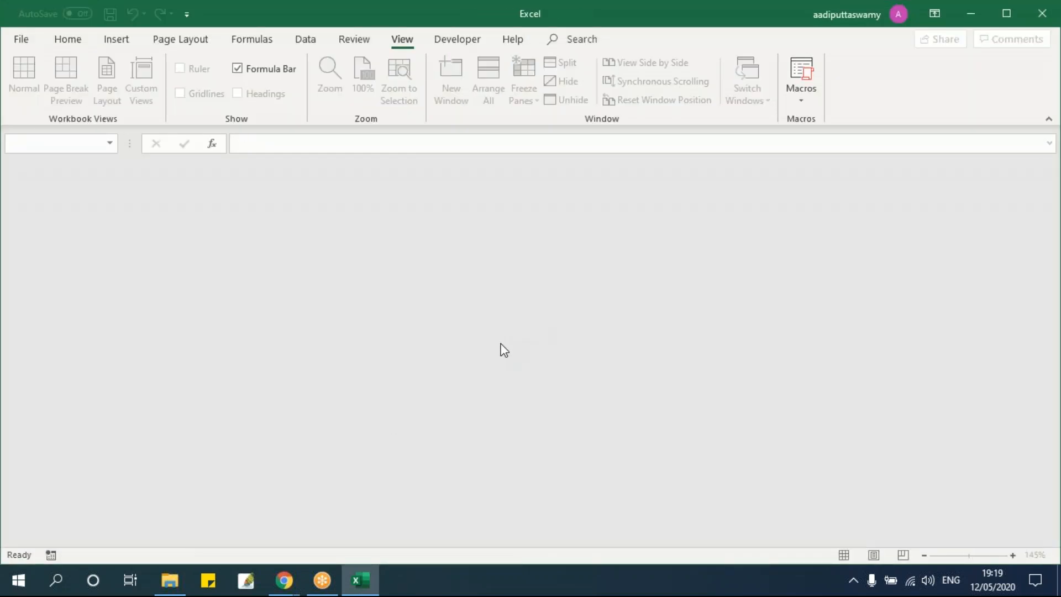
Open the Paste Special workbook from File Explorer and enter its Paste Values sheet.
left_click(177, 574)
double_click(208, 118)
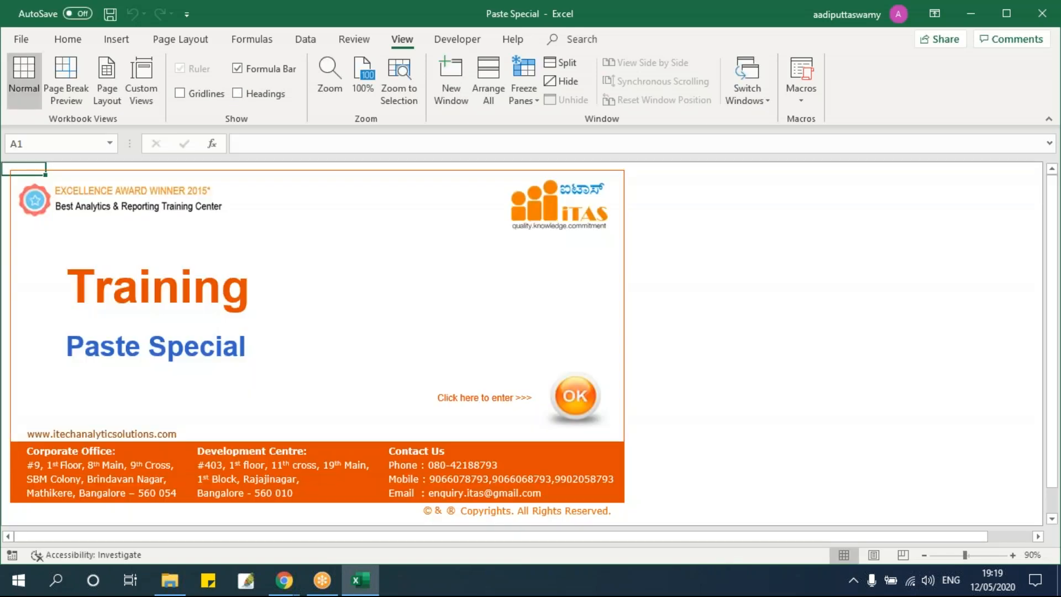
left_click(579, 412)
left_click(486, 381)
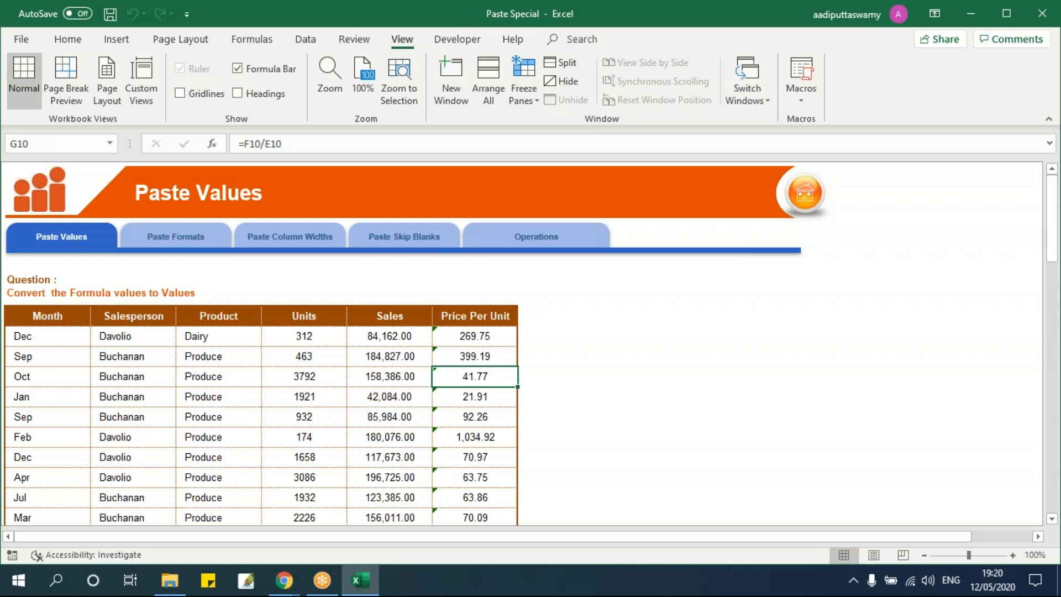
Examine the formulas behind the first Price Per Unit cells, G8 to G10, without changing them.
key("Up")
key("Up")
scroll(500, 492, "up", 1)
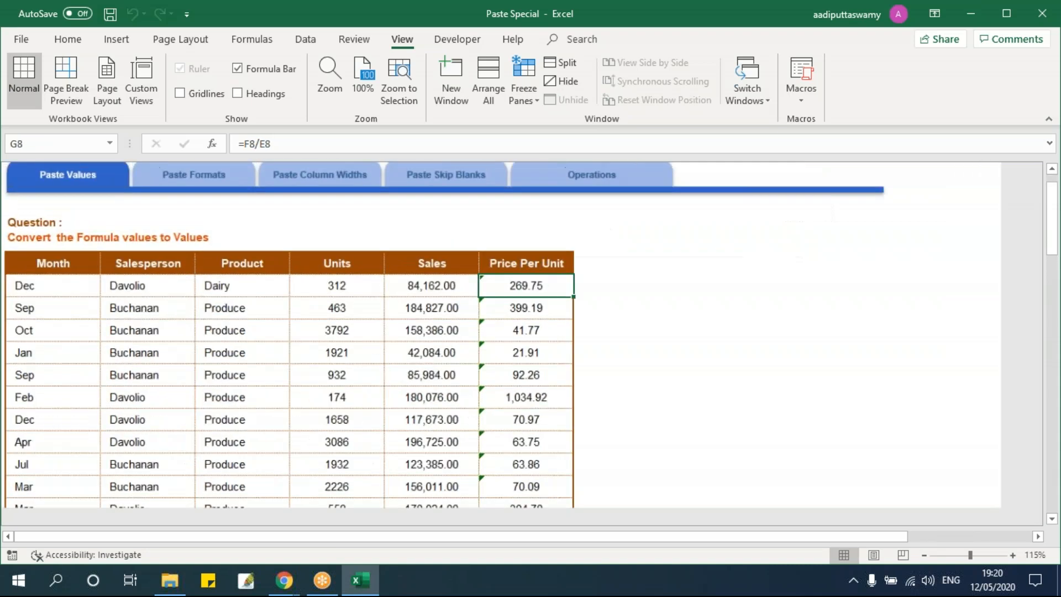
left_click_drag(476, 538, 392, 533)
left_click(462, 338)
left_click(546, 294)
double_click(546, 295)
key("Return")
key("F2")
key("Return")
key("F2")
key("Escape")
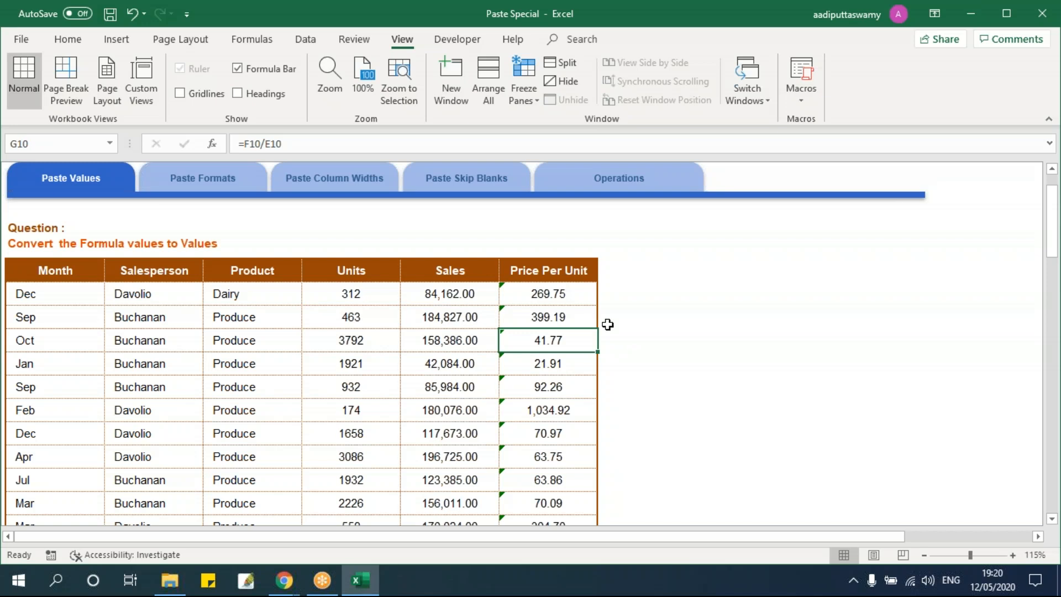
Copy the whole Salesperson column, including its header in C7.
left_click(459, 273)
key("Left")
key("Left")
key("Left")
key("Left")
key("Right")
key("ctrl+shift+Down")
key("ctrl+c")
key("ctrl+Up")
Paste the copied Salesperson column beside the table, starting at J7.
key("Right")
key("Right")
key("Right")
key("Right")
key("Right")
key("Right")
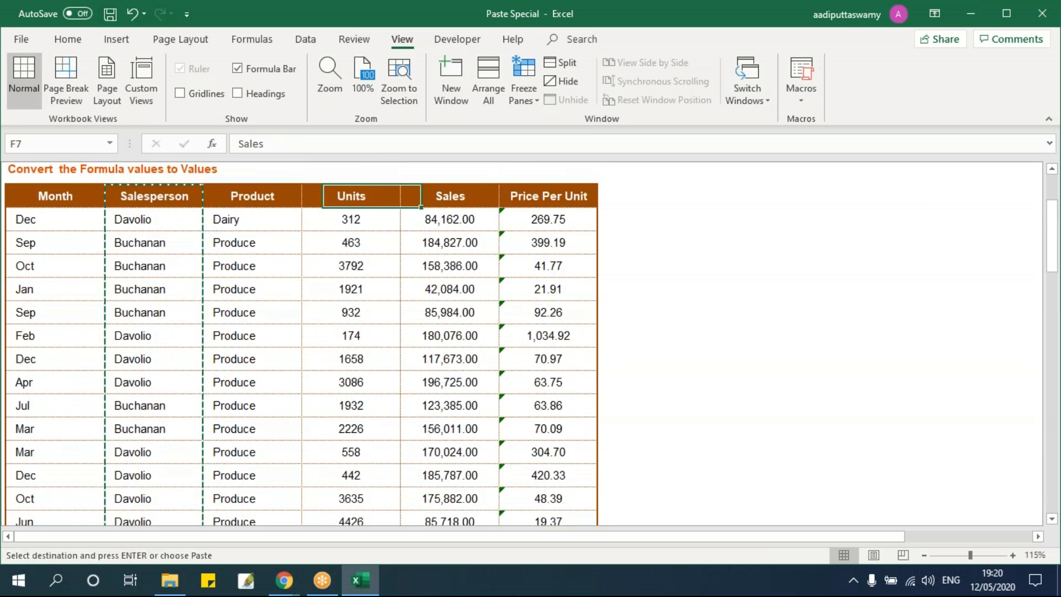
key("Right")
key("ctrl+v")
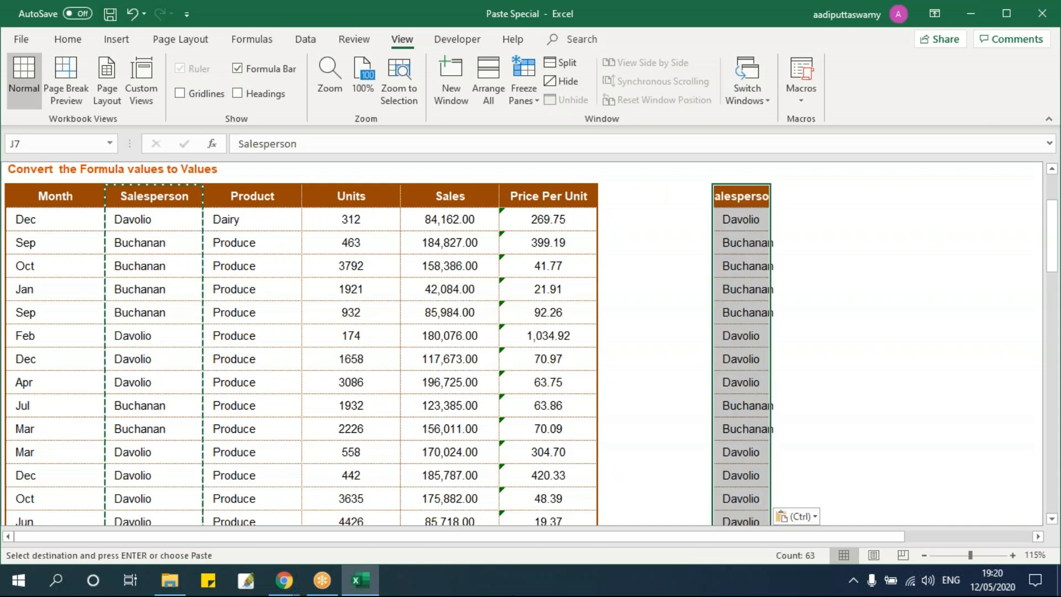
Copy the Price Per Unit column with its header and paste it normally at K7, next to the pasted Salesperson column.
left_click(554, 219)
left_click(807, 219)
left_click(549, 199)
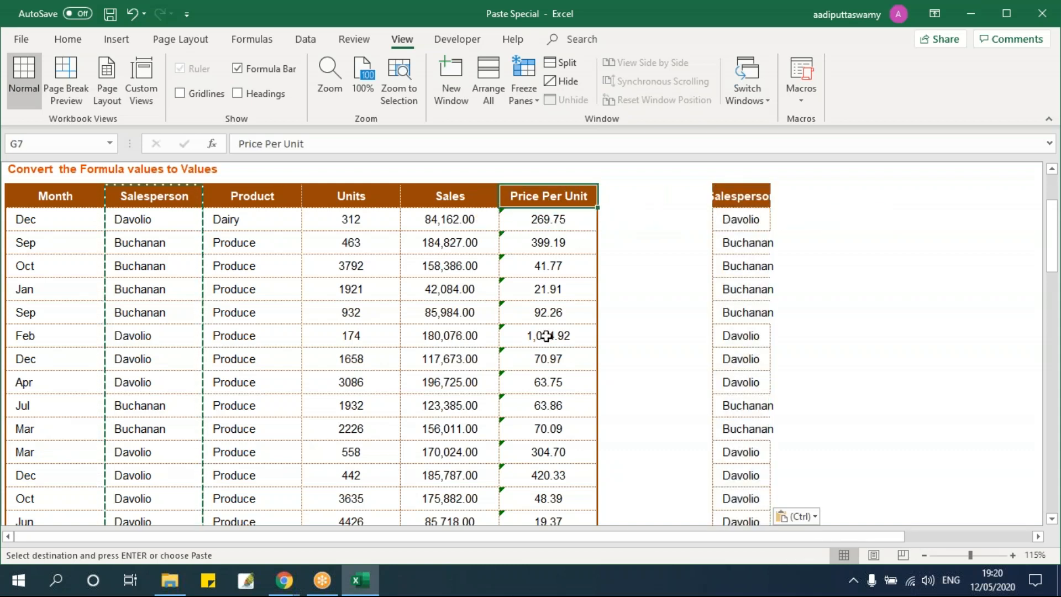
key("ctrl+shift+Down")
key("ctrl+c")
key("ctrl+Up")
key("Right")
key("Right")
key("Right")
key("Right")
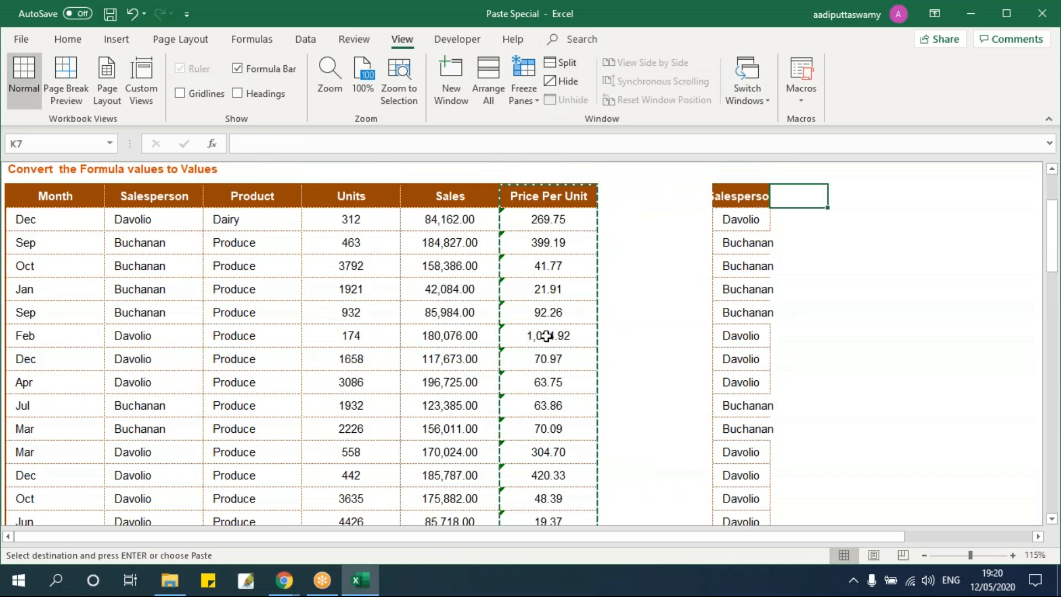
key("ctrl+v")
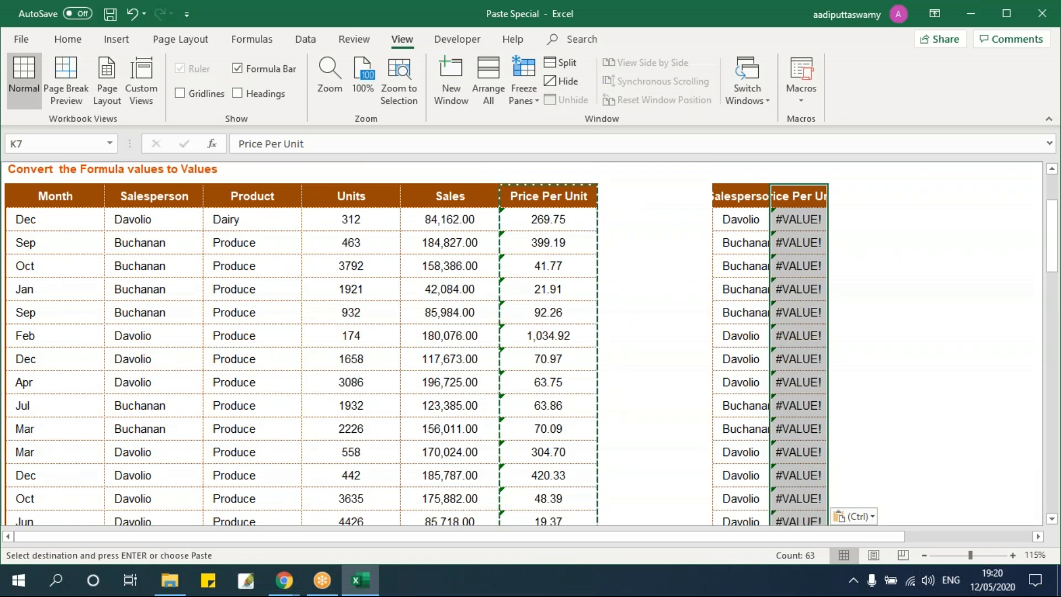
Check the pasted formula in K8, and clear the pasted Price Per Unit cells from K8 down, leaving the header.
double_click(807, 216)
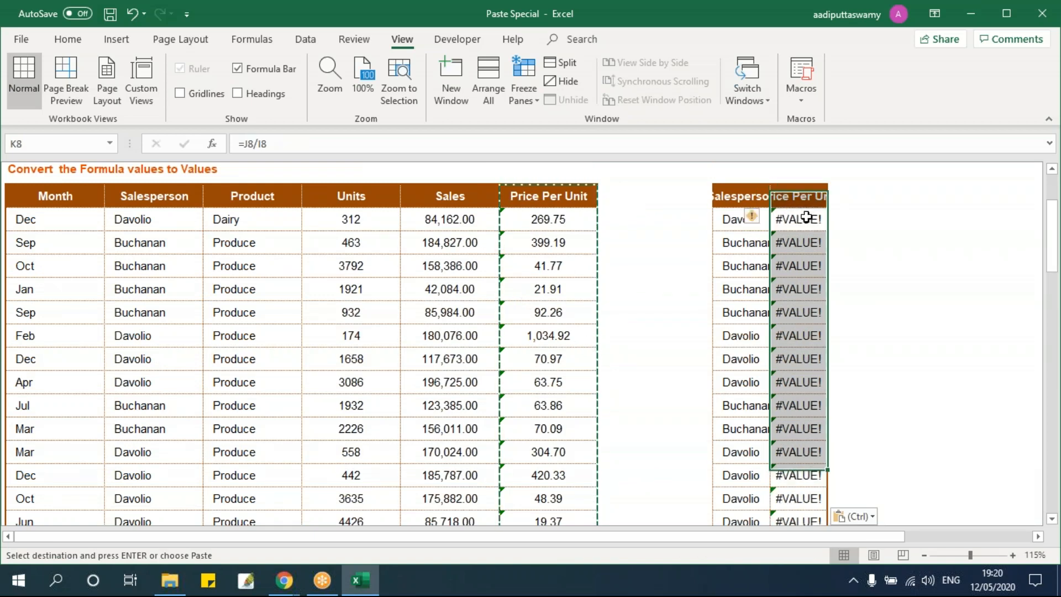
key("Escape")
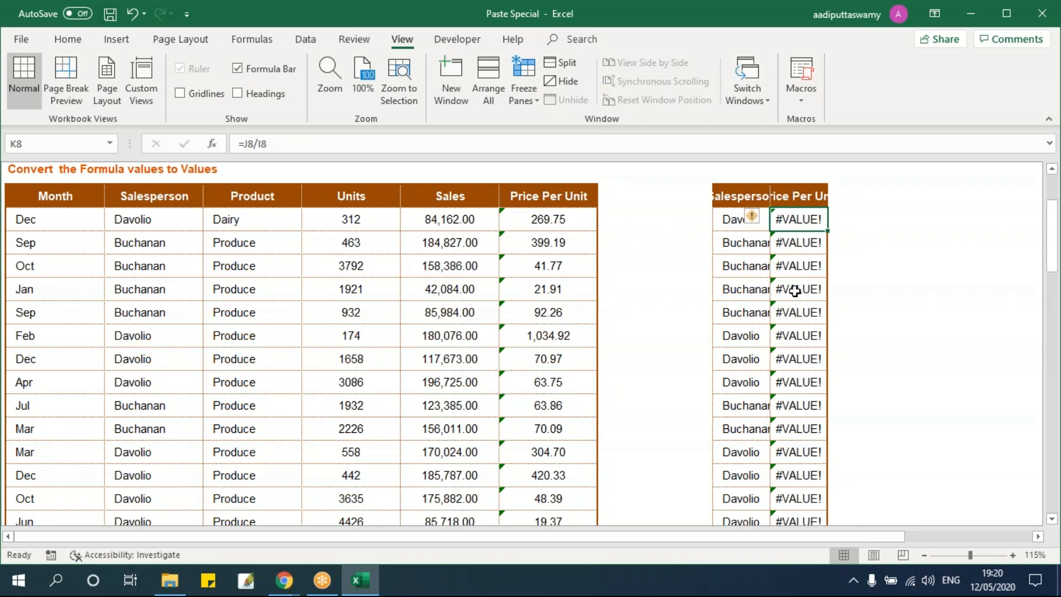
key("Up")
key("Down")
key("ctrl+shift+Down")
key("Delete")
Copy the Price Per Unit column again with its header and display the paste options for K7.
key("Up")
key("Left")
key("Left")
key("Left")
key("Left")
key("Down")
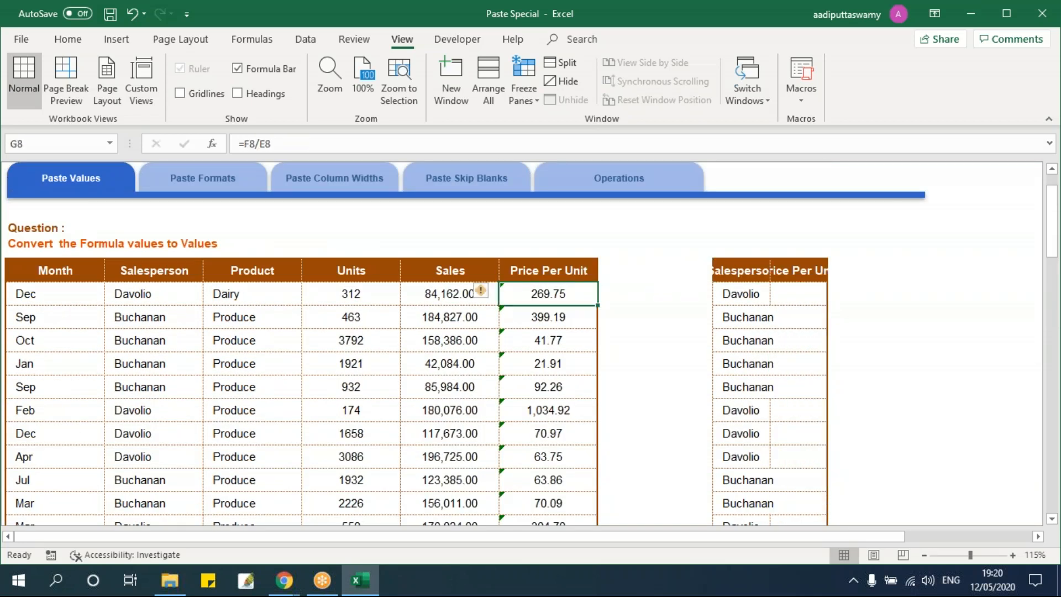
key("Up")
key("ctrl+shift+Down")
key("ctrl+c")
key("ctrl+shift+Up")
key("Right")
key("Right")
key("Right")
key("Right")
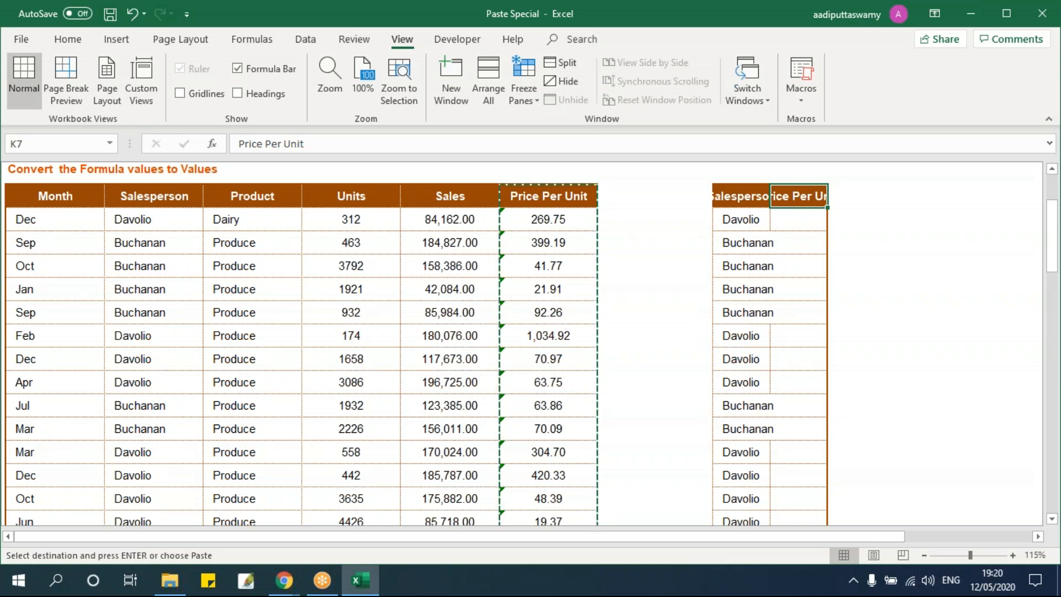
right_click(793, 192)
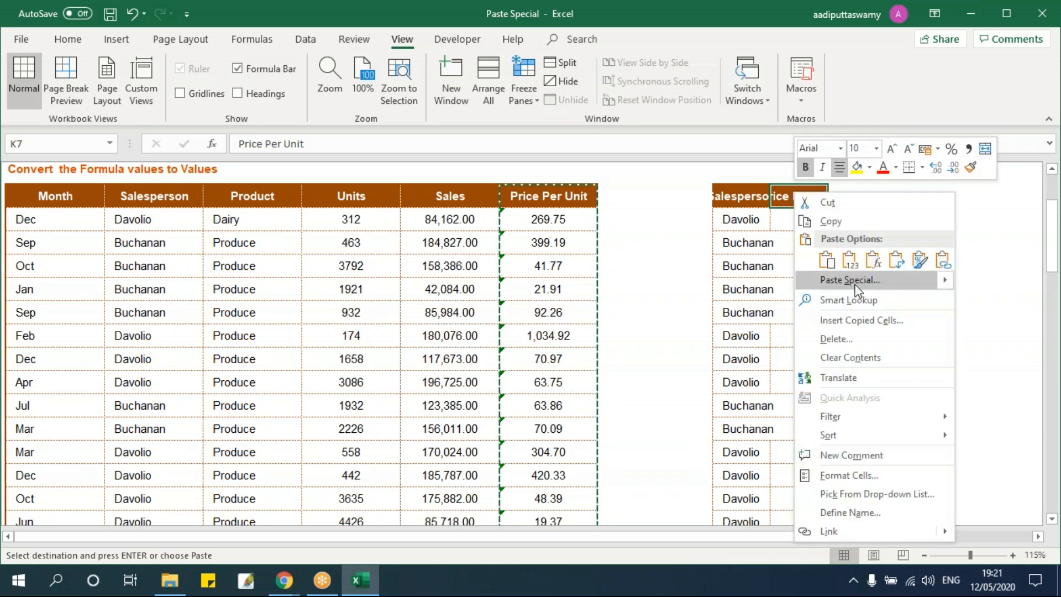
key("Escape")
Review the Paste Special options for the copied Price Per Unit column at K7, then dismiss them.
left_click(557, 197)
key("ctrl+shift+Down")
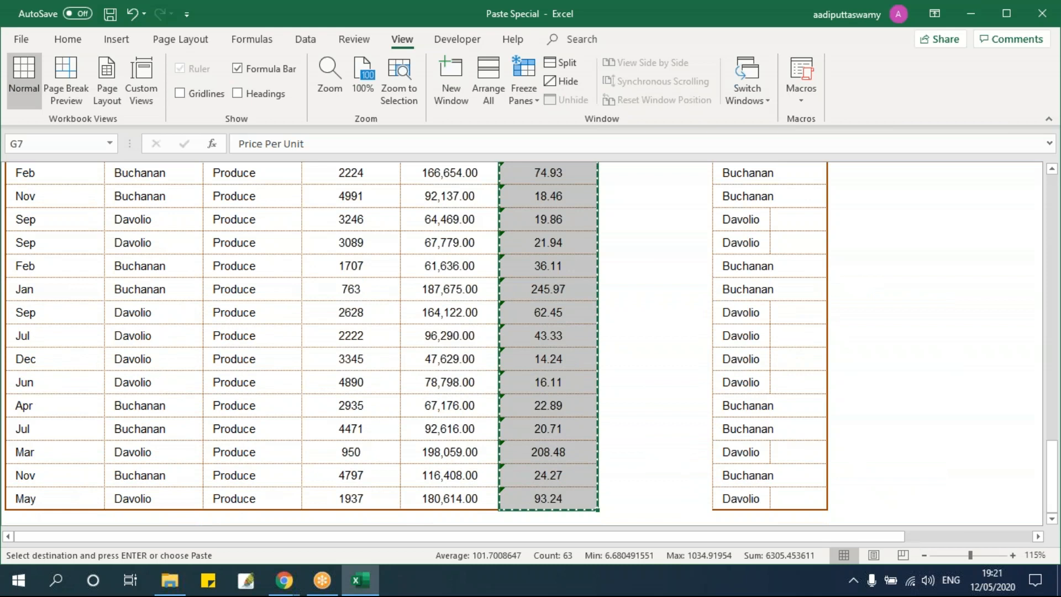
scroll(725, 316, "up", 15)
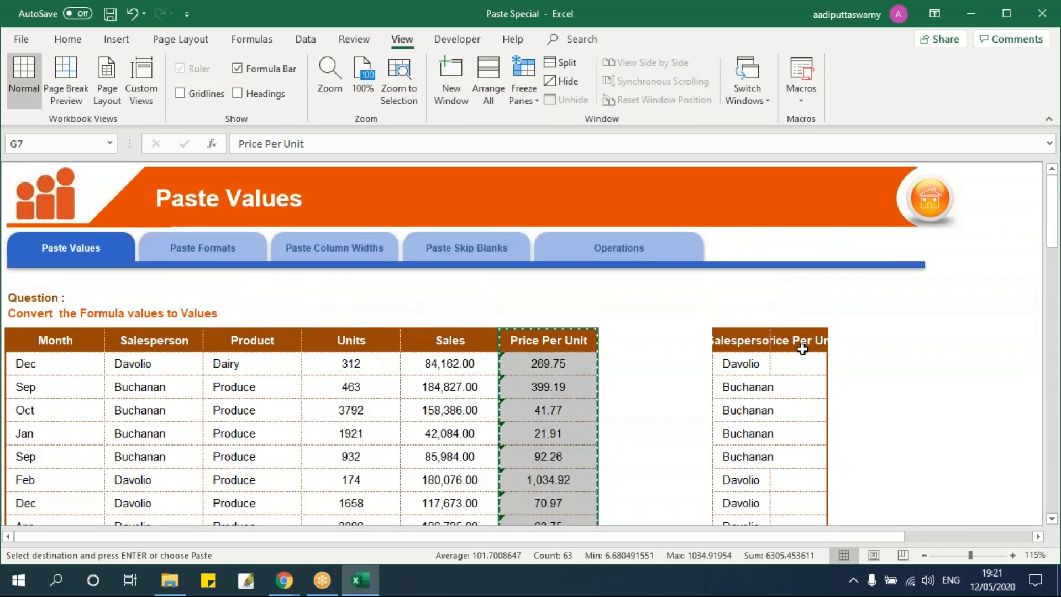
right_click(800, 344)
left_click(856, 299)
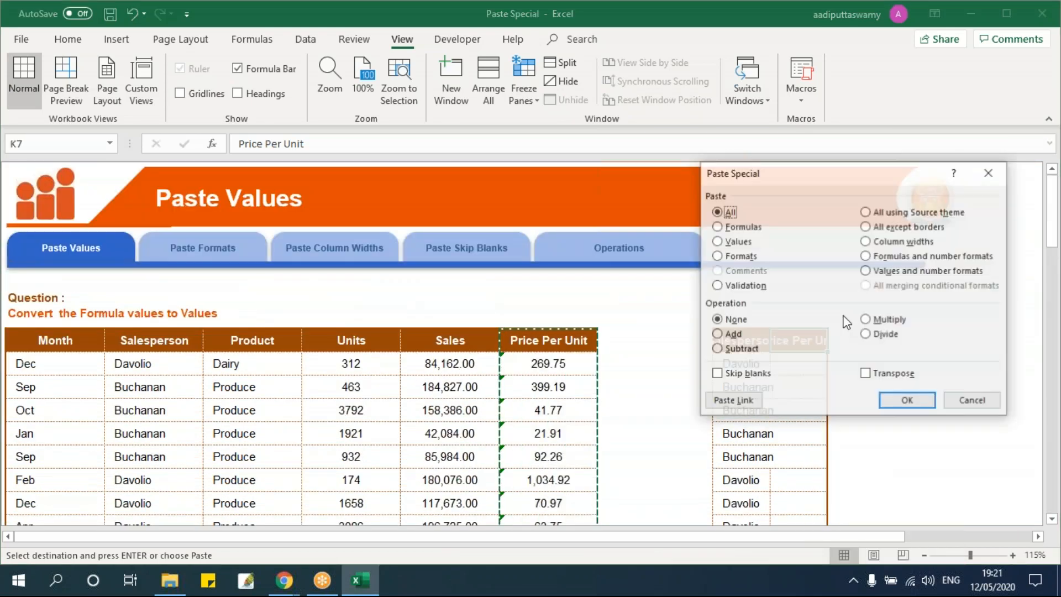
left_click_drag(816, 189, 362, 223)
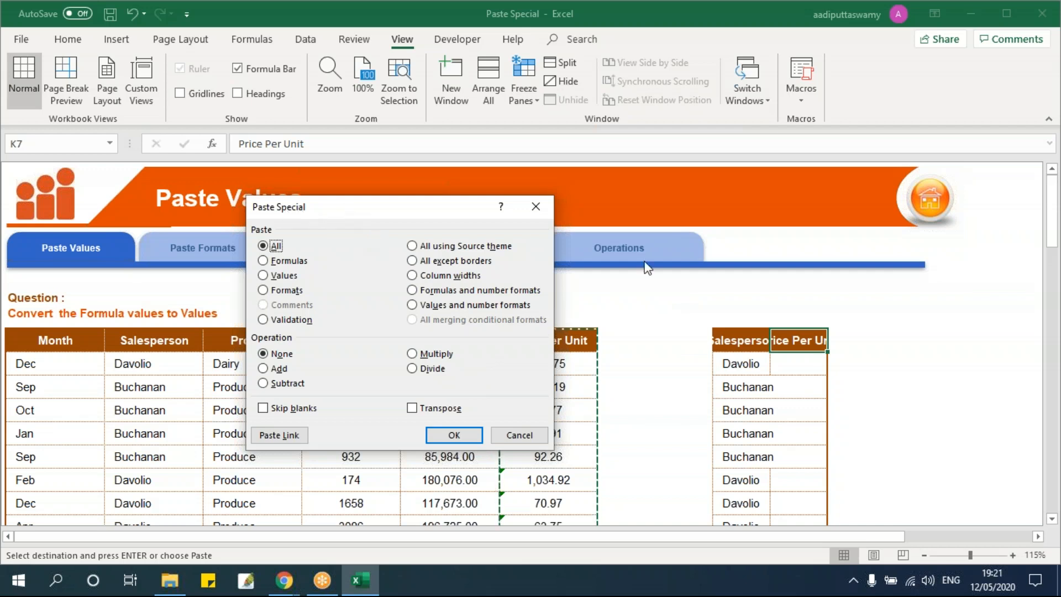
key("Escape")
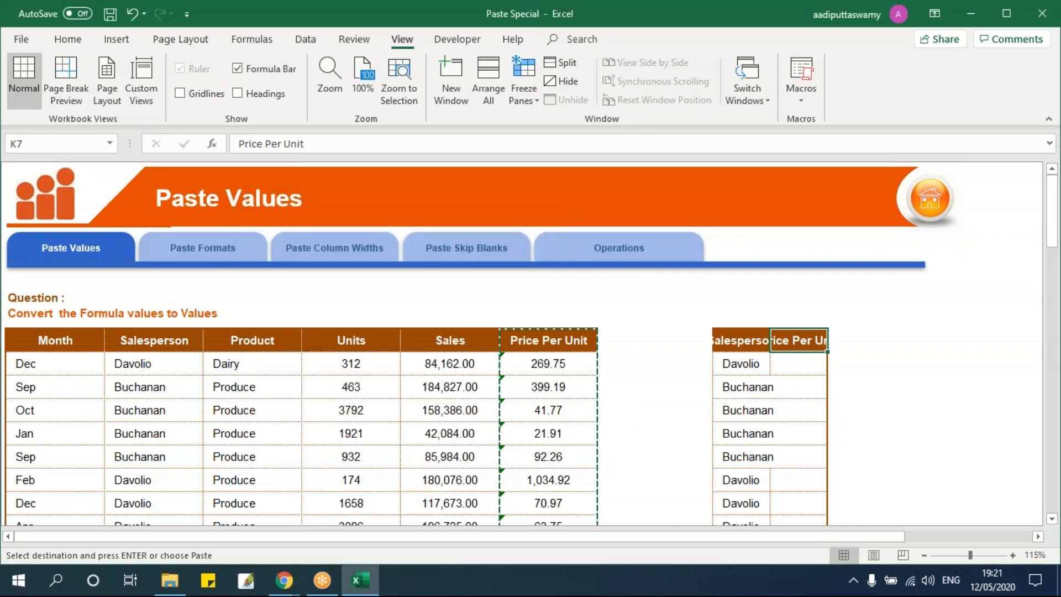
Enter the shortcut note "Alt + E + S" in cell J5.
left_click(736, 298)
type("Alt + E + S")
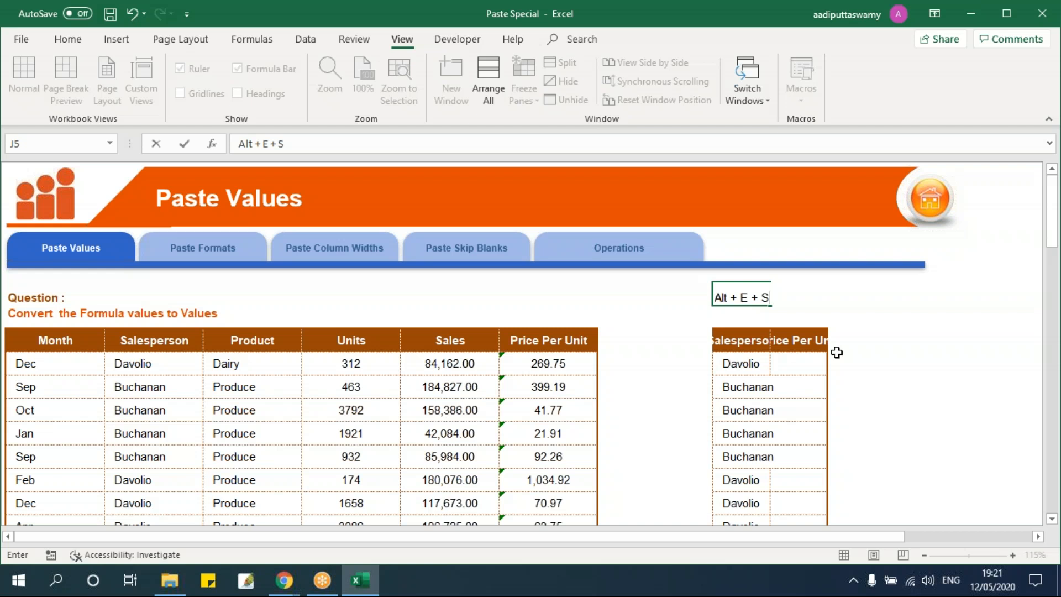
key("ctrl+Return")
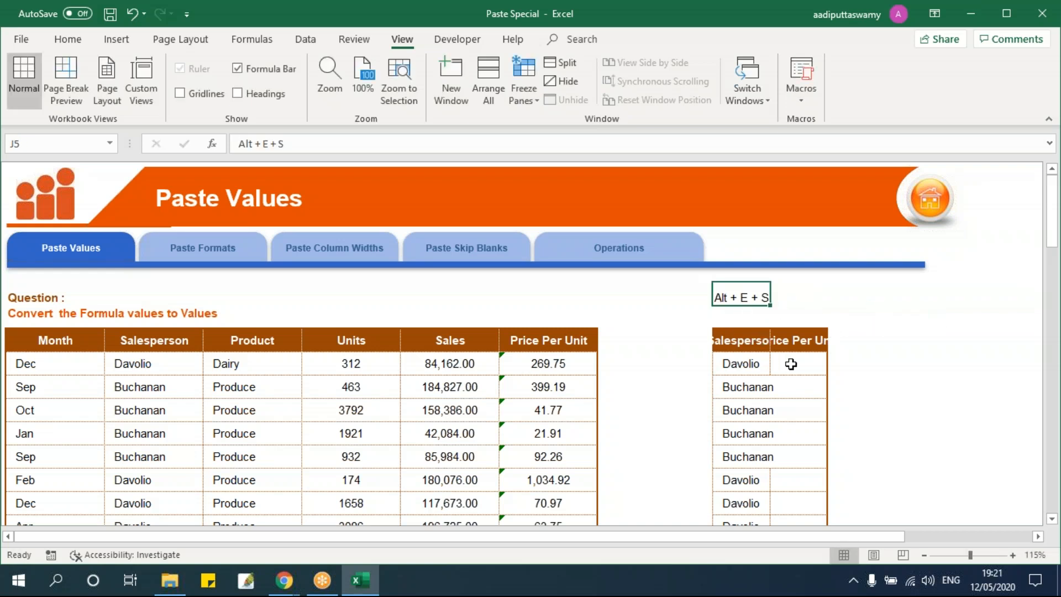
Copy the original Price Per Unit column from header G7 down to its last row.
left_click(572, 344)
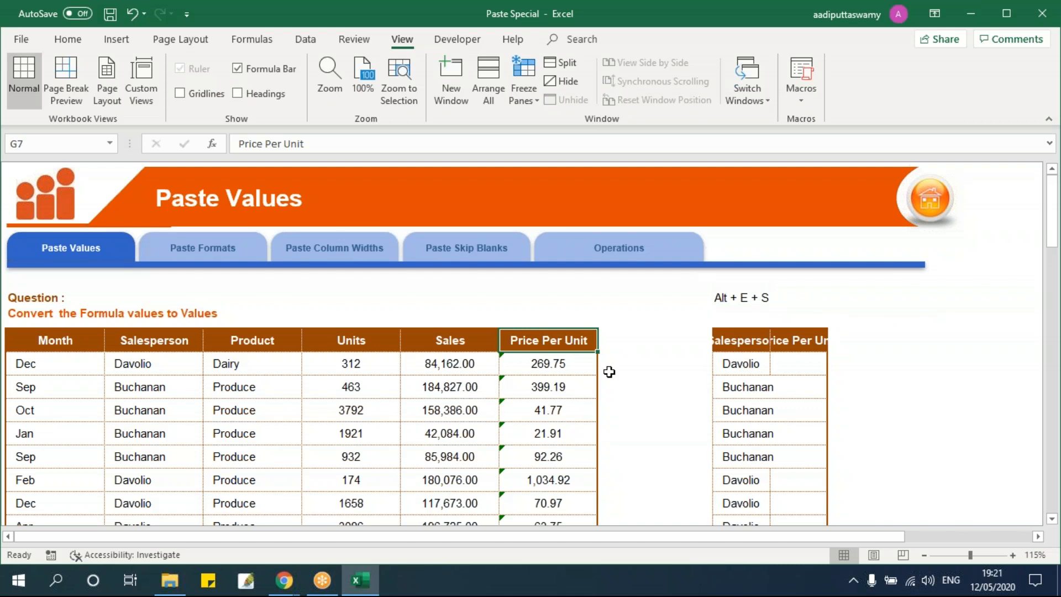
key("ctrl+shift+Down")
key("ctrl+c")
key("ctrl+Up")
Paste the copied Price Per Unit column at K7 with Paste Special, using the Values option.
key("Right")
key("Right")
key("Right")
key("Down")
key("Down")
key("Down")
key("Down")
key("Down")
key("Right")
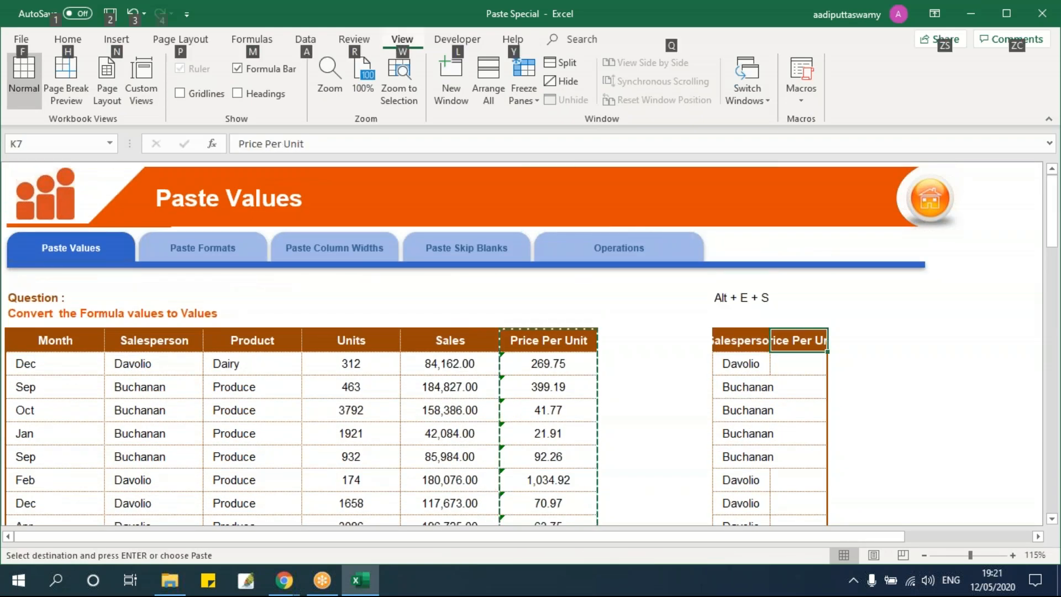
key("alt+e")
key("s")
left_click_drag(764, 154, 437, 176)
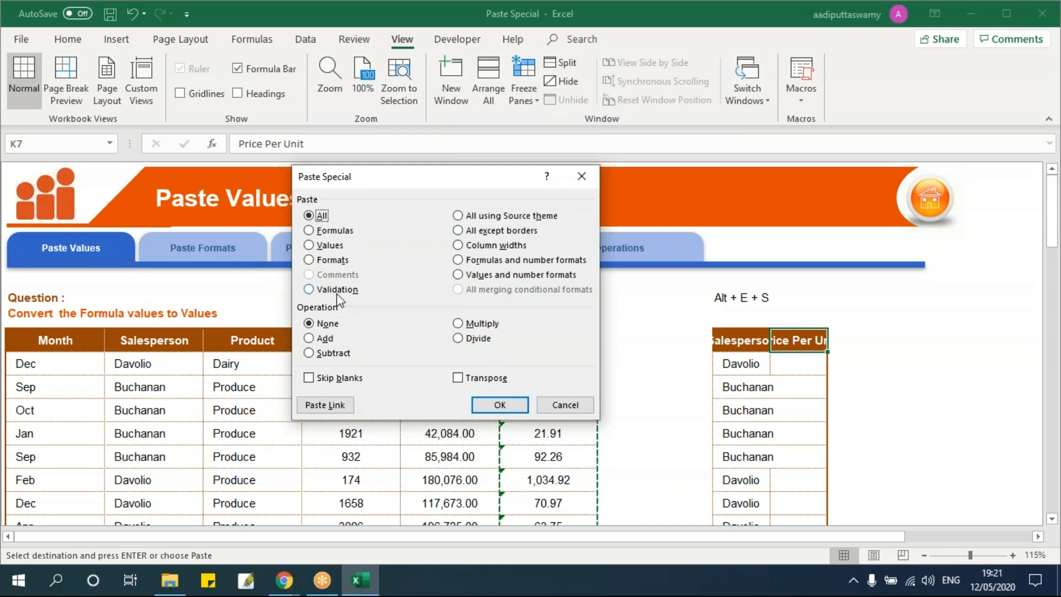
left_click(331, 246)
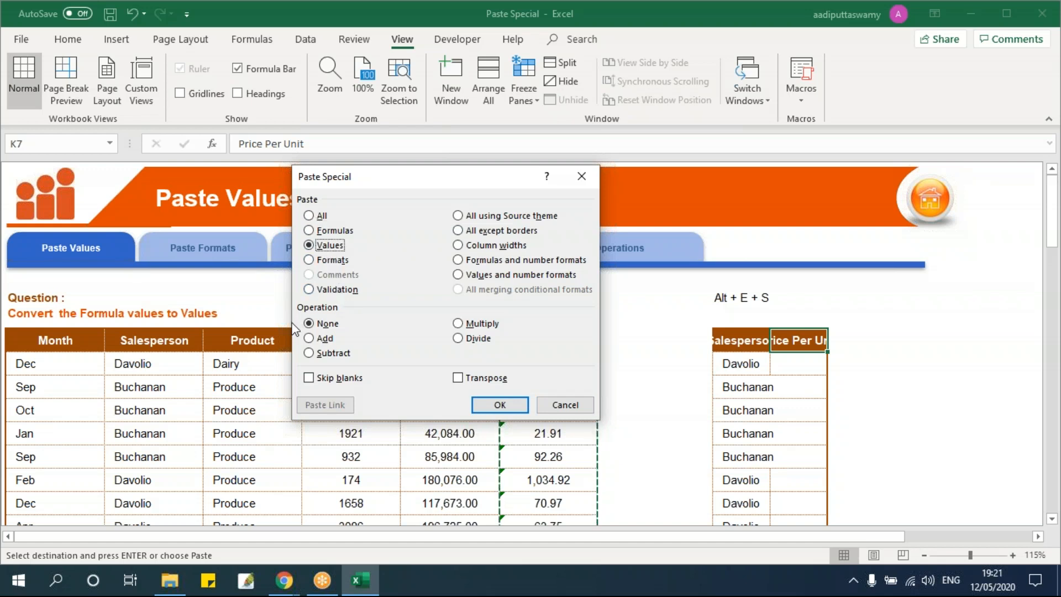
left_click_drag(395, 186, 274, 179)
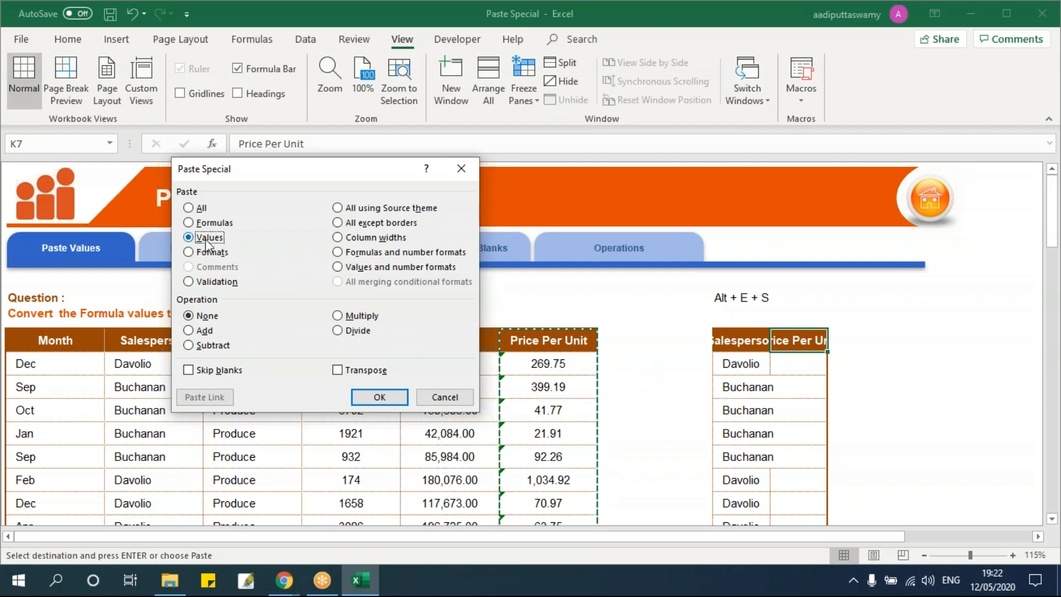
left_click(397, 397)
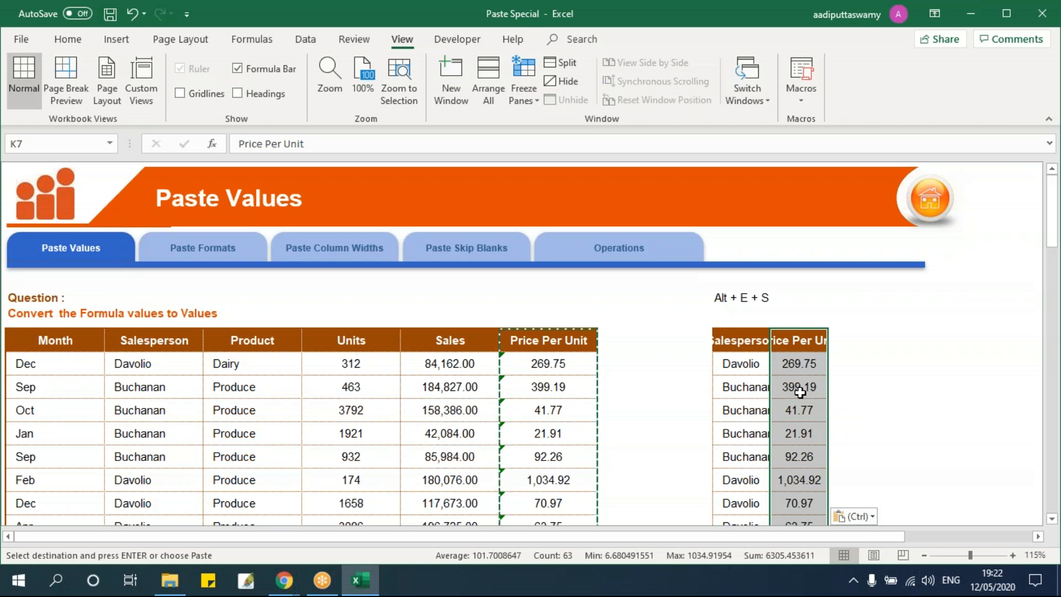
left_click(795, 352)
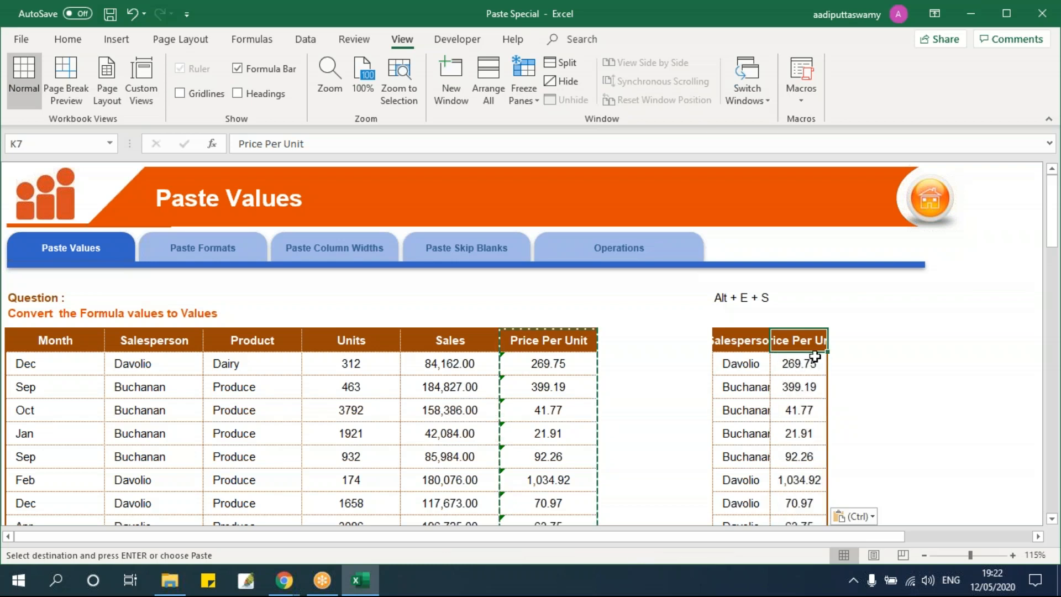
key("alt+e")
key("s")
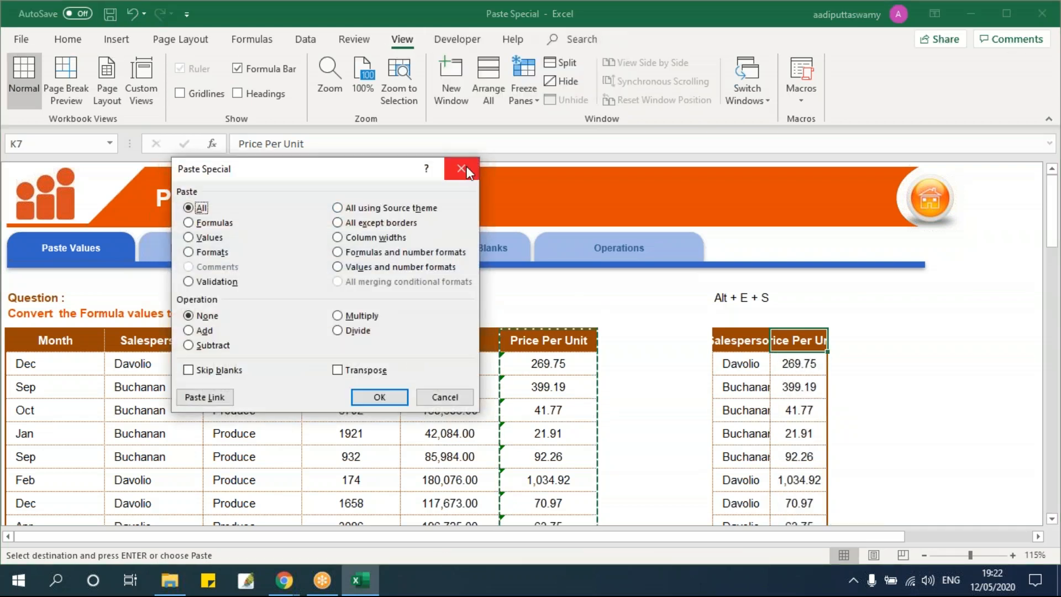
left_click(468, 161)
left_click(740, 297)
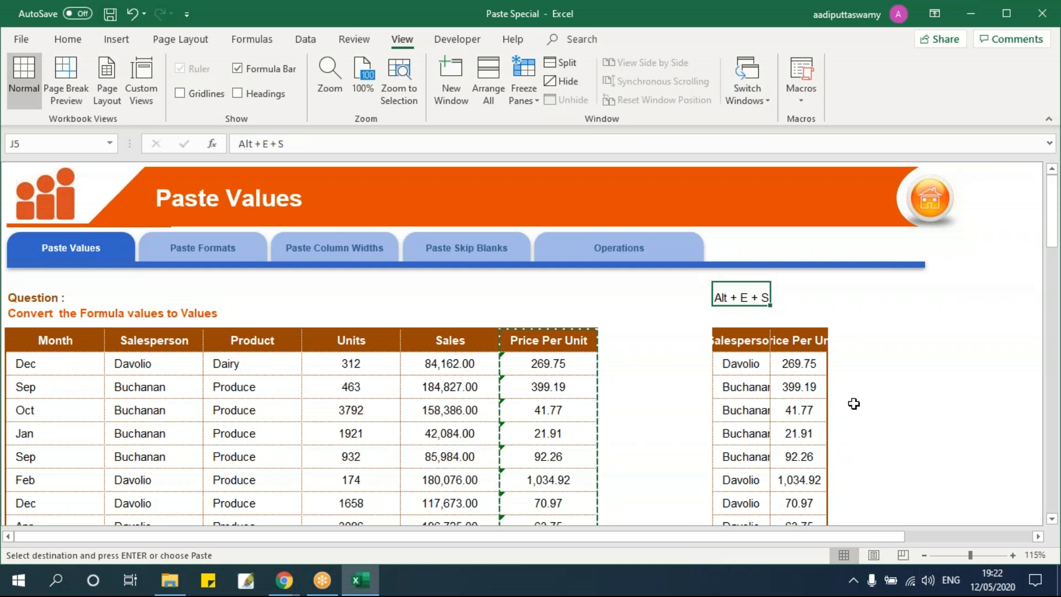
Go to the Paste Formats sheet and select the header and first three rows of the formatted table, I7:N10.
left_click(218, 255)
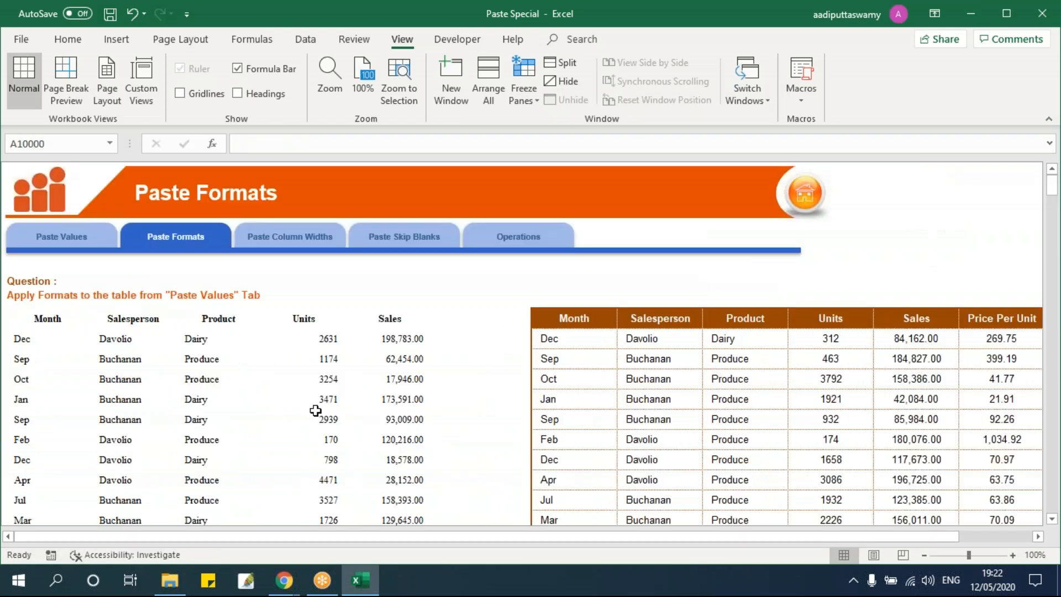
left_click(318, 396)
left_click_drag(558, 318, 820, 385)
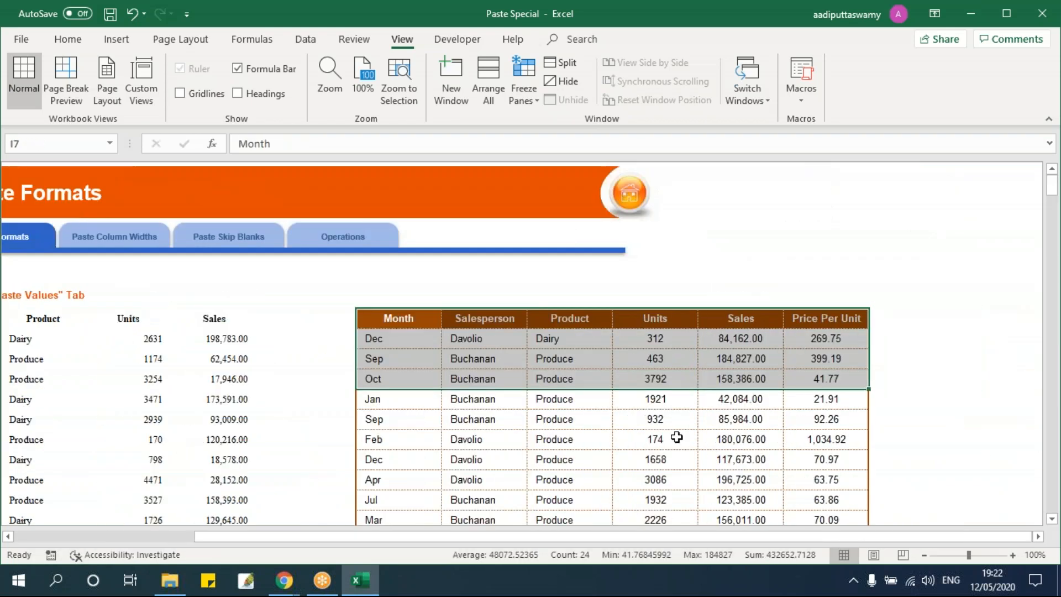
Compare the unformatted table starting at B7 with the formatted table starting at I7 on the Paste Formats sheet.
scroll(677, 436, "down", 3)
scroll(676, 436, "up", 3)
left_click_drag(816, 536, 636, 536)
left_click(116, 266)
left_click_drag(41, 244, 428, 445)
left_click(670, 344)
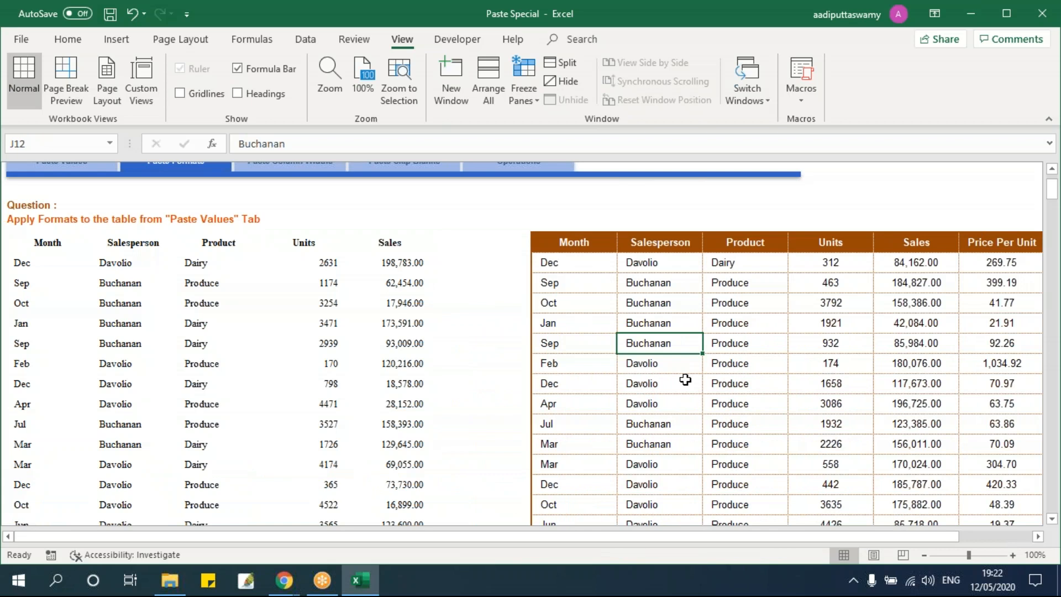
left_click_drag(26, 253, 454, 466)
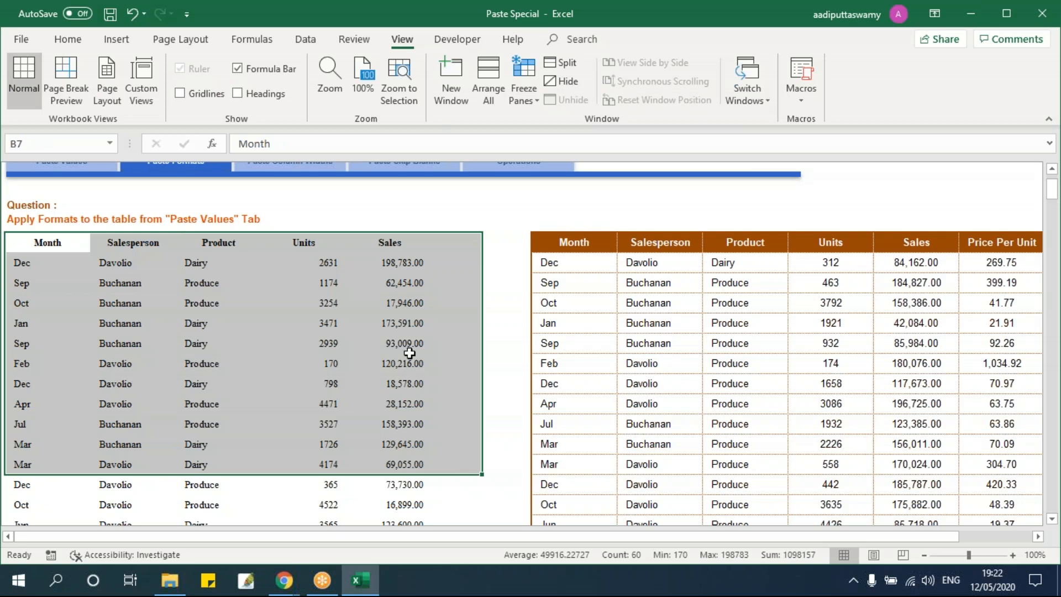
left_click(575, 242)
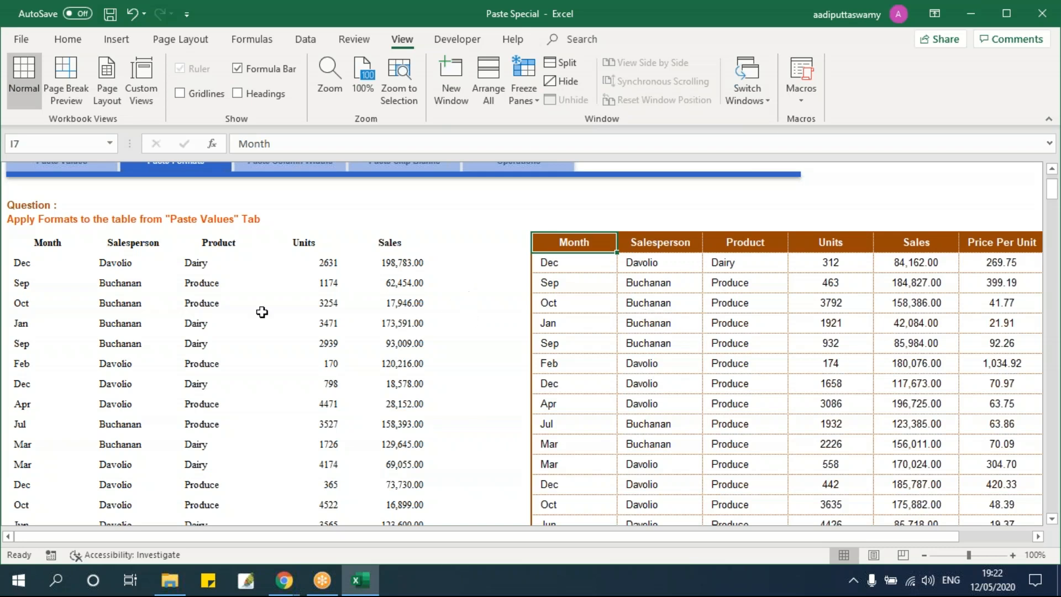
left_click_drag(48, 242, 324, 433)
left_click(218, 322)
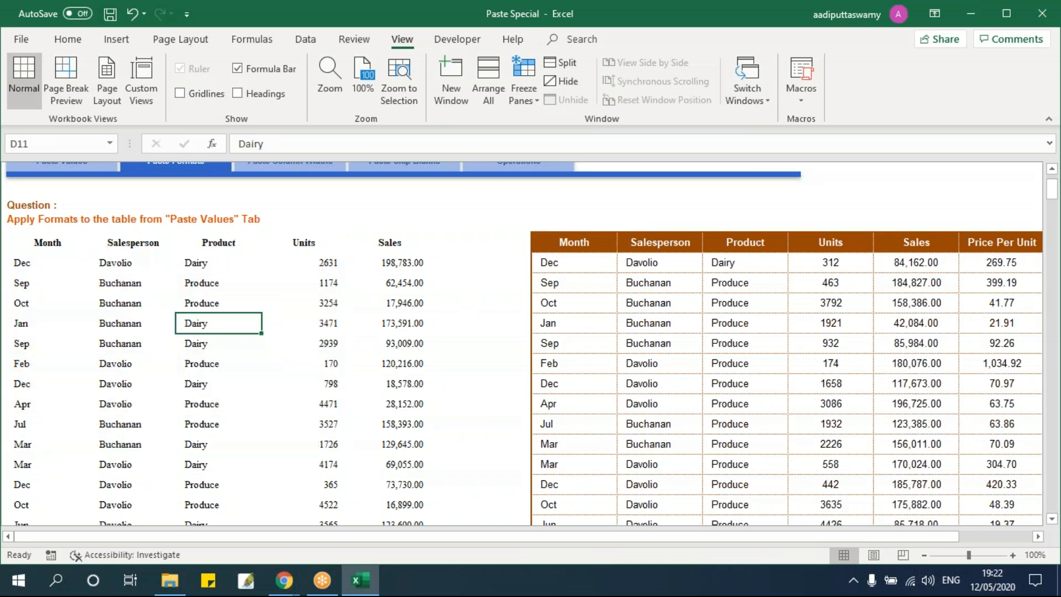
Copy the entire formatted table that starts at the Month header in I7.
left_click(544, 247)
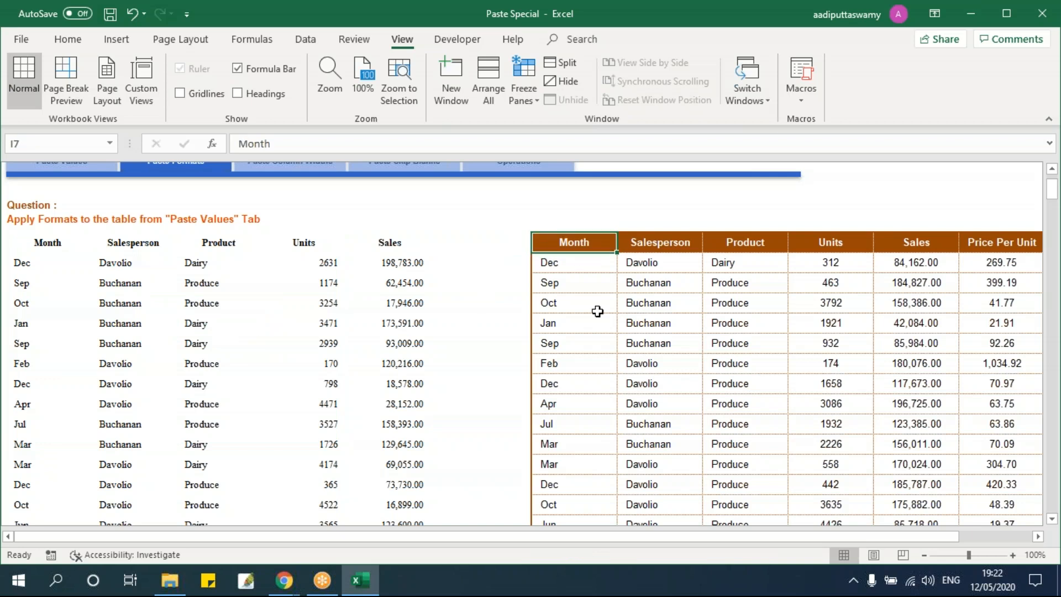
key("ctrl+a")
scroll(597, 311, "down", 5)
key("ctrl+c")
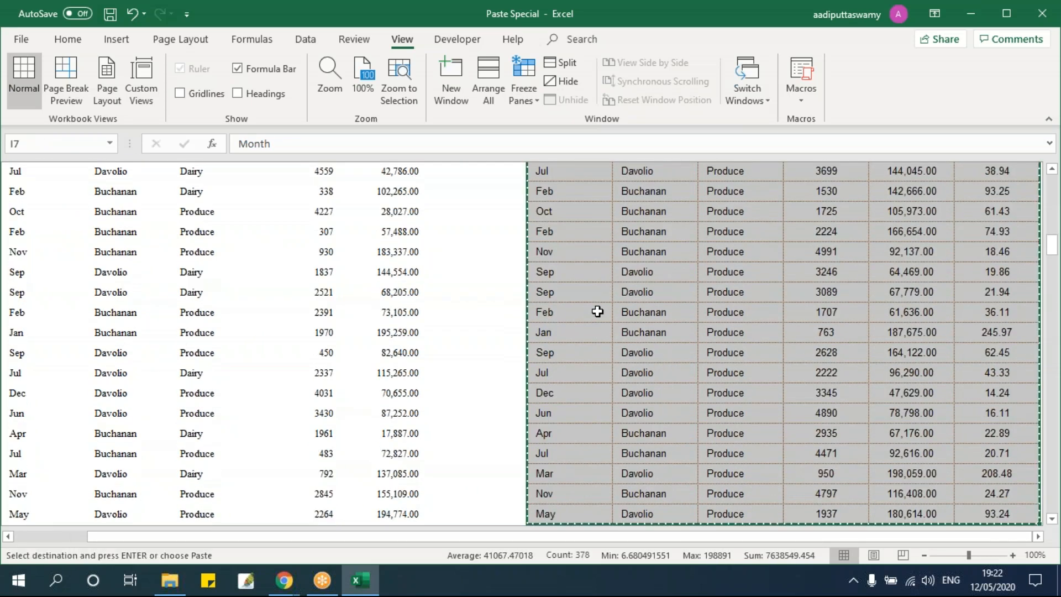
scroll(597, 311, "up", 5)
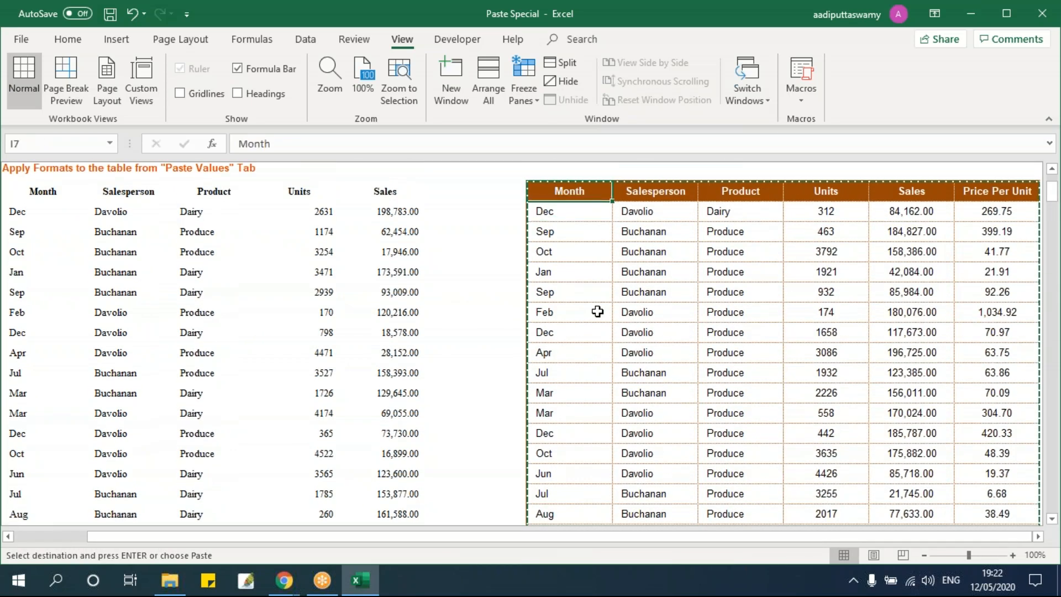
Apply the copied table's formatting to the unformatted table at B7 with Paste Special, using the Formats option.
left_click(45, 196)
key("alt+e")
key("s")
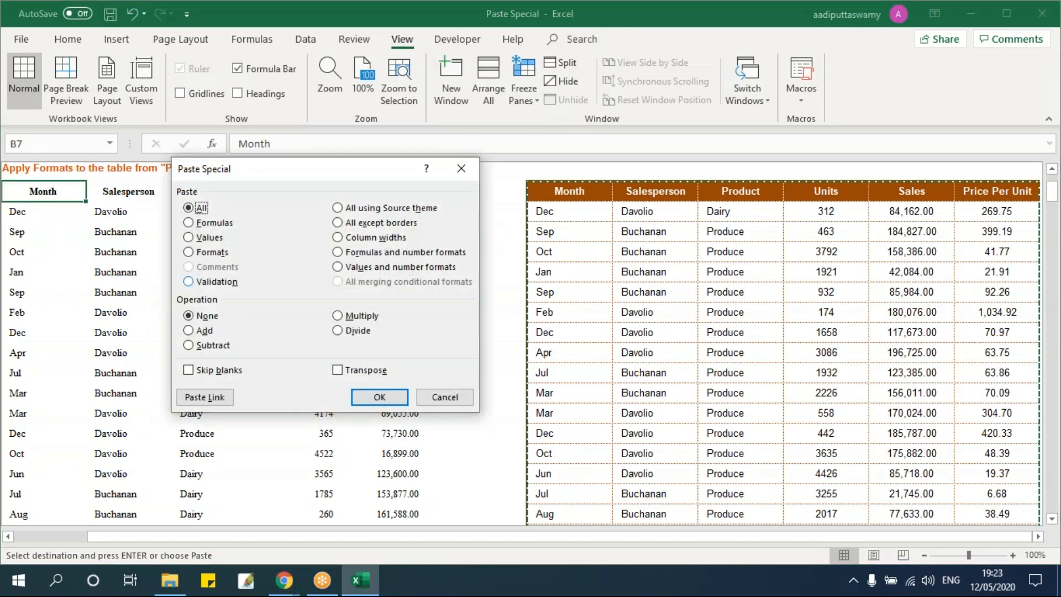
left_click_drag(263, 171, 737, 204)
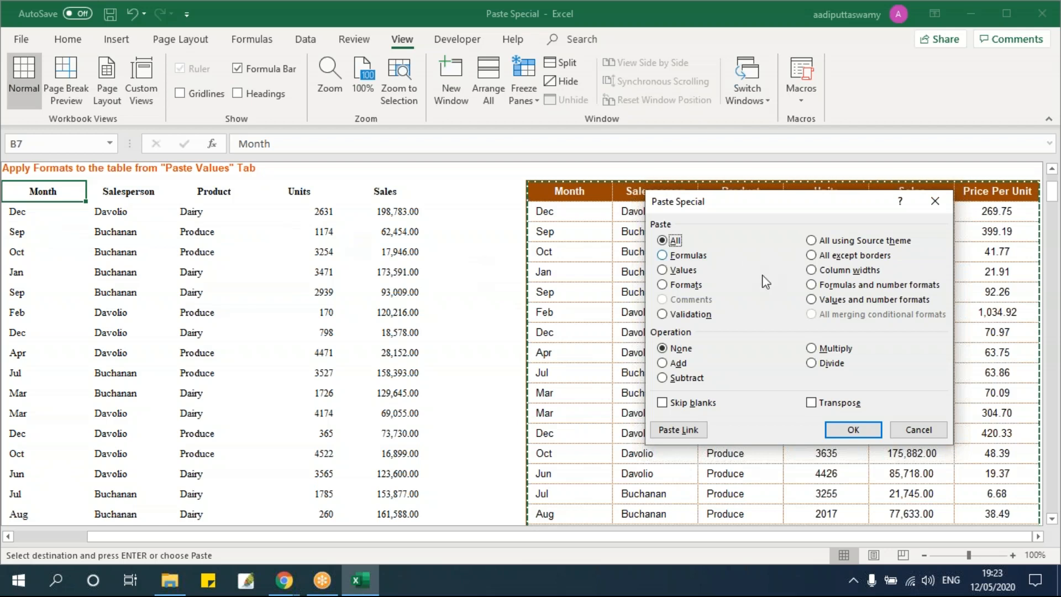
left_click(685, 284)
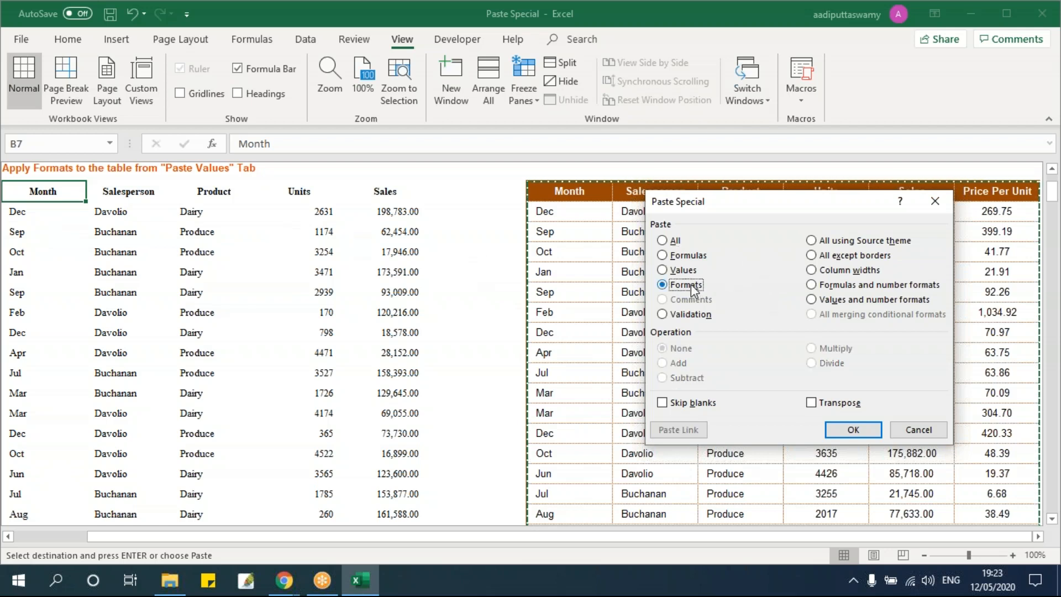
left_click(853, 430)
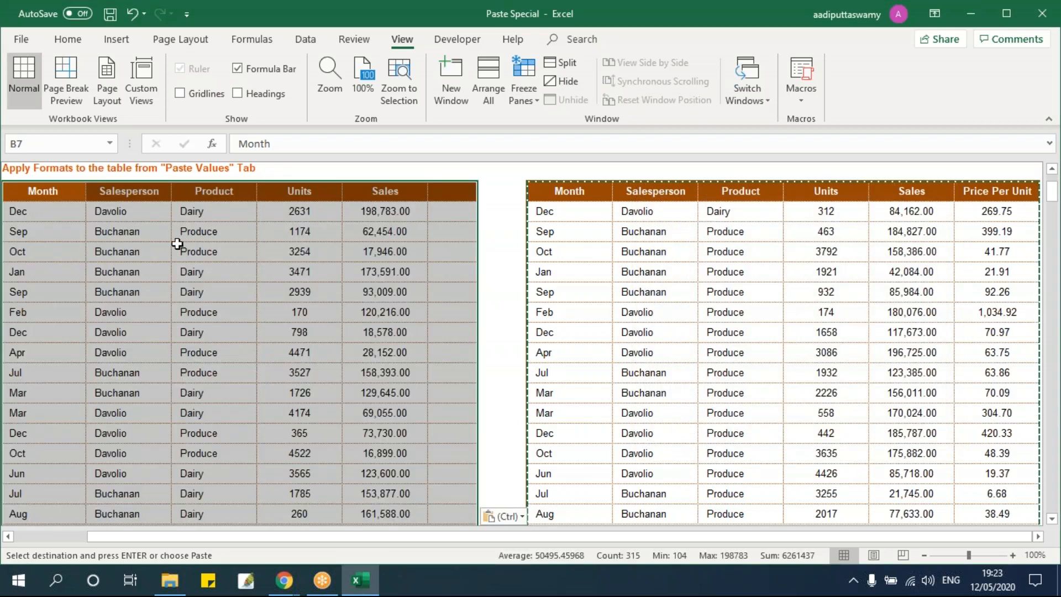
left_click(162, 235)
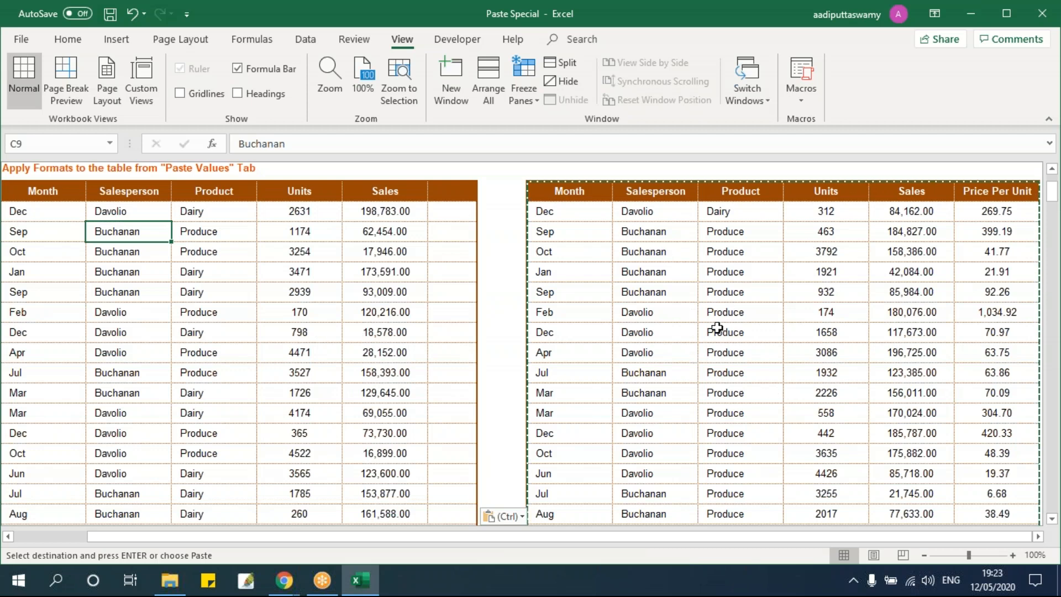
scroll(584, 335, "up", 1)
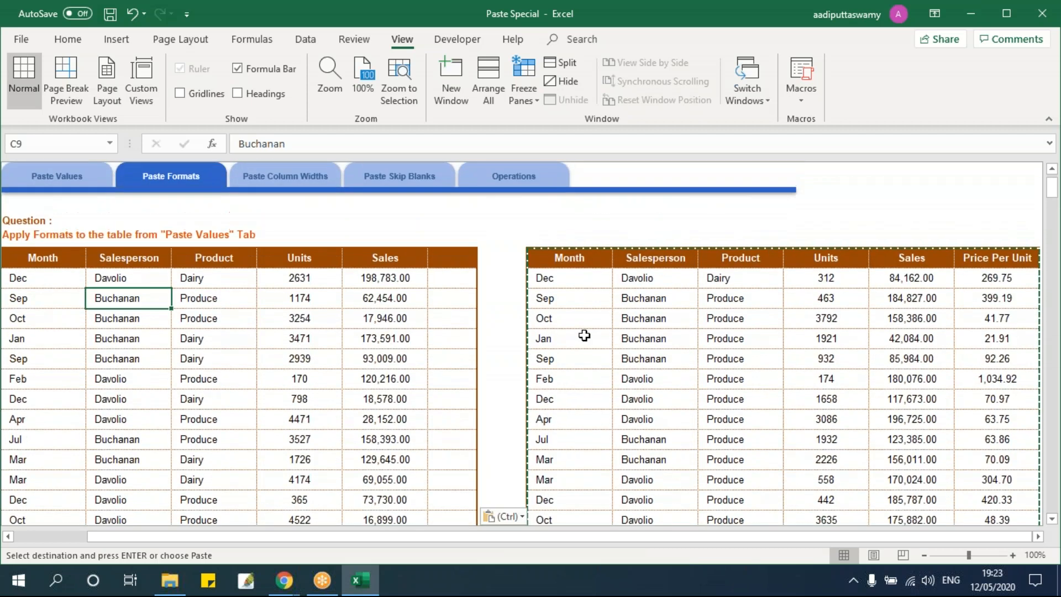
Go to the Paste Column Widths sheet and compare the narrow table's header row with the wider header row at H7.
left_click(290, 182)
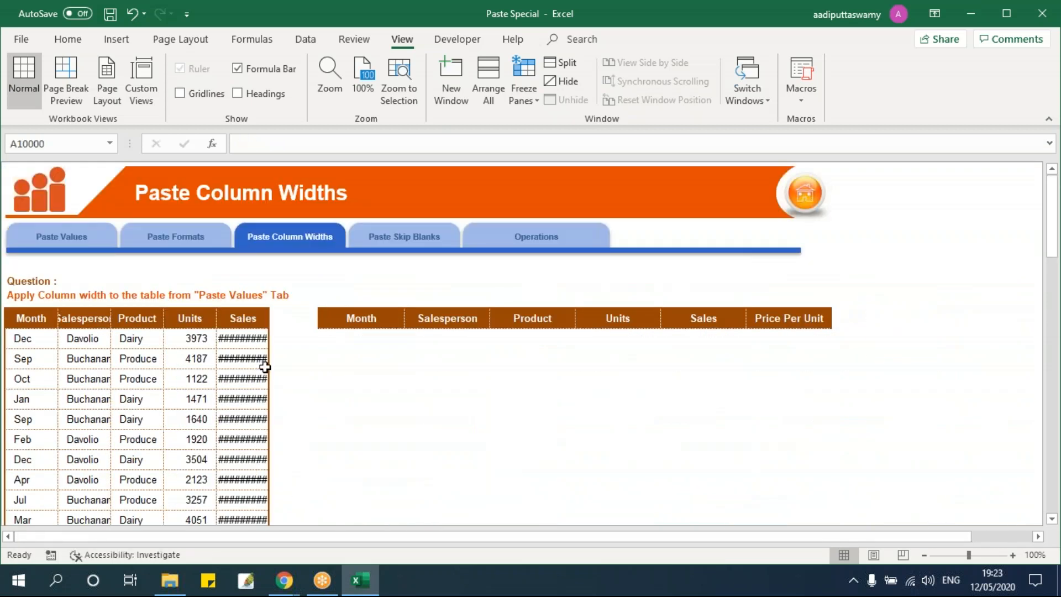
scroll(265, 368, "down", 1)
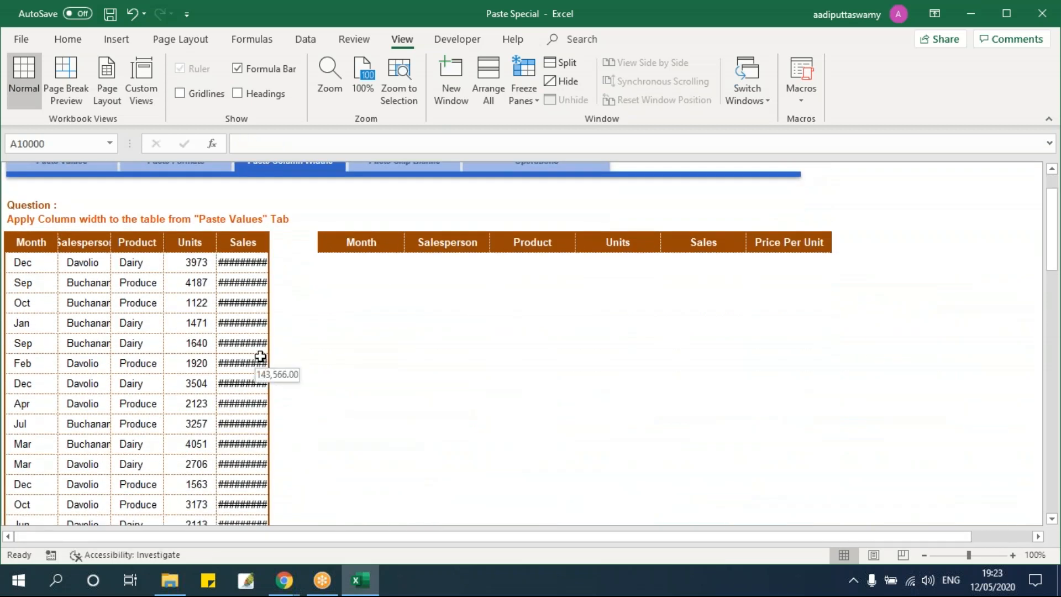
scroll(295, 236, "up", 1)
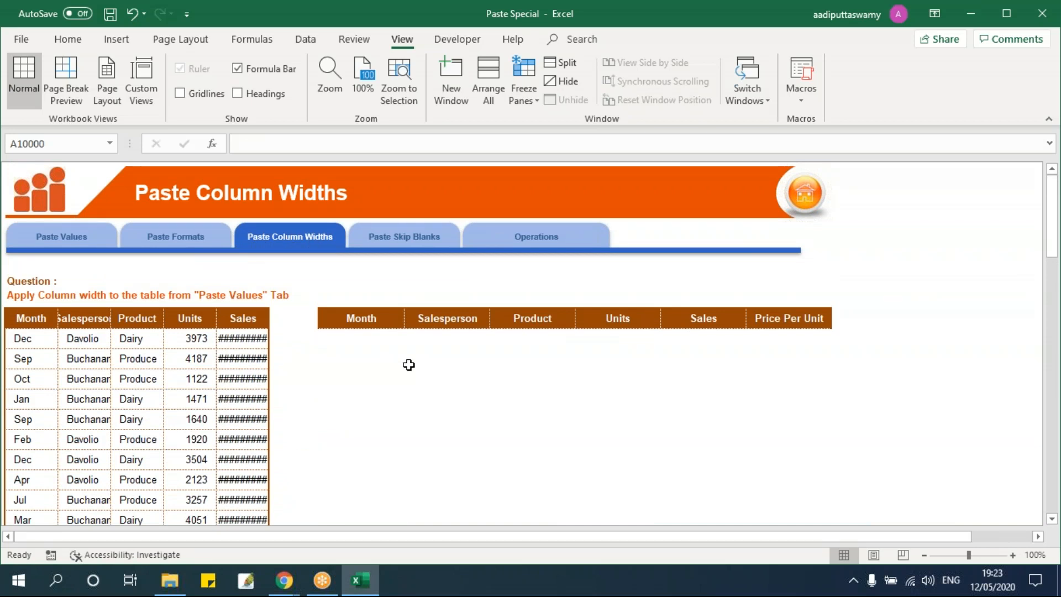
left_click_drag(360, 320, 804, 319)
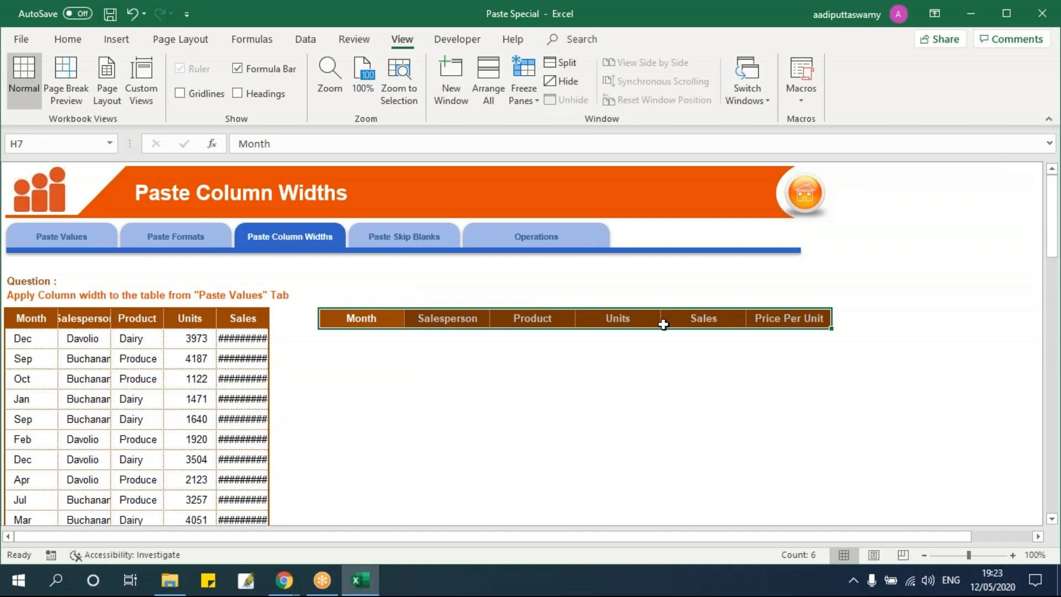
left_click(460, 343)
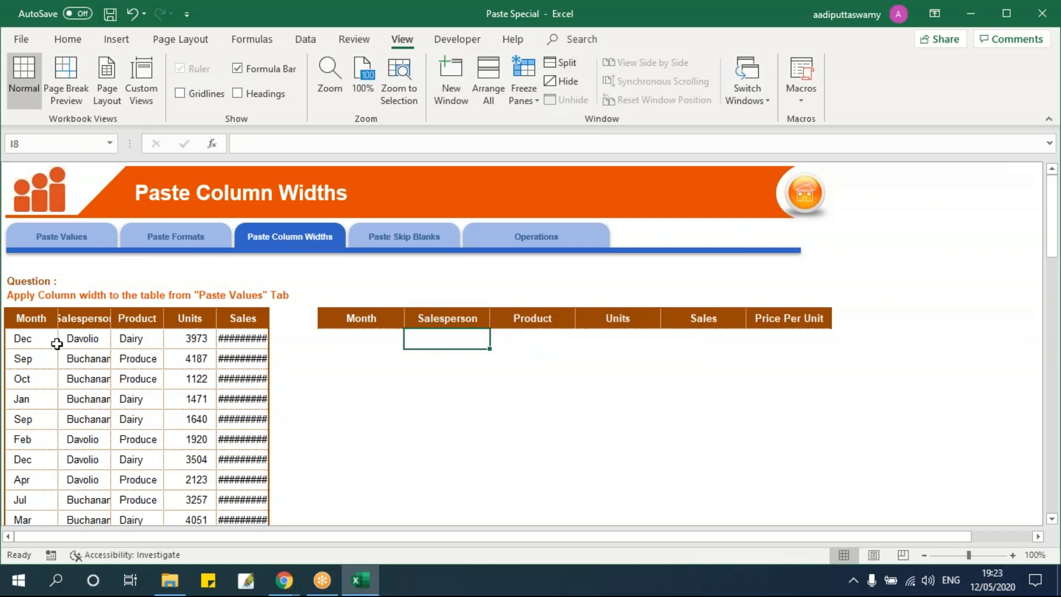
left_click_drag(39, 316, 257, 317)
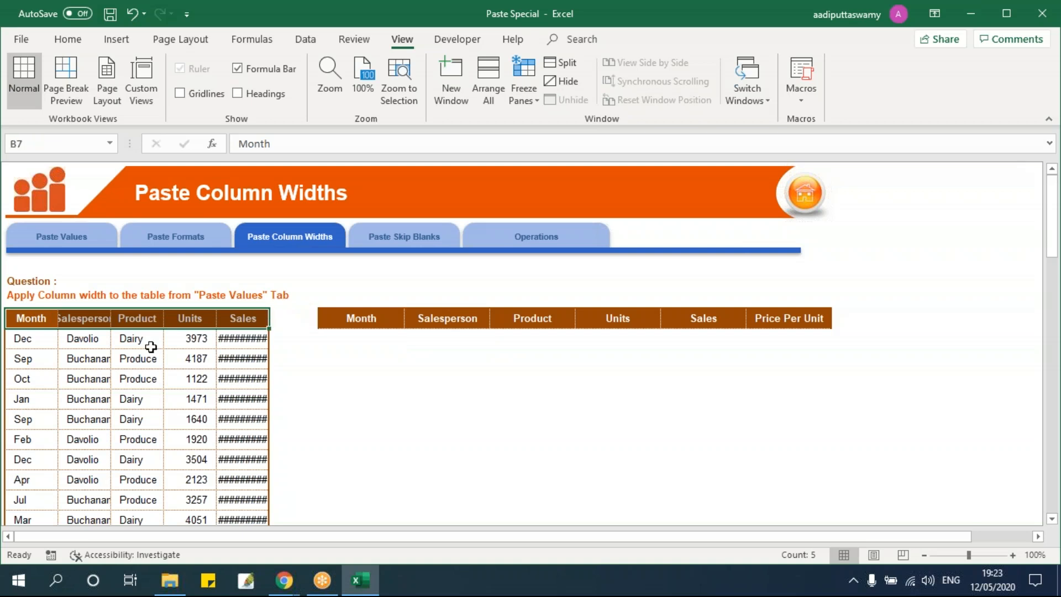
left_click_drag(362, 324, 785, 323)
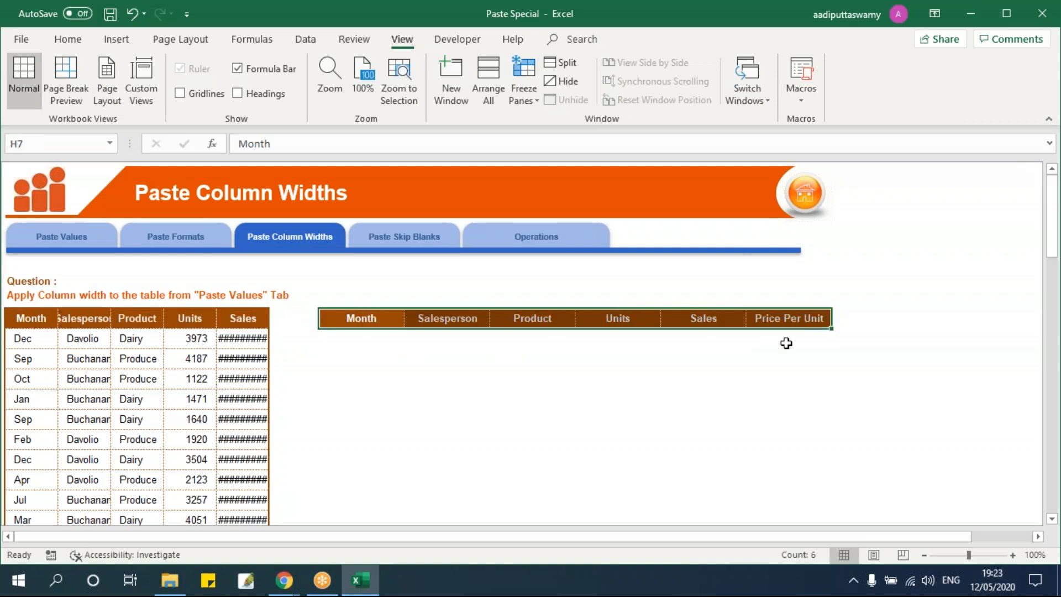
left_click(469, 386)
left_click_drag(367, 317, 766, 323)
left_click(20, 324)
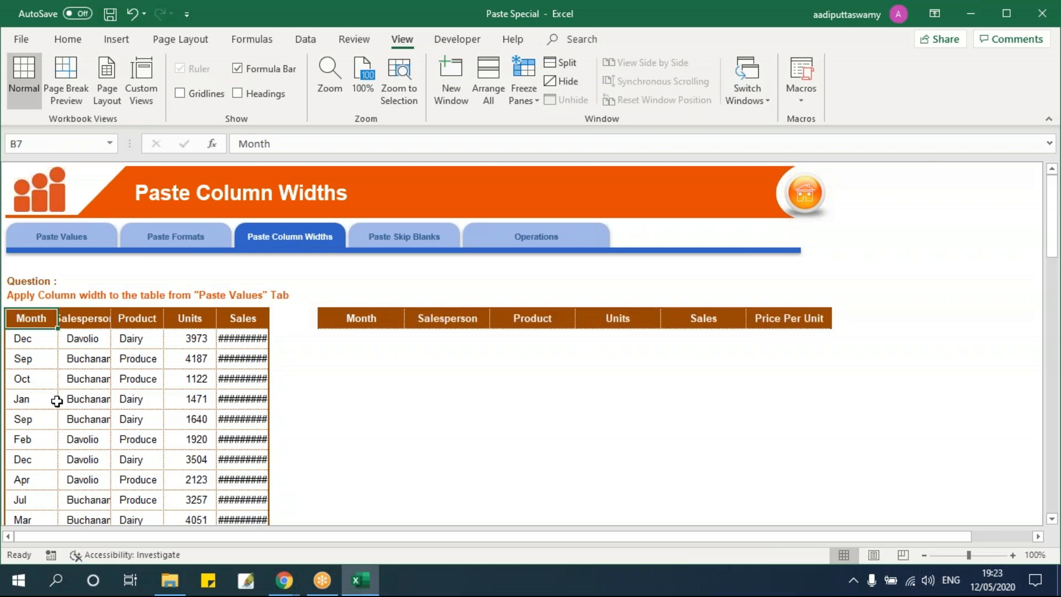
Copy the wide header row from Month in H7 to Price Per Unit and paste its column widths at B7 with Paste Special.
left_click_drag(386, 325, 794, 321)
key("ctrl+c")
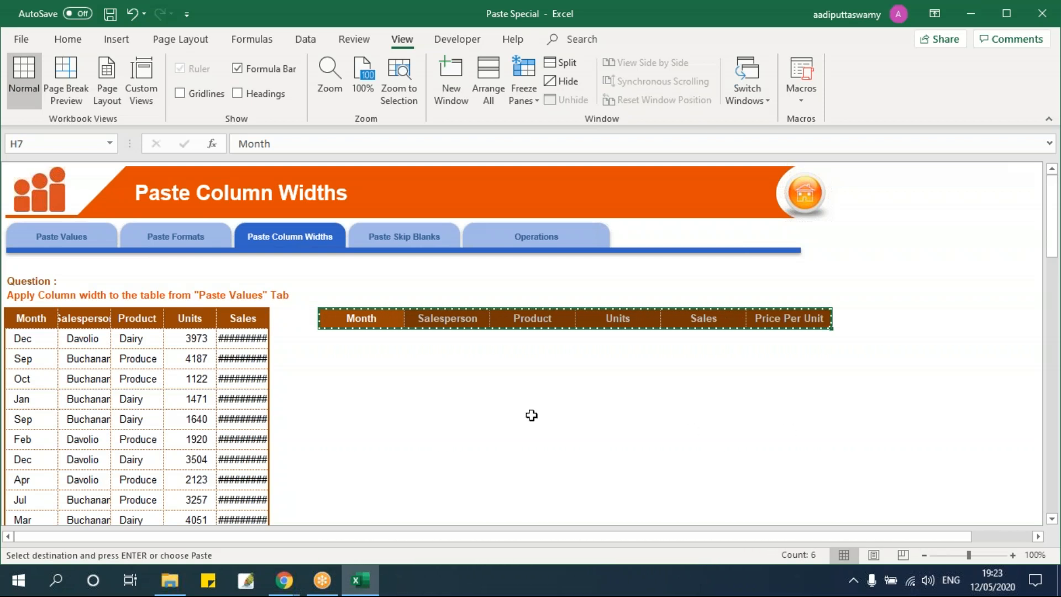
left_click(32, 321)
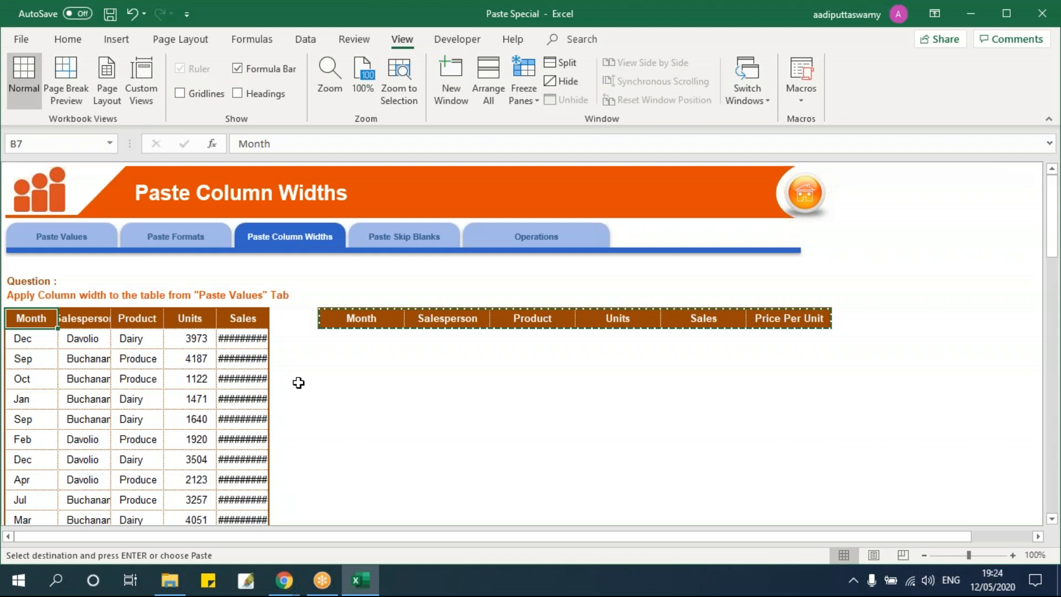
key("alt+e")
key("s")
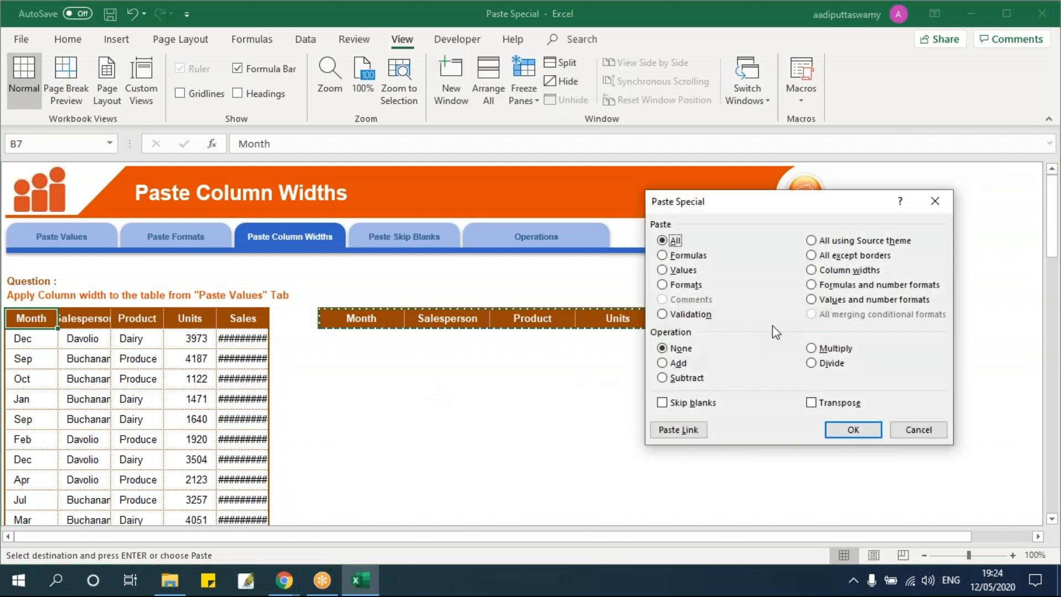
left_click(829, 270)
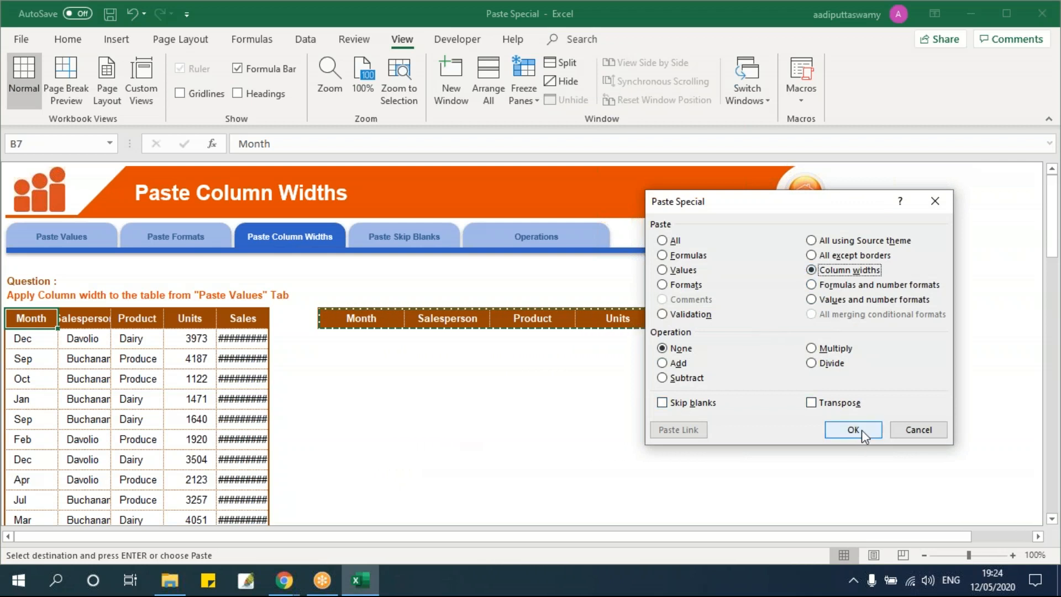
left_click_drag(739, 213, 551, 359)
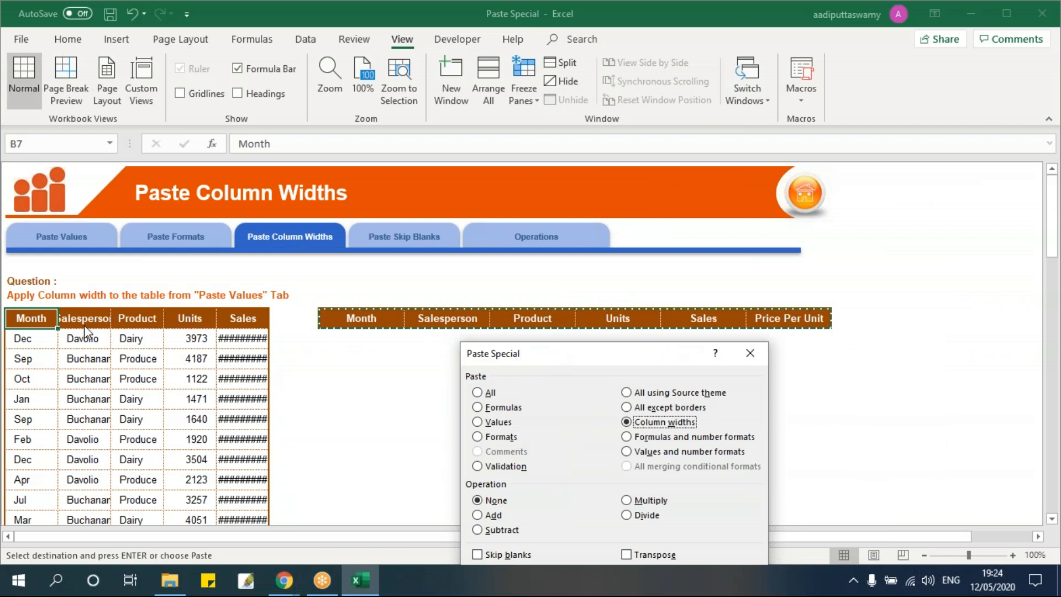
left_click_drag(519, 369, 539, 224)
left_click(685, 434)
left_click(534, 421)
left_click_drag(69, 319, 361, 330)
left_click_drag(560, 318, 995, 318)
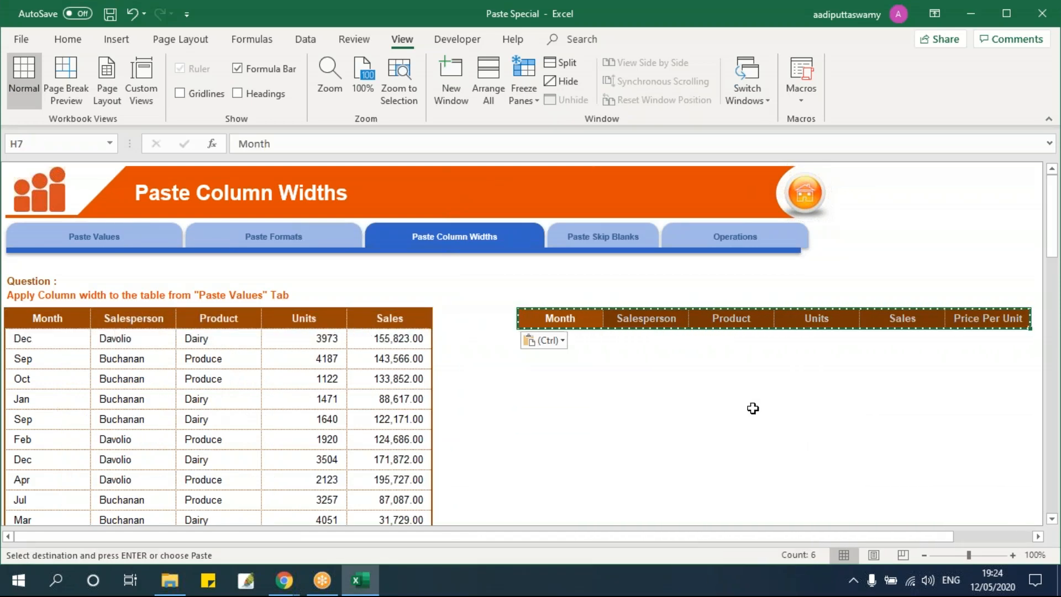
Go to the Paste Skip Blanks sheet and examine both tables from their headers down to their last rows.
left_click(640, 246)
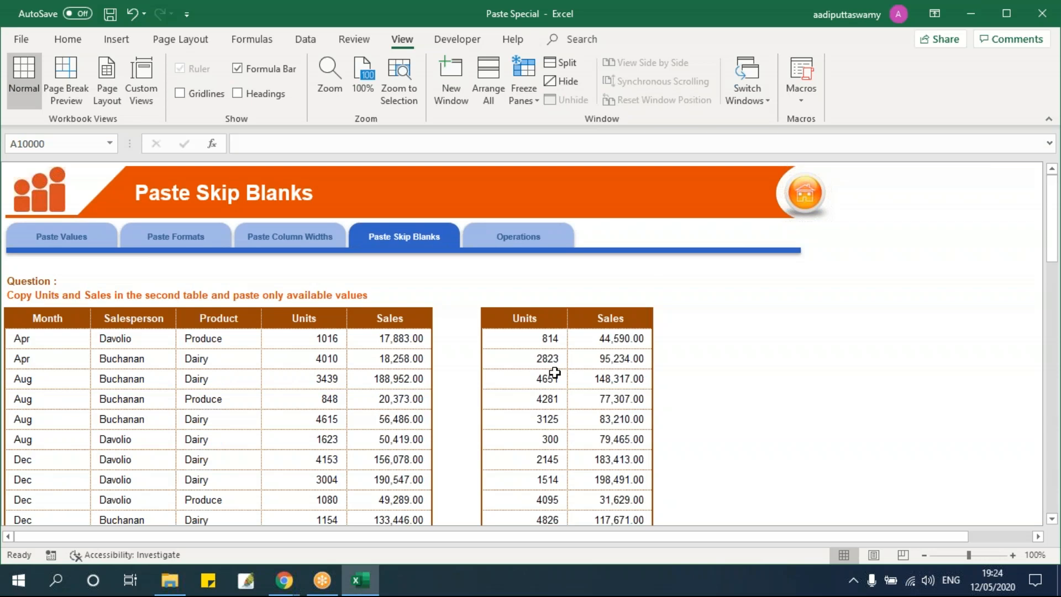
left_click(554, 373)
scroll(467, 381, "down", 3)
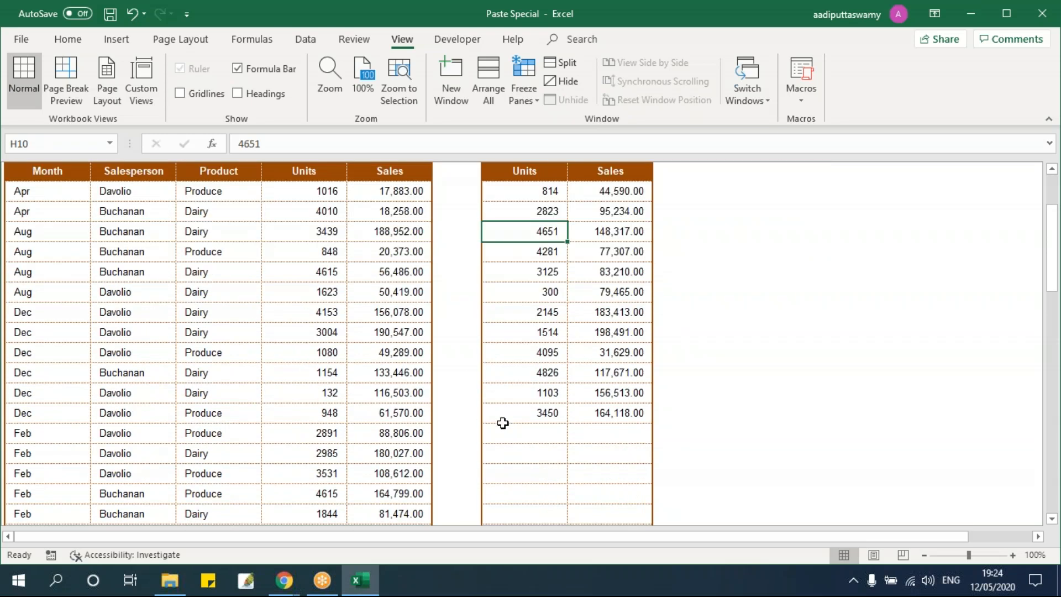
scroll(503, 423, "up", 1)
left_click_drag(51, 244, 388, 358)
scroll(447, 409, "down", 15)
scroll(448, 413, "down", 3)
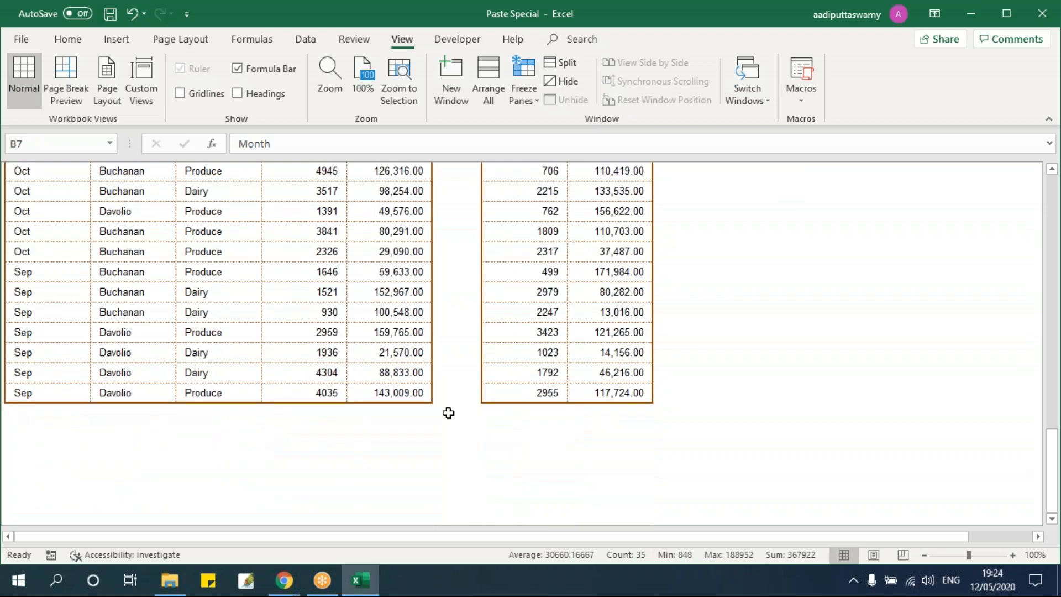
scroll(448, 413, "up", 20)
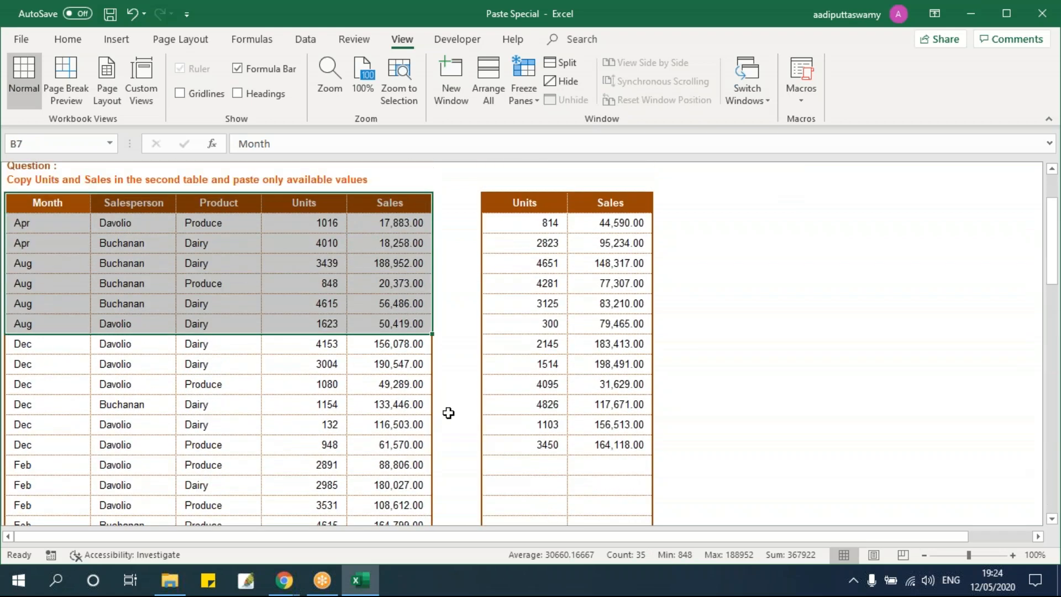
left_click(586, 392)
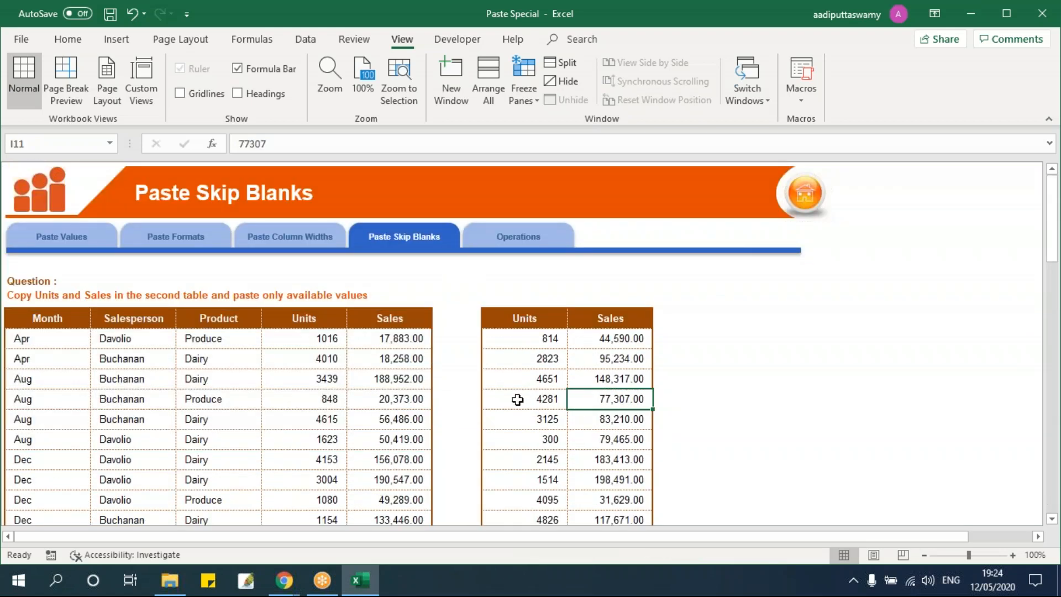
Examine the filled and blank cells of the second Units and Sales table against the matching main-table rows from E20 down.
left_click_drag(533, 328, 606, 471)
scroll(608, 471, "down", 2)
scroll(560, 356, "up", 1)
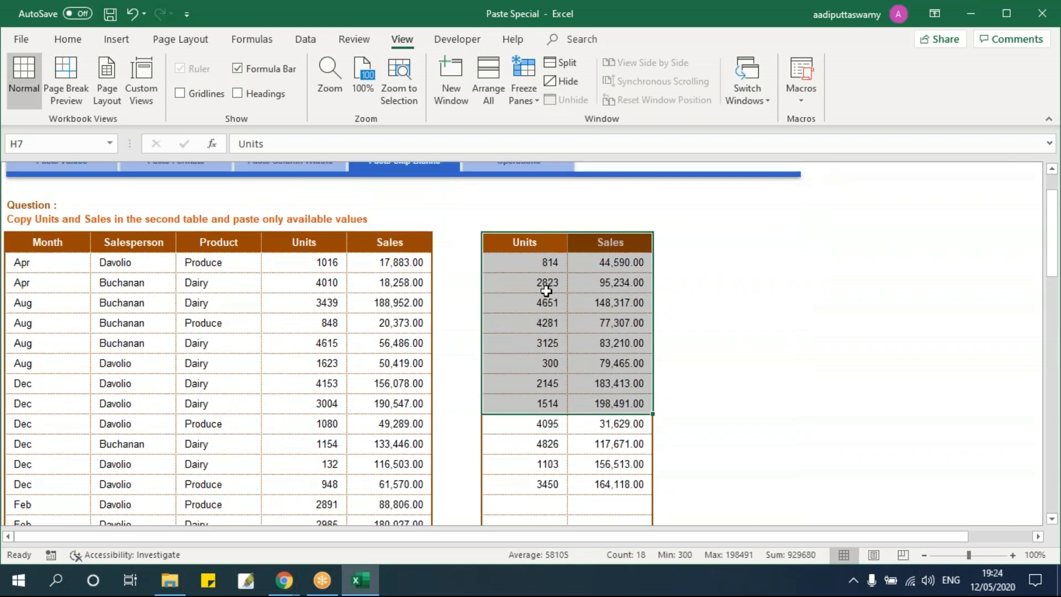
left_click_drag(547, 263, 625, 481)
scroll(625, 481, "down", 4)
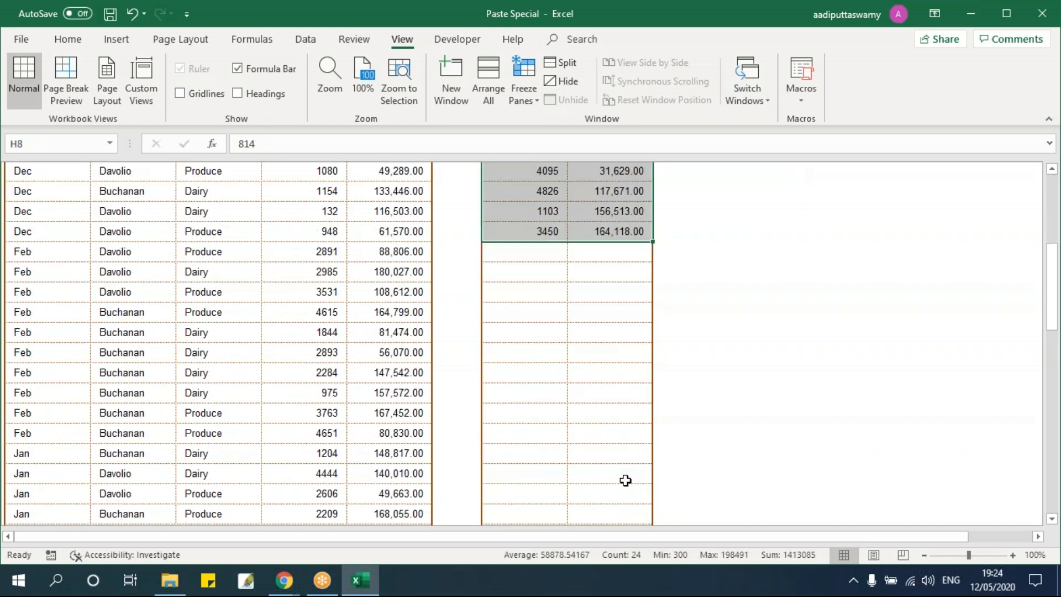
left_click_drag(519, 253, 552, 339)
left_click_drag(316, 252, 427, 441)
scroll(483, 453, "up", 2)
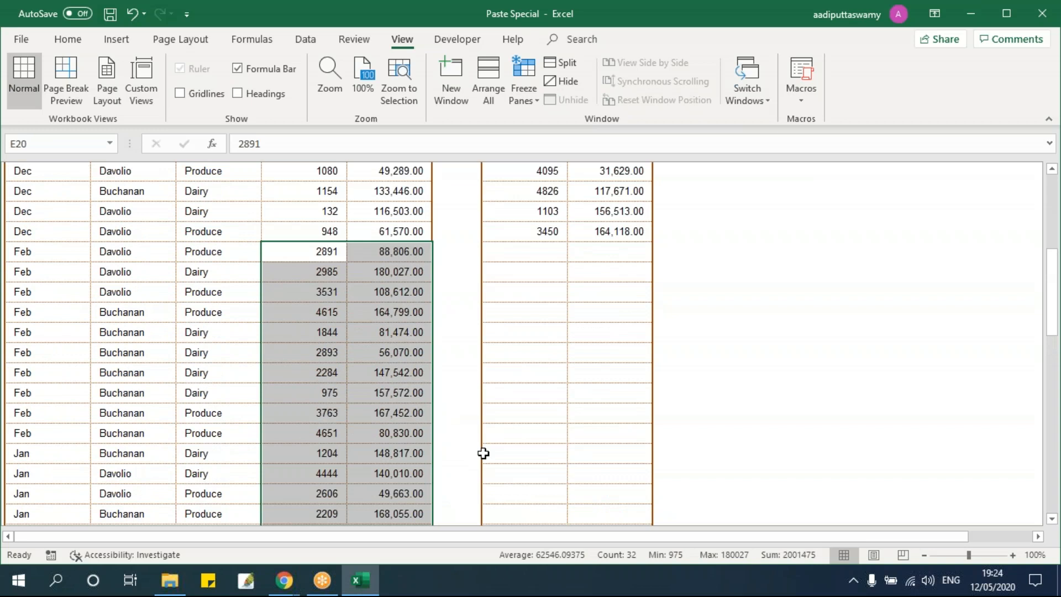
Compare the main table's Units and Sales with the second table's blank cells from row 20 and its filled July and June cells from row 37.
scroll(483, 453, "up", 2)
left_click(389, 331)
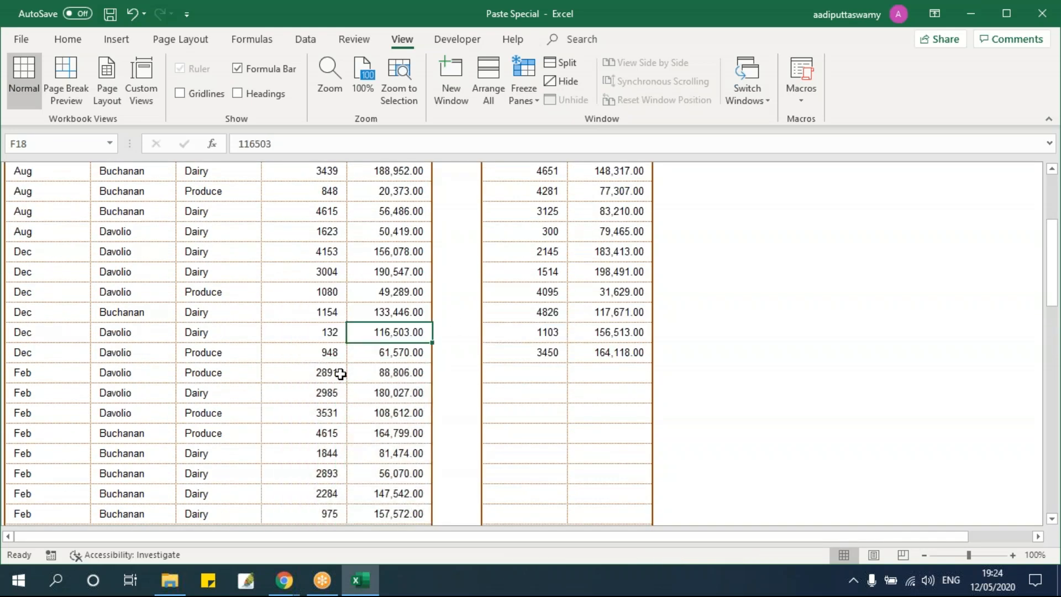
left_click_drag(324, 374, 634, 452)
scroll(635, 454, "down", 4)
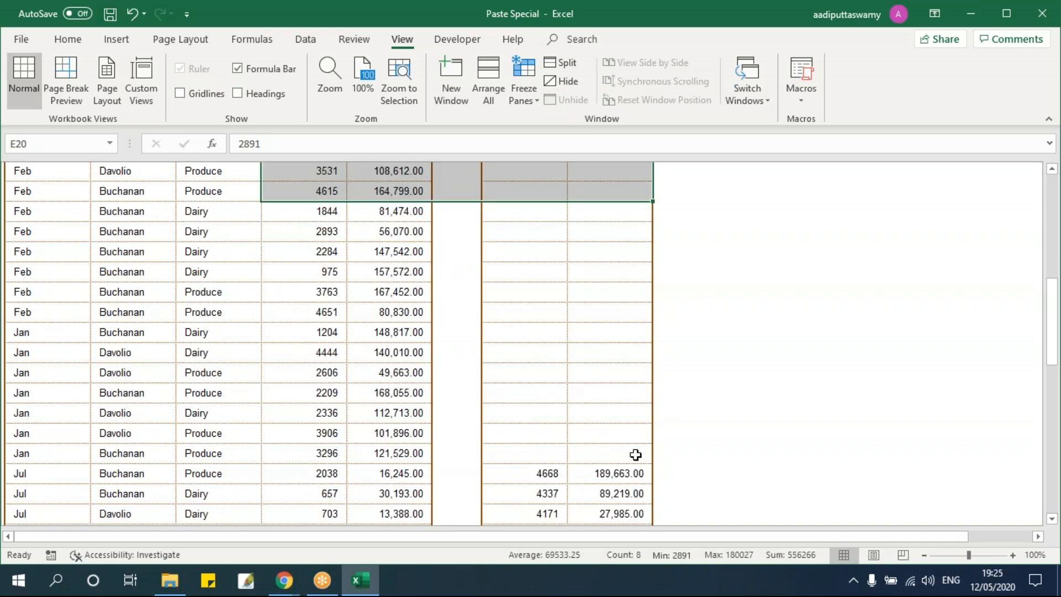
left_click(635, 454, "shift")
scroll(667, 457, "up", 2)
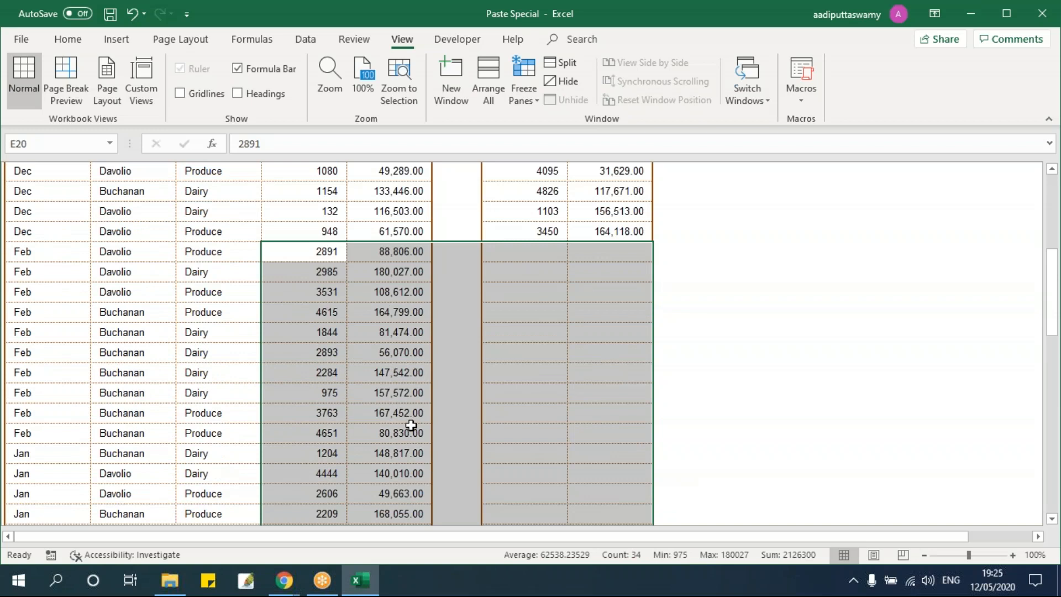
scroll(410, 424, "down", 6)
left_click_drag(350, 232, 638, 377)
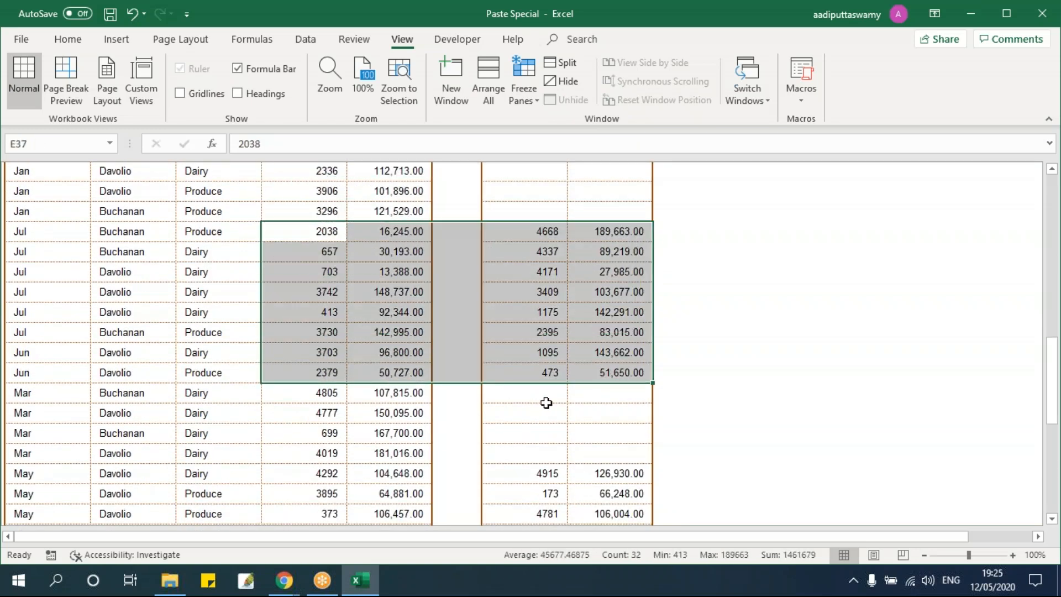
Try copying the second table's Units and Sales, headers included, and pasting them normally over the main table from E7.
scroll(545, 402, "up", 12)
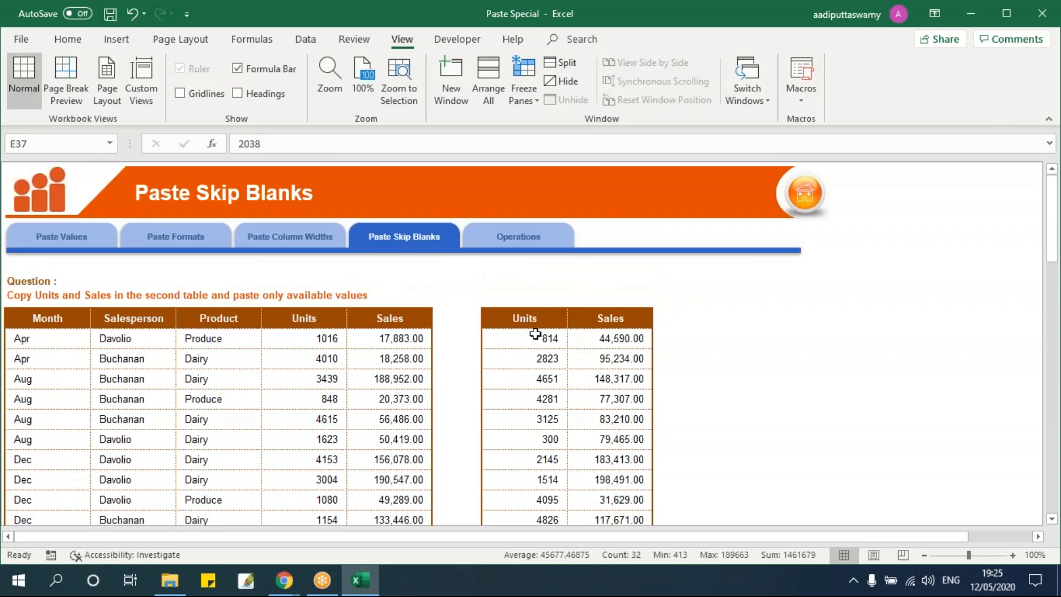
left_click(528, 316)
scroll(611, 441, "down", 14)
scroll(615, 444, "down", 6)
left_click(615, 340, "shift")
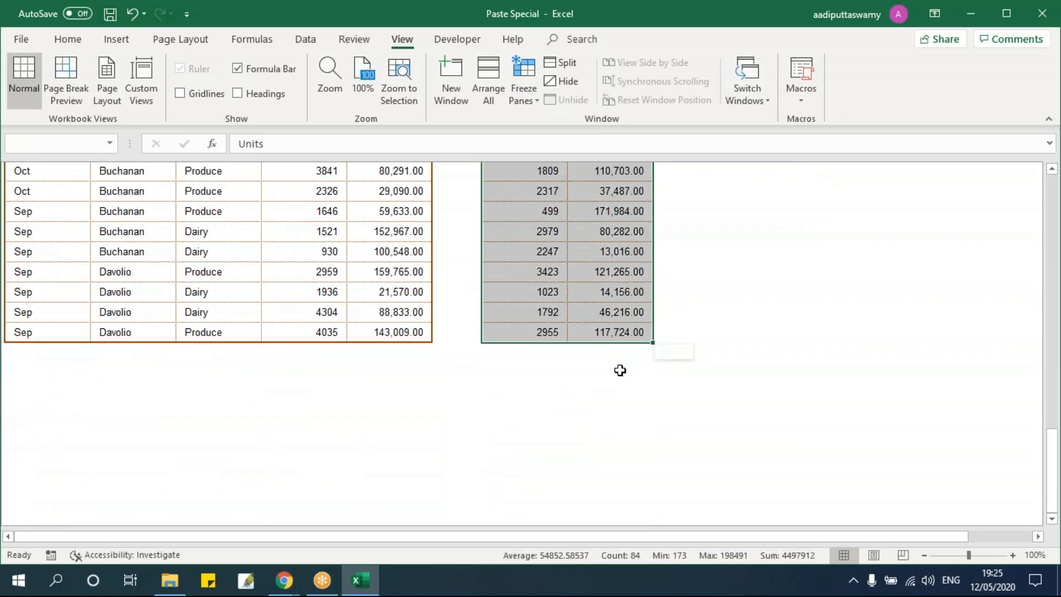
key("ctrl+c")
scroll(625, 390, "up", 4)
scroll(338, 303, "up", 10)
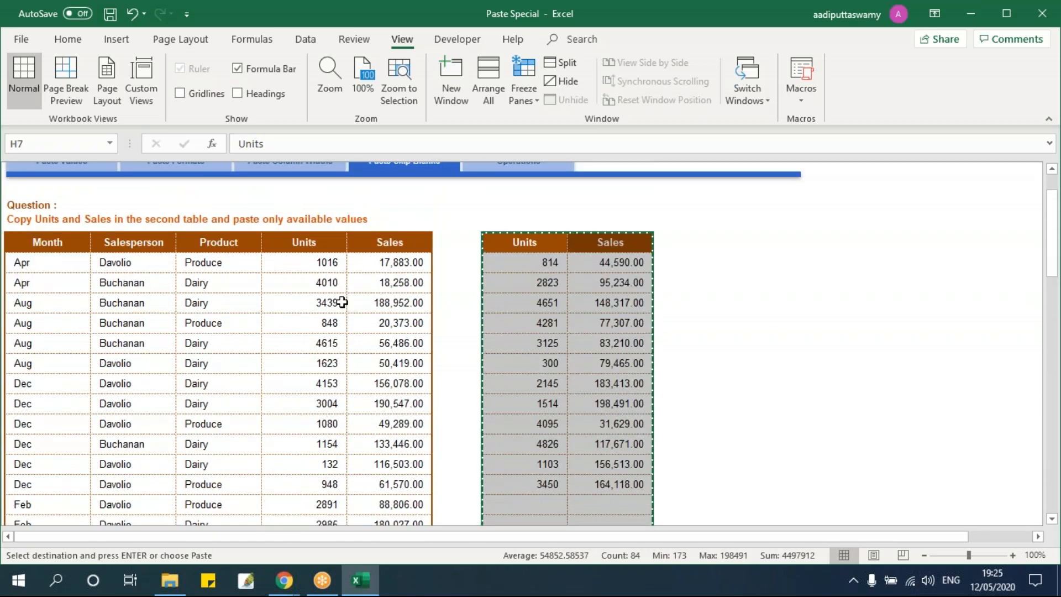
left_click(315, 243)
key("ctrl+v")
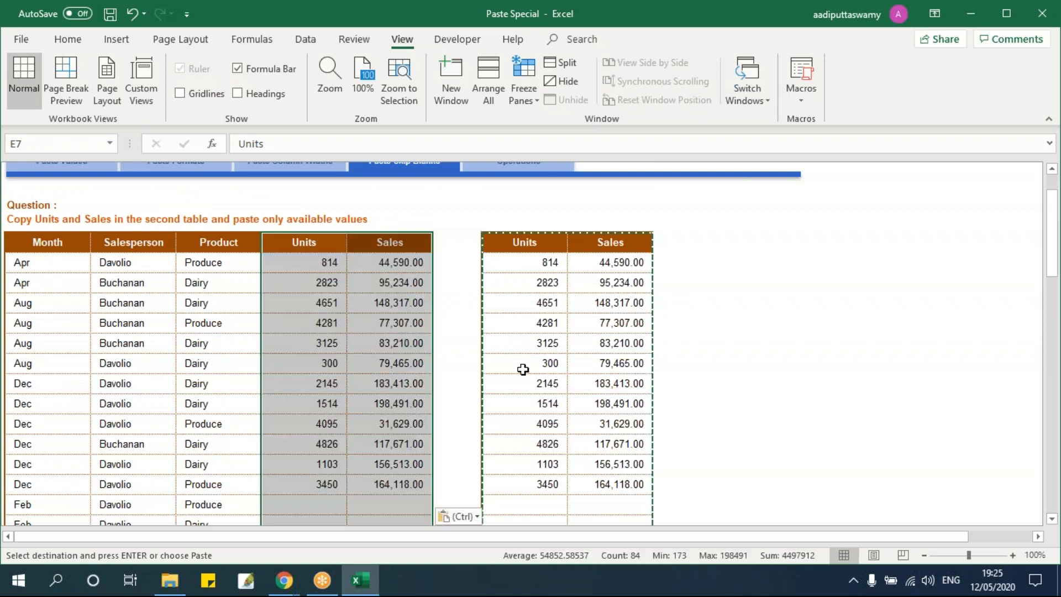
scroll(506, 387, "down", 4)
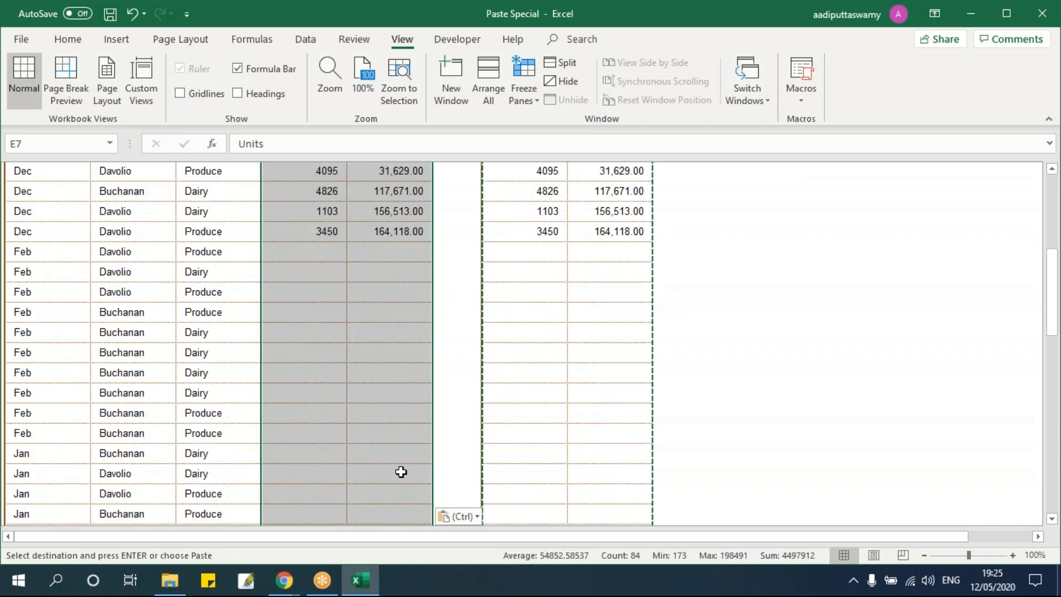
Undo the normal paste over the main table and cancel the pending copy.
key("ctrl+z")
left_click(574, 406)
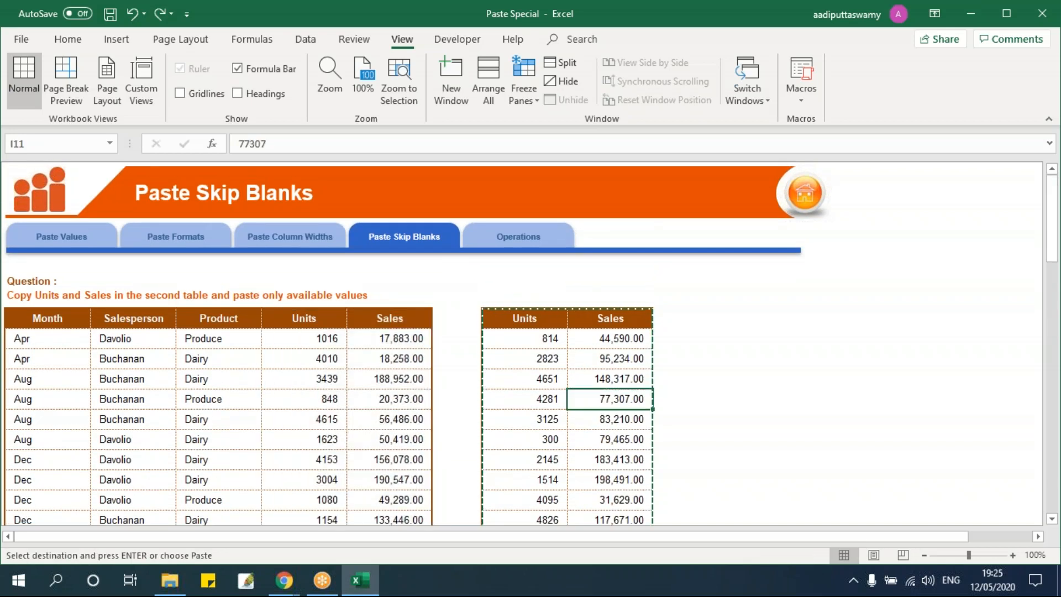
key("Escape")
Examine the second table's filled rows from H8 and blank rows from H20 beside the main table's Units and Sales values.
scroll(563, 402, "down", 5)
scroll(544, 279, "up", 3)
left_click_drag(544, 261, 611, 475)
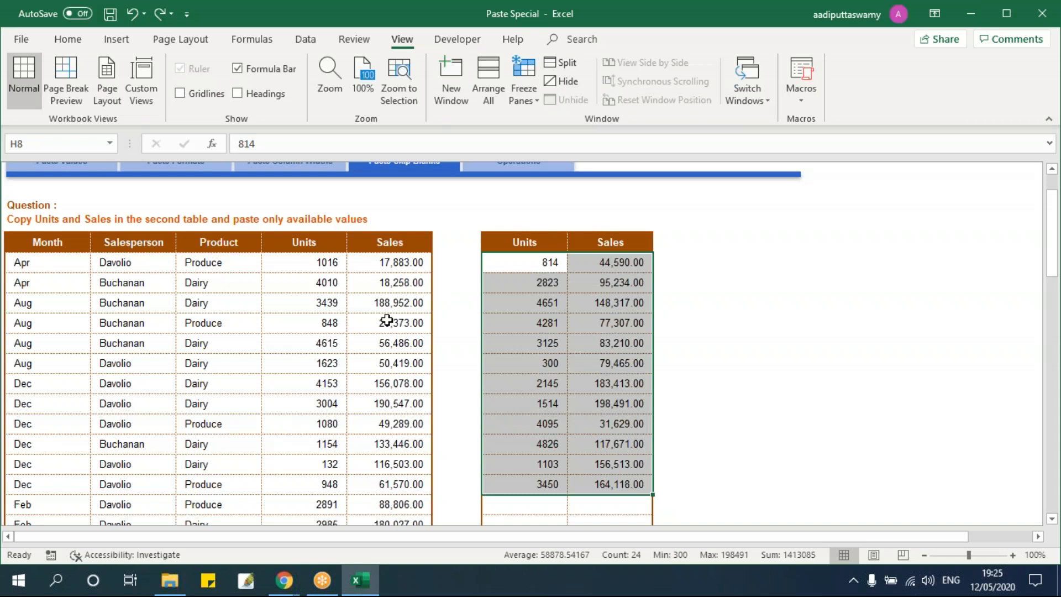
scroll(565, 378, "down", 6)
scroll(552, 332, "up", 1)
left_click_drag(530, 191, 605, 453)
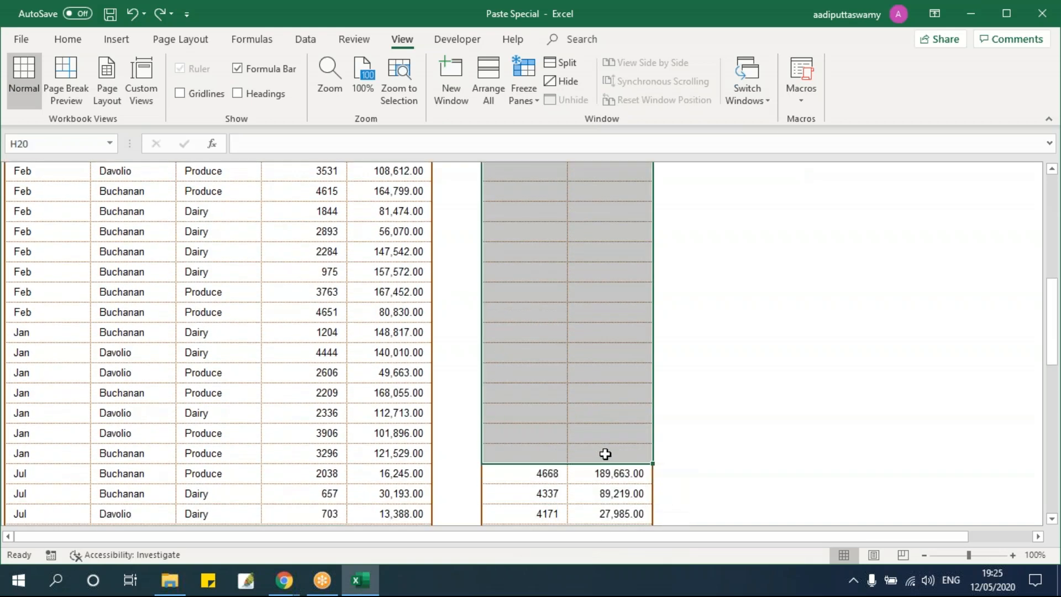
scroll(366, 407, "up", 3)
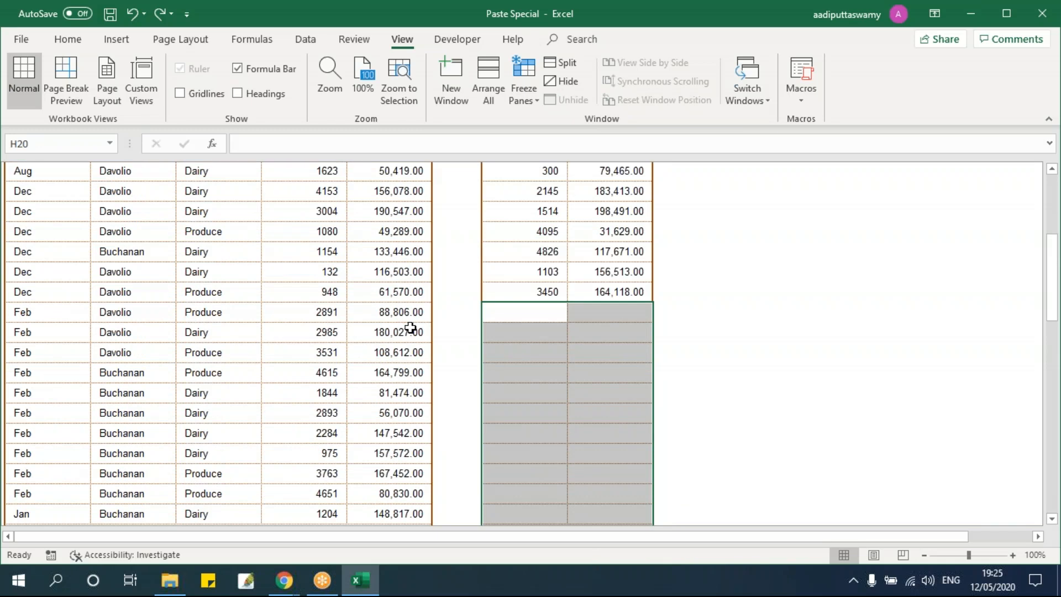
left_click_drag(338, 316, 392, 450)
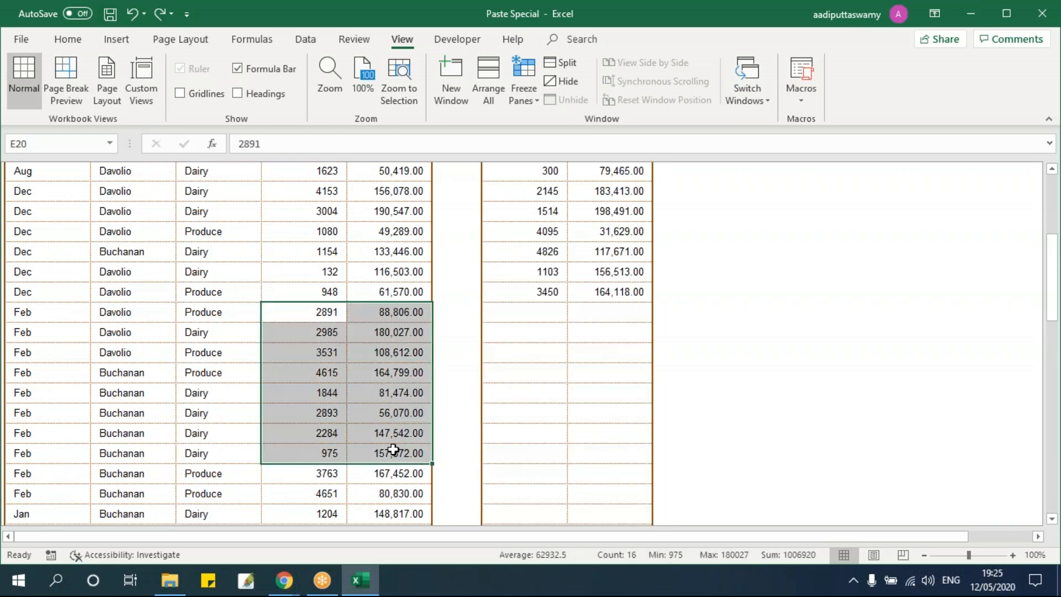
Copy the main table's full Units and Sales columns from E7 and paste them as a reference copy at L7.
scroll(329, 267, "up", 3)
left_click_drag(312, 234, 376, 315)
key("ctrl+shift+Down")
key("ctrl+c")
key("Right")
key("Right")
key("Right")
key("Right")
key("Right")
key("Right")
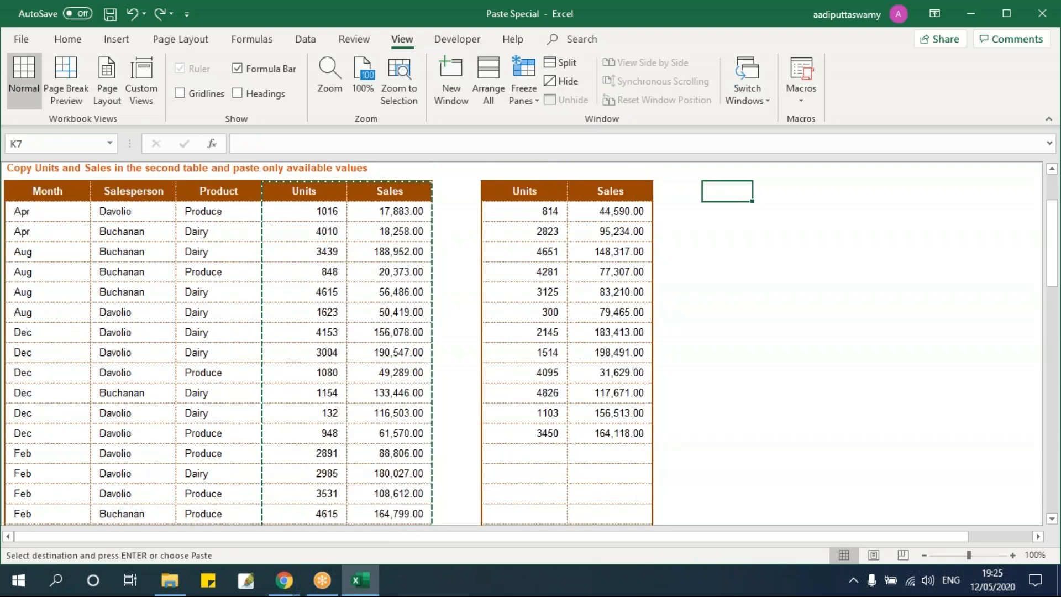
key("Right")
key("ctrl+v")
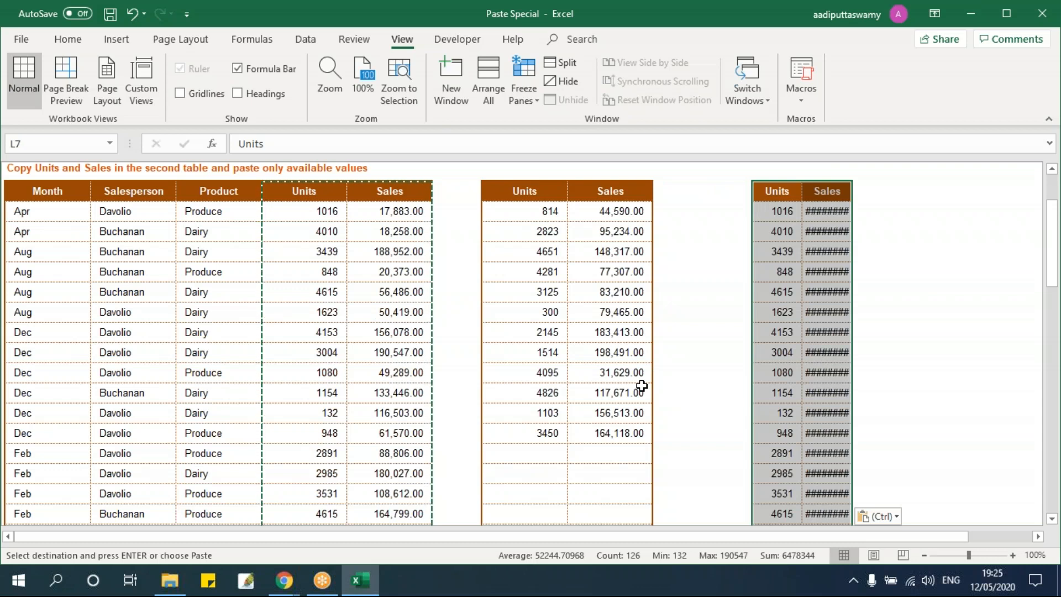
Set the column width of the pasted Units and Sales reference columns to 12.
key("alt+h")
type("ow")
type("12")
key("Return")
left_click(810, 319)
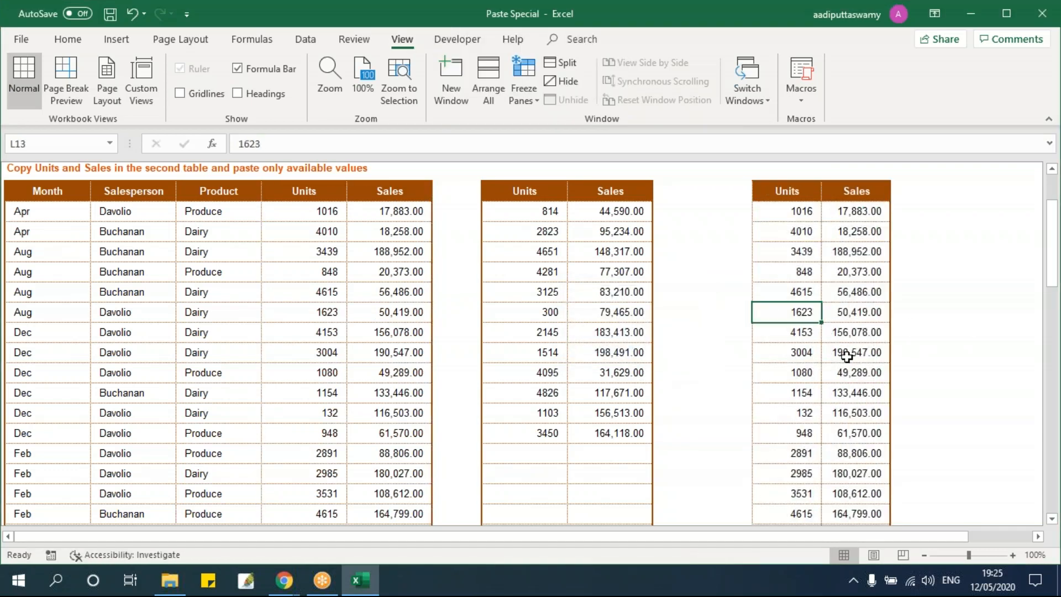
Copy the second table's Units and Sales columns from the headers at H7 through the last row, including the blank cells.
left_click_drag(789, 193, 862, 373)
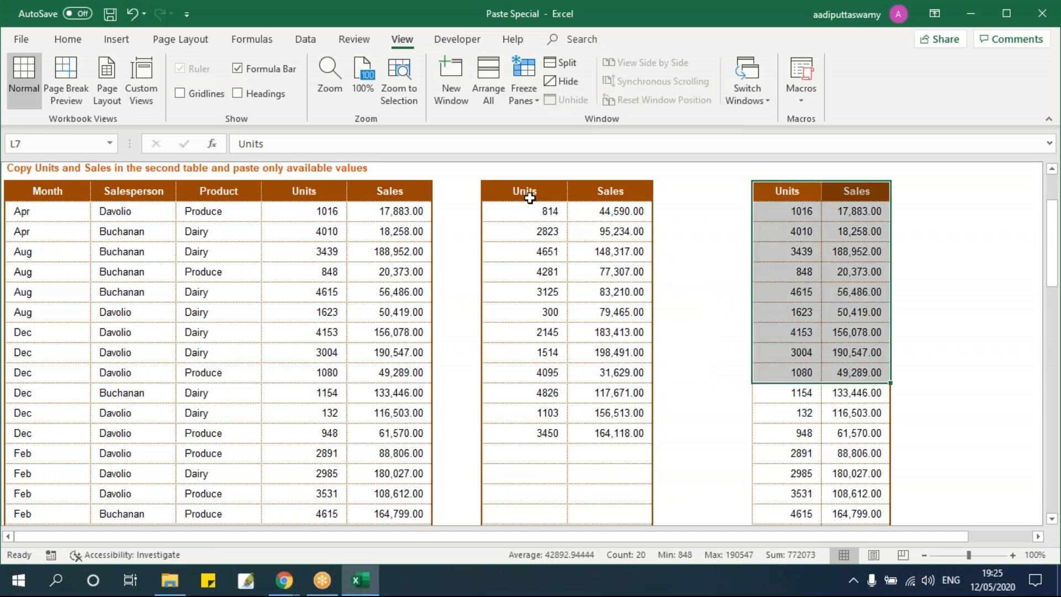
left_click_drag(531, 192, 625, 385)
scroll(625, 442, "down", 7)
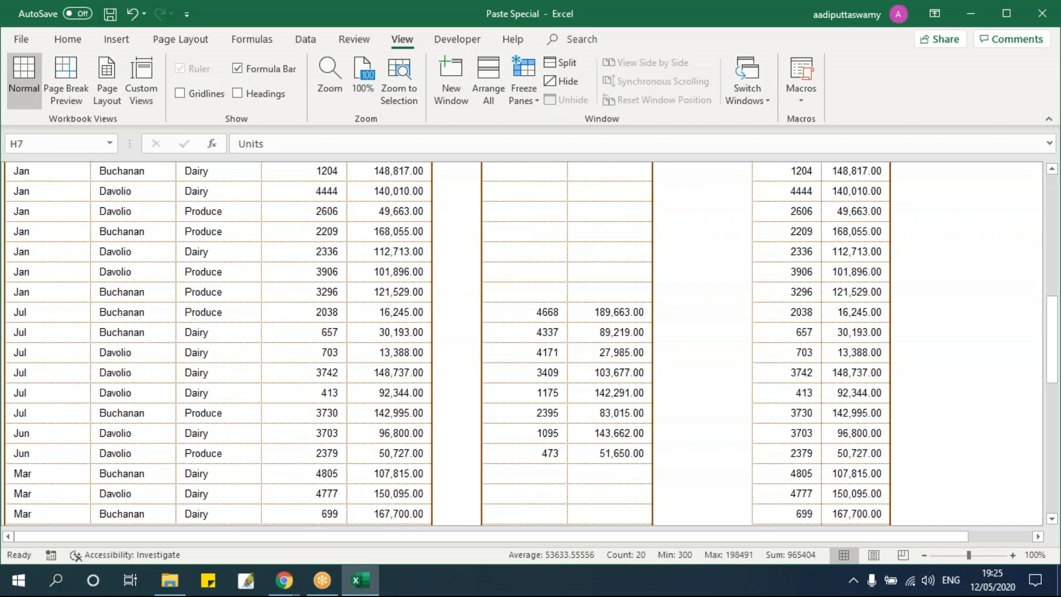
scroll(625, 498, "down", 8)
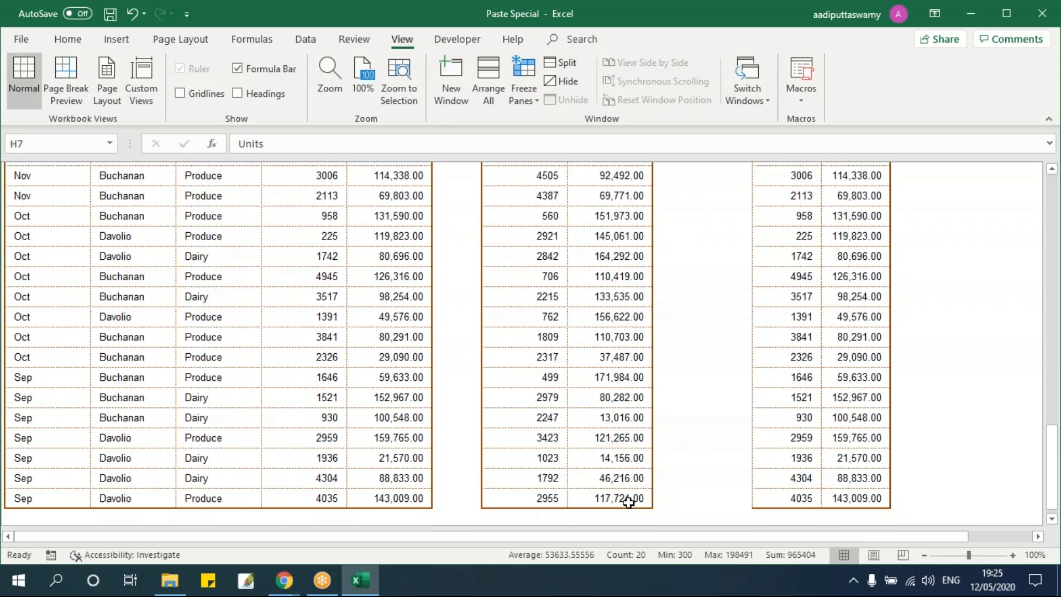
left_click(616, 411, "shift")
key("ctrl+c")
scroll(663, 449, "up", 5)
scroll(663, 449, "up", 10)
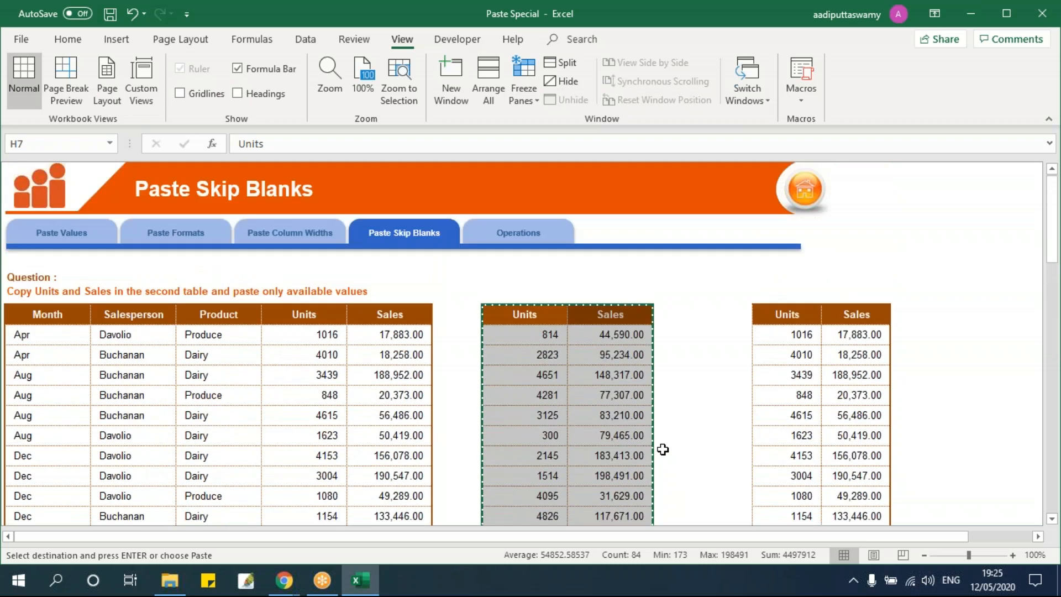
Paste the copied Units and Sales at E7 using Paste Special with Values and Skip blanks.
left_click(303, 319)
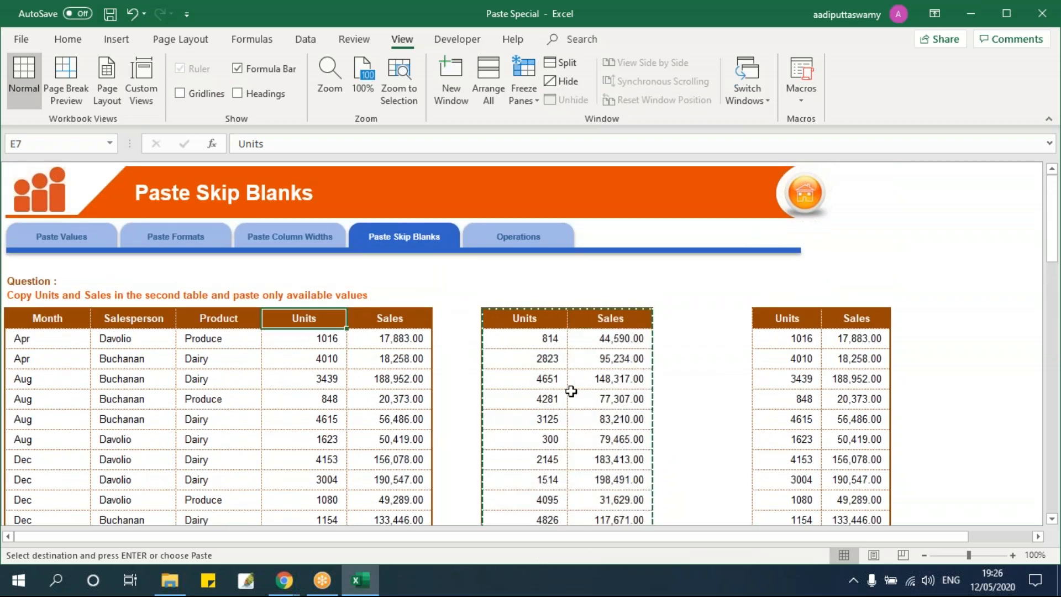
key("alt")
key("e")
key("s")
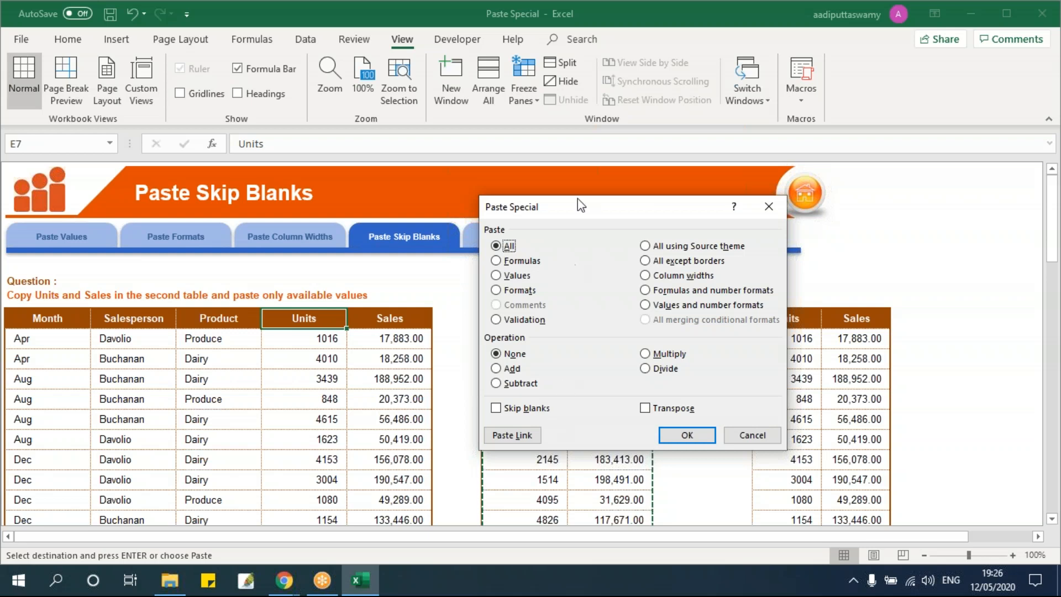
left_click_drag(577, 206, 686, 170)
left_click(626, 241)
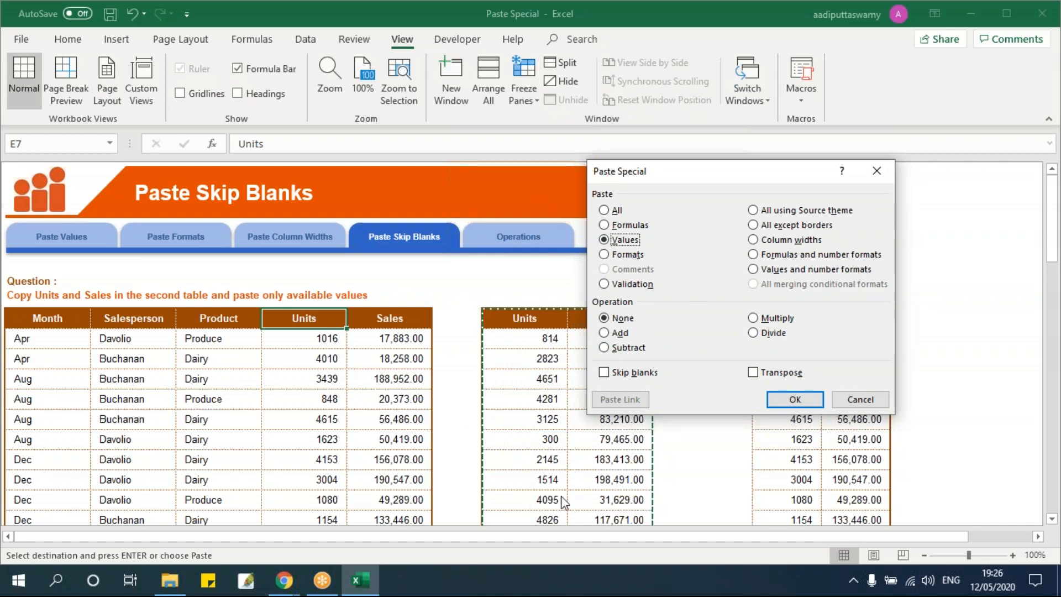
left_click(637, 378)
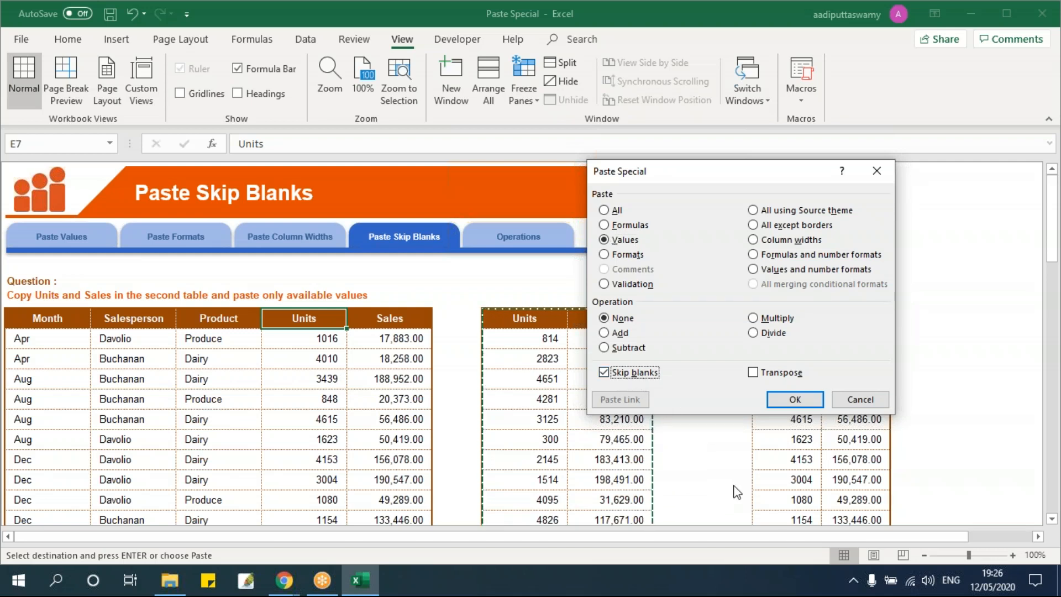
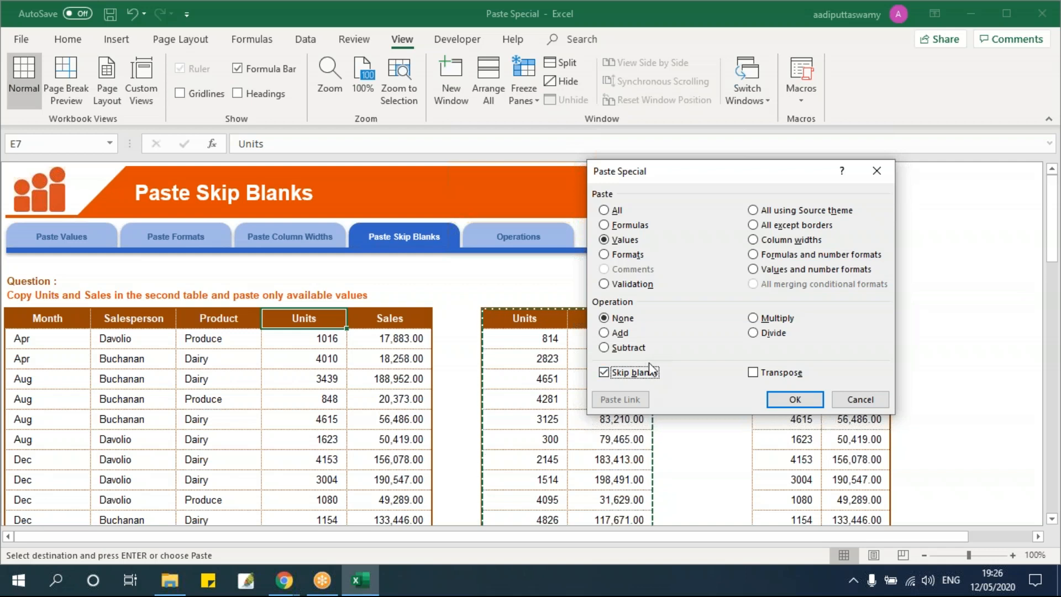
left_click(794, 399)
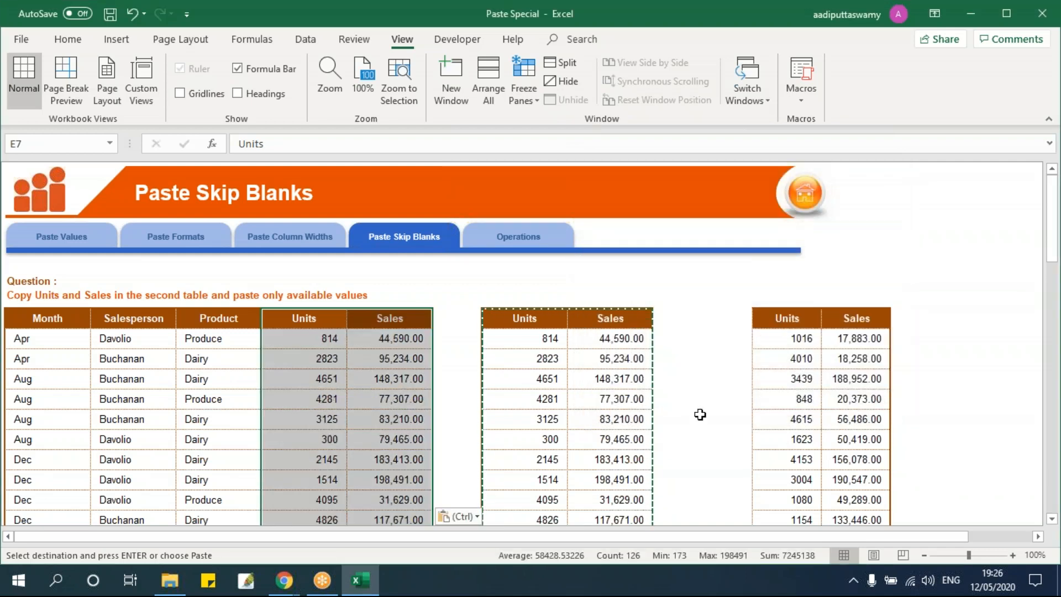
Compare the main table's Units and Sales with the second table and the reference copy, for the February rows and the rows from E8.
scroll(610, 423, "down", 1)
scroll(613, 423, "down", 2)
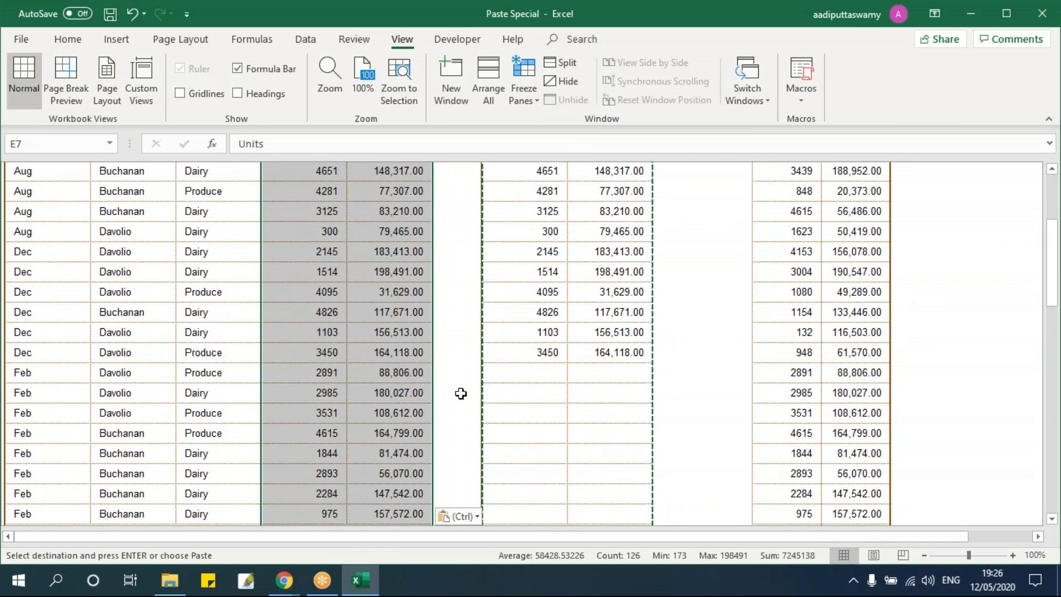
left_click_drag(326, 371, 841, 486)
scroll(385, 335, "up", 2)
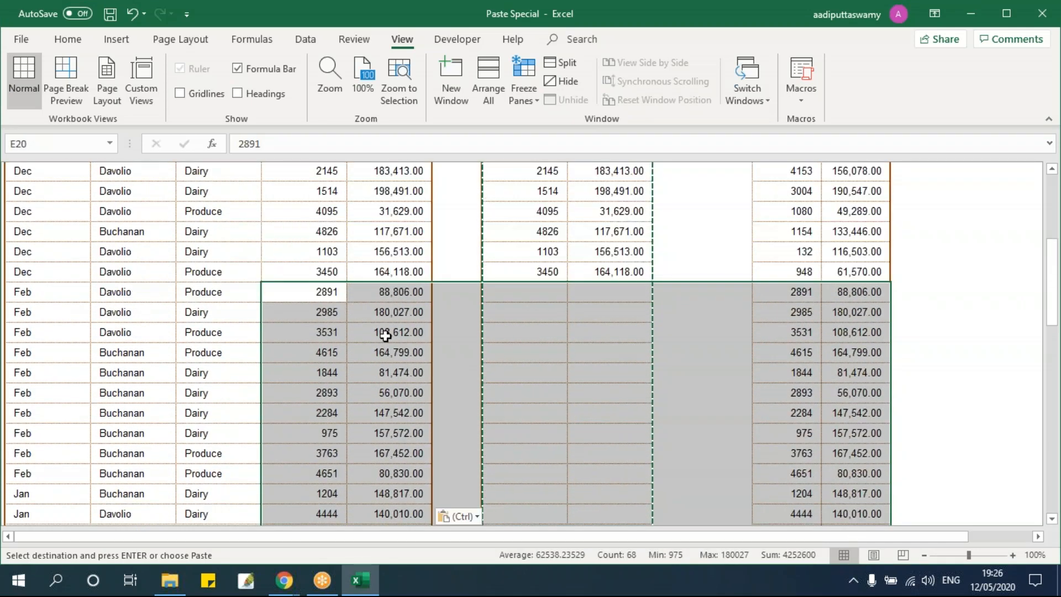
scroll(383, 368, "up", 4)
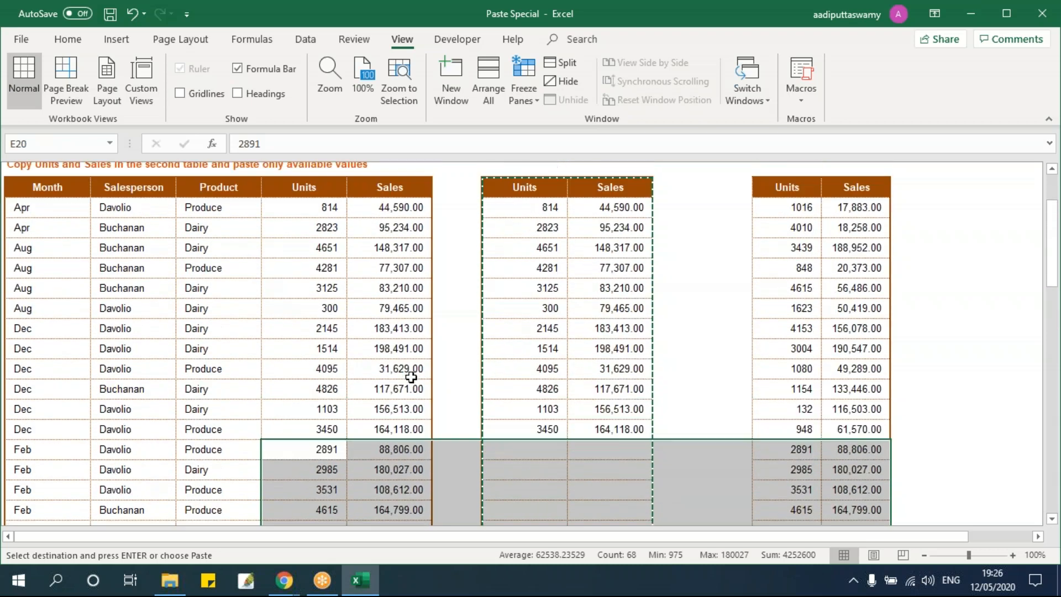
left_click_drag(329, 233, 845, 449)
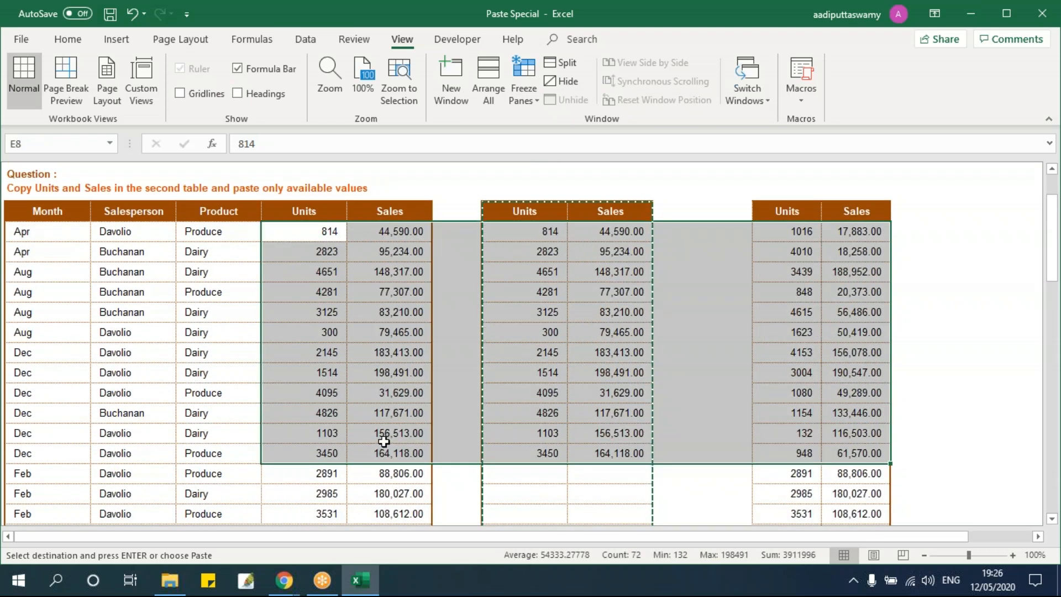
Examine the skip-blanks paste by comparing the Units and Sales rows of the three tables, and cancel the copy mode.
scroll(445, 434, "down", 8)
scroll(448, 436, "down", 3)
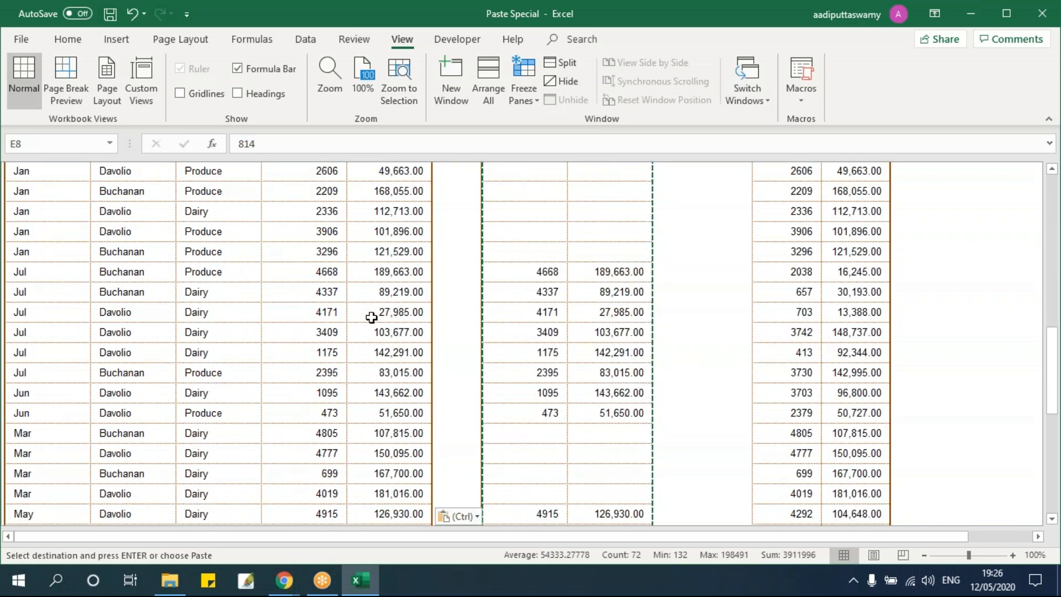
left_click_drag(329, 272, 868, 414)
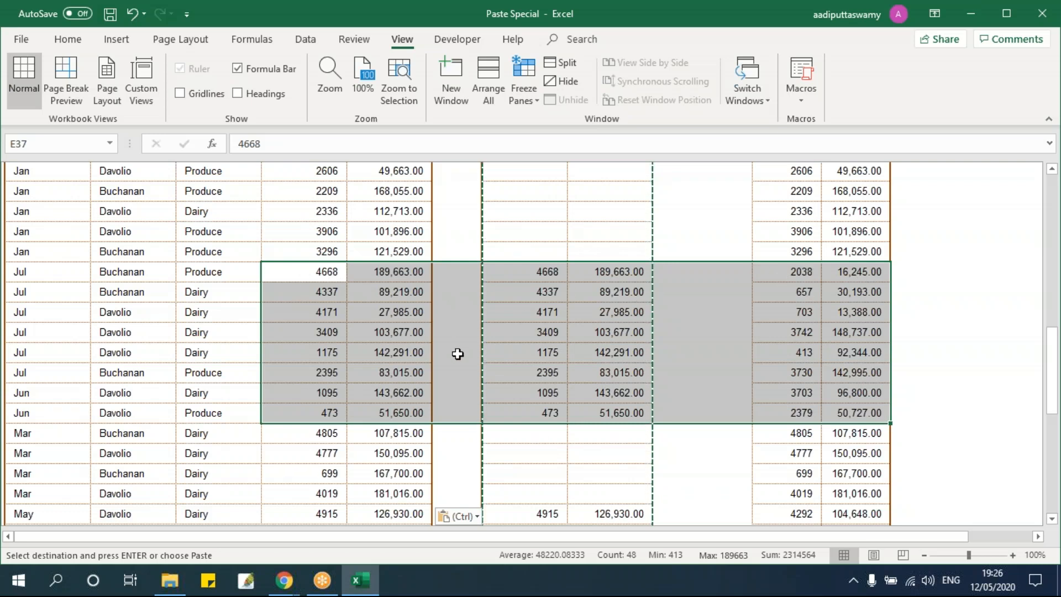
scroll(457, 353, "down", 7)
scroll(457, 354, "up", 5)
scroll(457, 354, "up", 10)
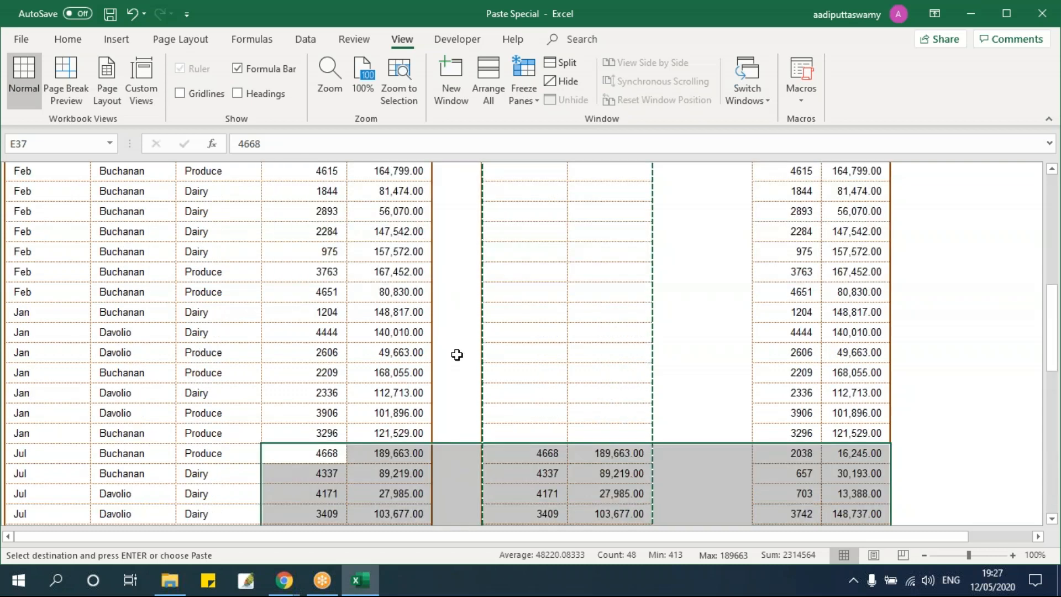
left_click(402, 381)
key("Escape")
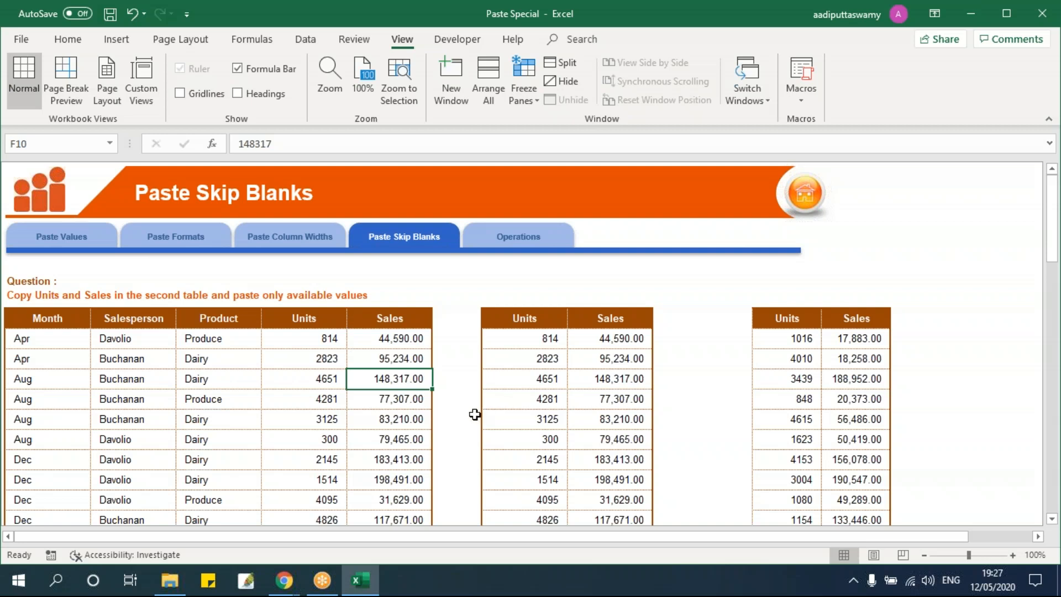
left_click(340, 385)
left_click(574, 379)
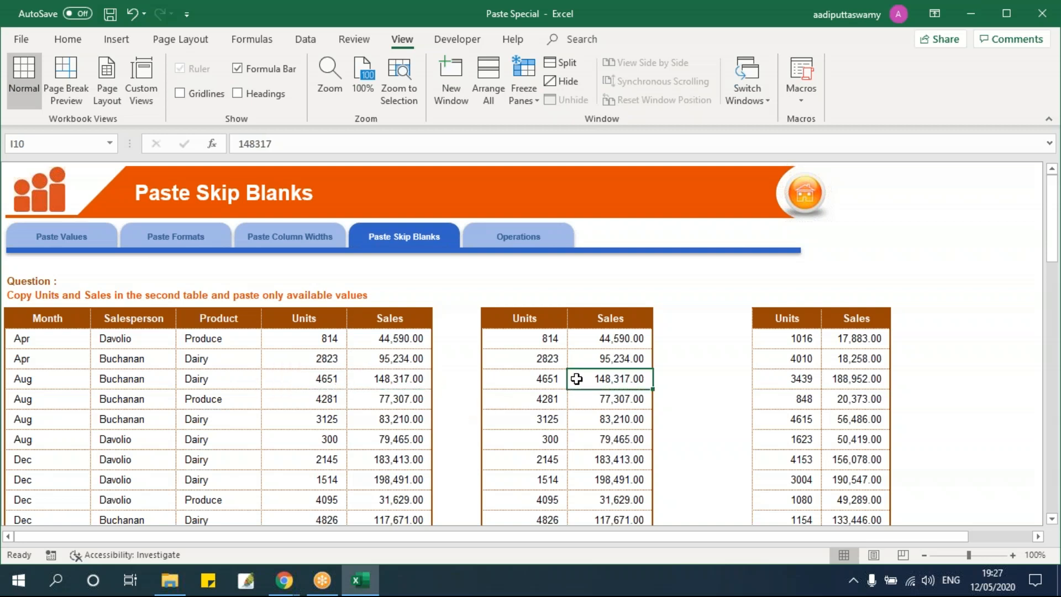
Open the Operations sheet and look over the Forecast and Actual values in its product table.
left_click(530, 243)
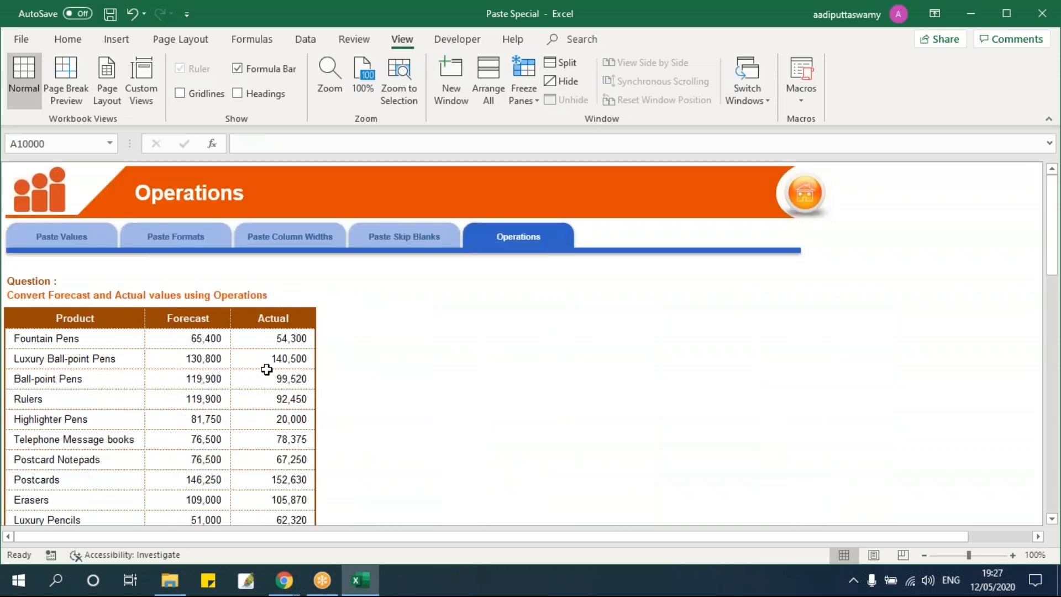
left_click(267, 366)
scroll(367, 371, "down", 1)
scroll(366, 371, "down", 1)
scroll(367, 371, "up", 1)
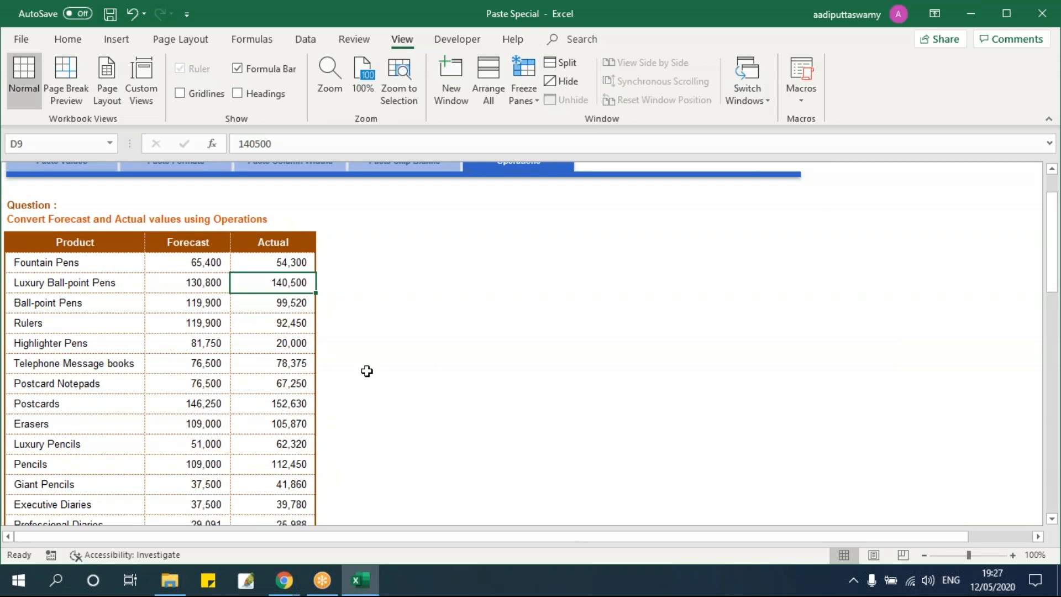
scroll(367, 370, "up", 2)
left_click(272, 336)
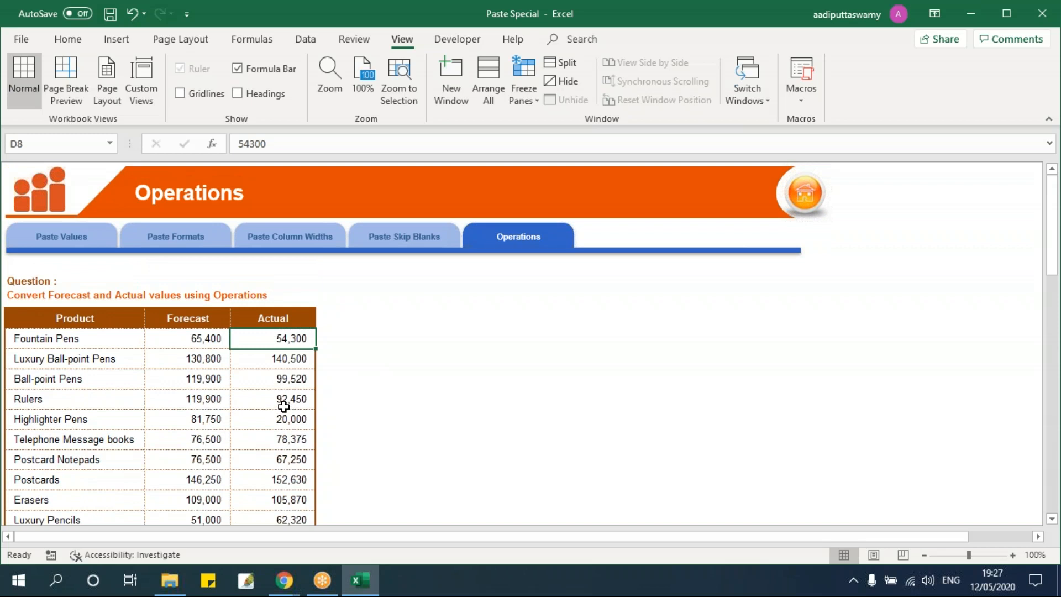
Try dividing the Actual values by 12 with the formula =D8/12 filled from E8 to E16.
left_click(338, 342)
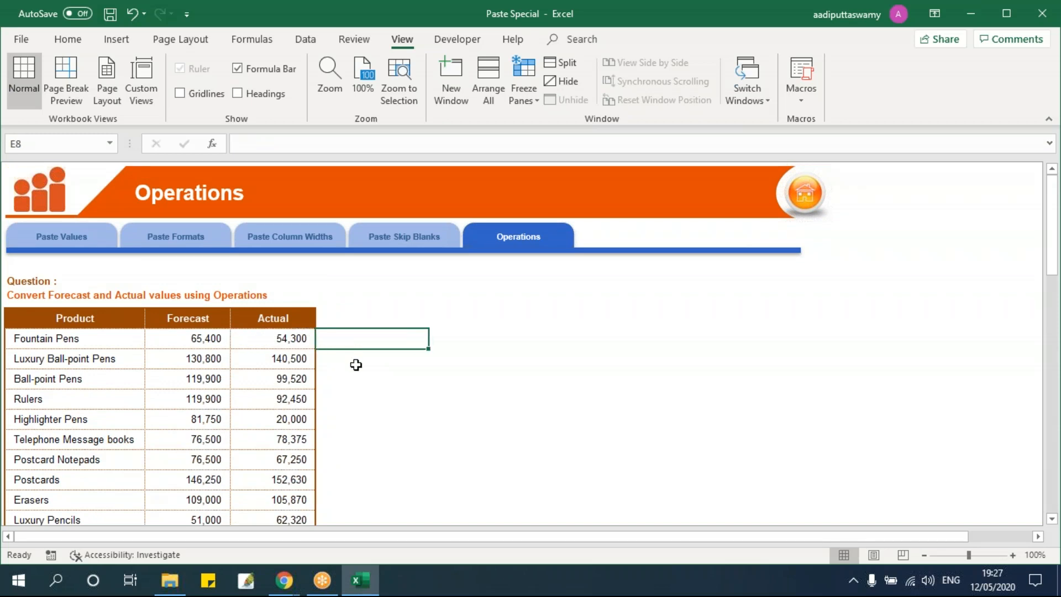
type("=")
key("Left")
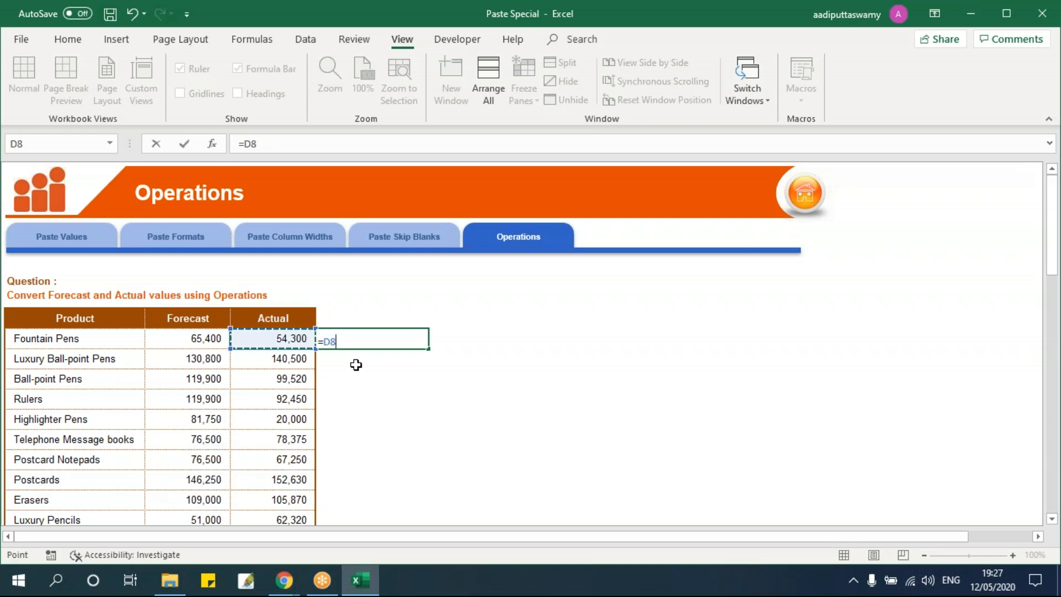
type("/12")
key("ctrl+Return")
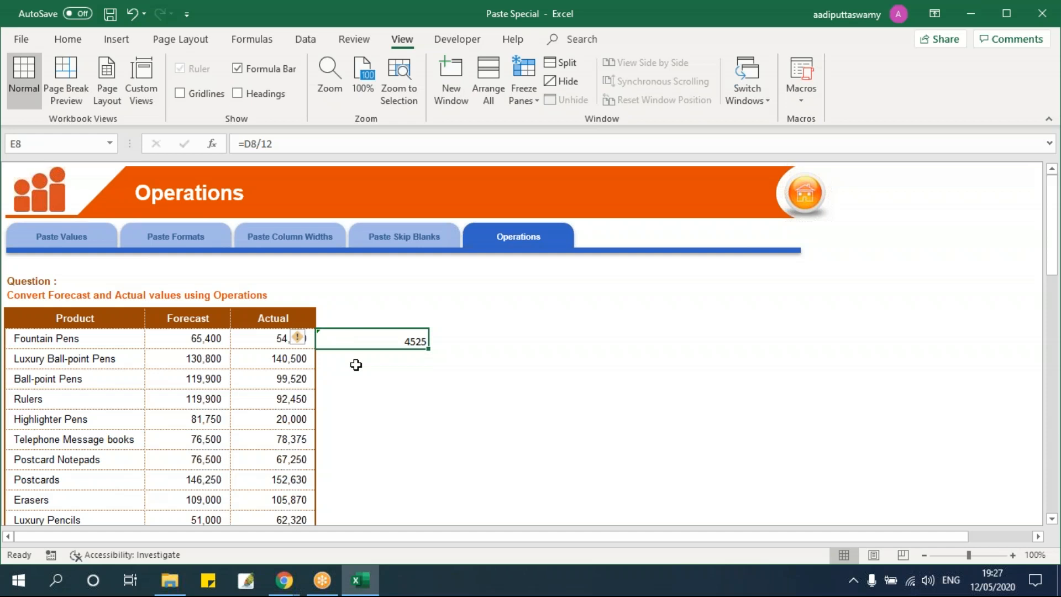
type("=")
key("Left")
type("/12")
key("ctrl+Return")
left_click_drag(423, 392, 425, 500)
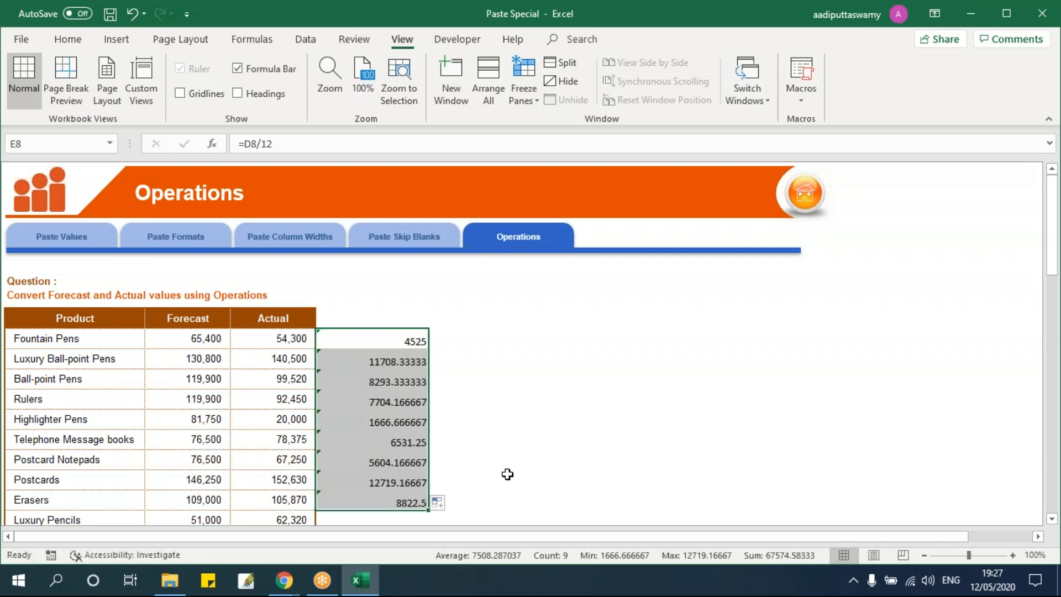
key("Delete")
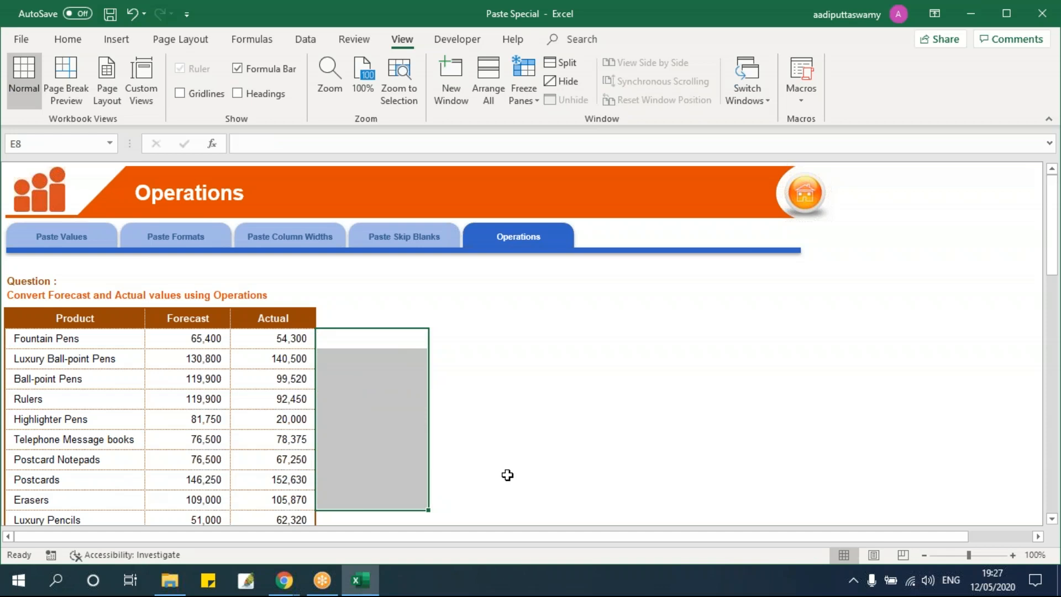
Copy the Actual column with its header, from D7 through the TOTAL row, and paste it into column E from E7.
key("Up")
key("Left")
key("ctrl+shift+Down")
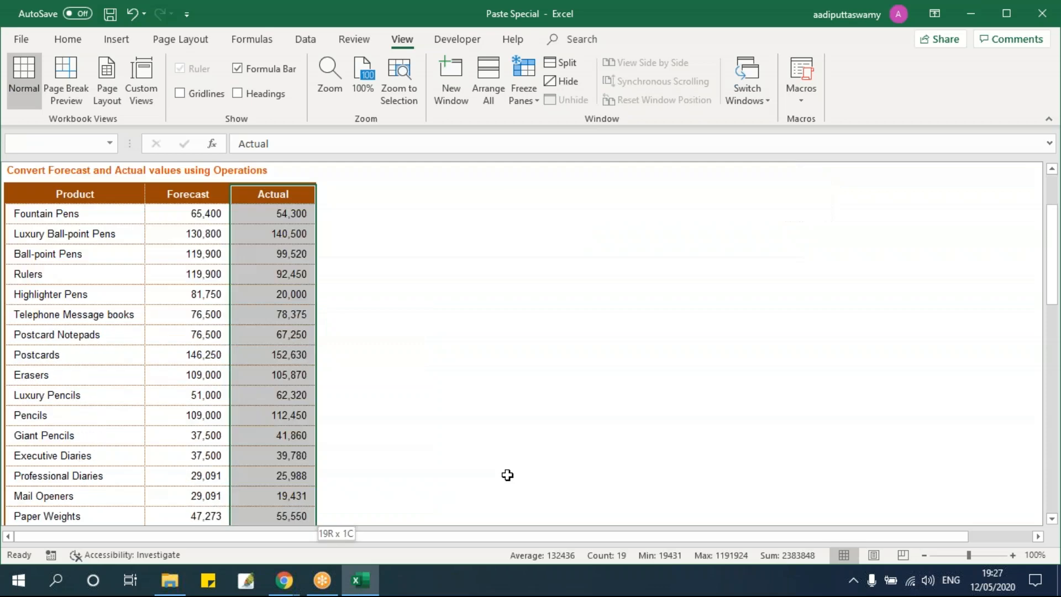
key("ctrl+c")
key("ctrl+Up")
key("Right")
key("Down")
key("Down")
key("Down")
key("Down")
key("Down")
key("Down")
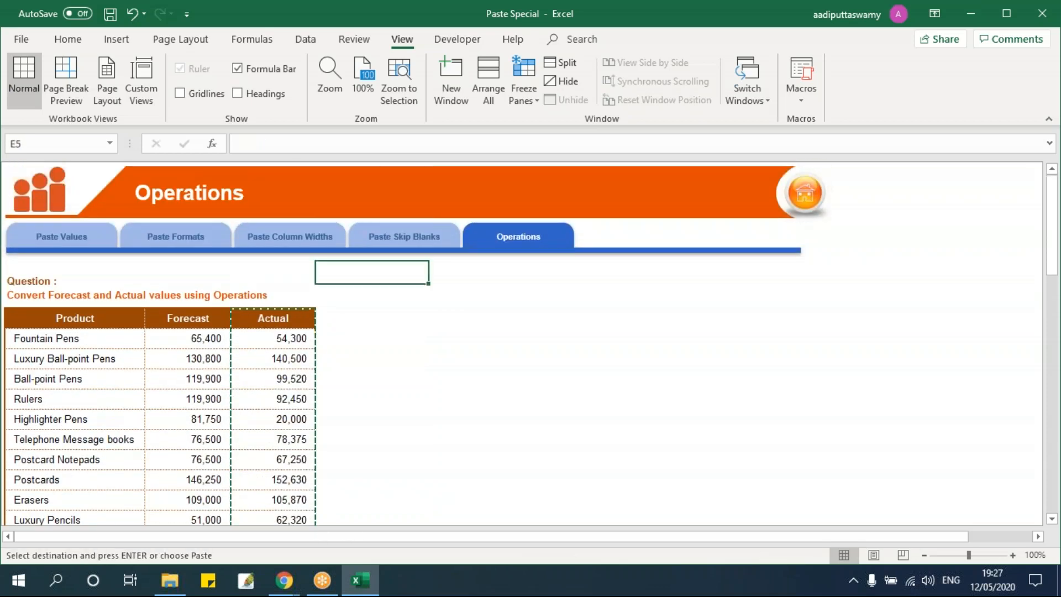
key("ctrl+v")
key("Escape")
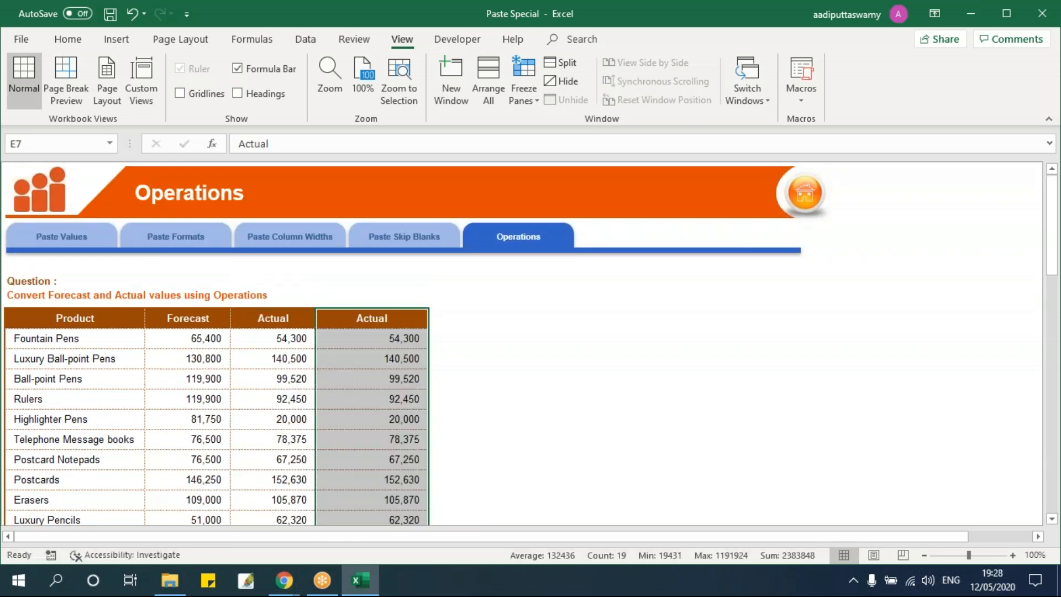
left_click_drag(293, 338, 307, 522)
left_click(308, 342)
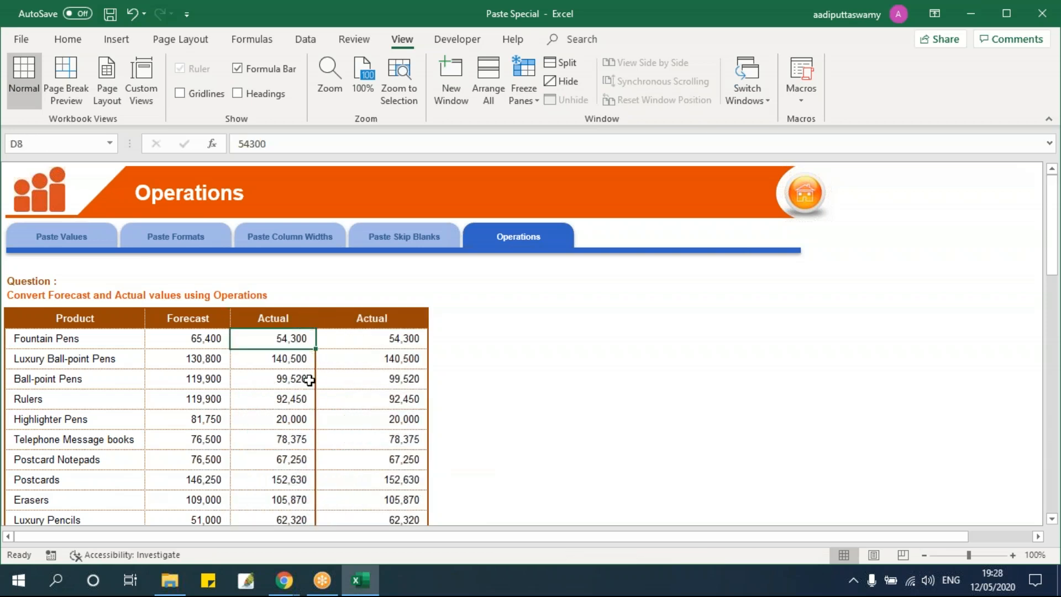
left_click_drag(376, 325, 363, 402)
left_click(417, 378)
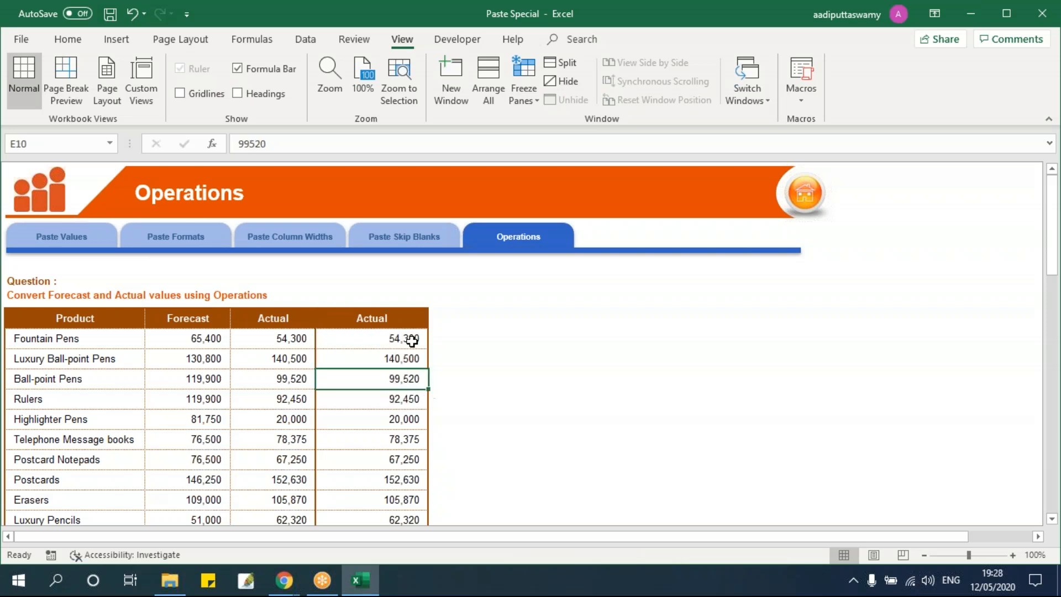
left_click_drag(411, 338, 413, 458)
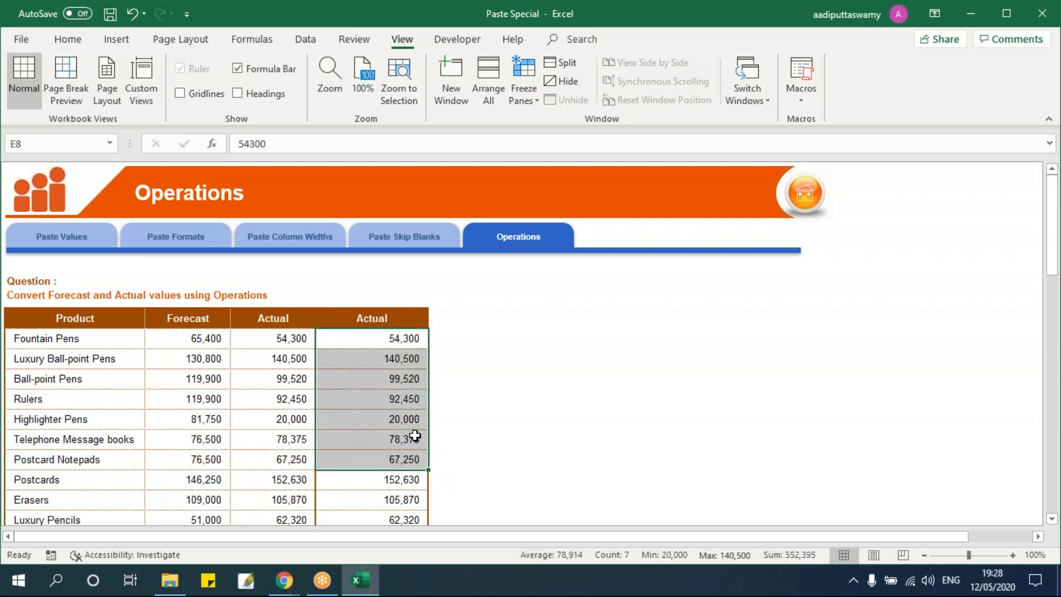
Enter 12 in cell G5 and copy that cell.
left_click(537, 314)
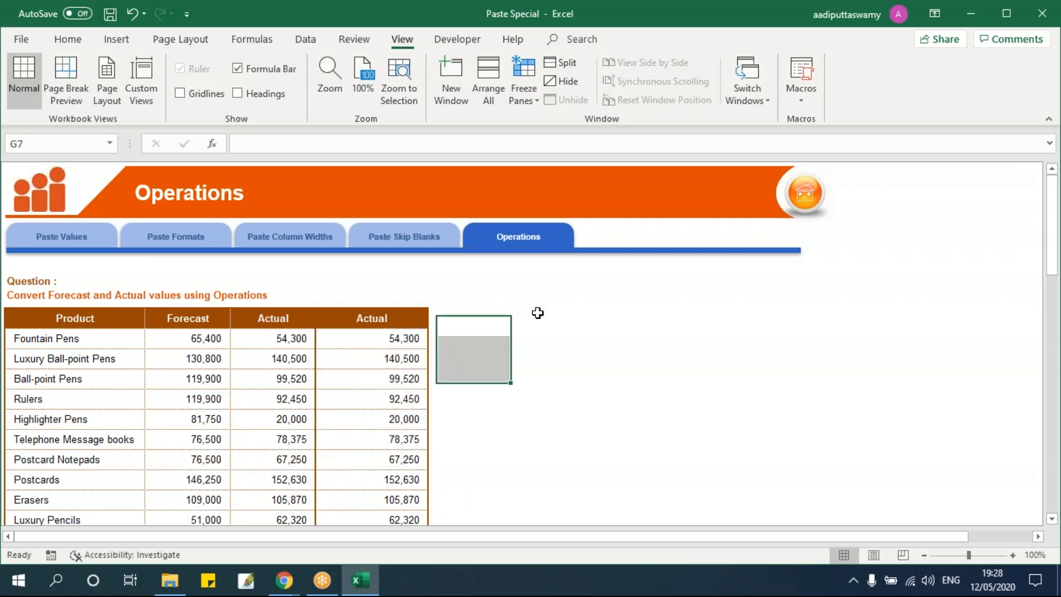
left_click(535, 295)
left_click(537, 280)
type("12")
left_click(670, 361)
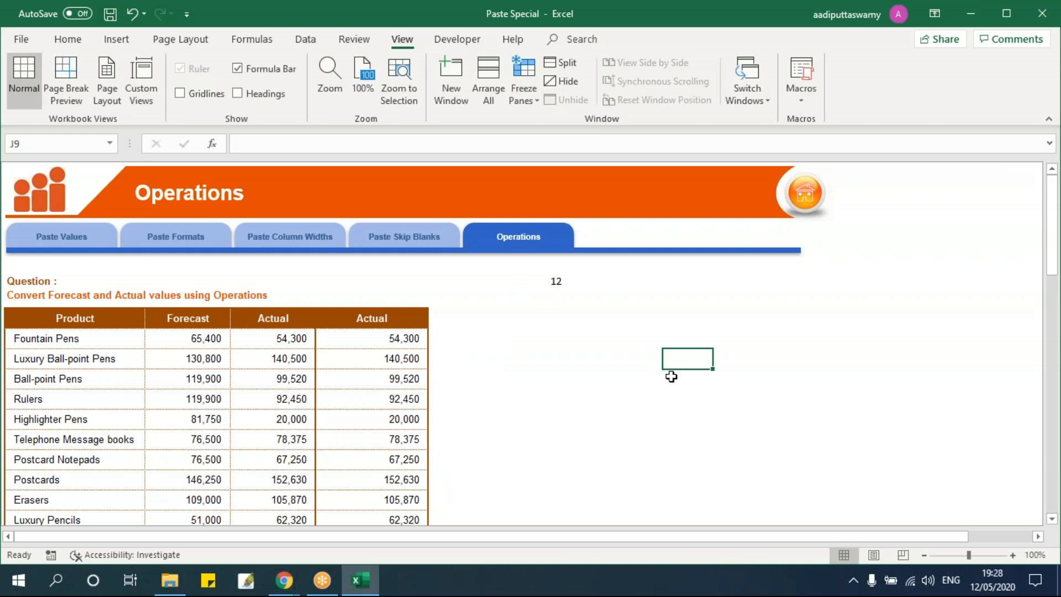
left_click(554, 281)
key("ctrl+c")
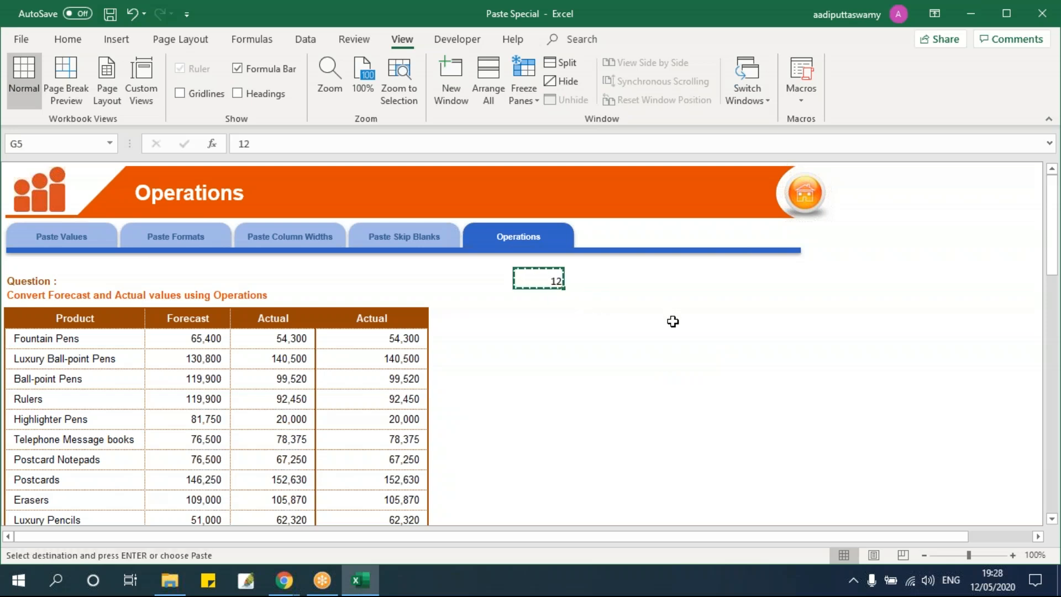
Divide the second Actual column, from E8 through the TOTAL row, by the copied 12 using Paste Special with All and Divide.
left_click(392, 345)
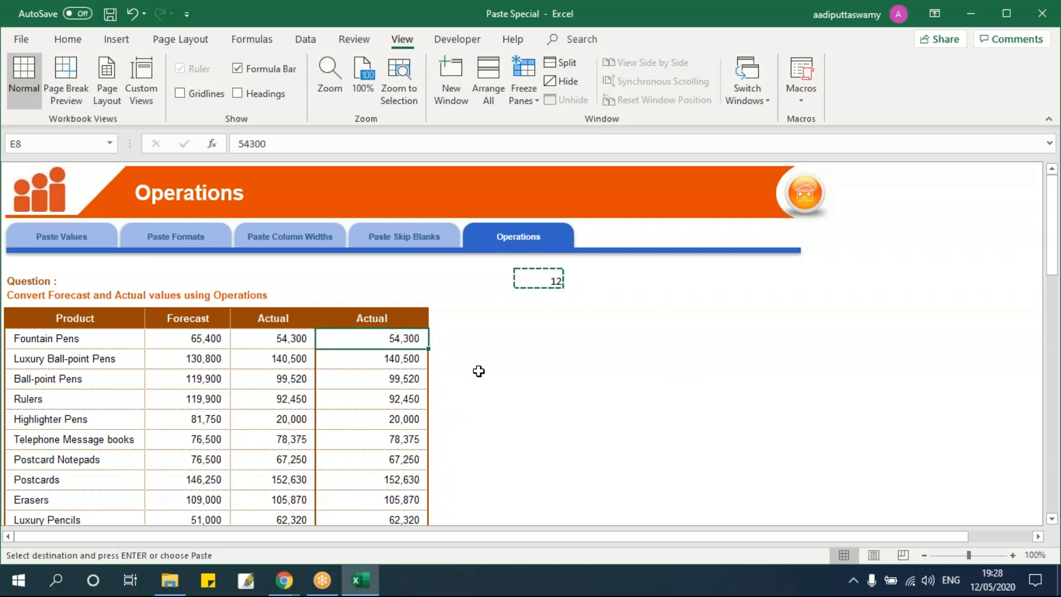
key("ctrl+shift+Down")
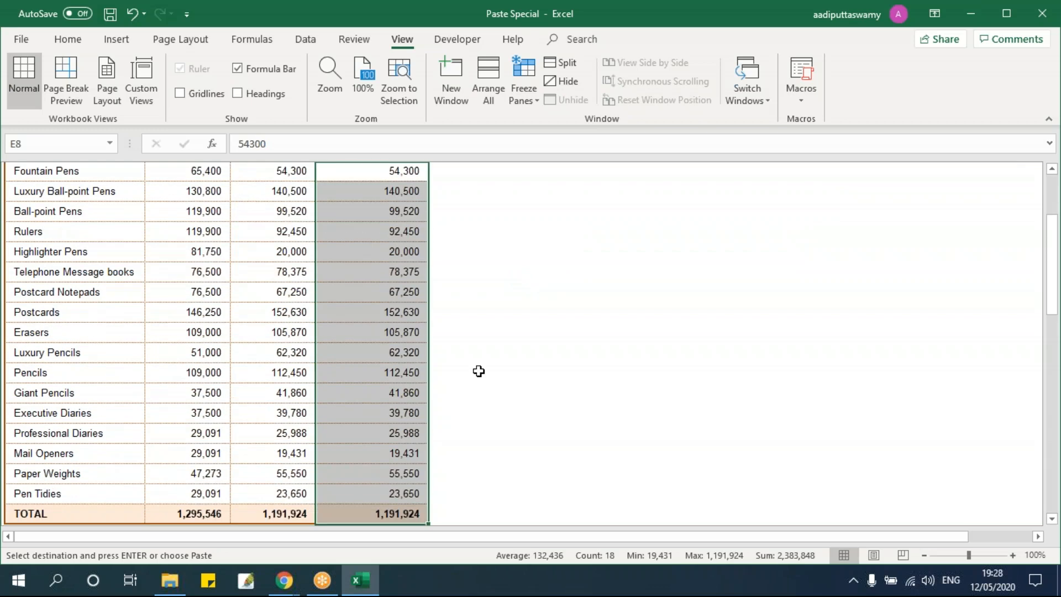
scroll(478, 371, "up", 3)
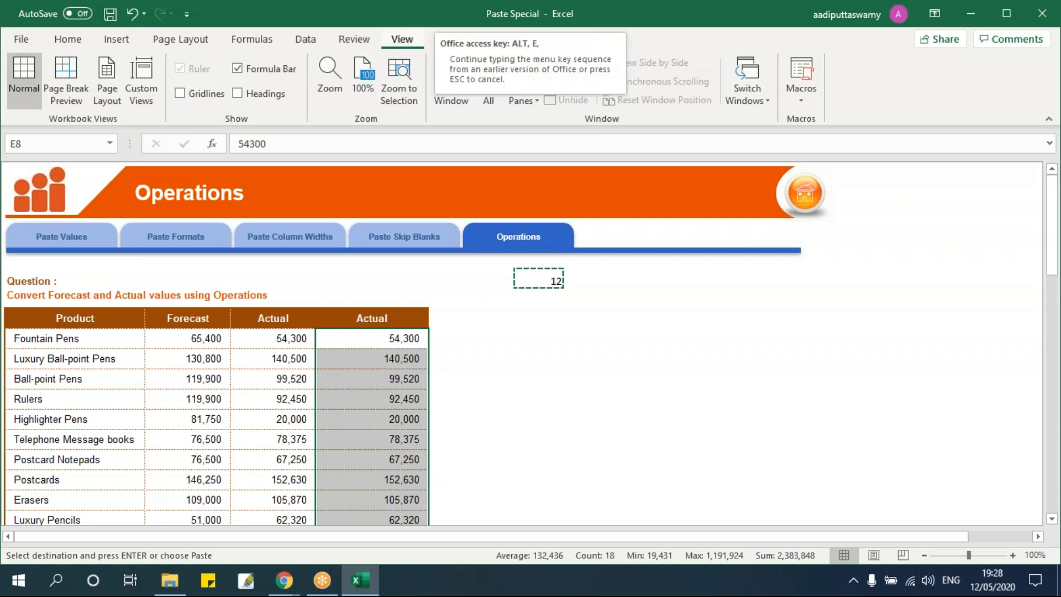
key("ctrl+alt+v")
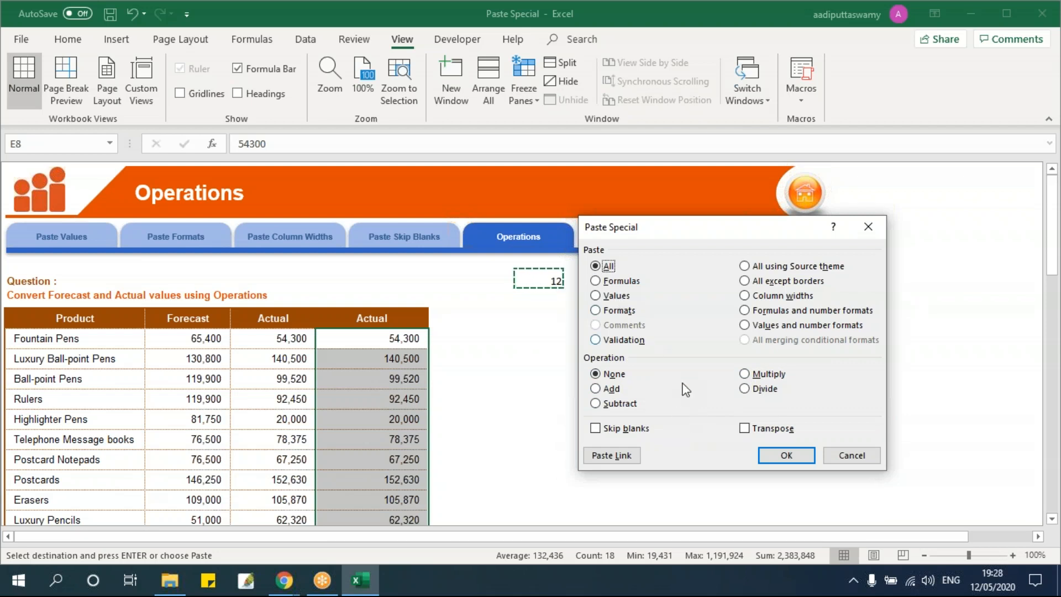
left_click(756, 389)
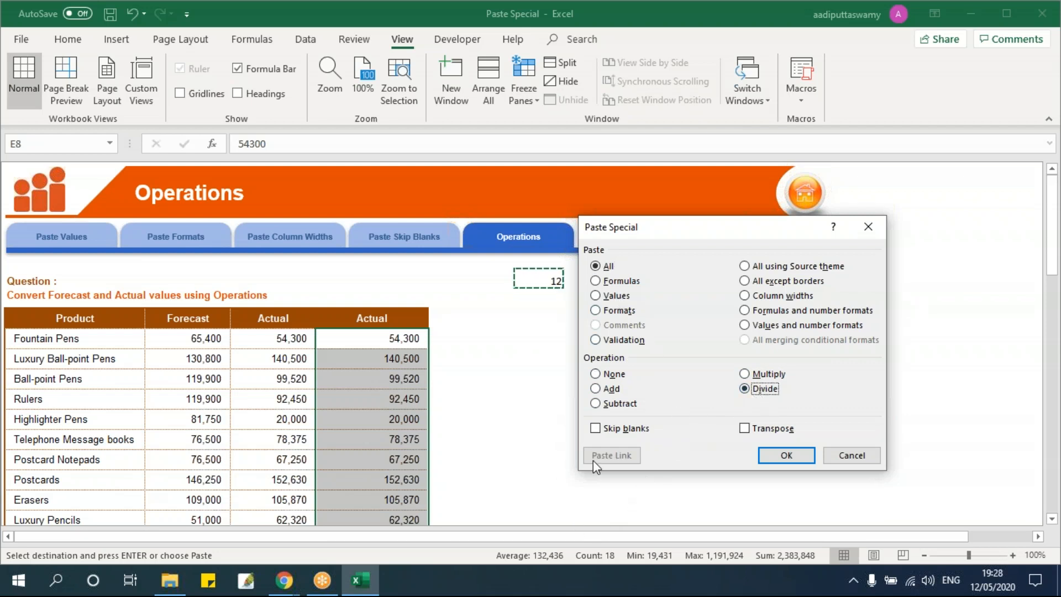
left_click_drag(681, 228, 754, 200)
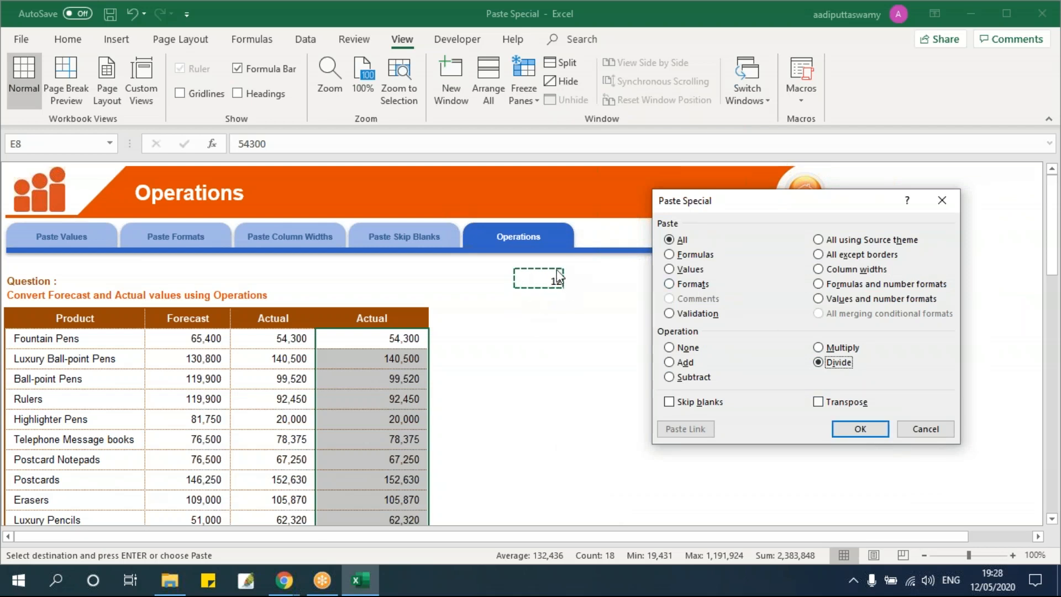
left_click(860, 429)
Check the divided values in column E and undo the Paste Special division.
left_click(637, 399)
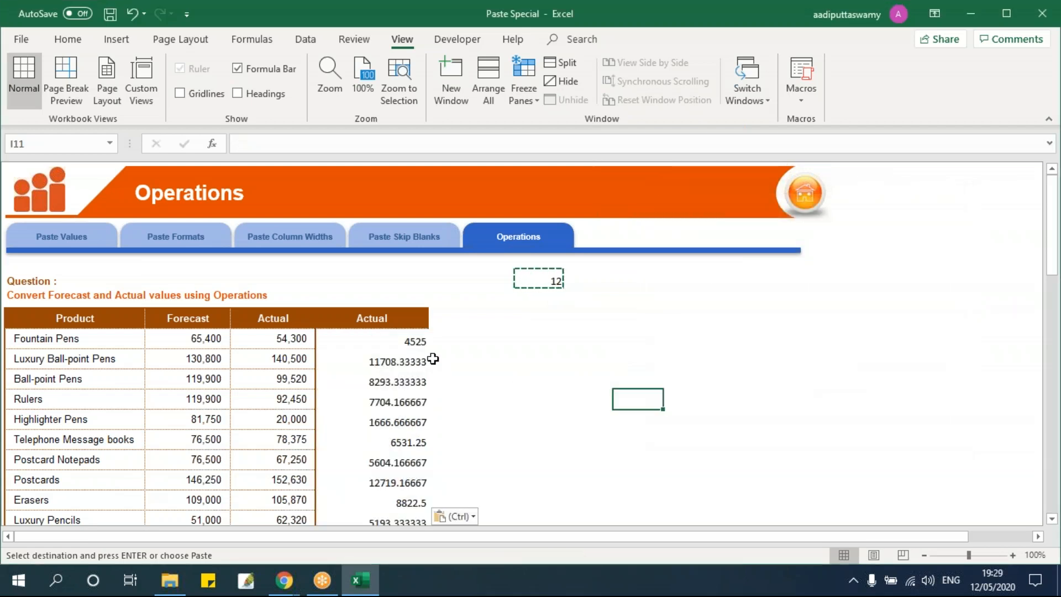
scroll(449, 372, "down", 1)
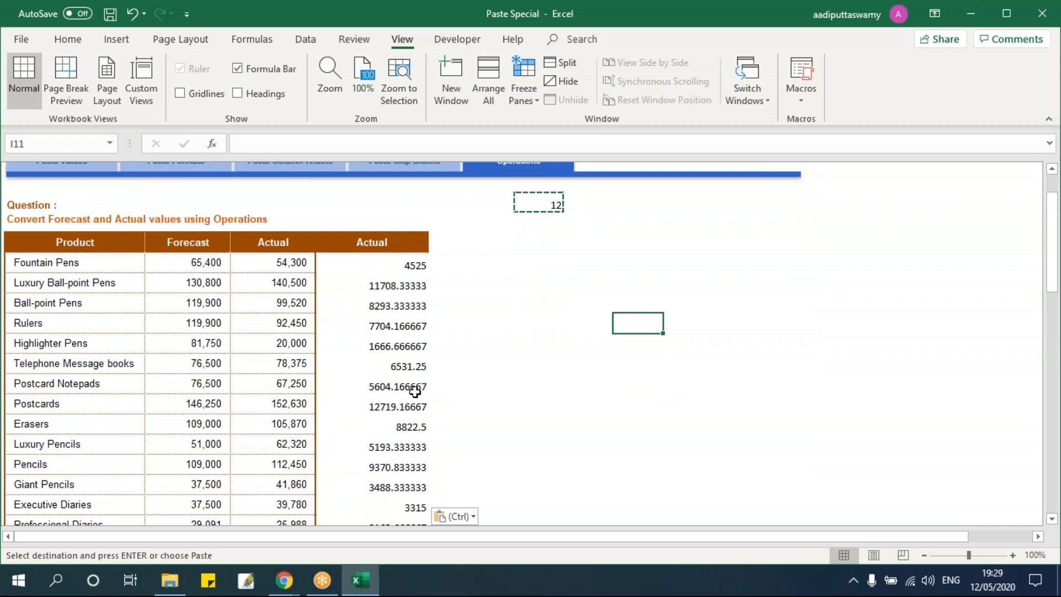
left_click_drag(399, 265, 414, 464)
left_click(539, 203)
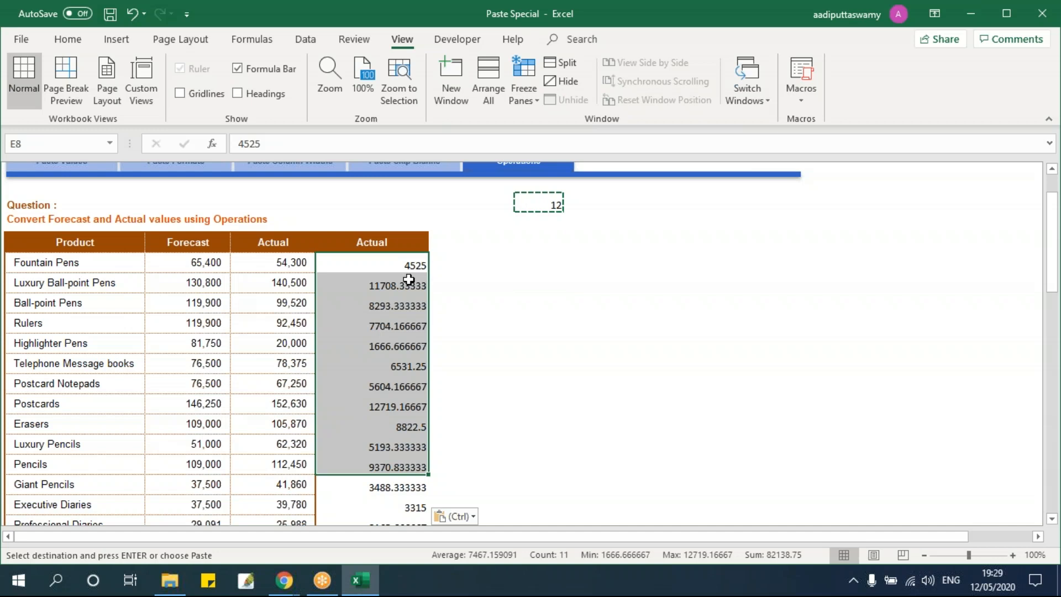
right_click(410, 282)
key("ctrl+z")
left_click(588, 308)
Divide the second Actual column, from E8 through the TOTAL row, by the copied 12 using Paste Special with Values and Divide.
left_click(400, 258)
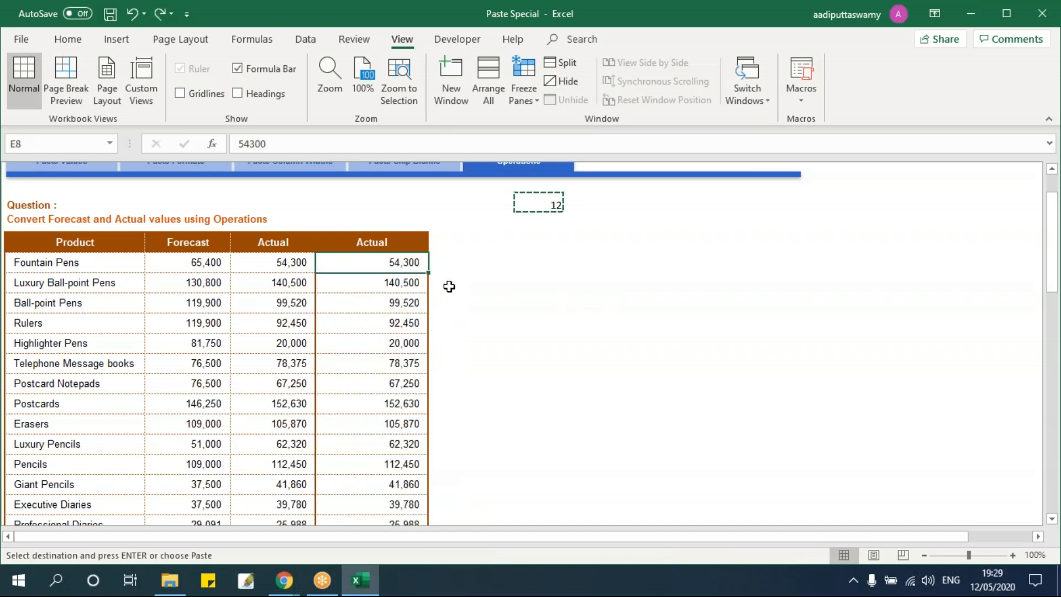
key("ctrl+shift+Down")
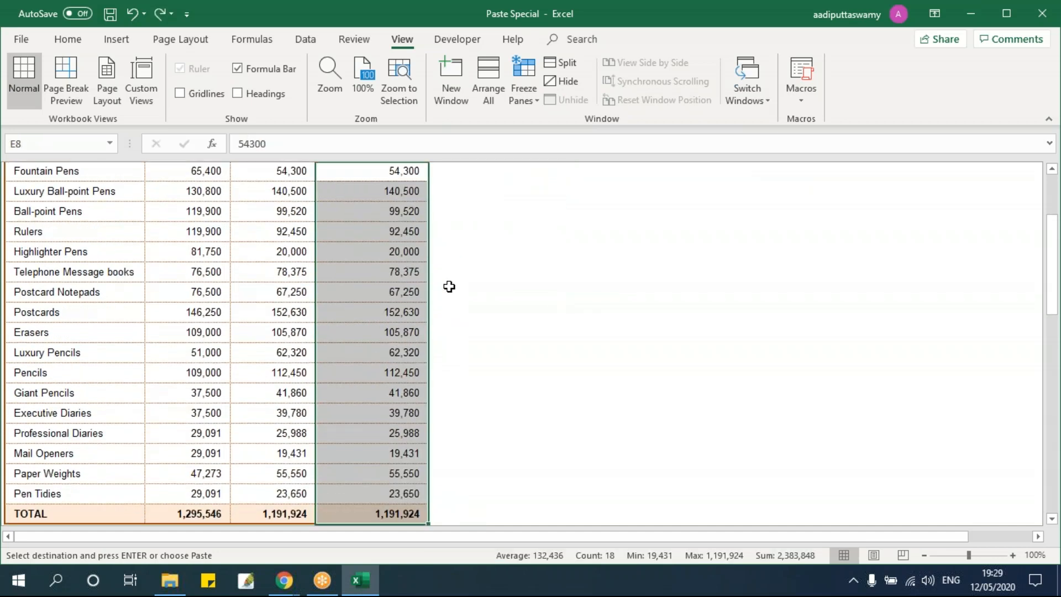
key("ctrl+alt+v")
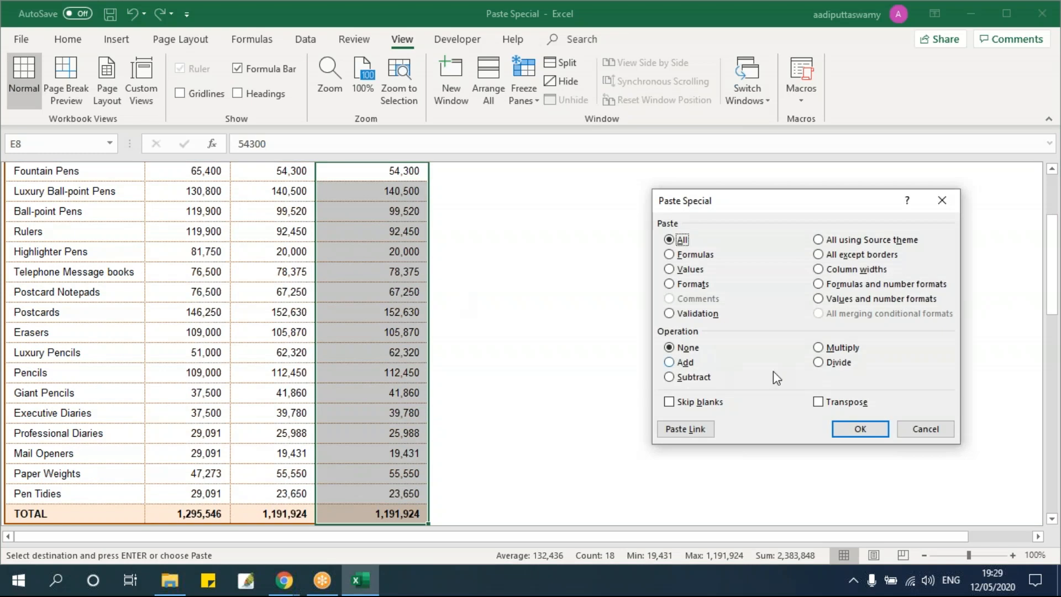
left_click(839, 362)
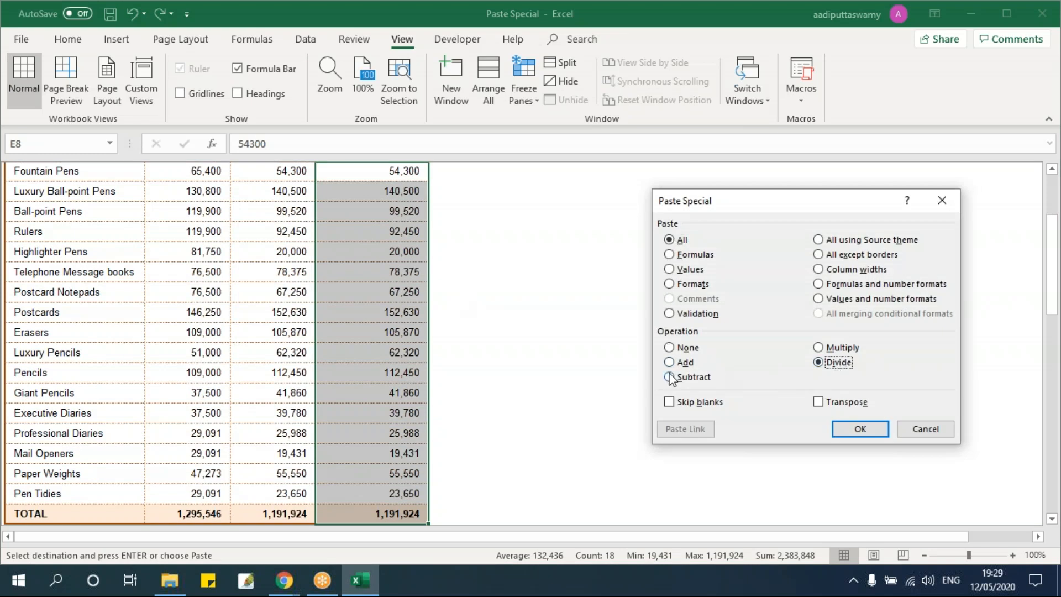
left_click(694, 270)
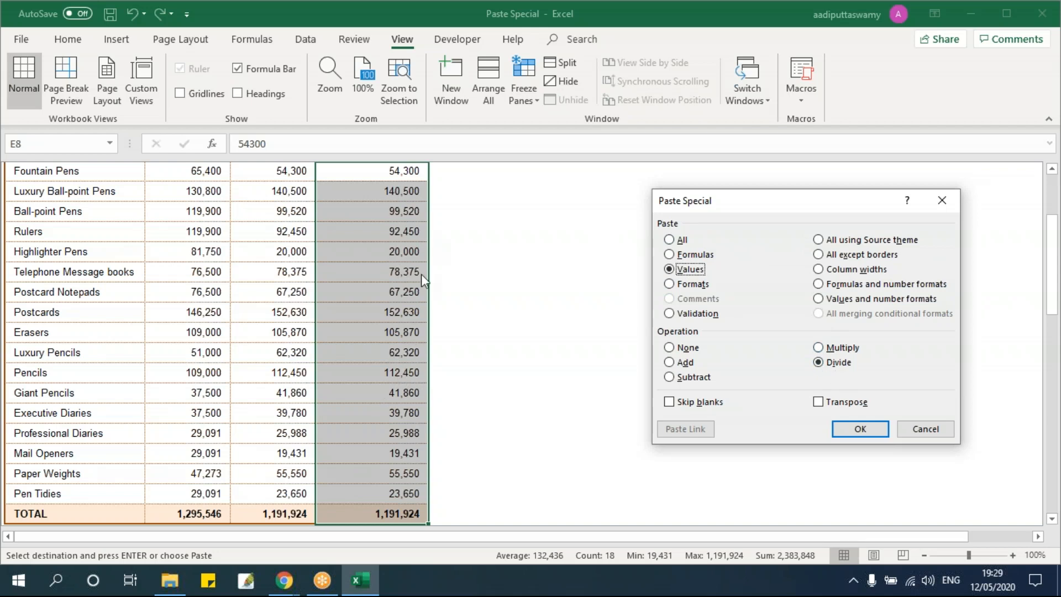
left_click(860, 428)
scroll(610, 383, "up", 3)
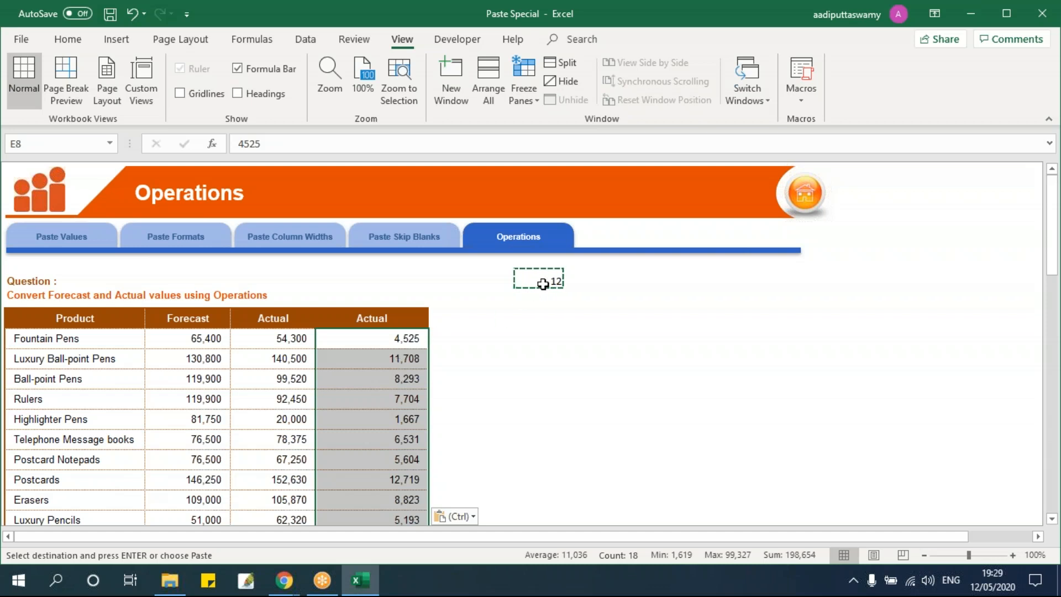
Examine the divided values and their number formatting in the second Actual column, from E8 through the TOTAL row.
left_click(650, 425)
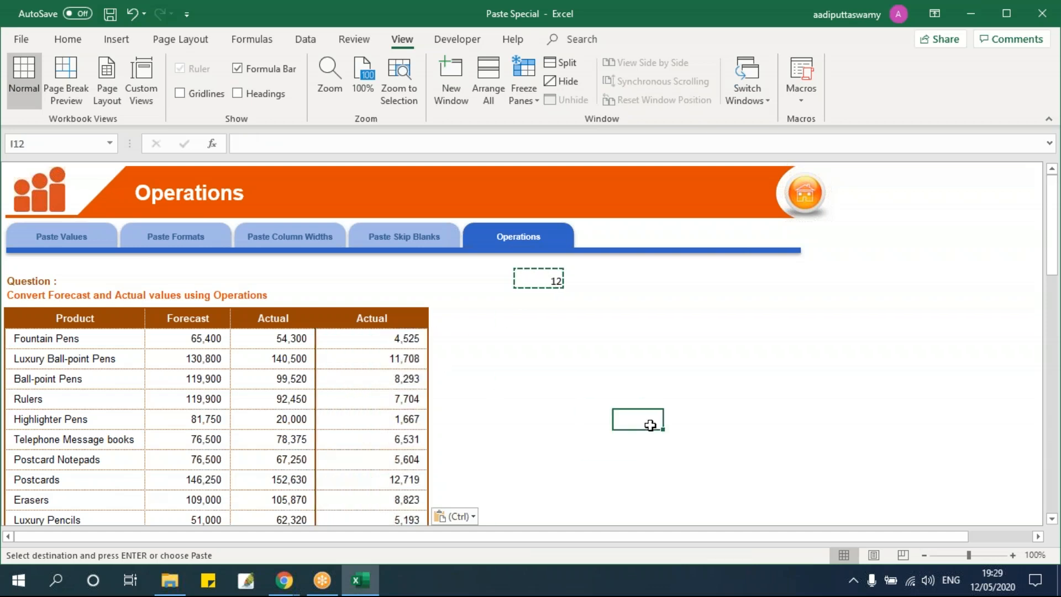
left_click(426, 344)
key("Up")
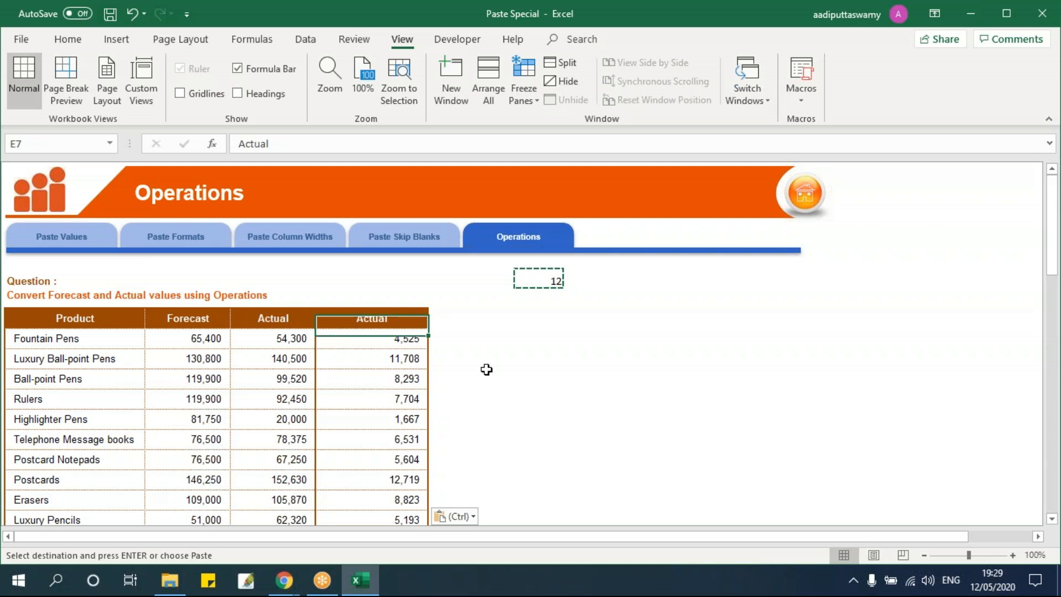
key("Down")
key("ctrl+shift+Down")
scroll(486, 369, "down", 2)
scroll(486, 369, "up", 3)
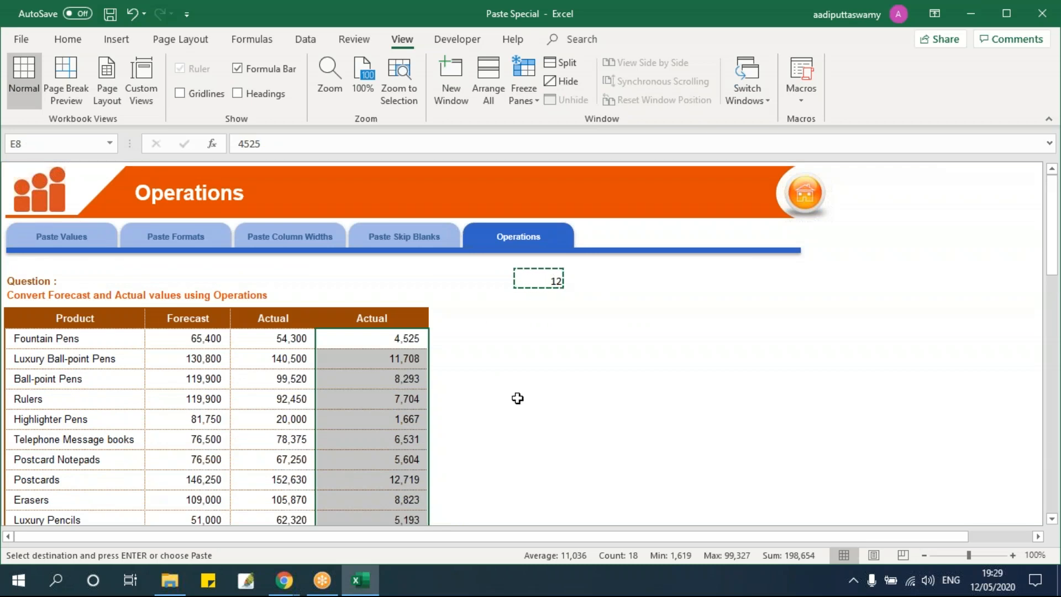
left_click(534, 376)
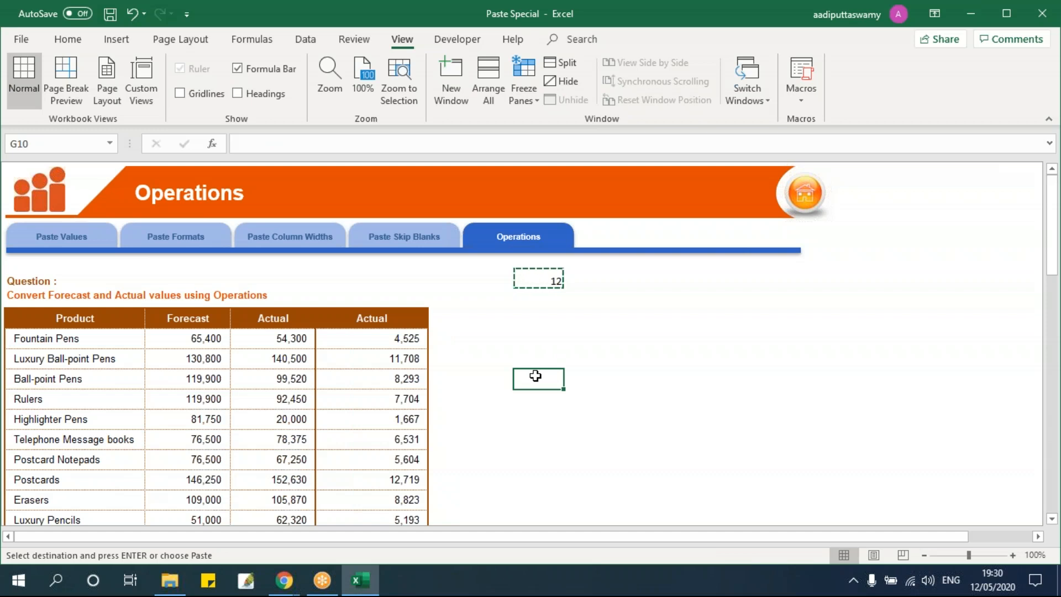
Review the extent and vertical layout of the product table, from the Product header in B7 through the TOTAL row.
left_click(101, 320)
key("ctrl+shift+Right")
key("ctrl+shift+Down")
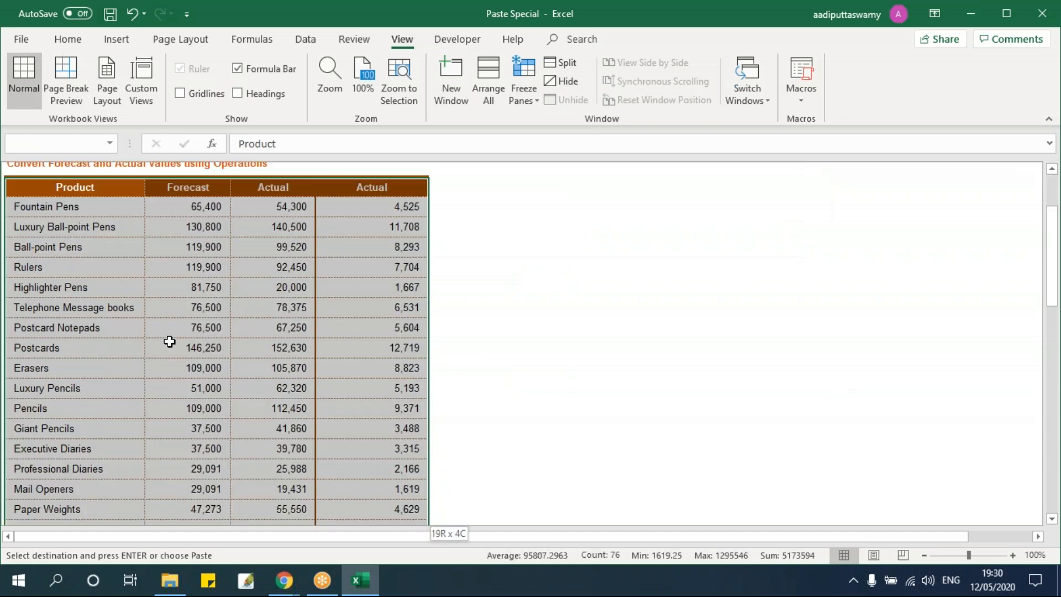
scroll(157, 344, "up", 3)
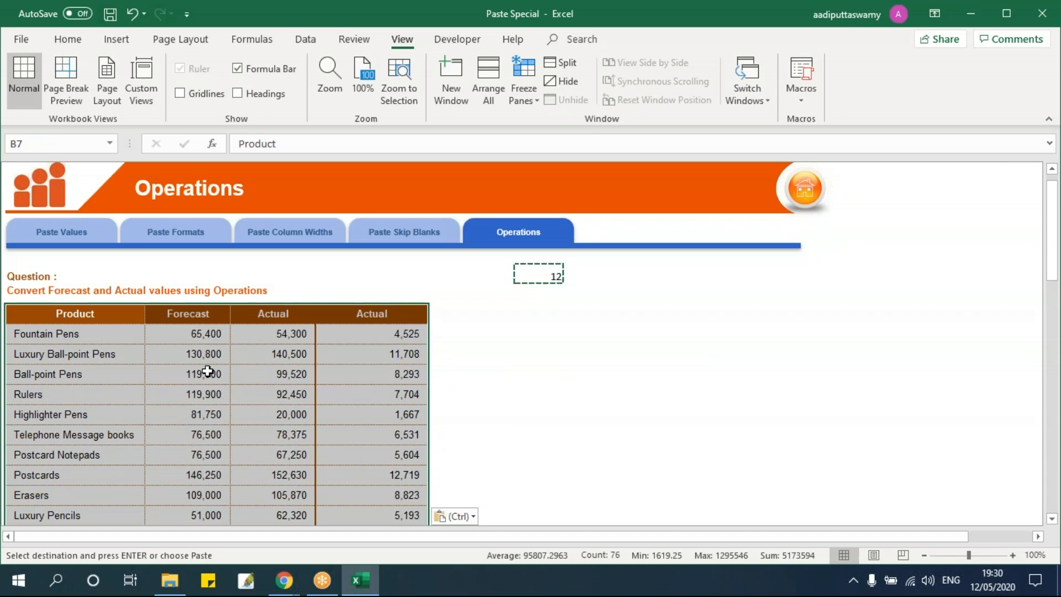
left_click(89, 313)
scroll(91, 332, "down", 3)
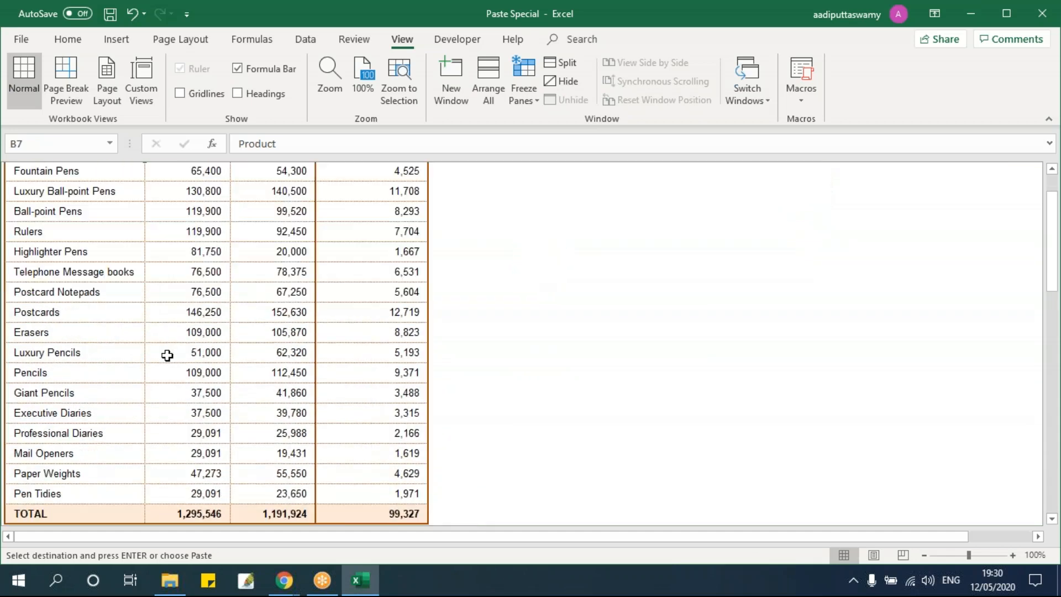
scroll(111, 386, "down", 2)
scroll(111, 385, "up", 2)
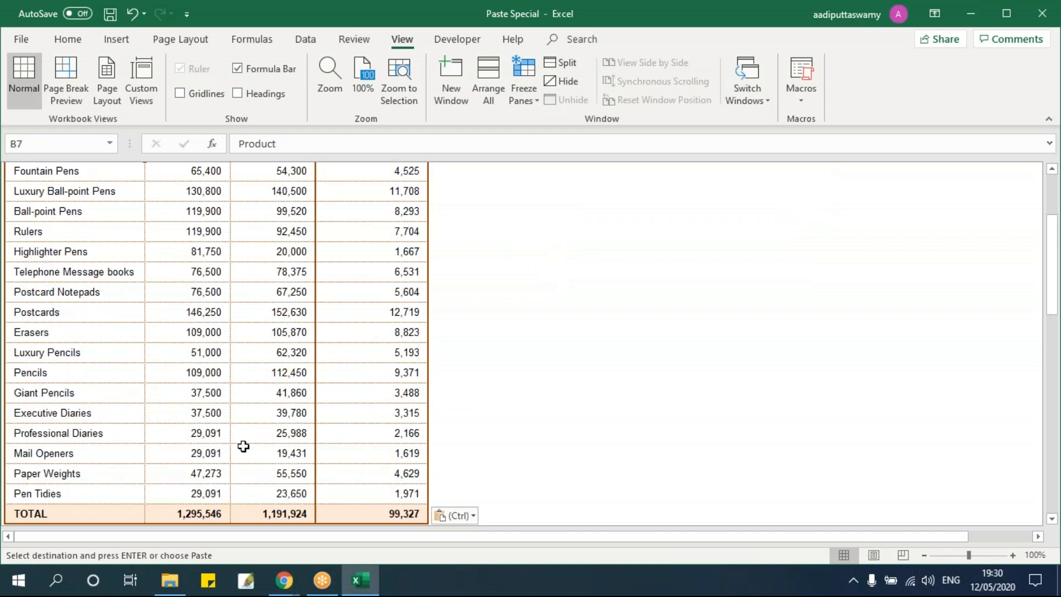
scroll(249, 440, "up", 1)
scroll(250, 440, "up", 2)
Copy the whole product table, from the Product header in B7 through the TOTAL row of the second Actual column.
left_click_drag(127, 321, 412, 438)
scroll(409, 435, "down", 4)
left_click(392, 415, "shift")
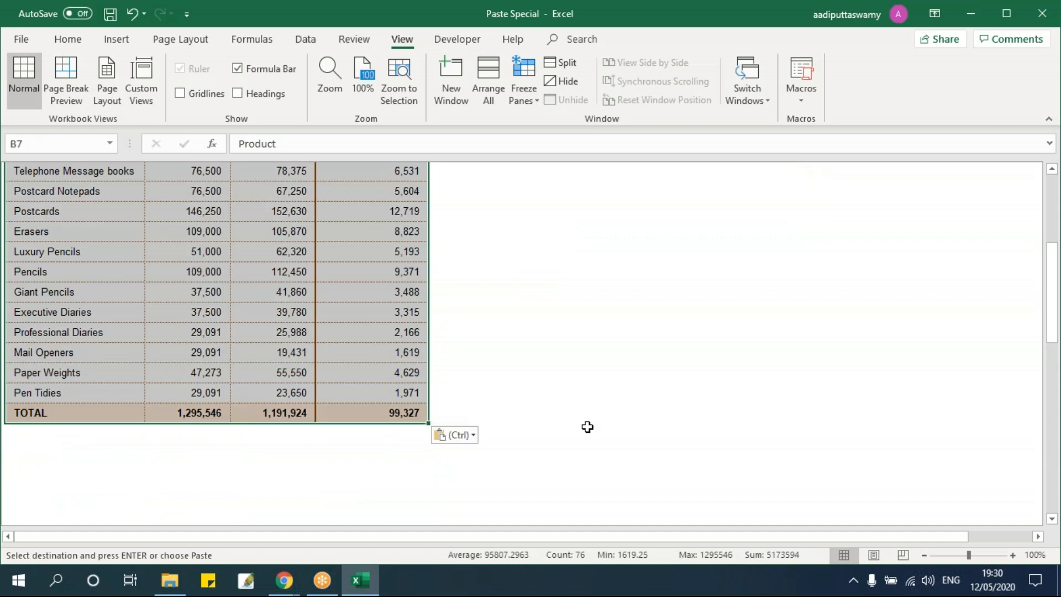
scroll(553, 422, "up", 3)
key("ctrl+c")
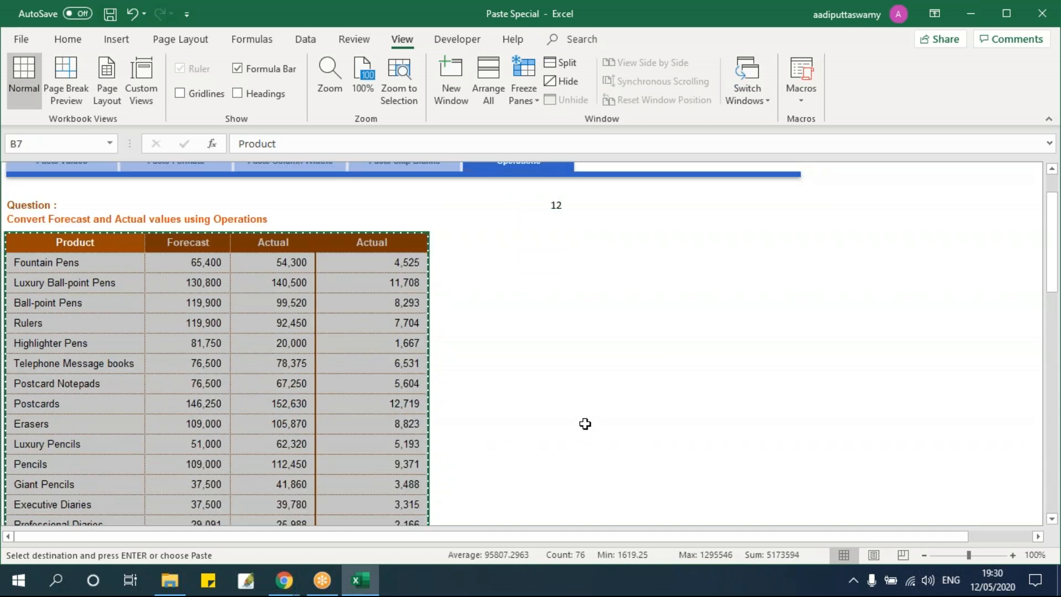
Paste the copied table at G7 using Paste Special with All and Transpose, and look over the horizontal layout.
left_click(561, 230)
left_click(563, 248)
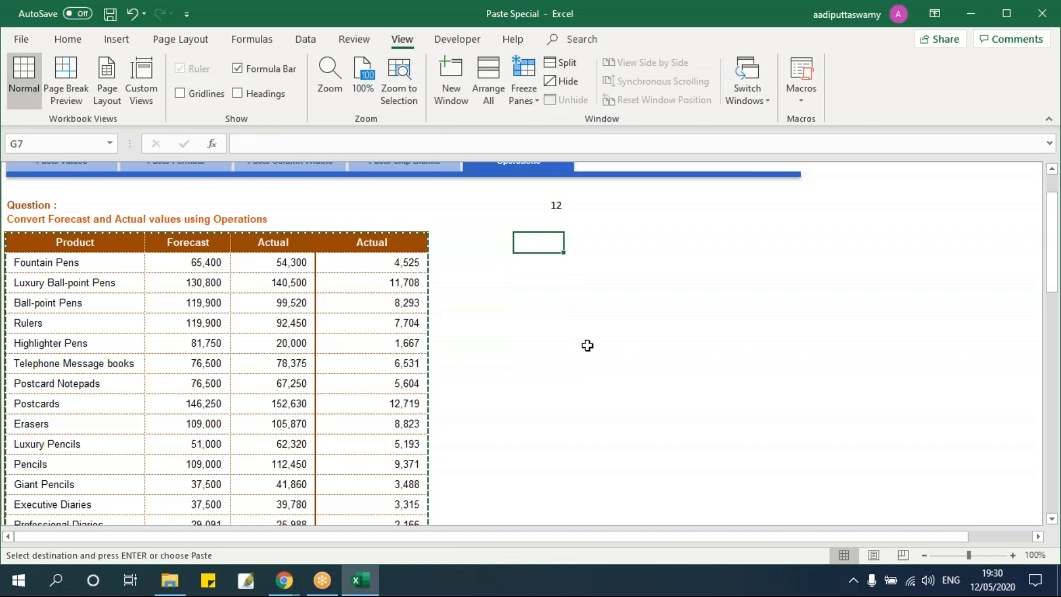
key("alt+e")
key("s")
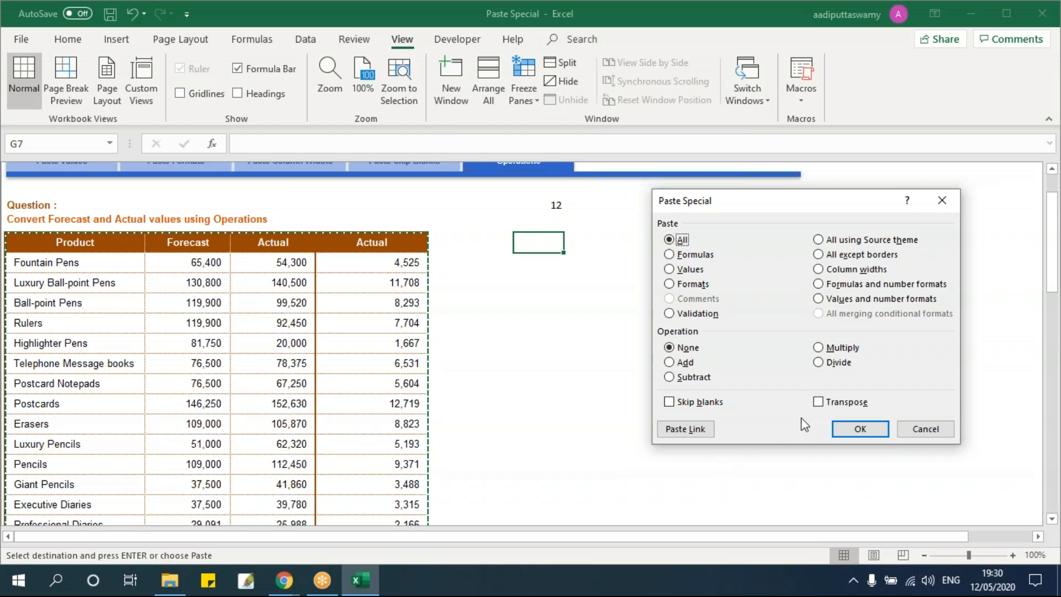
left_click(818, 402)
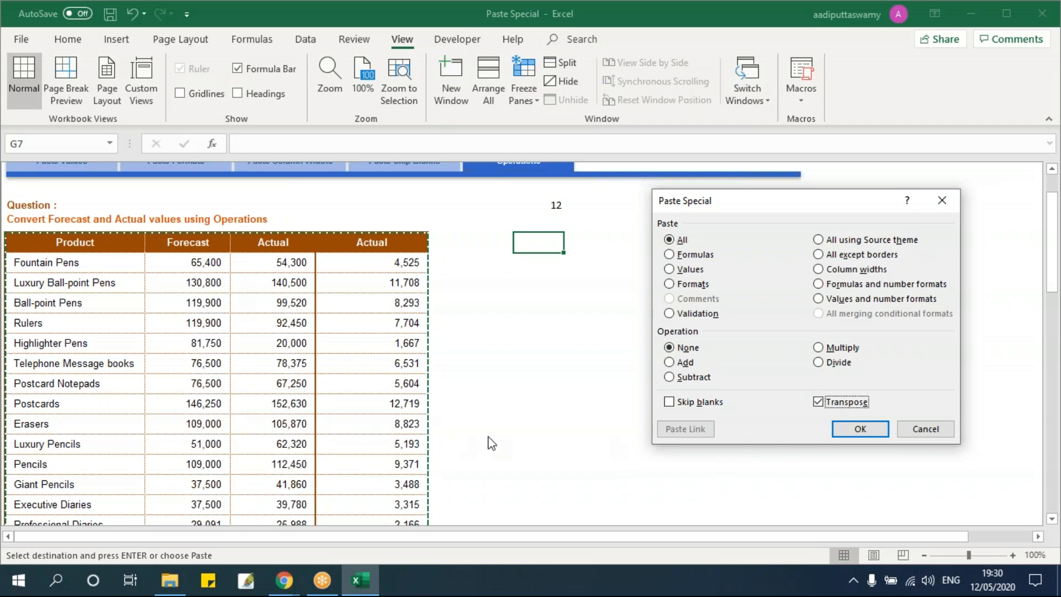
left_click(869, 430)
mouse_move(795, 539)
left_mouse_down()
mouse_move(999, 539)
mouse_move(806, 547)
left_mouse_up()
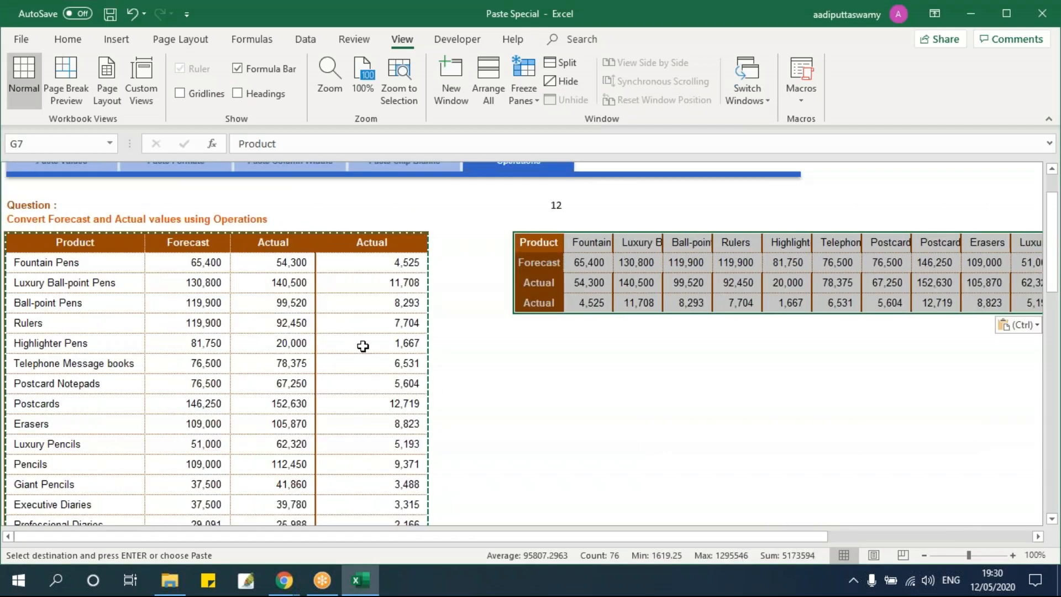
left_click_drag(538, 243, 930, 307)
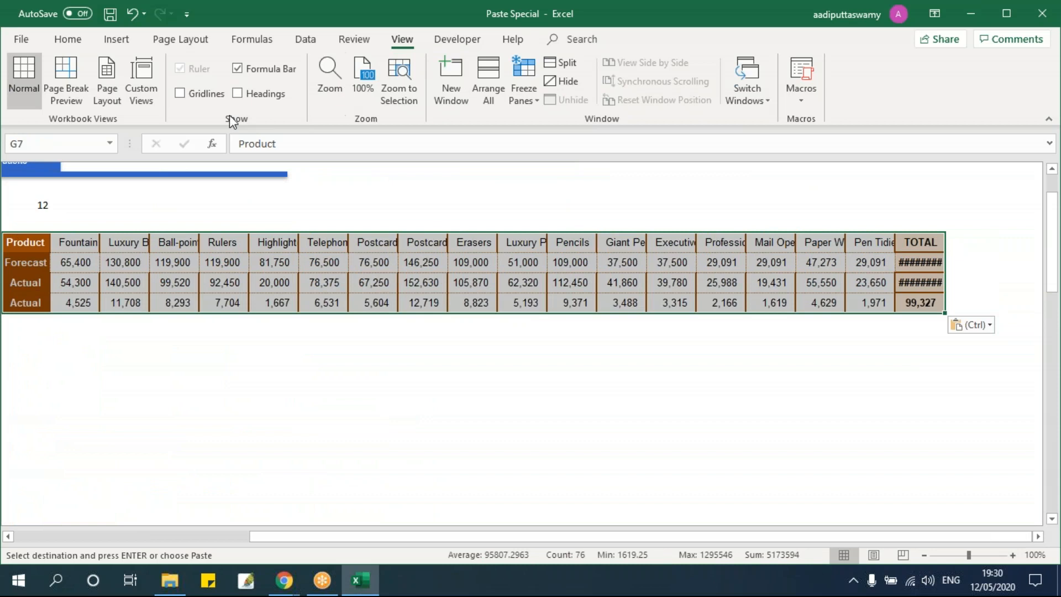
Show the row and column headings and autofit columns G through Y to their contents.
left_click(238, 97)
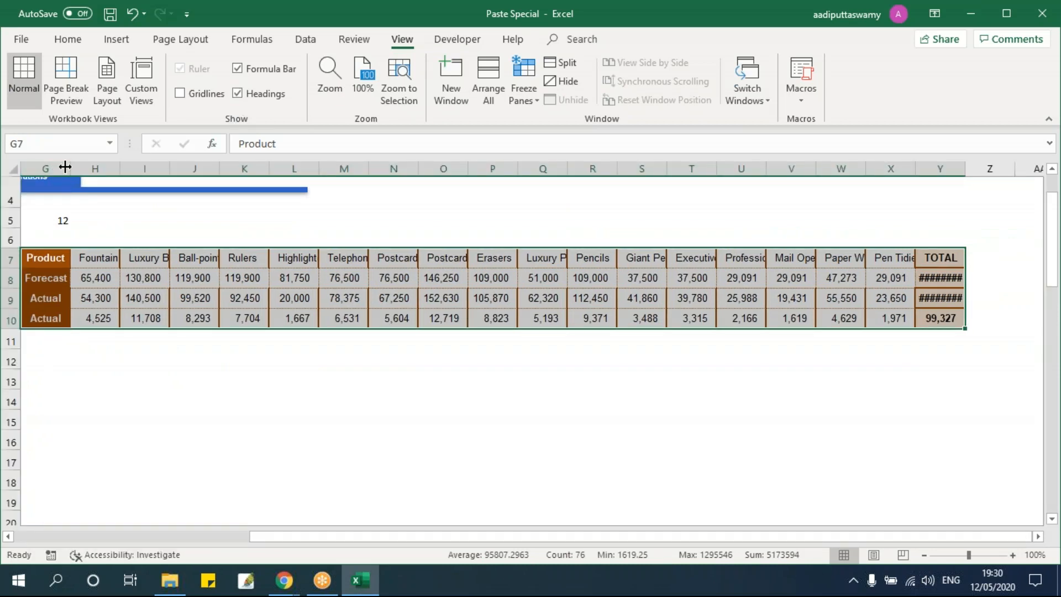
left_click_drag(55, 167, 921, 168)
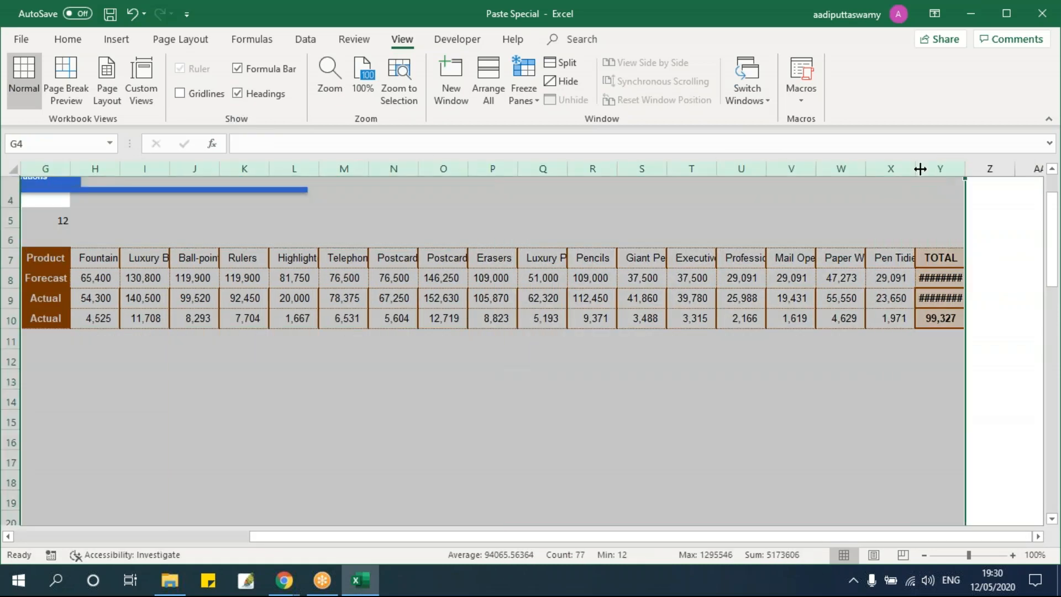
double_click(915, 168)
left_click(644, 363)
left_click_drag(761, 539, 699, 571)
Copy the transposed table, from the Product cell in G7 through the TOTAL column in Y10.
left_click(129, 257)
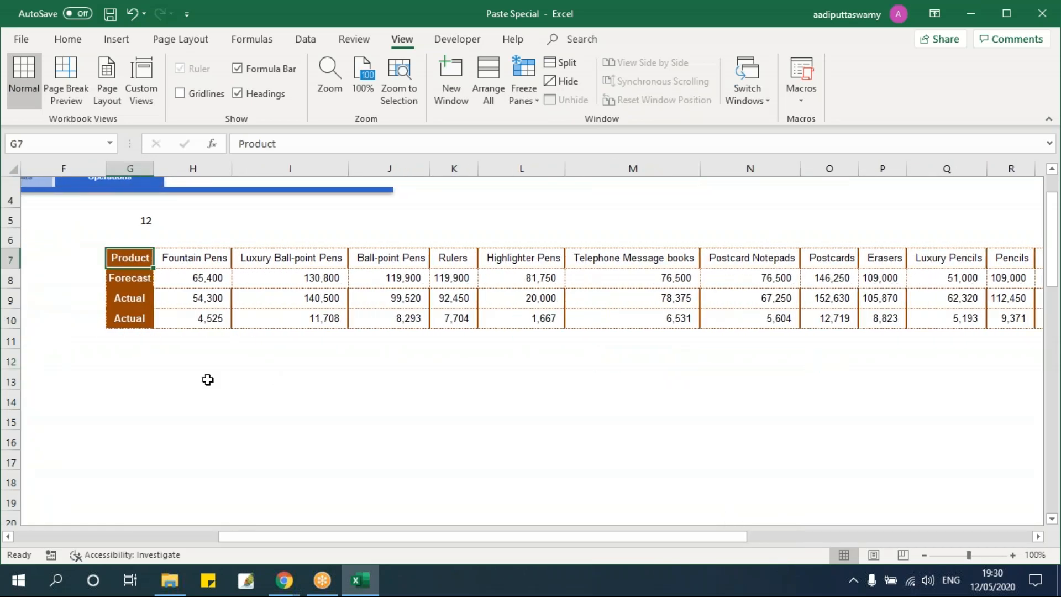
key("ctrl+shift+Down")
key("ctrl+shift+Right")
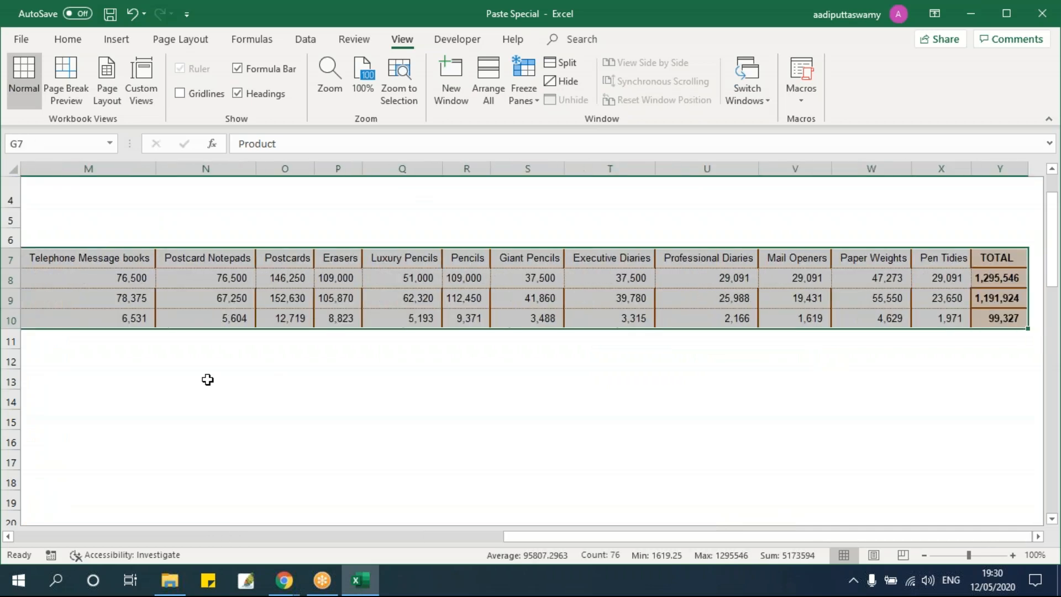
key("ctrl+c")
Paste the copied horizontal table at G12 using Paste Special with All and Transpose, and clear the copy selection.
key("Left")
key("Left")
key("Right")
key("Right")
key("Down")
key("Down")
key("Down")
key("Down")
key("Down")
key("alt+e")
key("s")
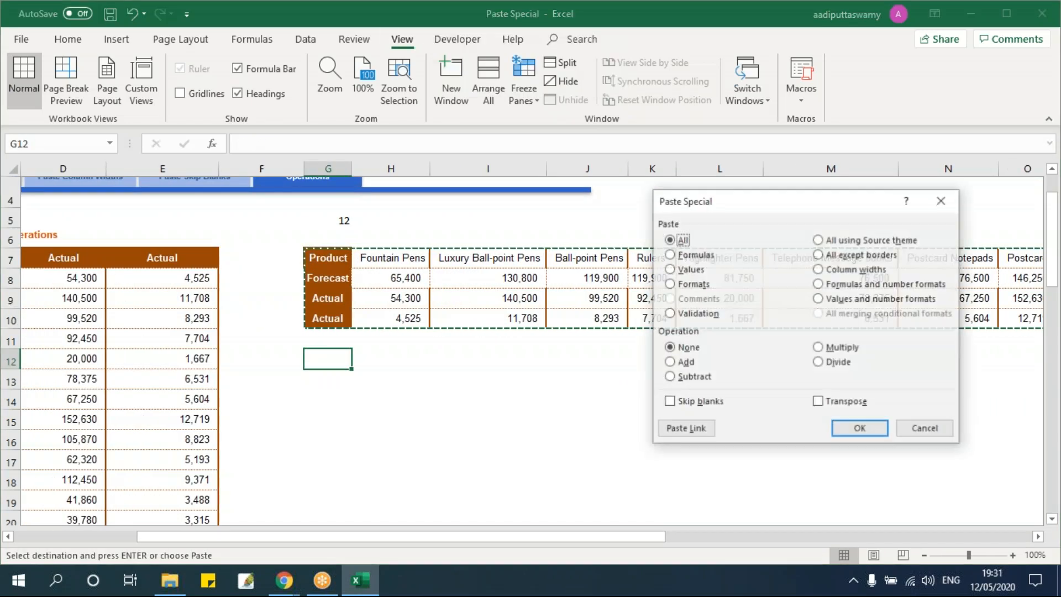
left_click(845, 402)
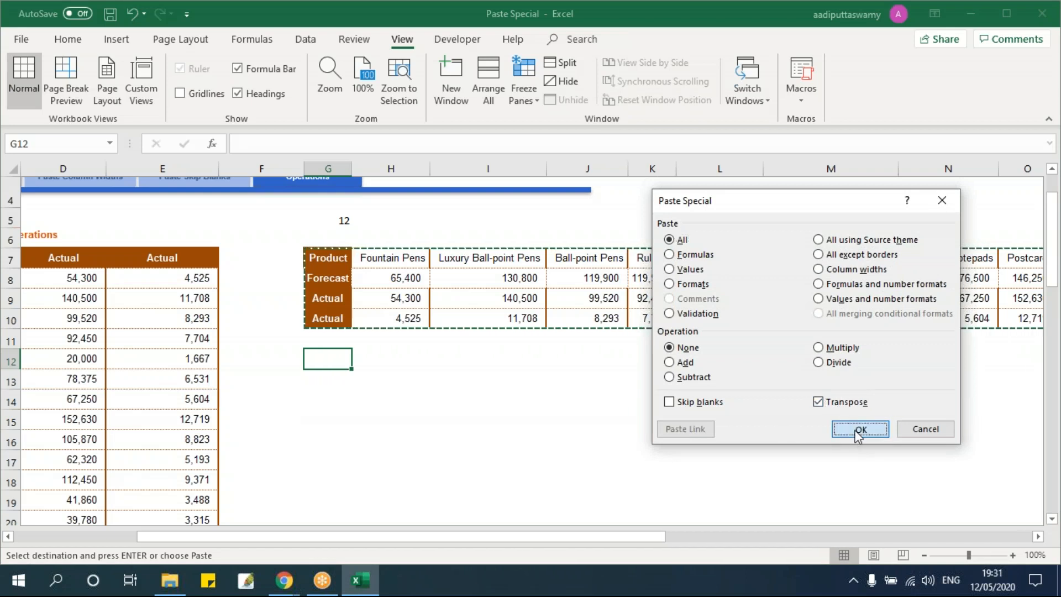
left_click(860, 429)
left_click(65, 366)
key("Home")
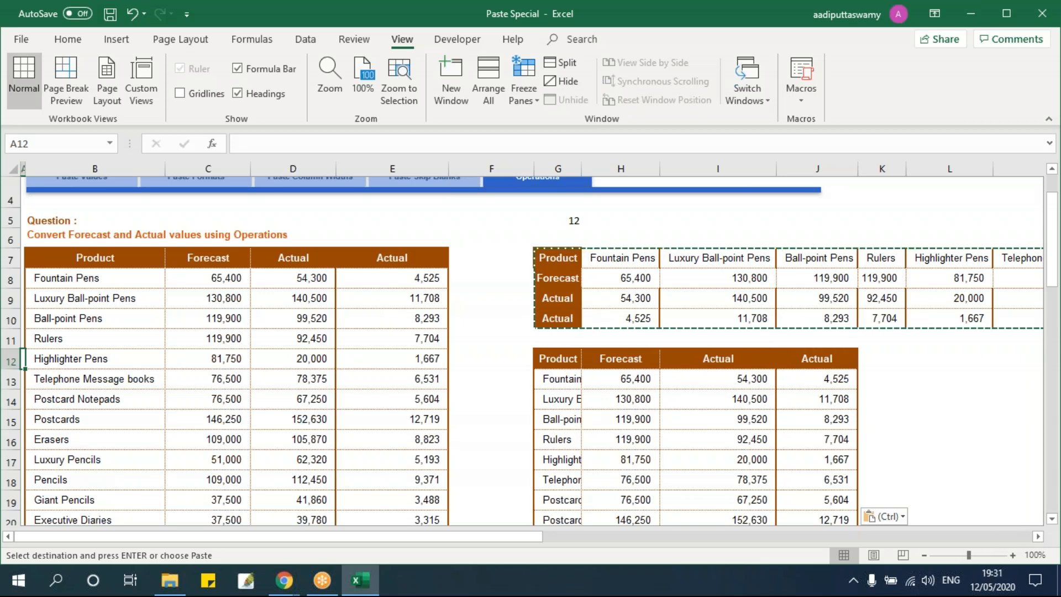
key("Escape")
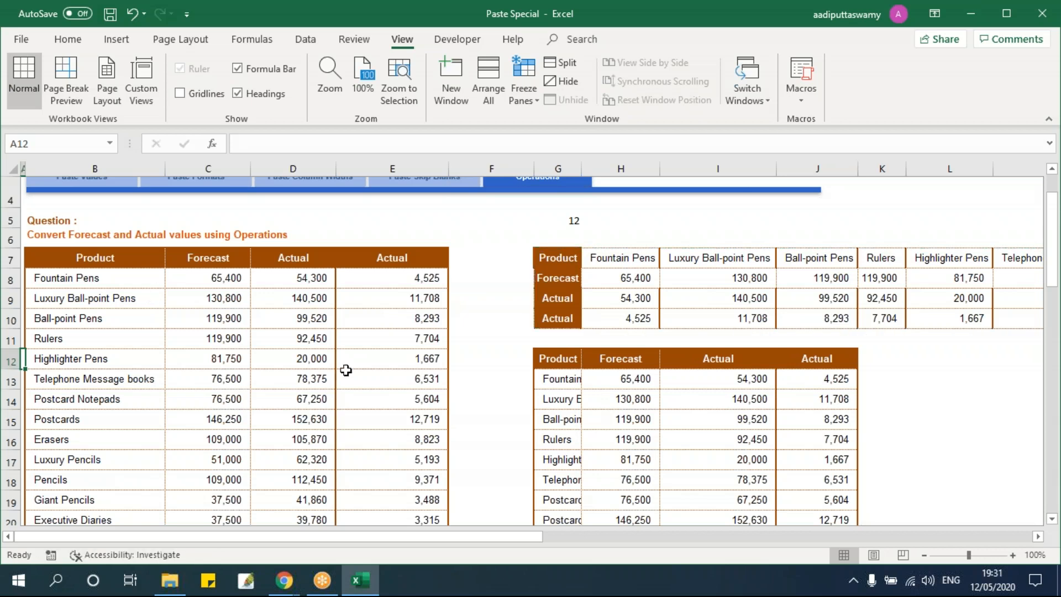
Check whether Paste Special is available for the empty cell F7 when nothing has been copied.
left_click(494, 260)
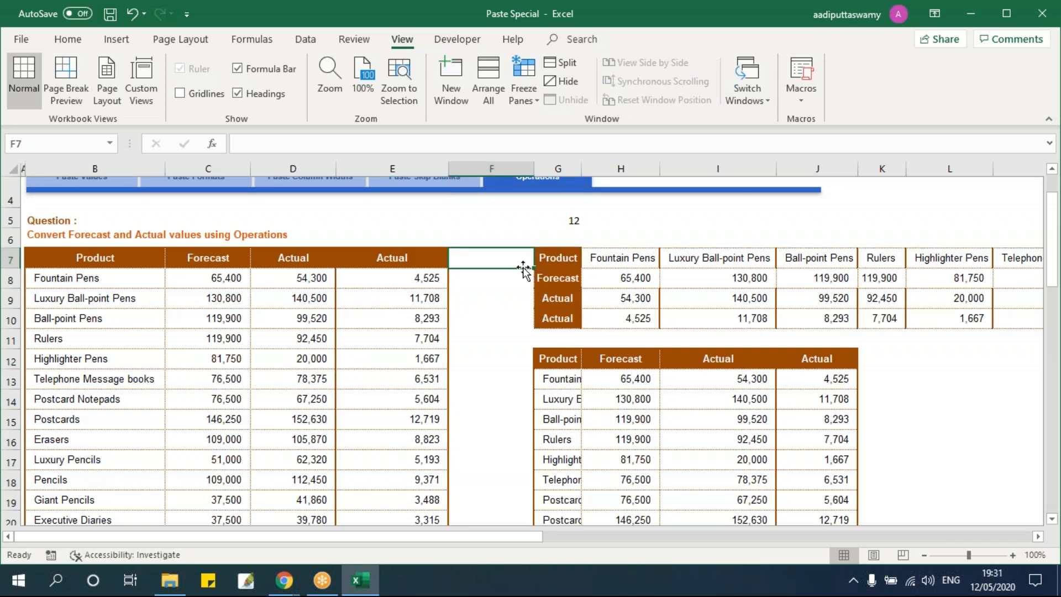
right_click(481, 248)
key("Escape")
right_click(479, 253)
left_click(433, 316)
left_click(500, 311)
left_click(496, 270)
right_click(486, 255)
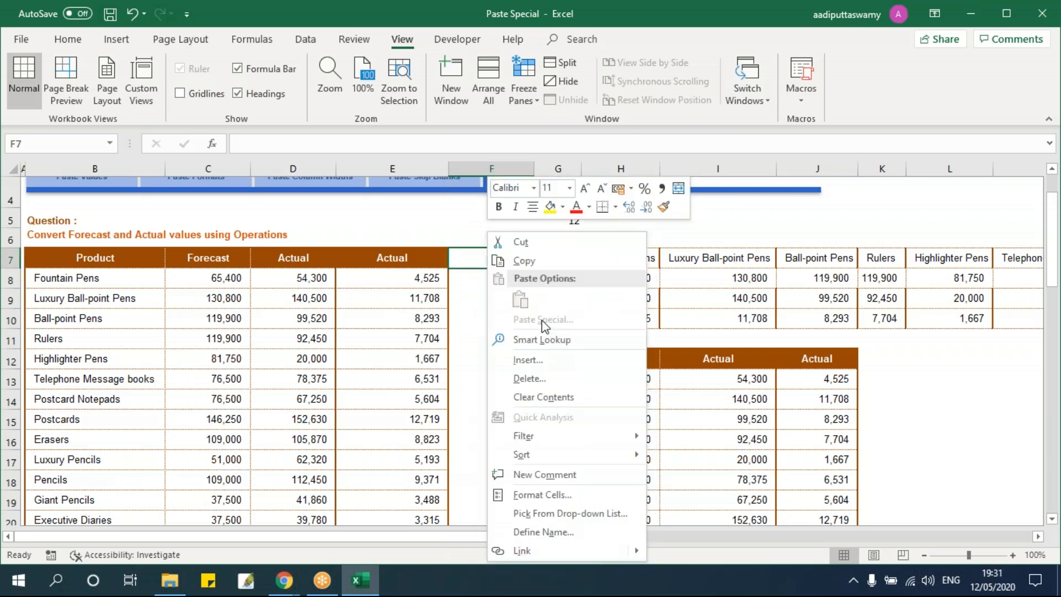
Copy the Actual column from its heading in E7 down through the TOTAL row.
left_click(430, 243)
key("Down")
key("ctrl+shift+Down")
key("ctrl+c")
scroll(438, 331, "up", 1)
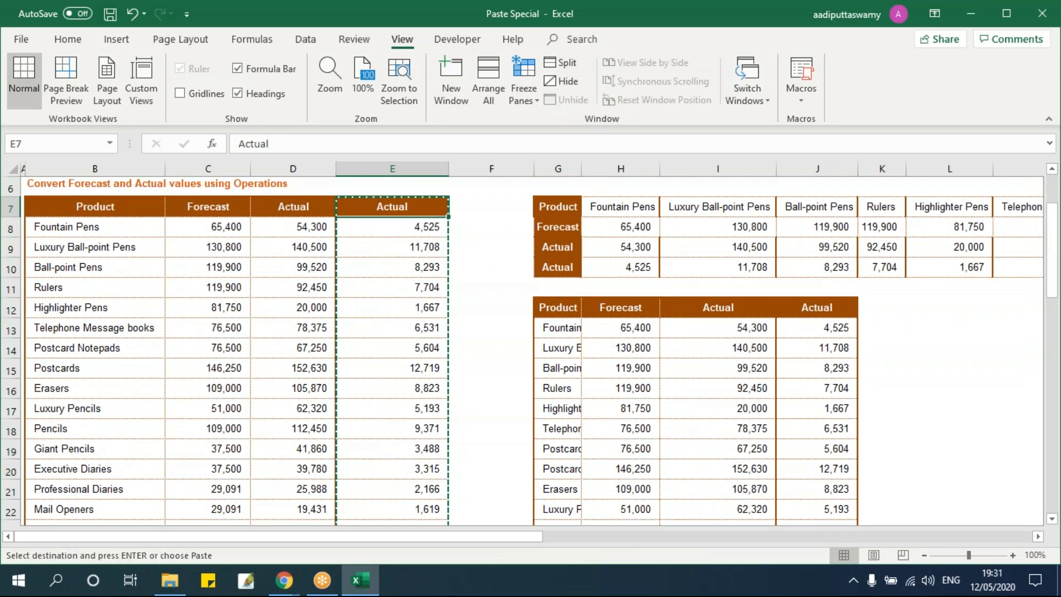
Check the Paste Special options for the empty cell F7 while the column is copied, closing without pasting and clearing the copy selection.
key("Right")
scroll(375, 292, "up", 1)
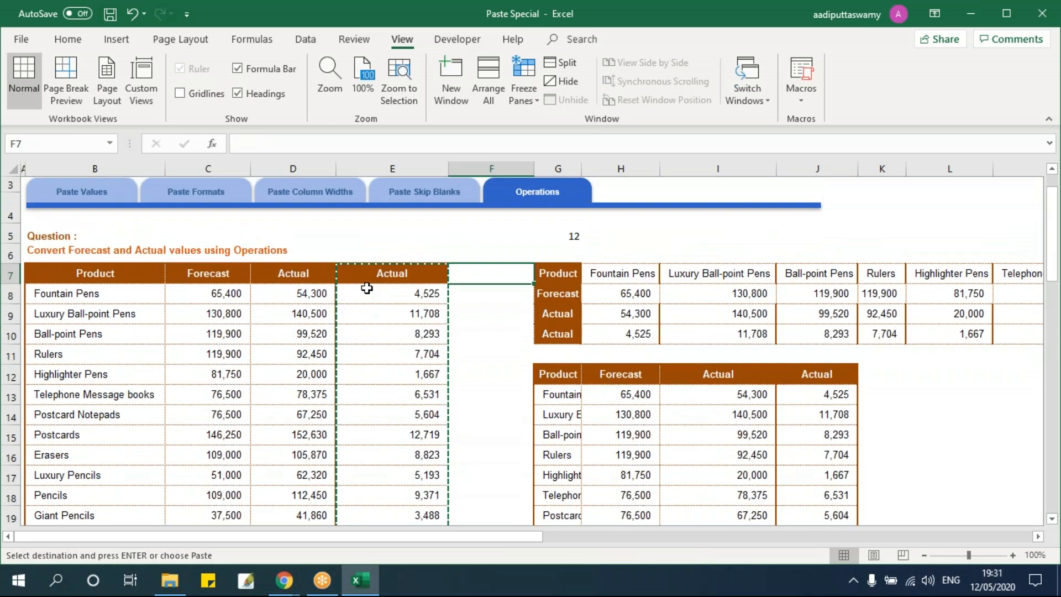
scroll(359, 291, "down", 1)
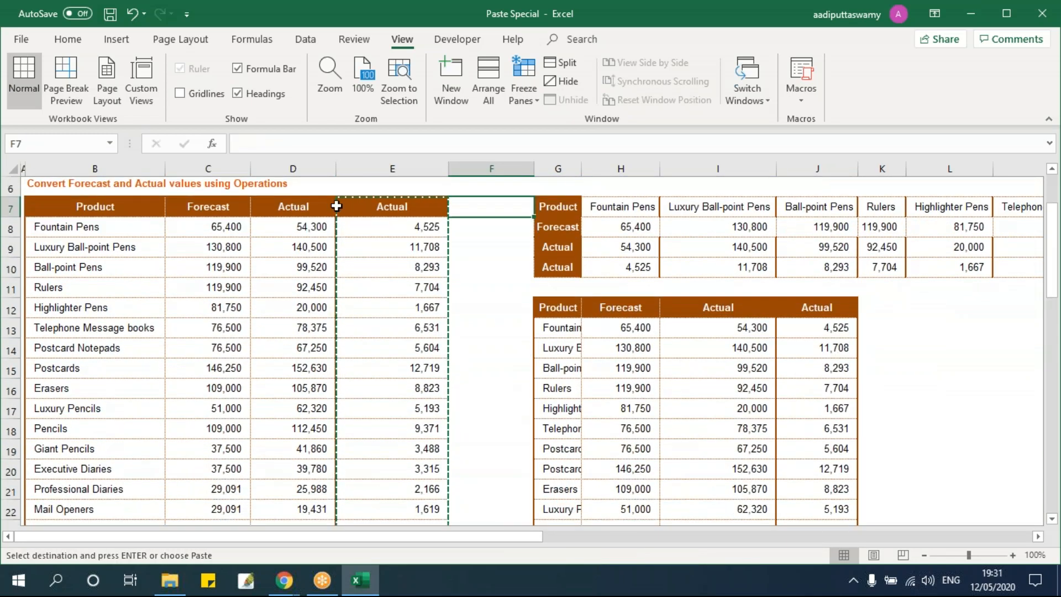
scroll(469, 298, "down", 3)
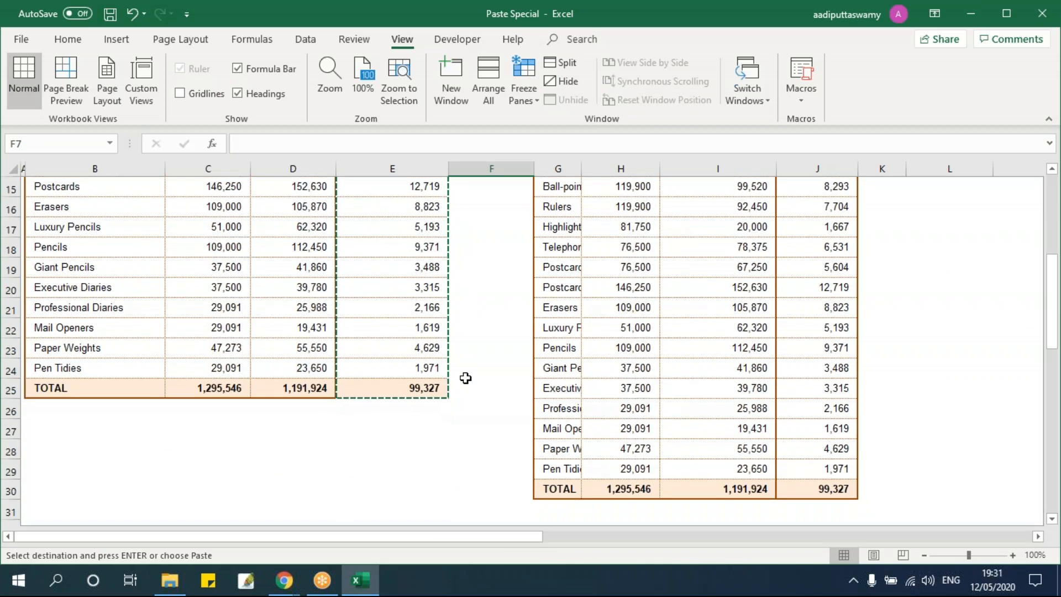
scroll(338, 381, "up", 4)
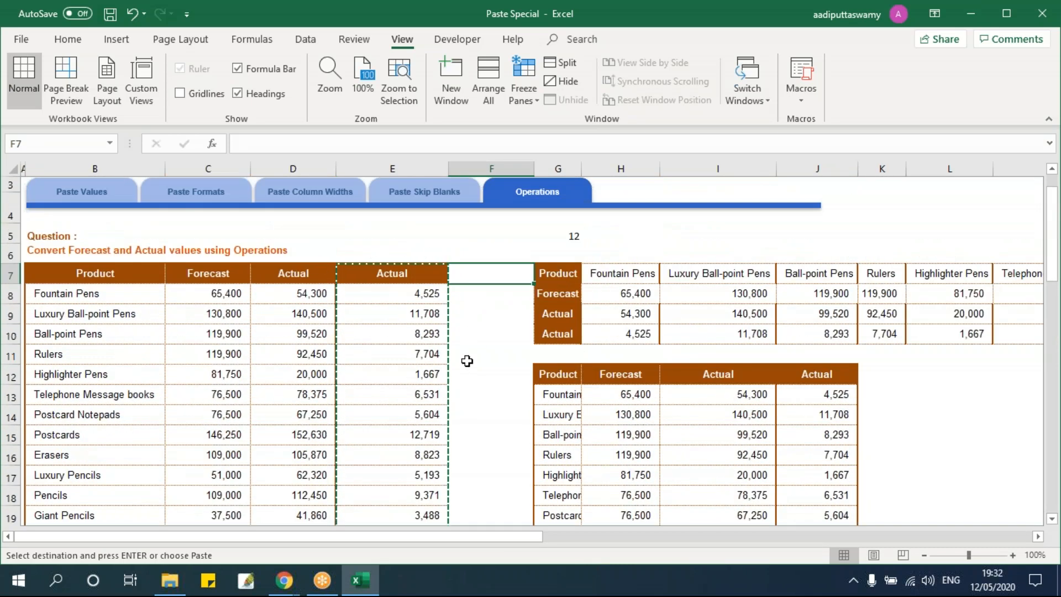
right_click(471, 274)
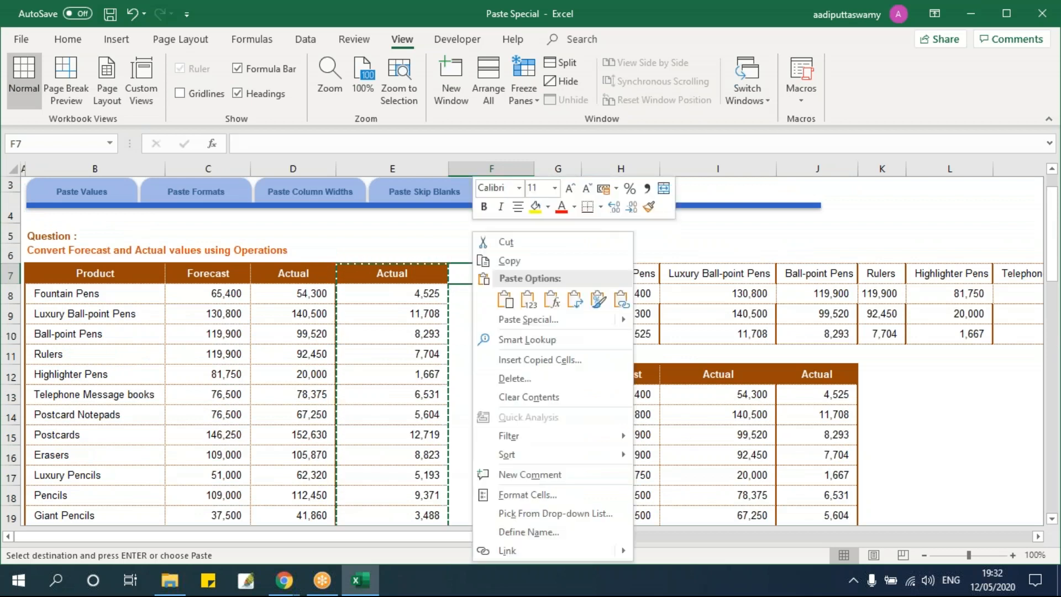
left_click(525, 320)
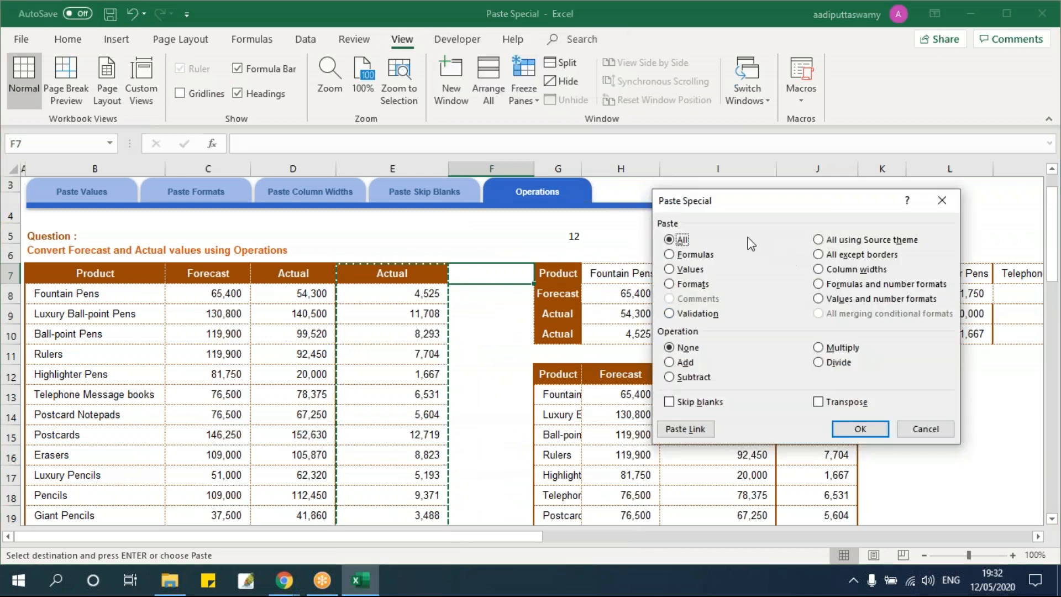
key("Escape")
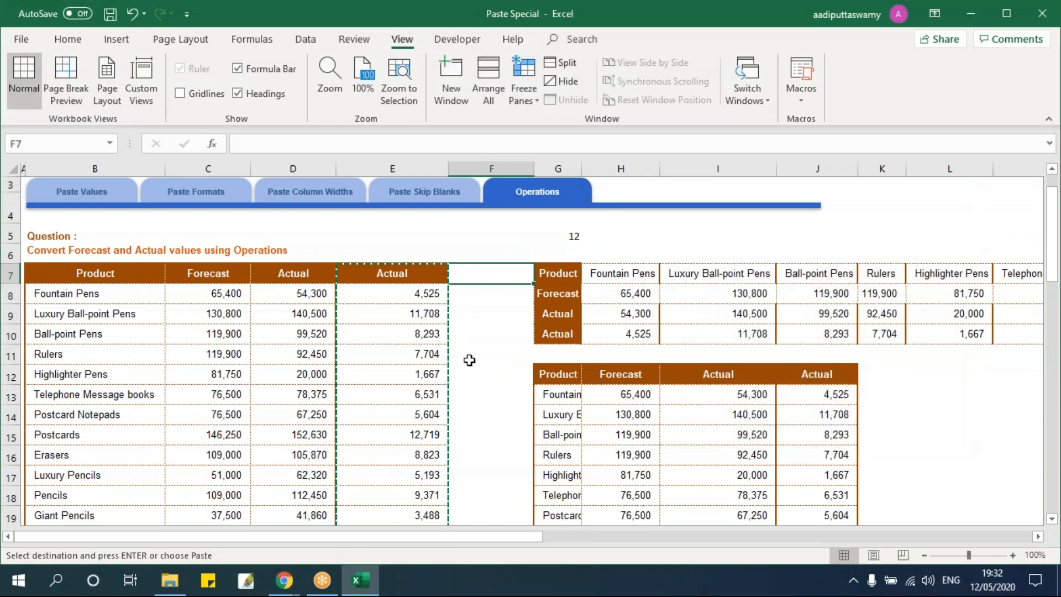
key("Escape")
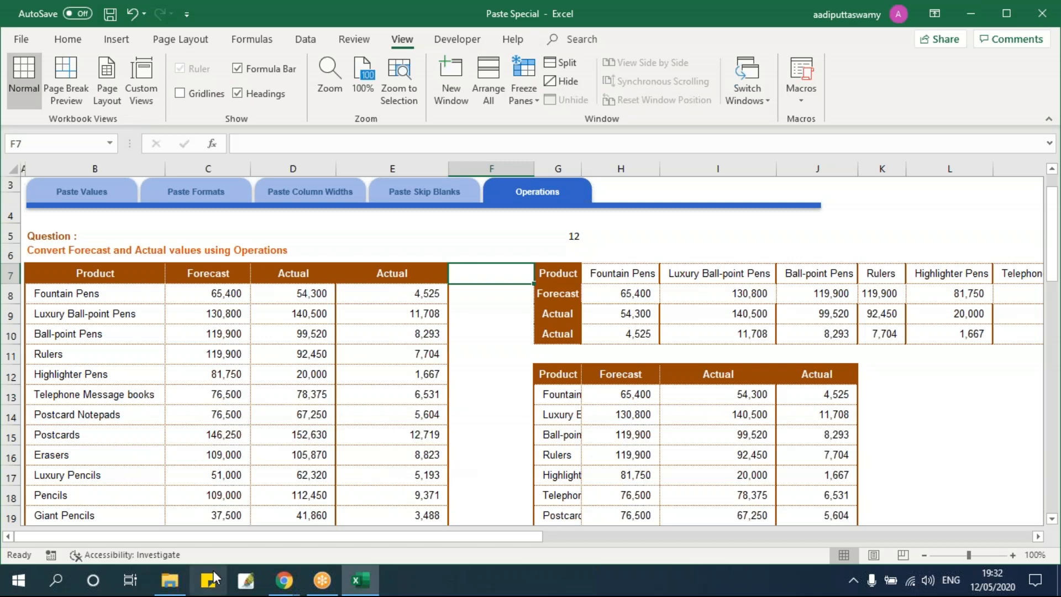
Switch to File Explorer and browse to the Training Files folder under 03 - Formatting Cells, Rows, Columns and Sheets, Excel Files.
left_click(170, 580)
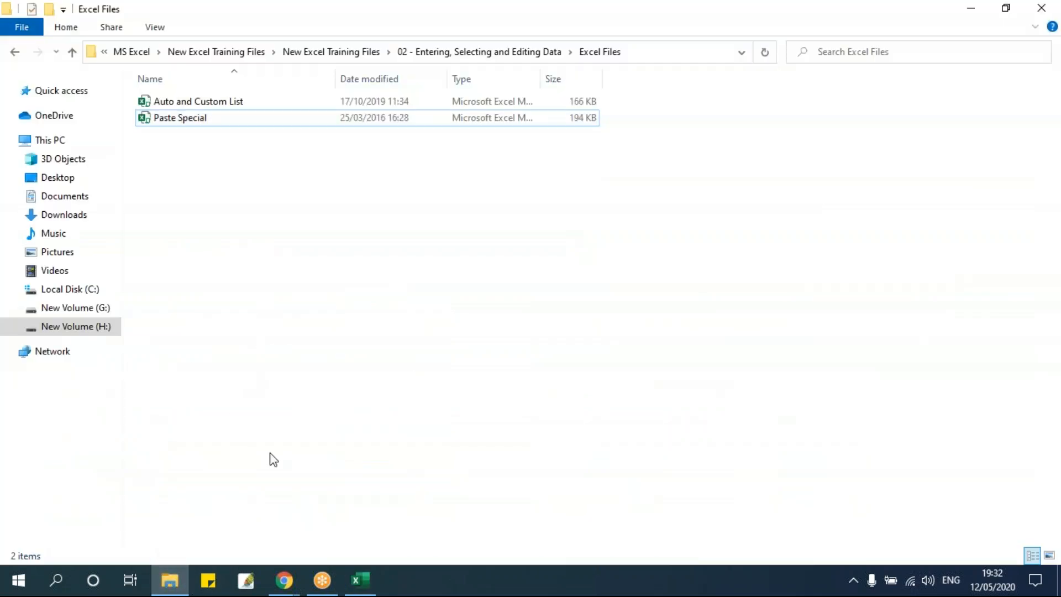
key("BackSpace")
key("BackSpace")
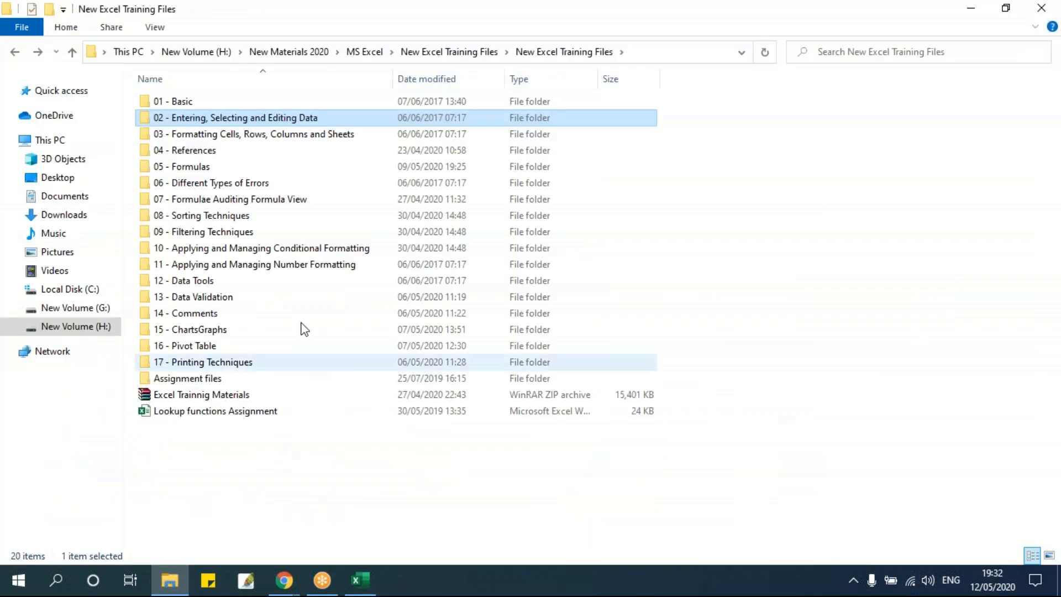
double_click(265, 134)
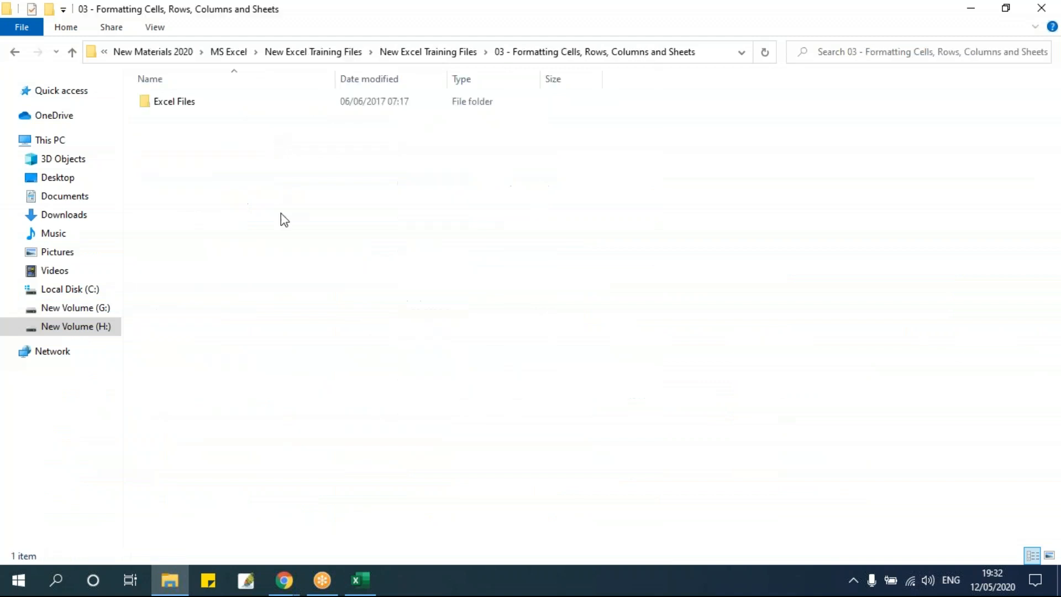
double_click(201, 106)
double_click(223, 108)
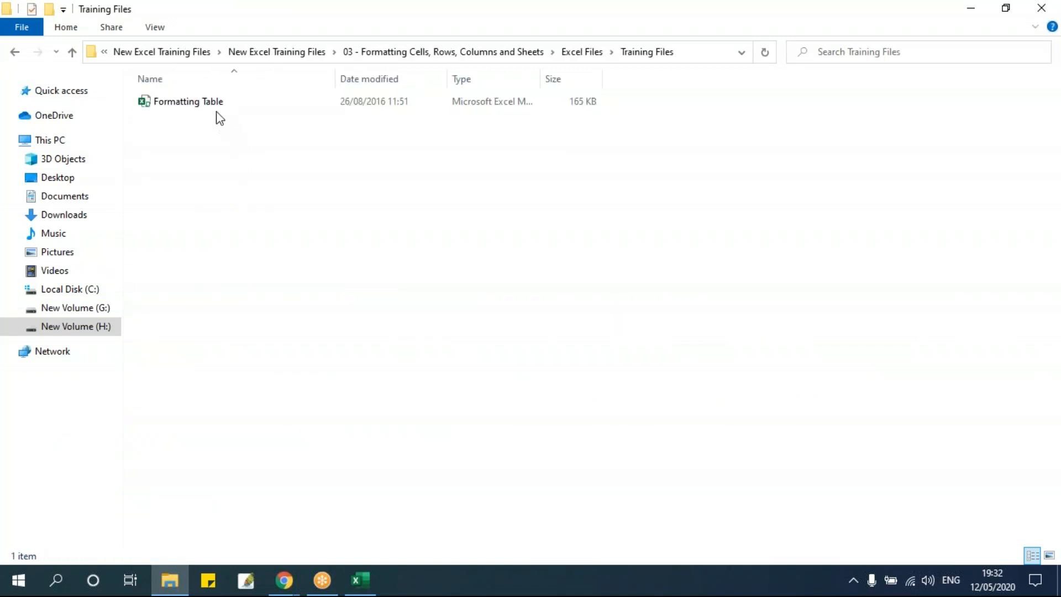
Open the Formatting Table workbook in a maximized window and enter the Format Table1 sheet from its cover page.
double_click(218, 109)
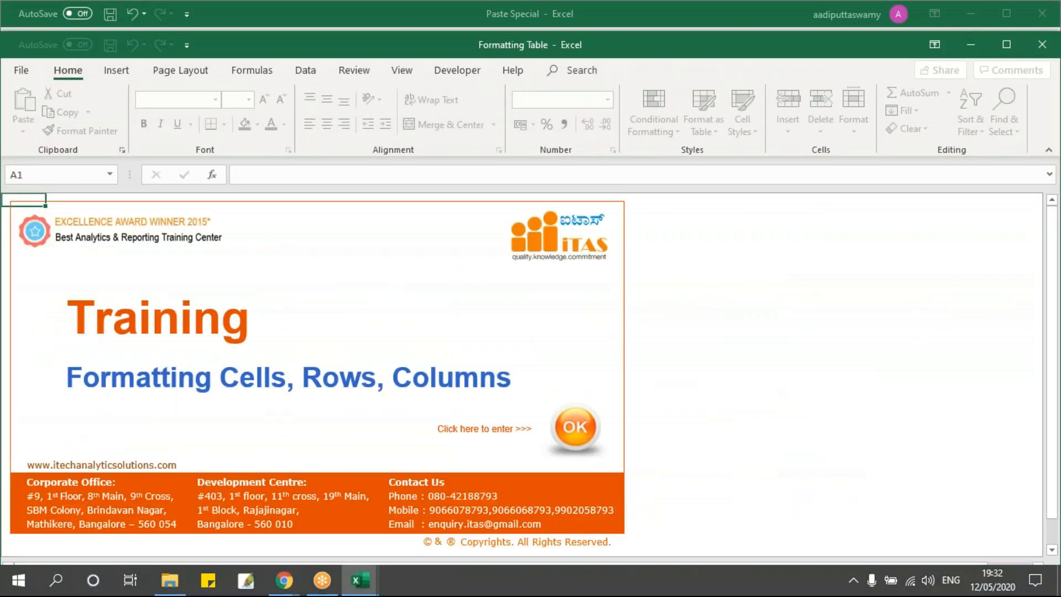
double_click(264, 45)
left_click(573, 395)
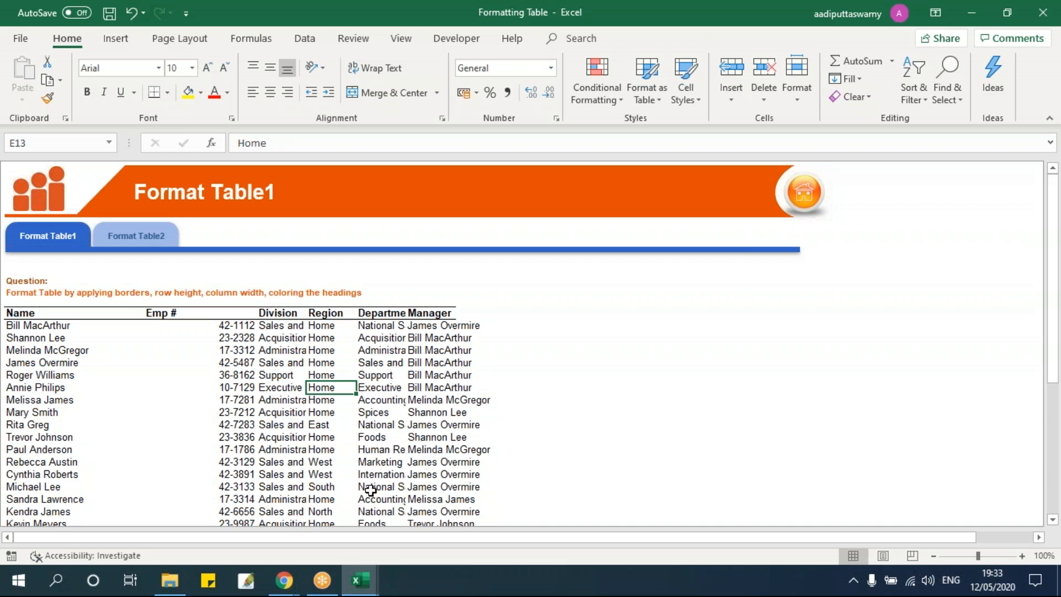
Examine the unformatted employee table on Format Table1 and the cell references of its entries.
left_click_drag(20, 314, 447, 462)
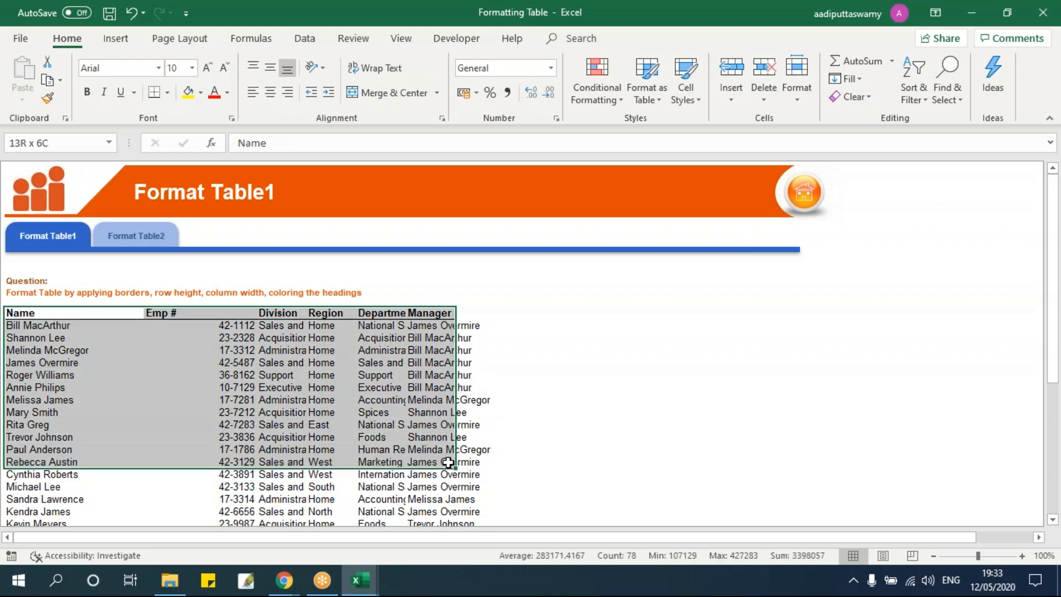
left_click(381, 399)
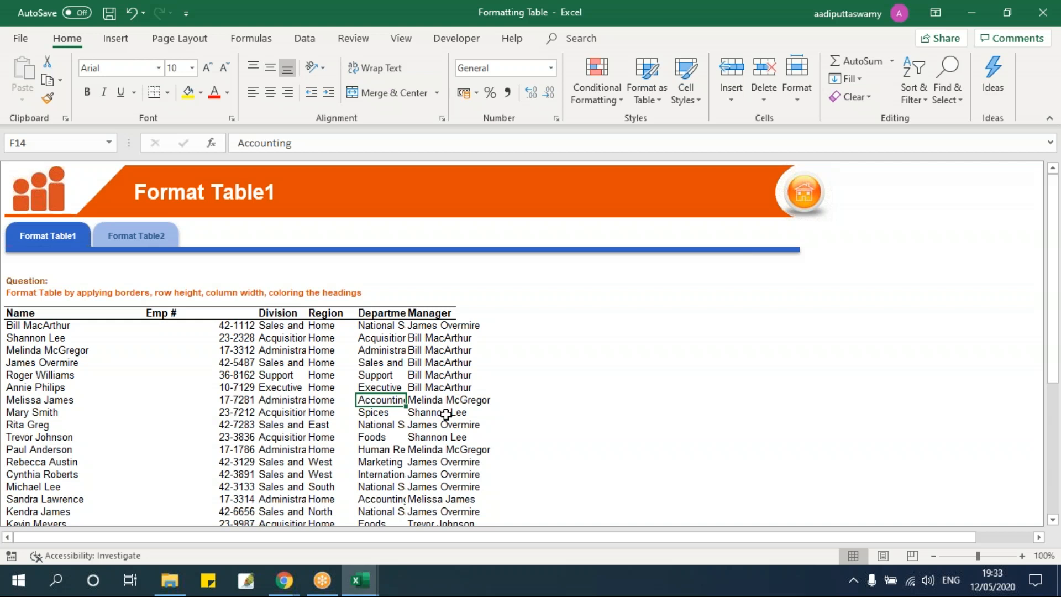
key("Up")
key("Up")
key("Up")
key("Up")
key("Up")
key("Up")
key("Up")
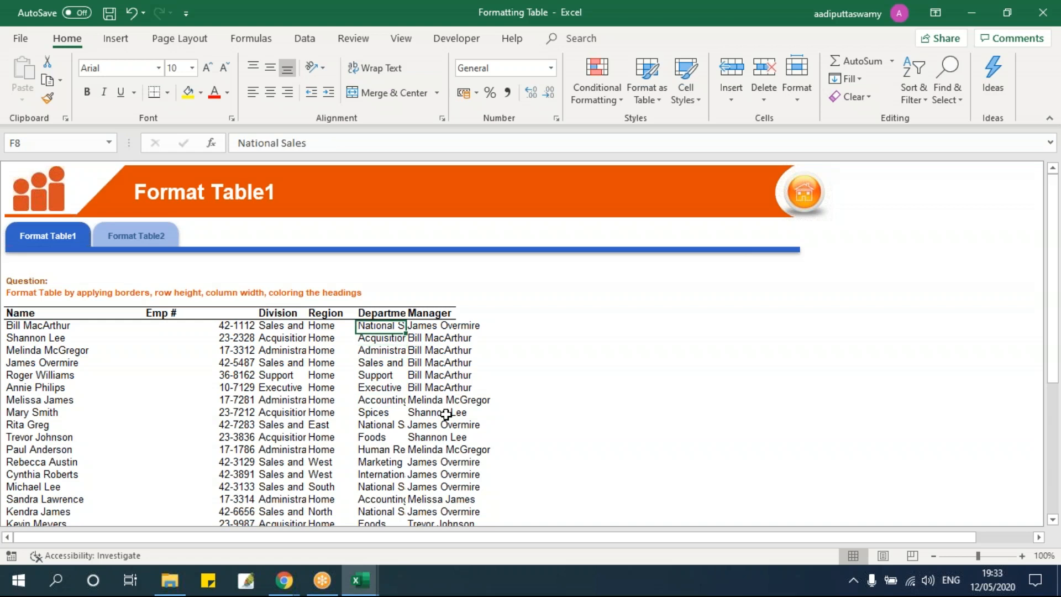
key("Left")
key("Left")
key("Left")
key("Left")
key("Left")
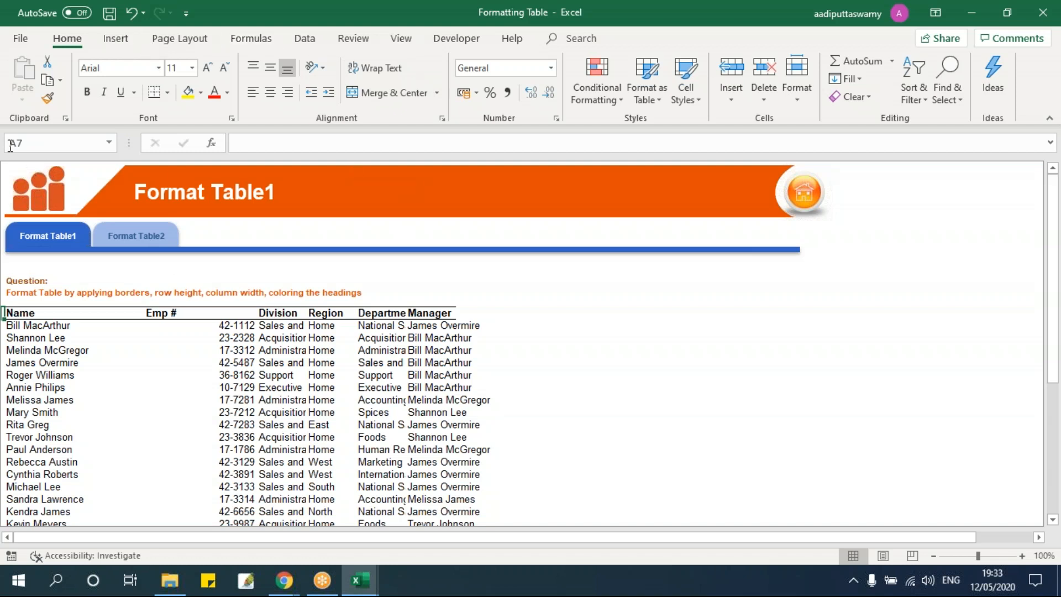
Show the row and column headings on the Format Table1 sheet.
left_click(348, 376)
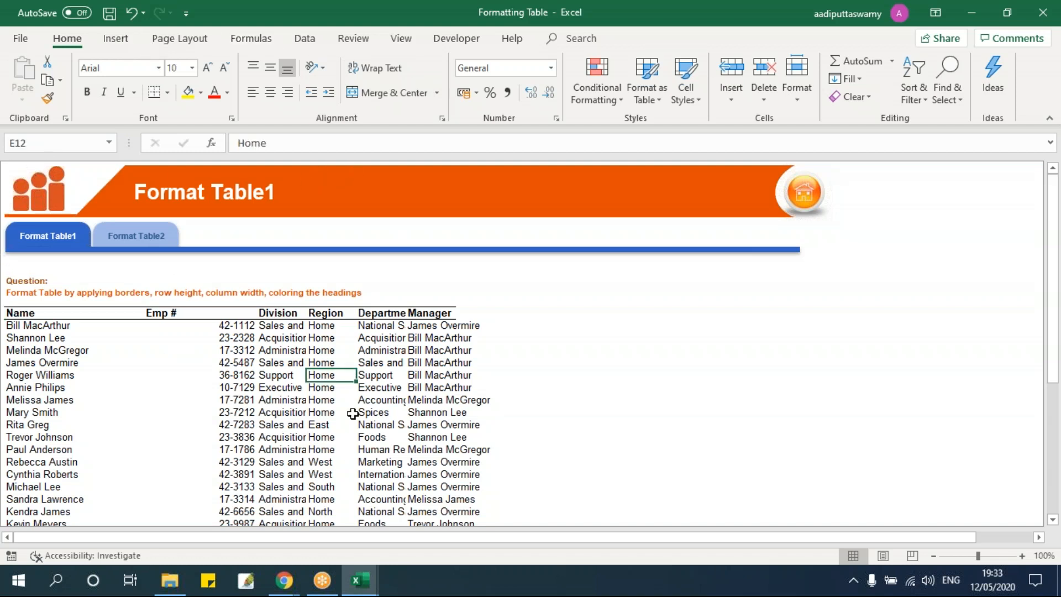
left_click(403, 39)
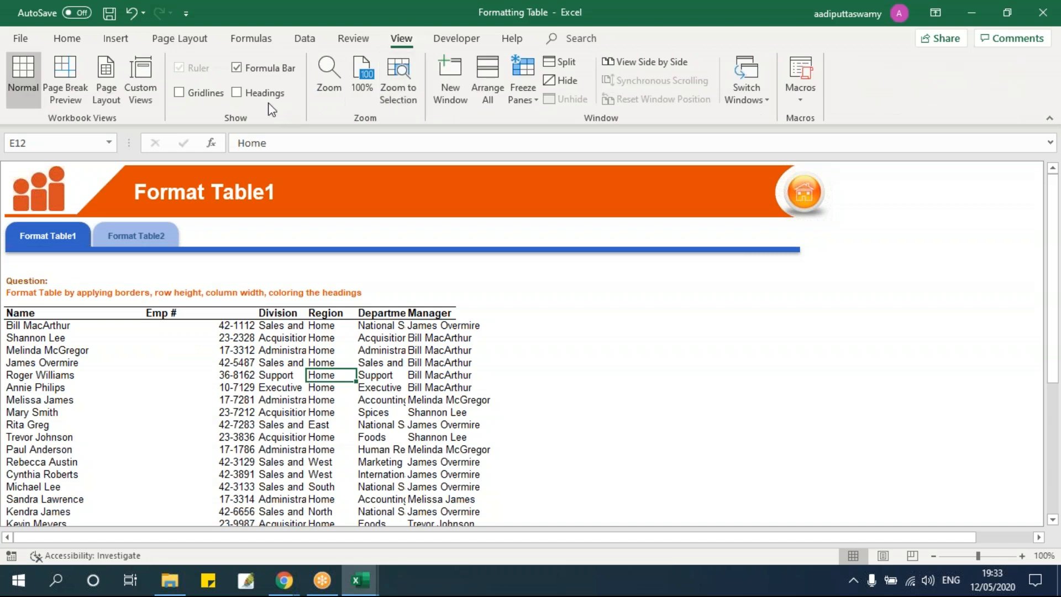
left_click(237, 92)
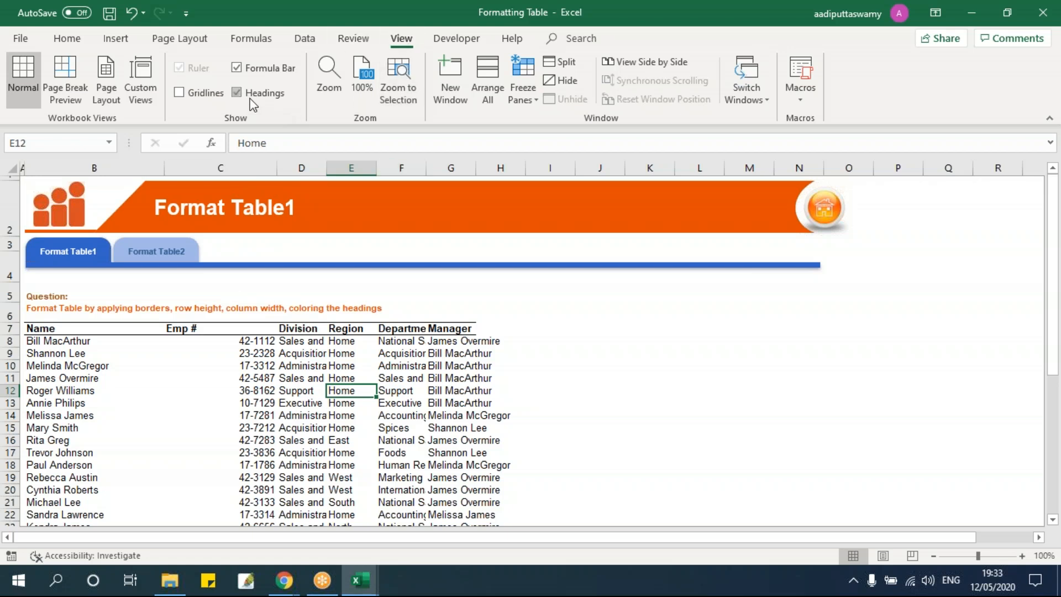
key("Right")
key("Right")
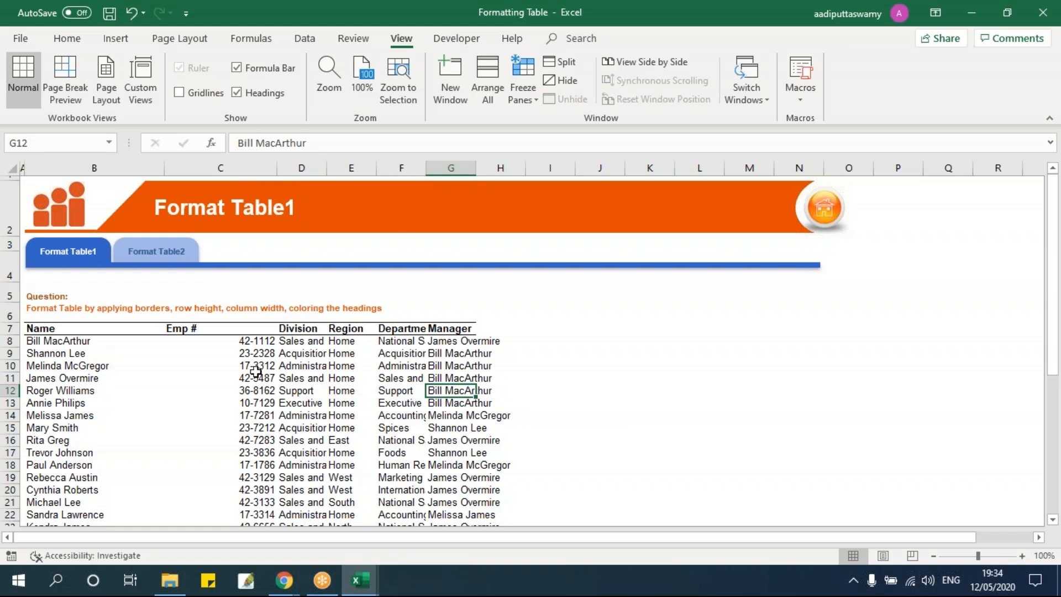
left_click(72, 345)
left_click_drag(72, 349, 111, 464)
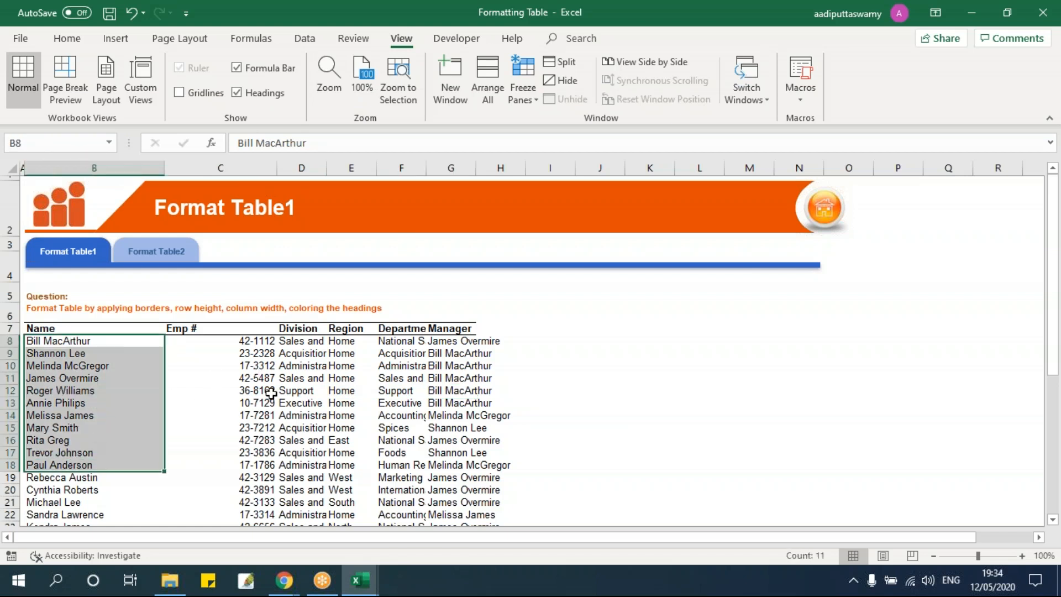
left_click(270, 393)
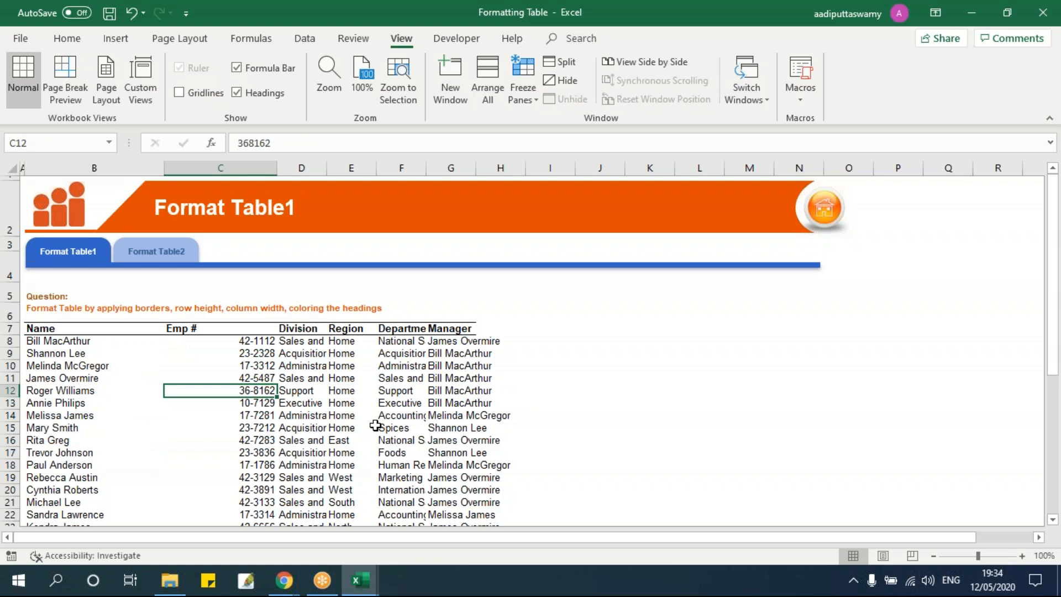
Set the row height to 20 for all table rows, from the Name heading in B7 down to B47.
left_click(74, 328)
key("Up")
key("Down")
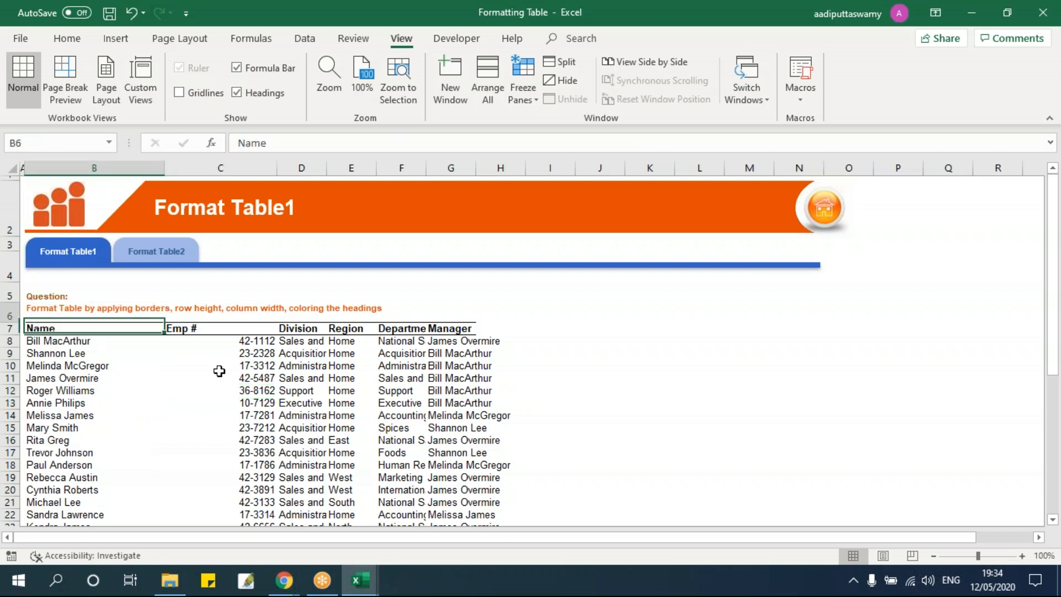
key("ctrl+shift+Down")
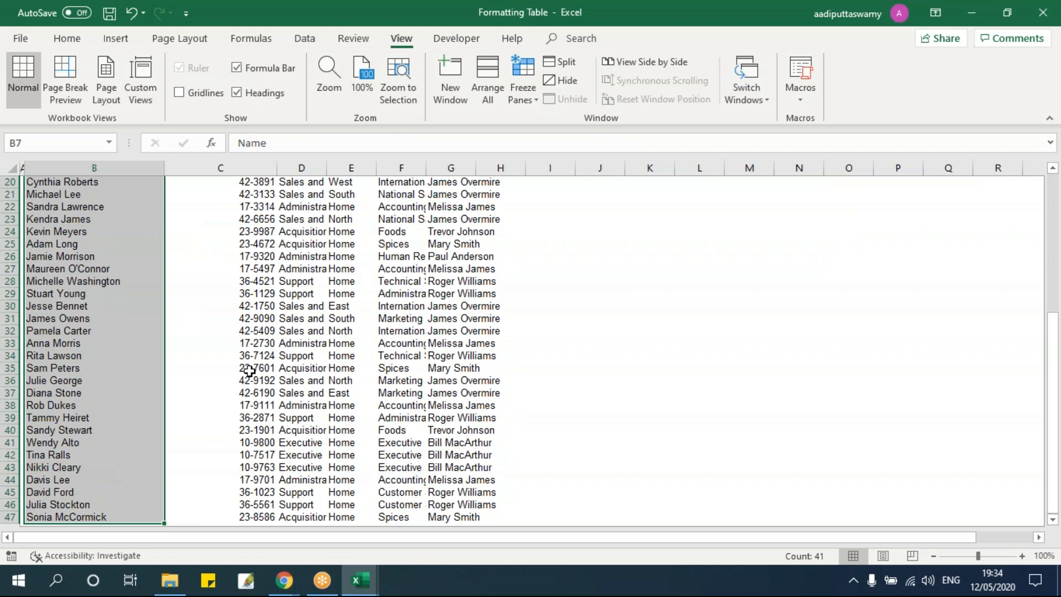
scroll(264, 393, "up", 7)
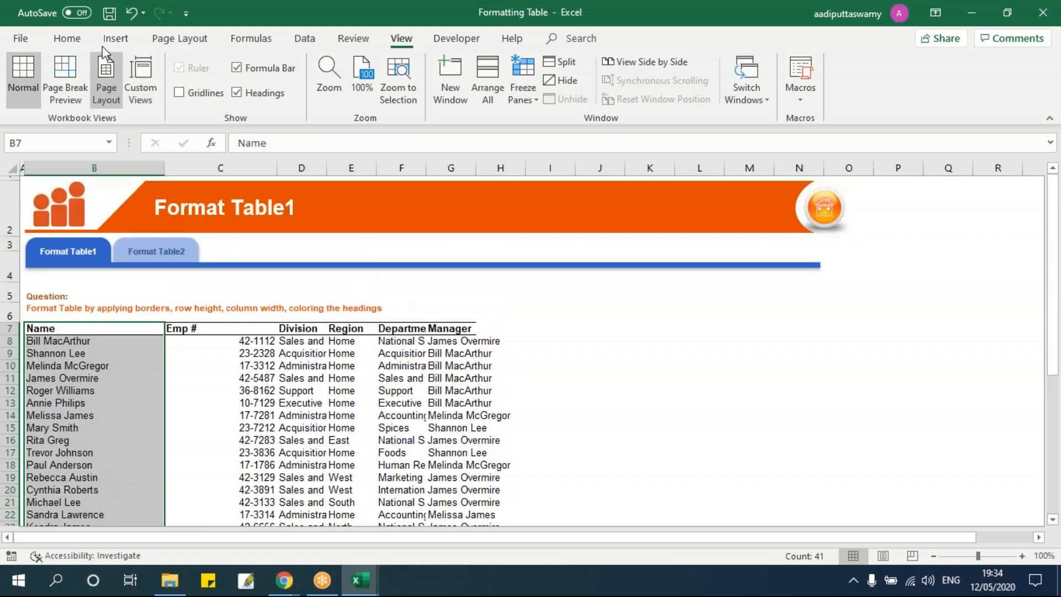
left_click(69, 42)
left_click(796, 94)
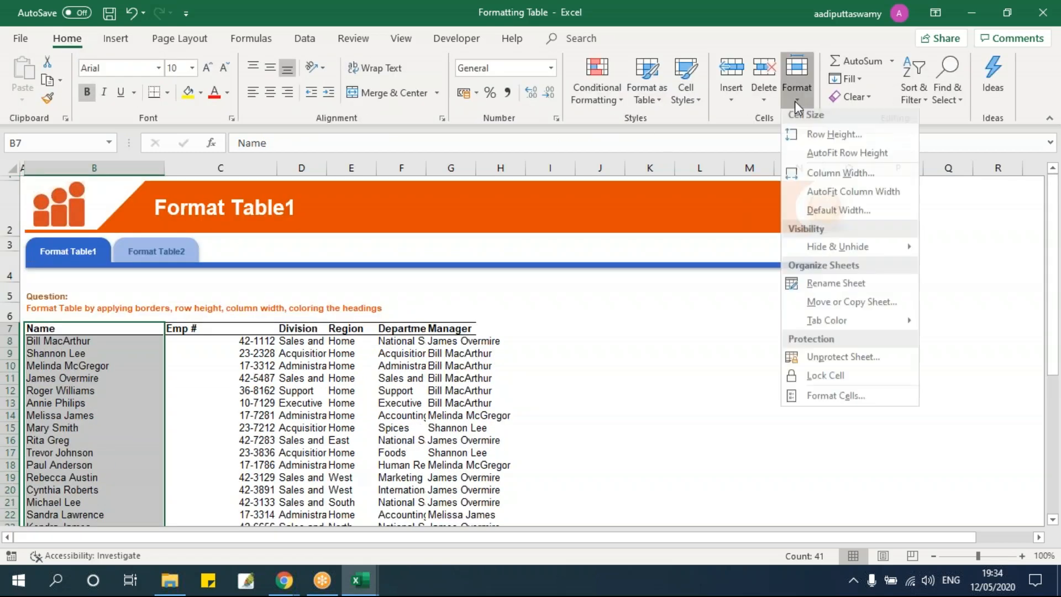
left_click(817, 142)
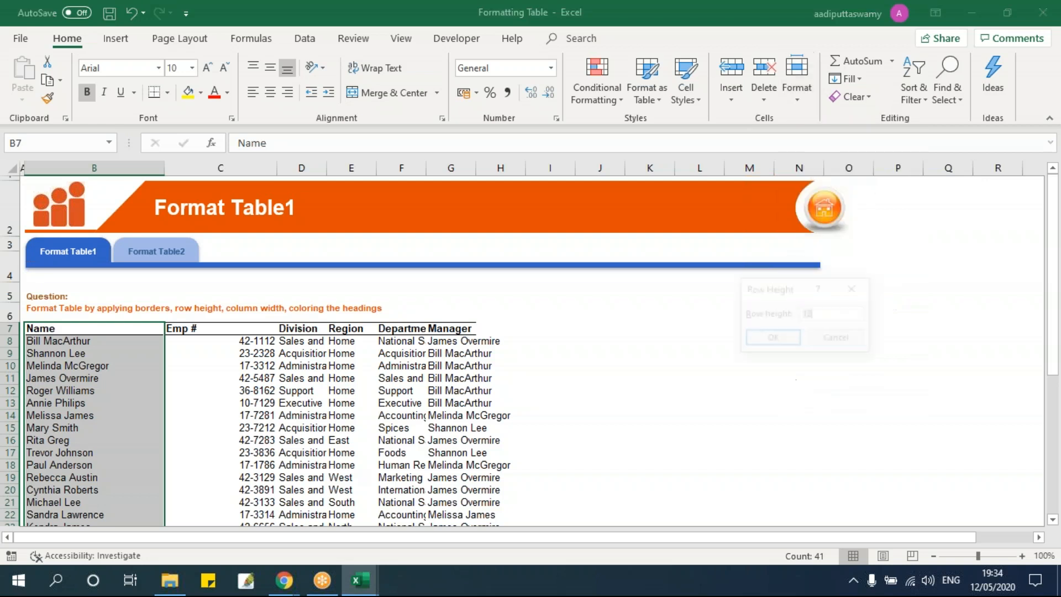
left_click_drag(791, 289, 614, 302)
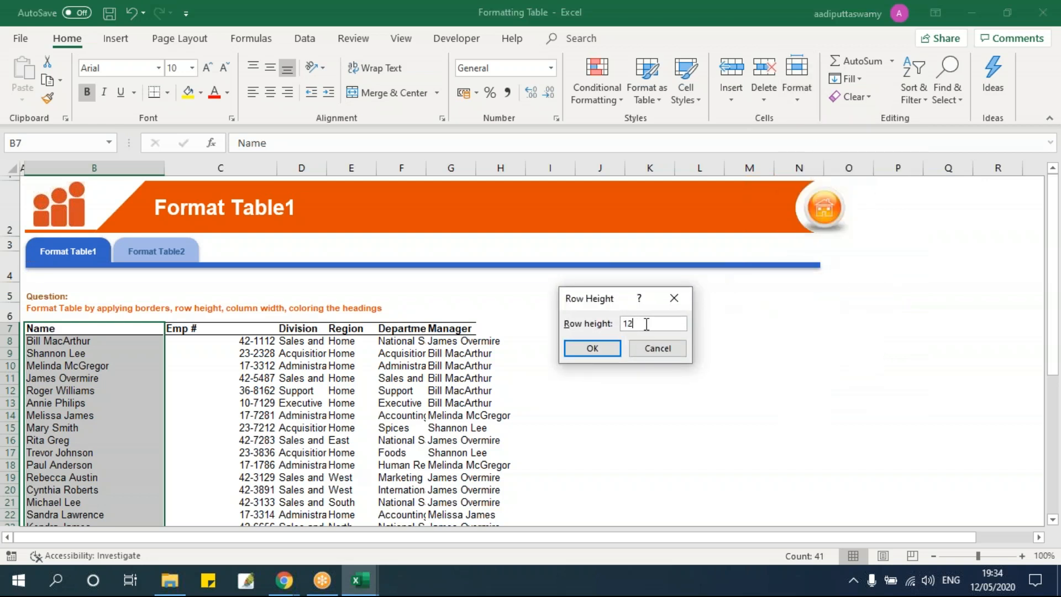
type("20")
key("Return")
left_click(434, 370)
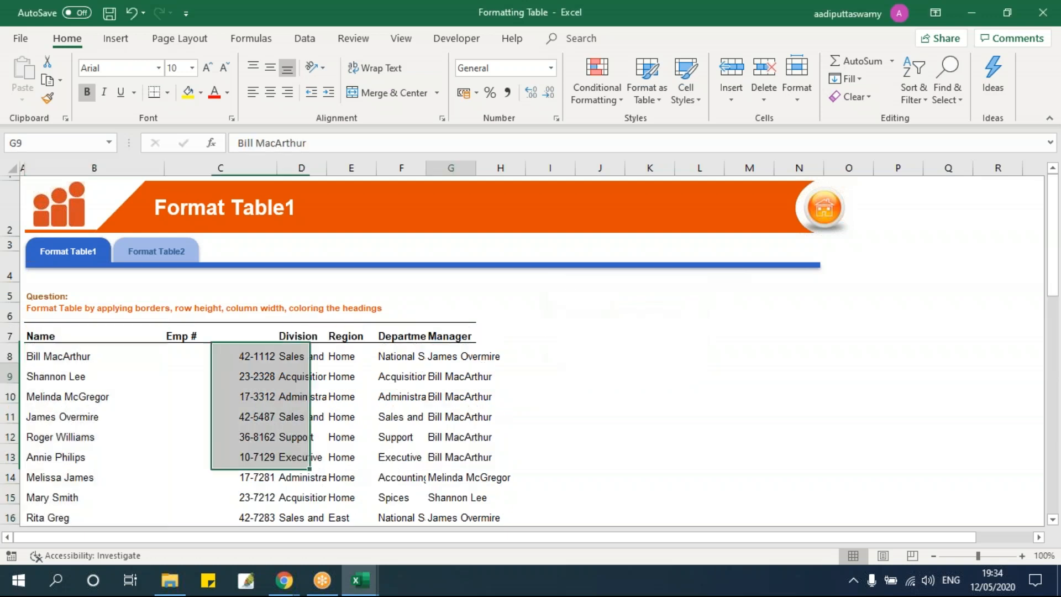
Review the row spacing throughout the employee table.
scroll(442, 394, "down", 5)
scroll(442, 394, "up", 5)
scroll(442, 394, "down", 3)
scroll(442, 394, "up", 3)
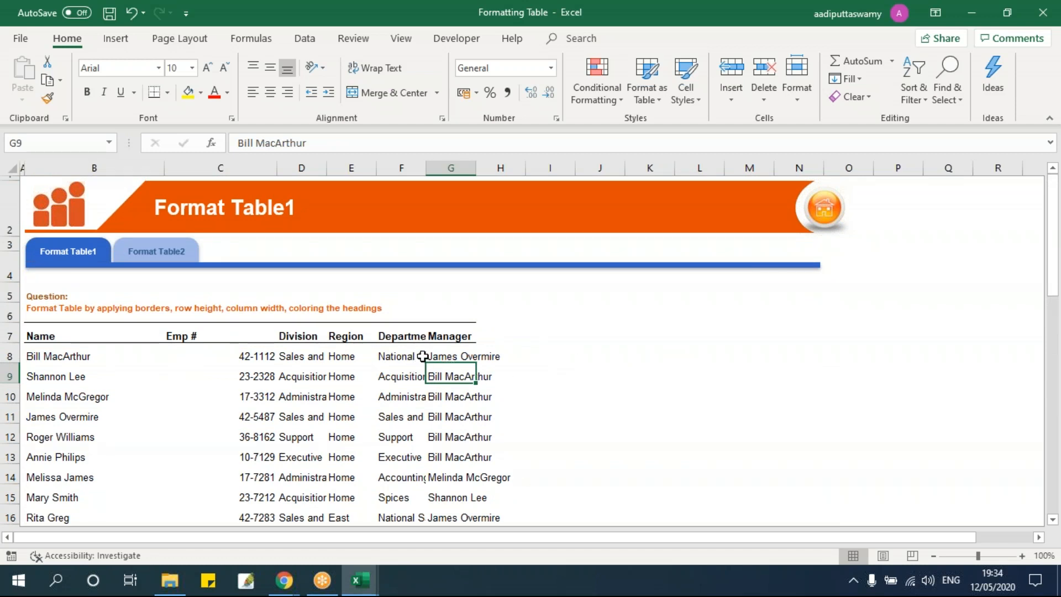
scroll(430, 444, "down", 1)
scroll(430, 444, "down", 3)
scroll(430, 439, "up", 4)
left_click(396, 435)
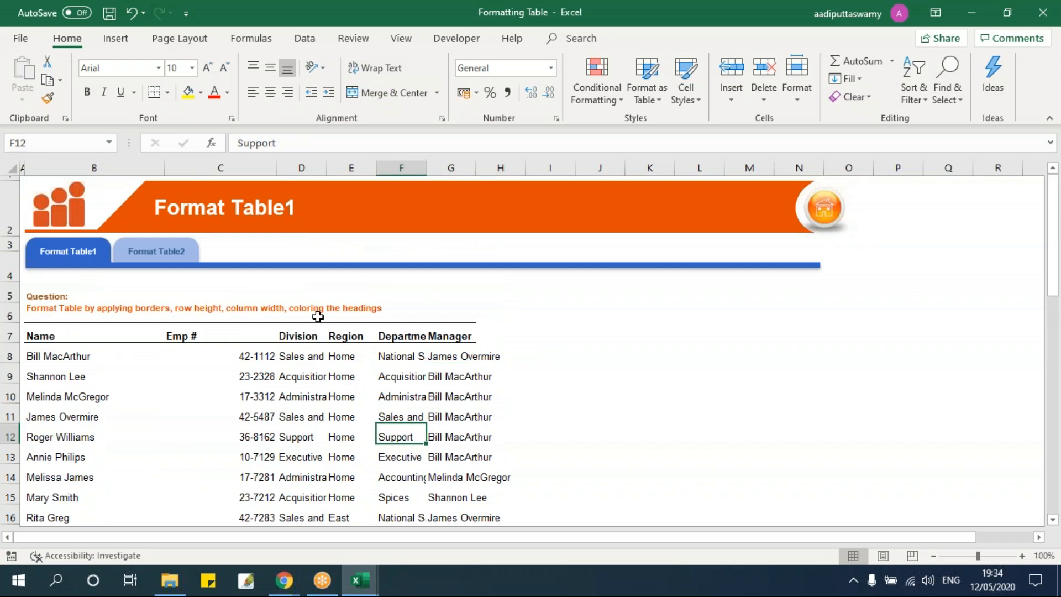
AutoFit the widths of columns C through G so the Emp #, Division, Region, Department and Manager entries fit.
left_click(225, 163)
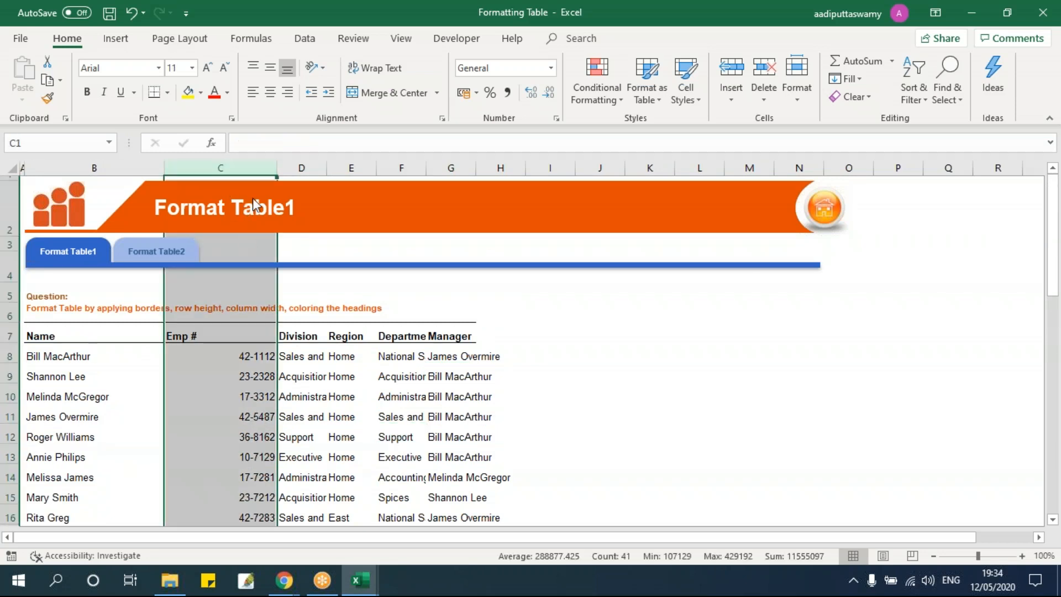
left_click_drag(247, 165, 469, 184)
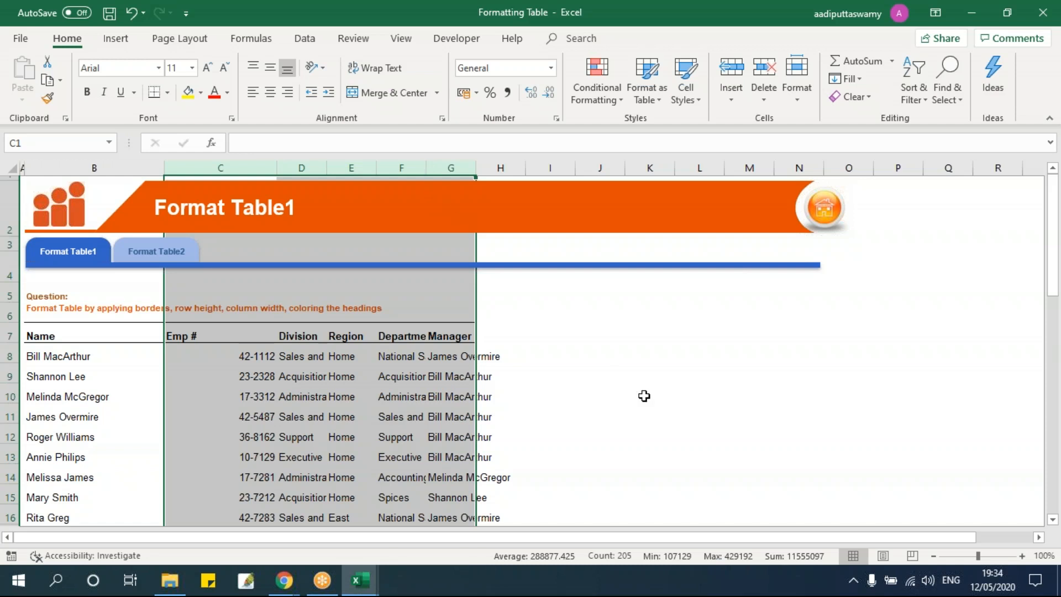
double_click(427, 171)
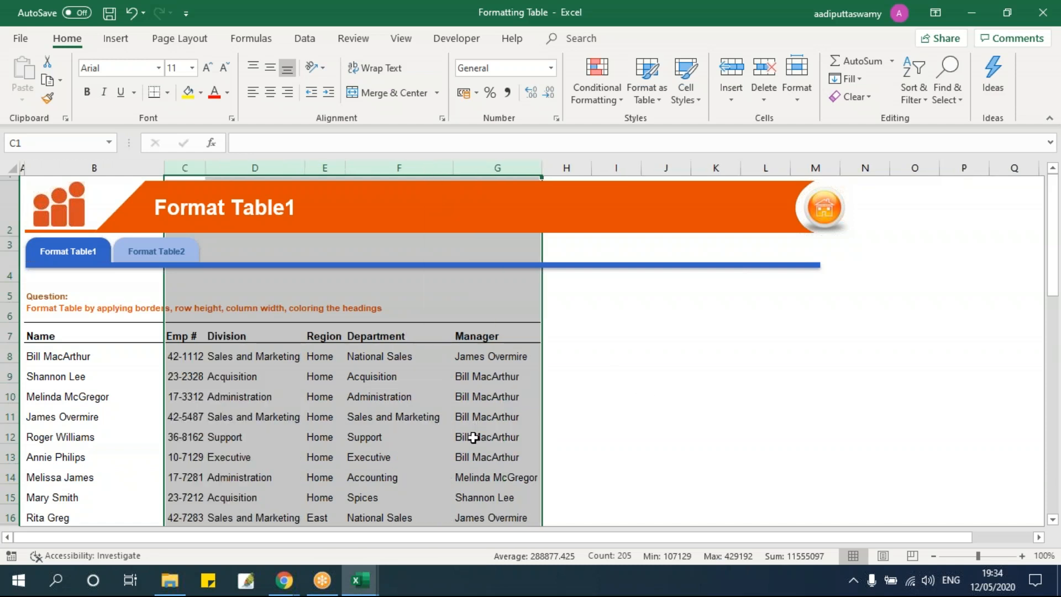
left_click(250, 356)
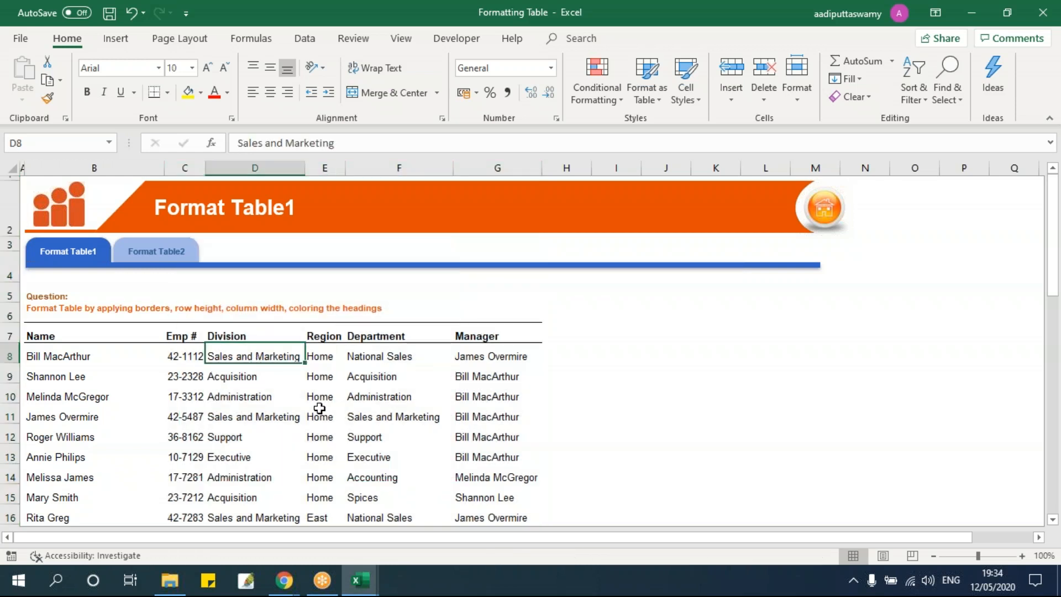
left_click(389, 416)
Narrow the Department column F and AutoFit it back to the width of its contents.
left_click_drag(453, 168, 394, 316)
left_click(608, 392)
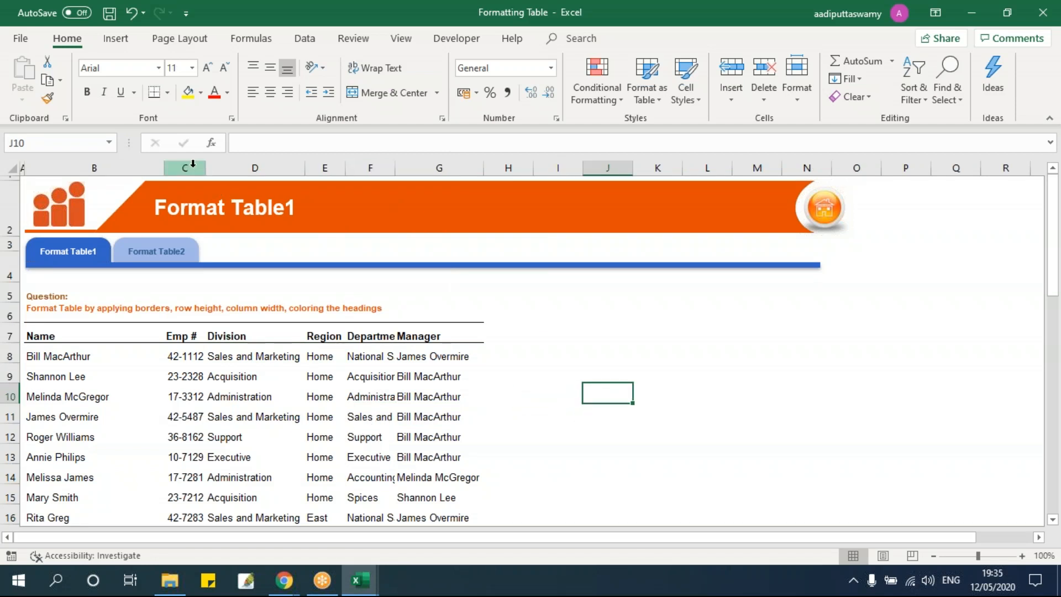
left_click_drag(190, 163, 440, 188)
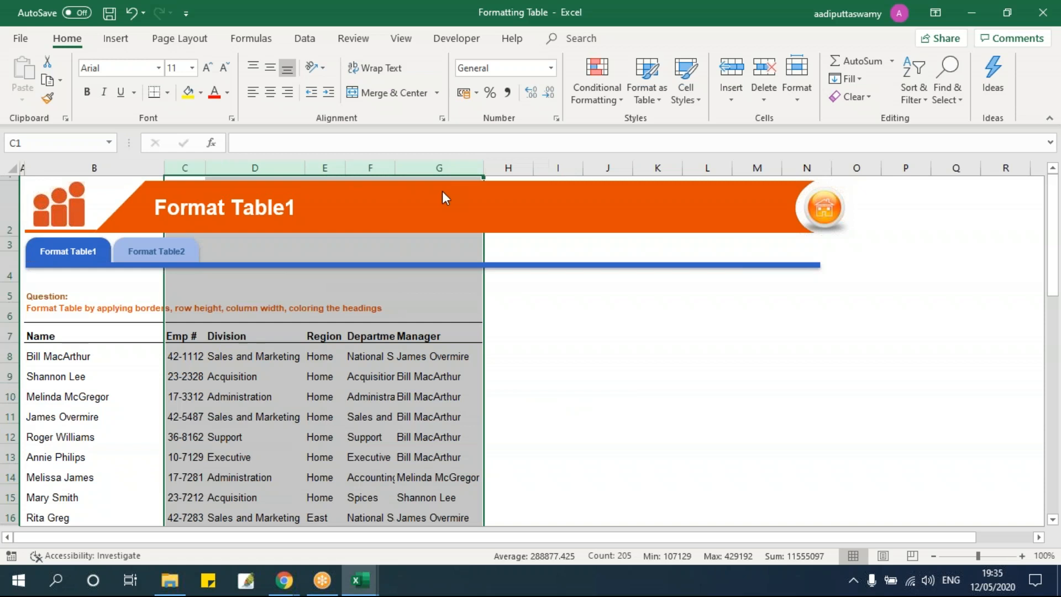
left_click(610, 377)
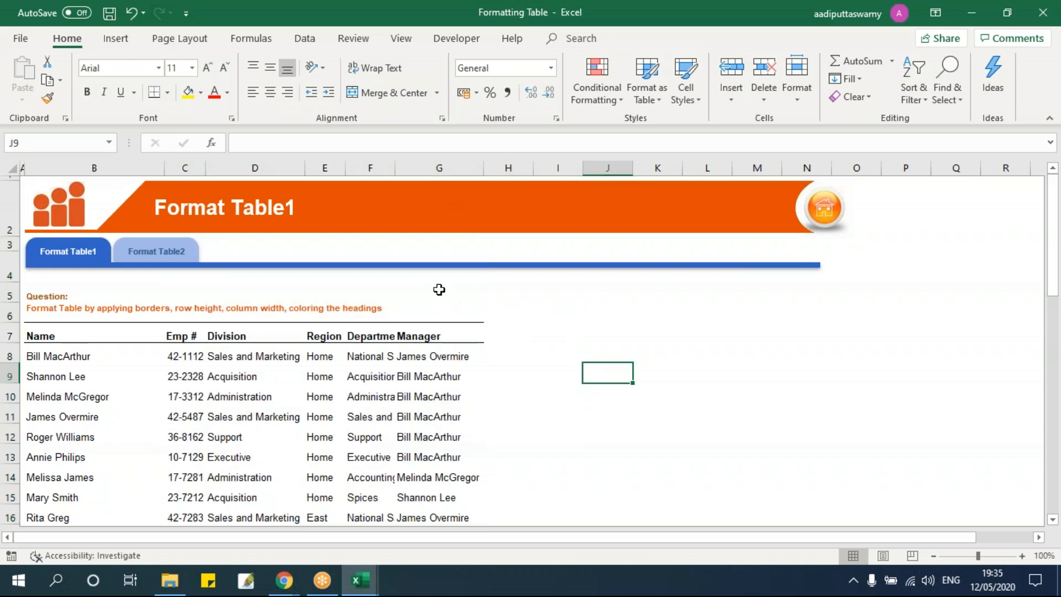
left_click(361, 166)
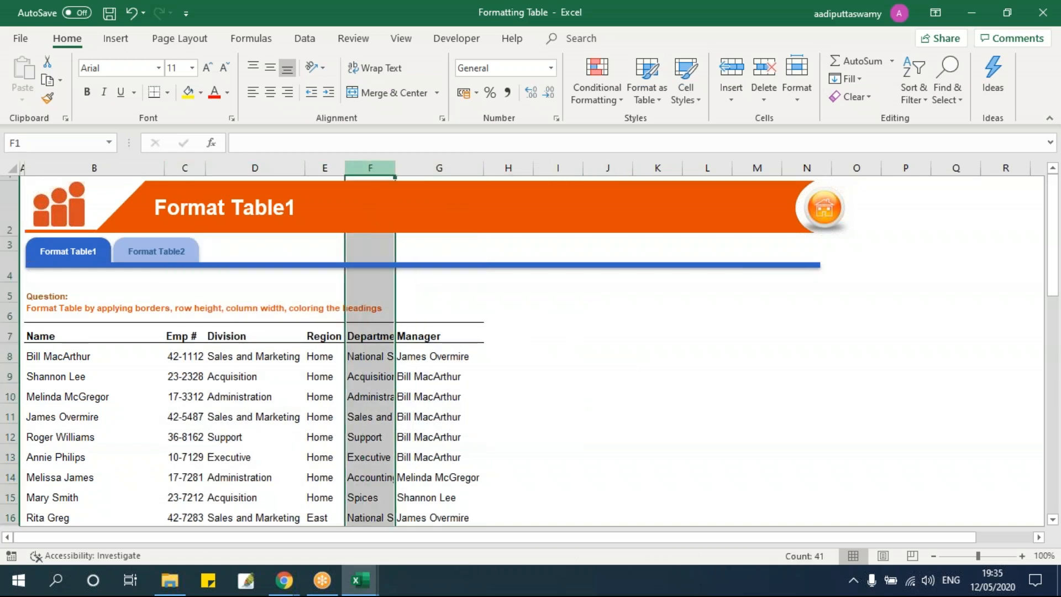
double_click(396, 171)
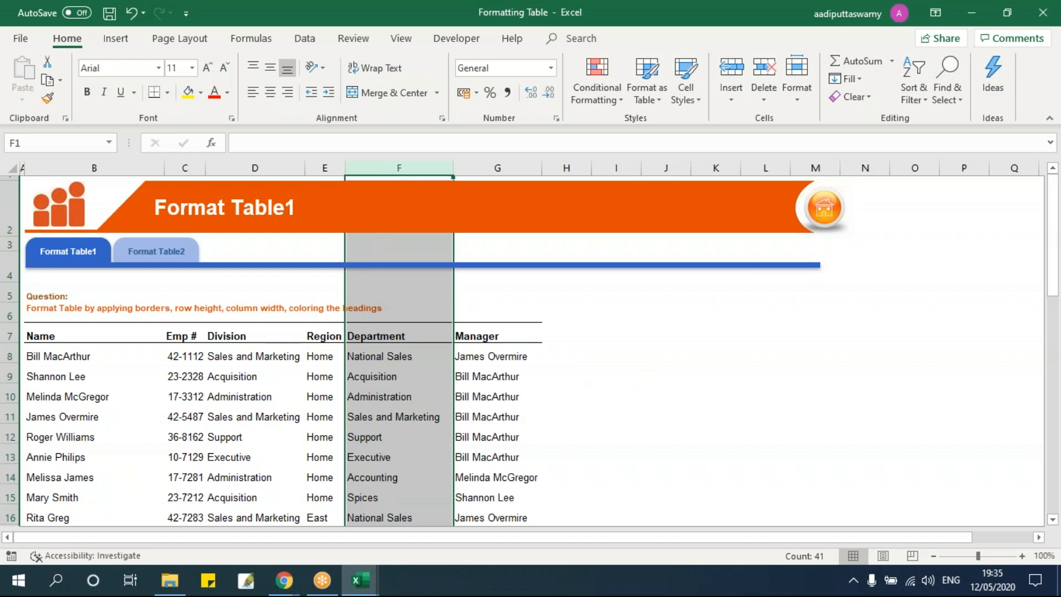
left_click(411, 373)
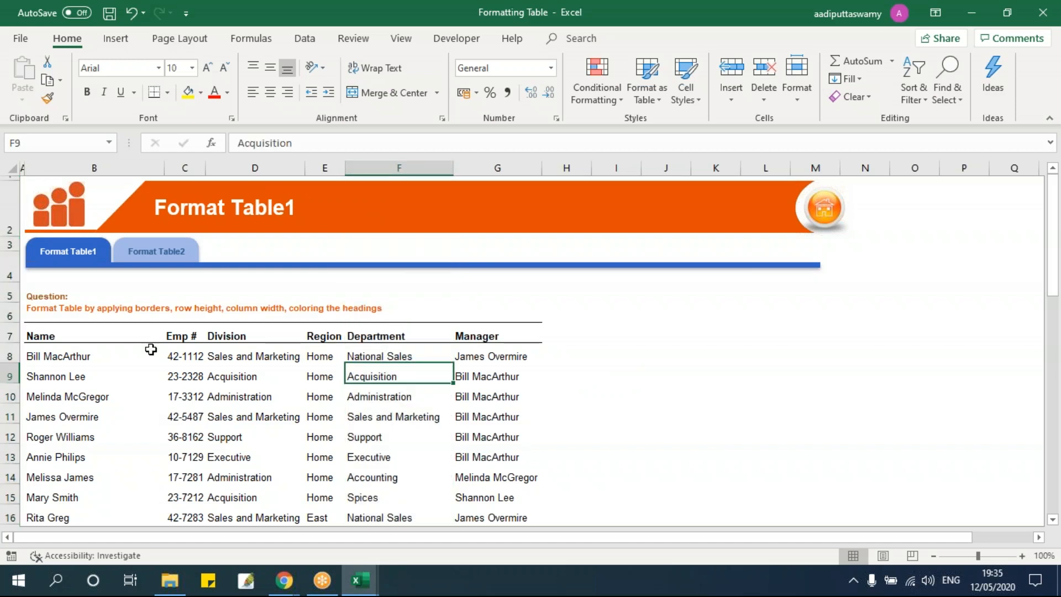
left_click(68, 334)
key("shift+Down")
key("shift+Down")
key("shift+Down")
key("shift+Down")
left_click_drag(67, 342, 572, 335)
left_click(498, 378)
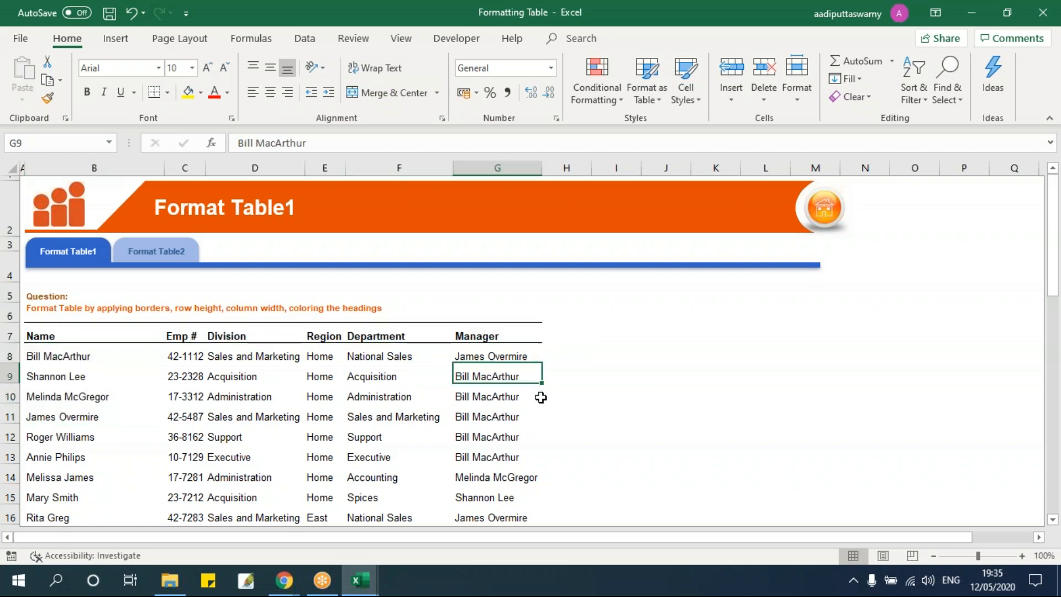
Select the whole employee table from the Name heading in B7 to the last Manager entry in G47.
left_click(53, 333)
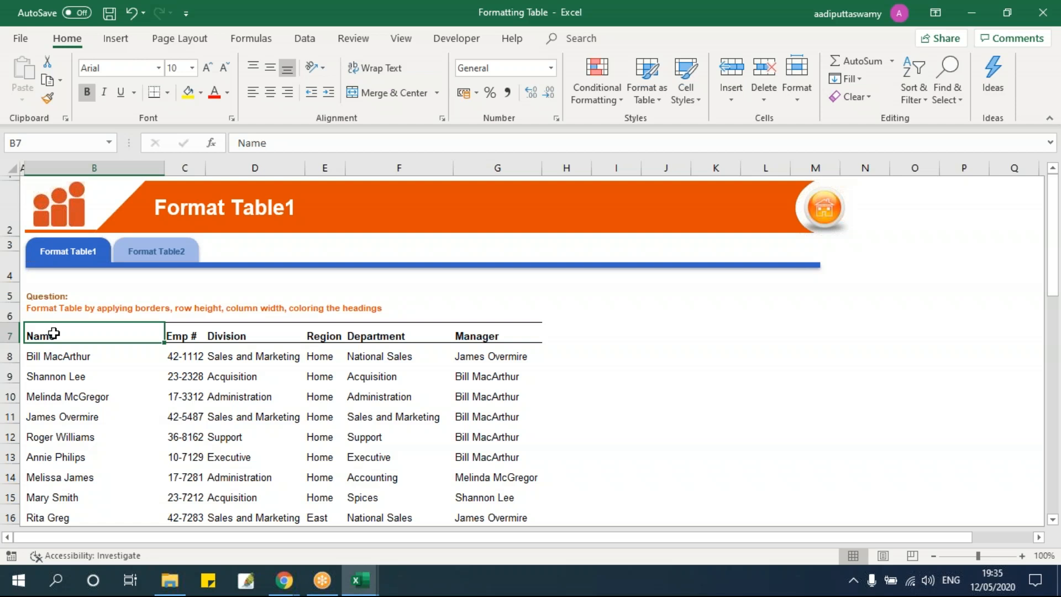
key("Down")
key("Up")
key("ctrl+shift+Down")
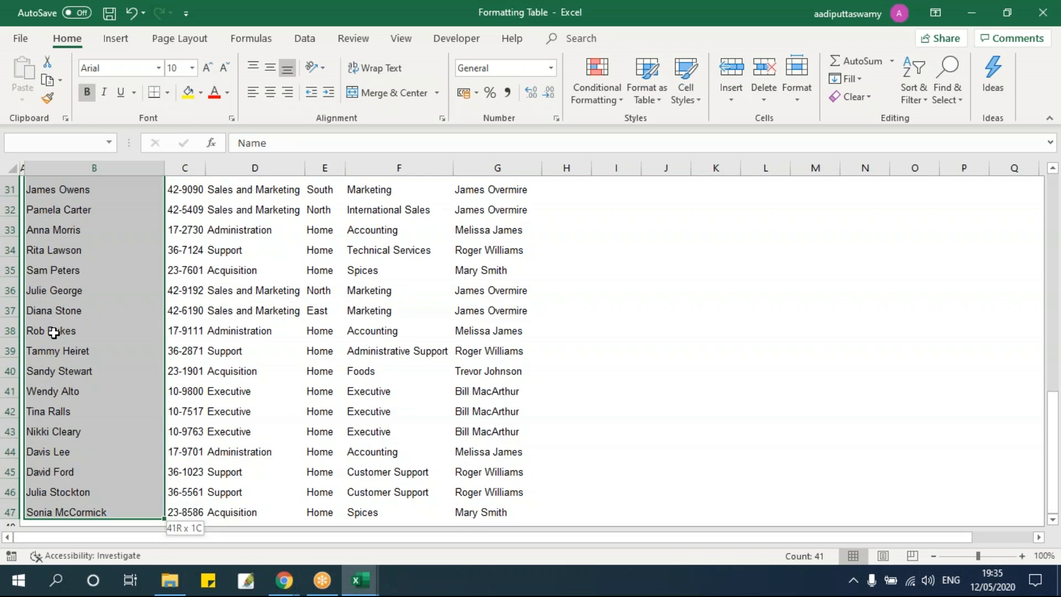
key("ctrl+shift+Right")
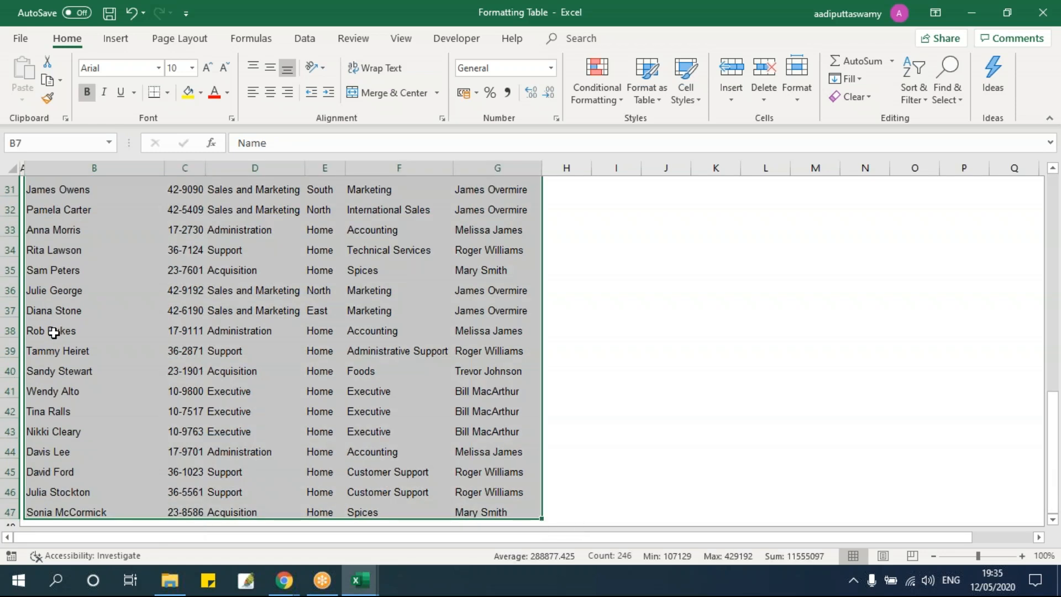
scroll(516, 326, "up", 10)
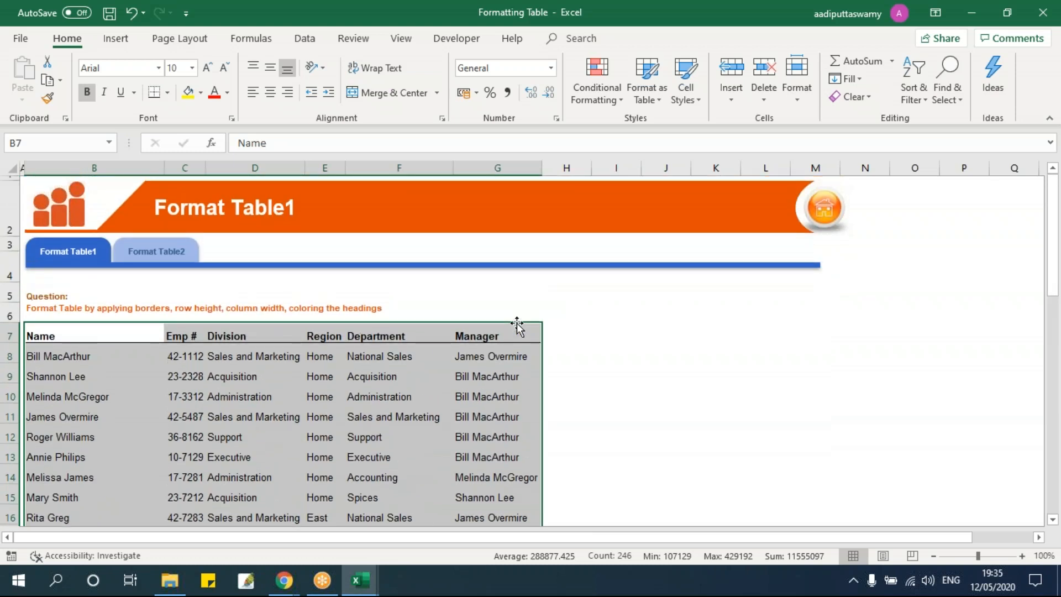
Enter the note "Control + 1" in cell J5 and format it as bold 14-point text.
left_click(652, 297)
type("COntrll")
key("BackSpace")
type("ol + 1")
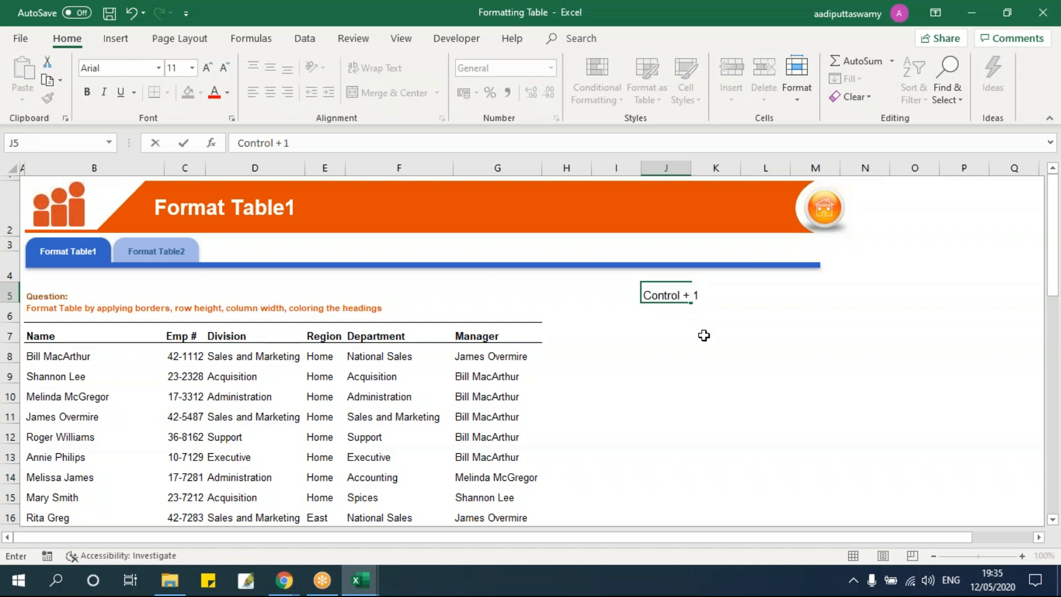
left_click(703, 334)
left_click(680, 289)
left_click(176, 69)
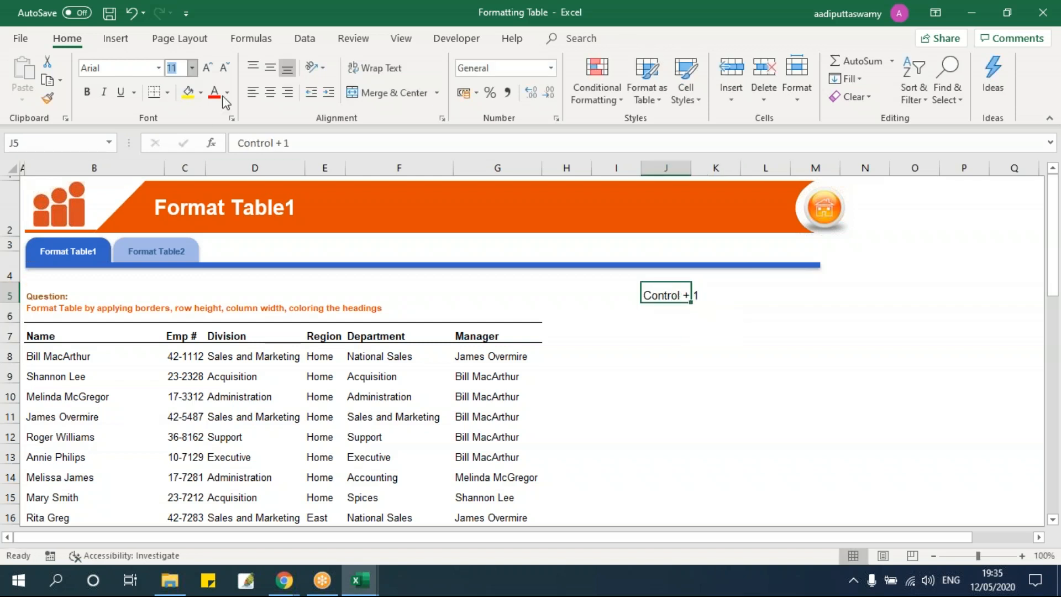
type("14")
key("Return")
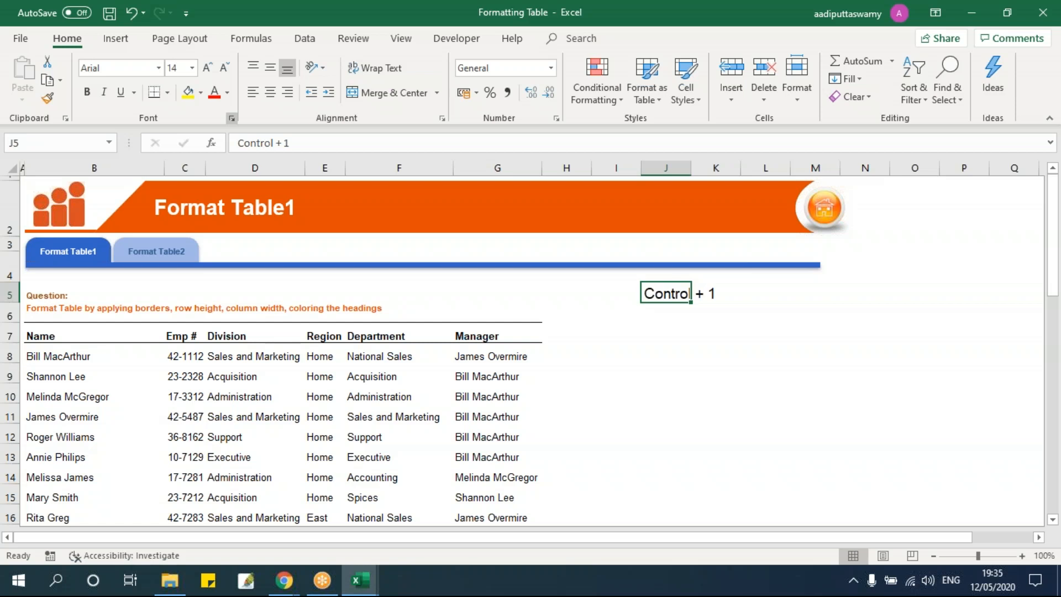
key("ctrl+b")
Open the Format Cells dialog for the empty cell J7 and close it without changes.
left_click(662, 337)
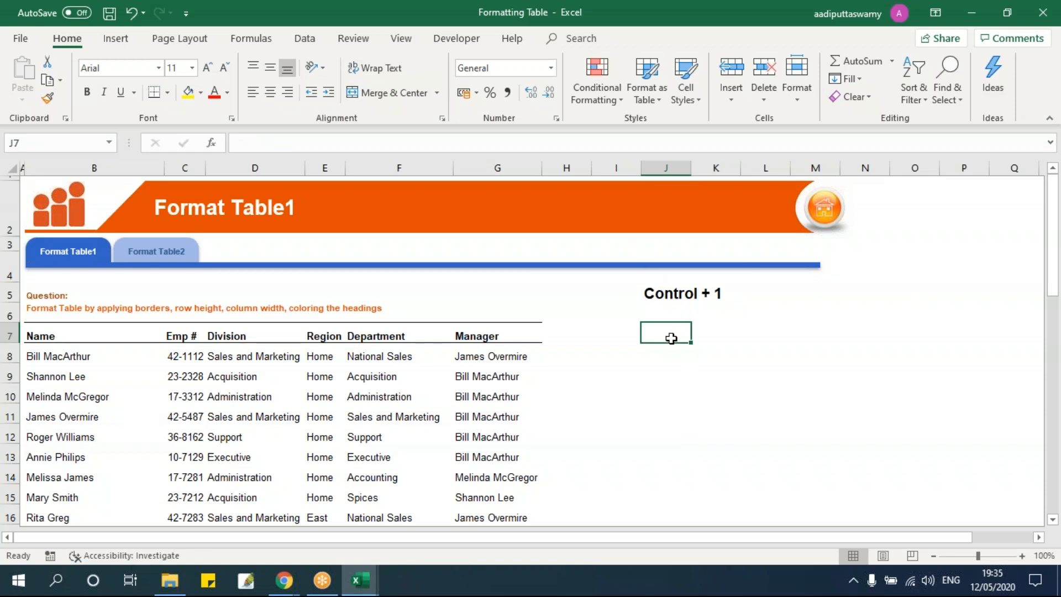
key("ctrl+1")
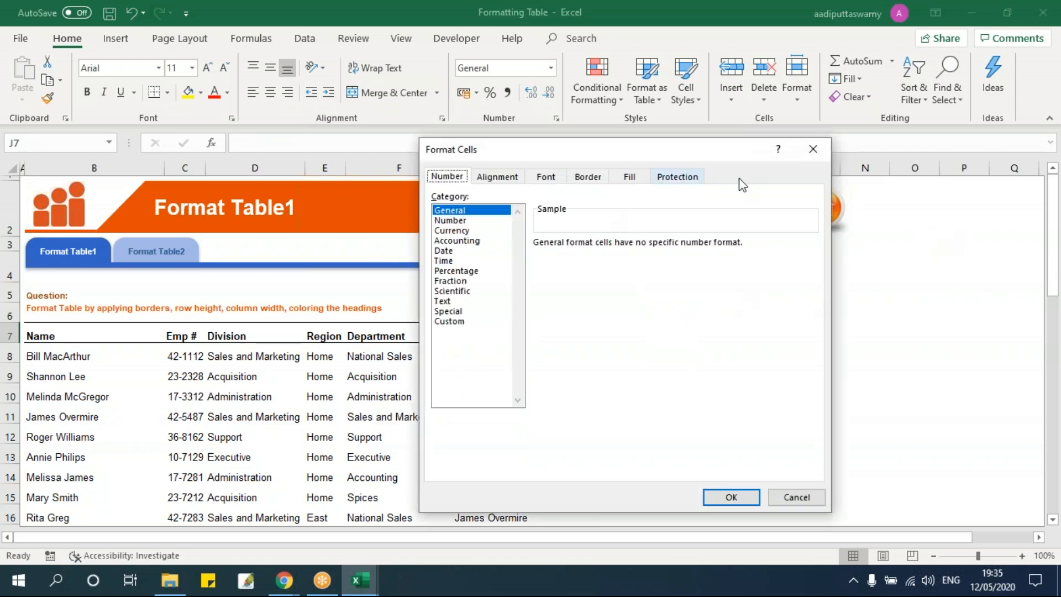
key("Escape")
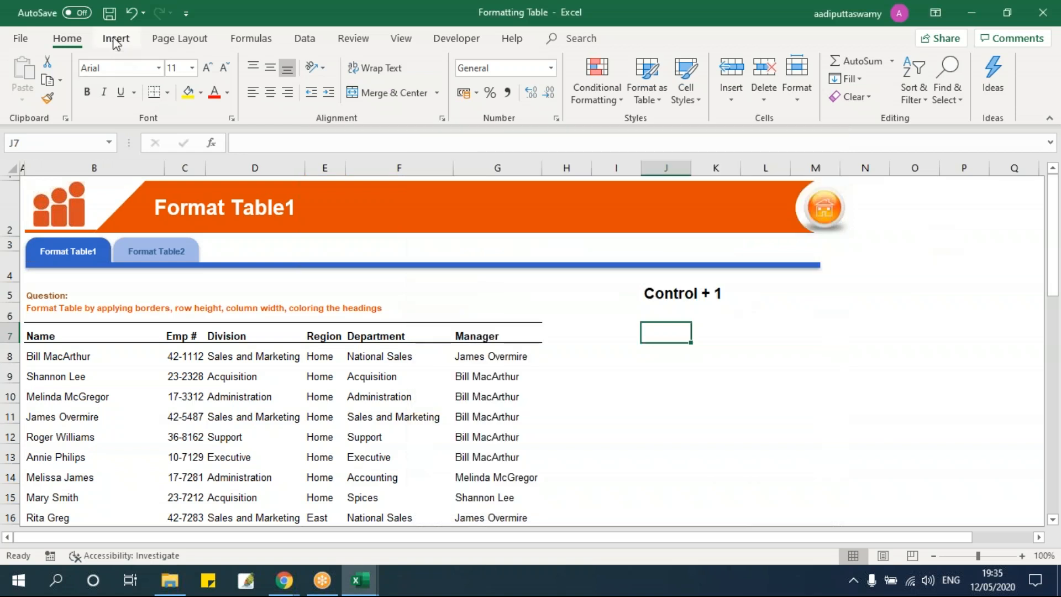
left_click(115, 38)
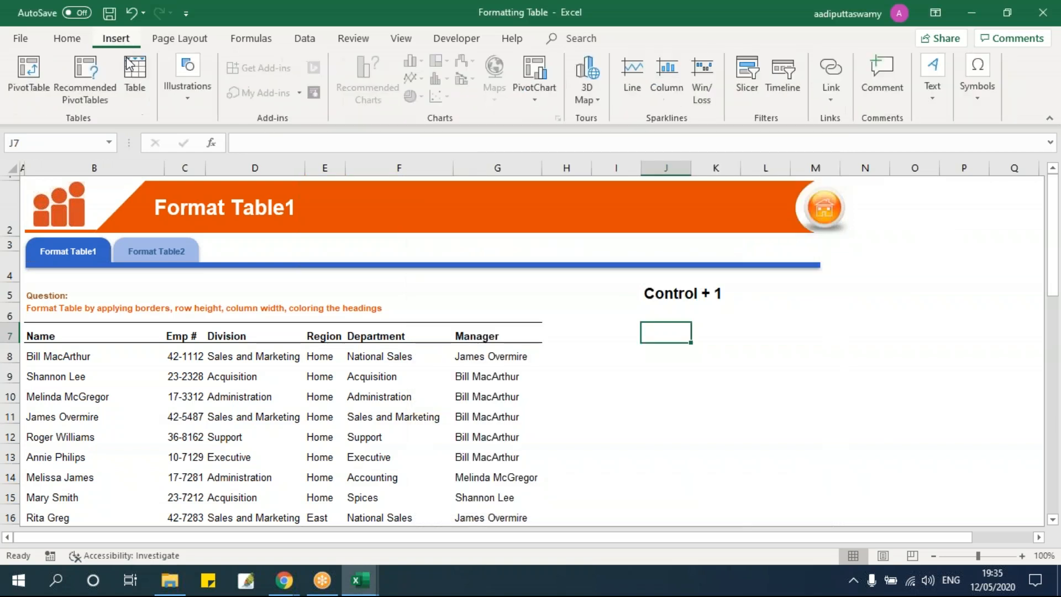
left_click(195, 104)
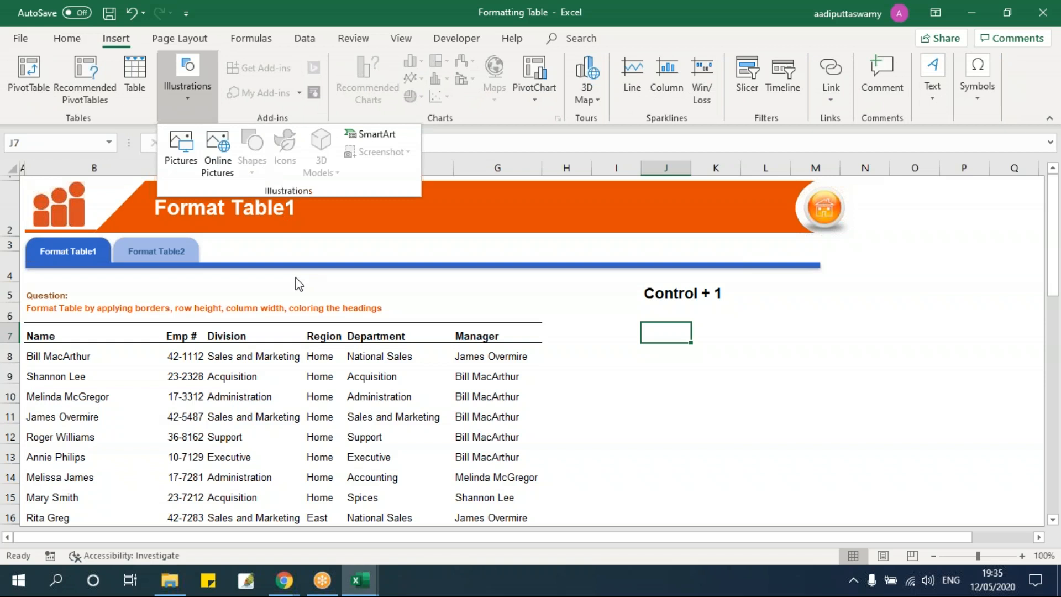
left_click(323, 385)
Create a blank workbook and draw a rectangle about 7.6 cm wide and 5.5 cm high across columns G to K.
key("ctrl+n")
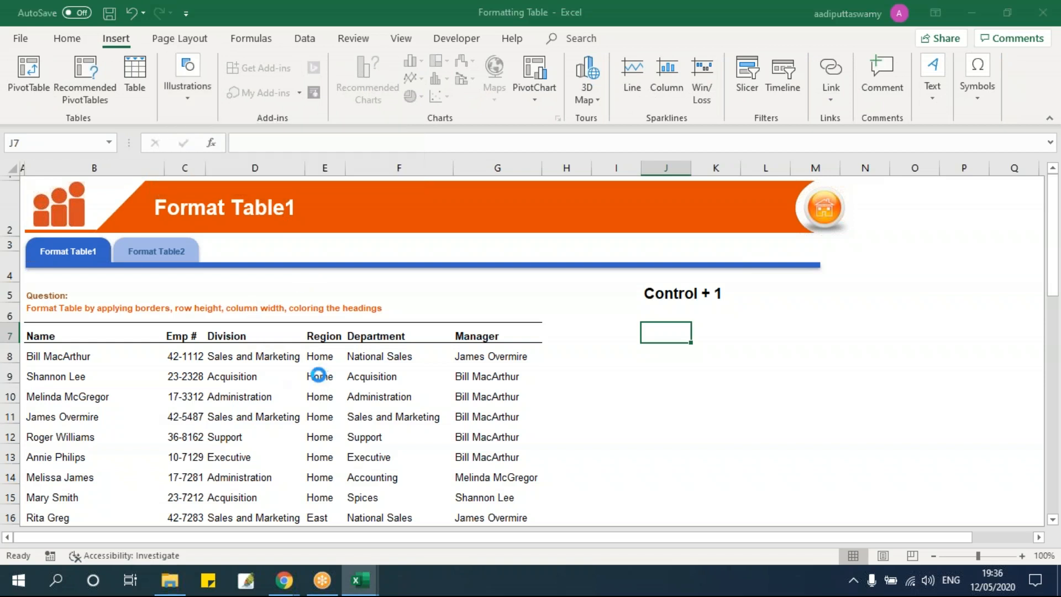
left_click_drag(261, 292, 252, 278)
left_click(124, 42)
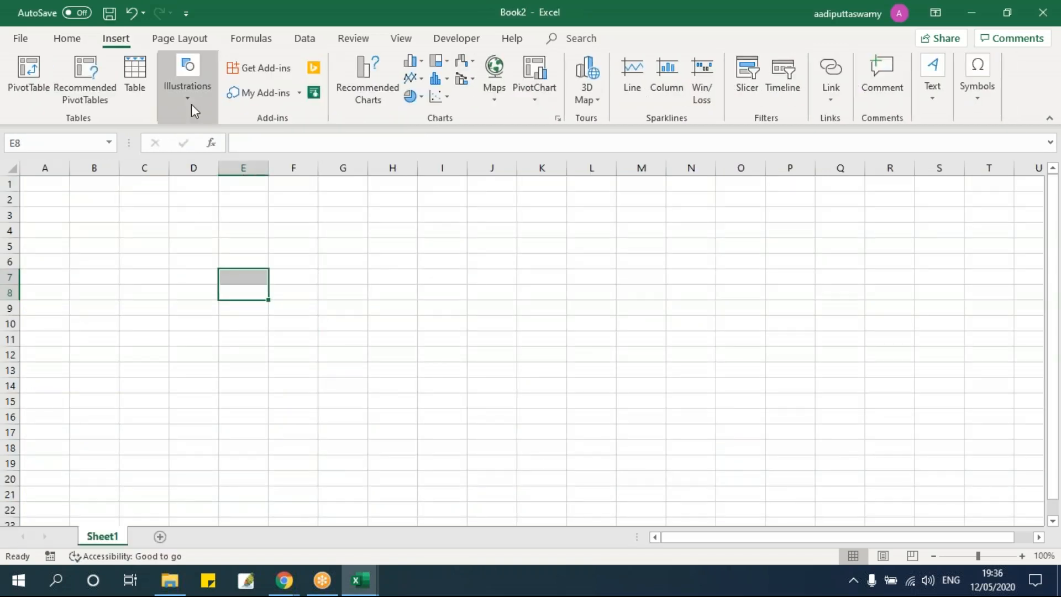
left_click(192, 103)
left_click(252, 150)
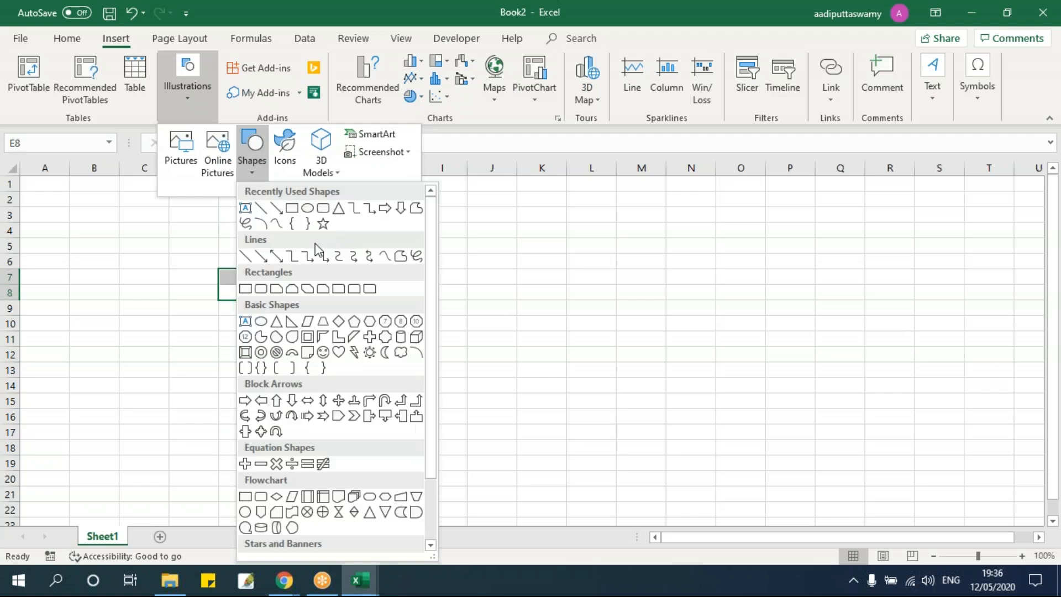
left_click(290, 206)
left_click_drag(323, 238, 547, 400)
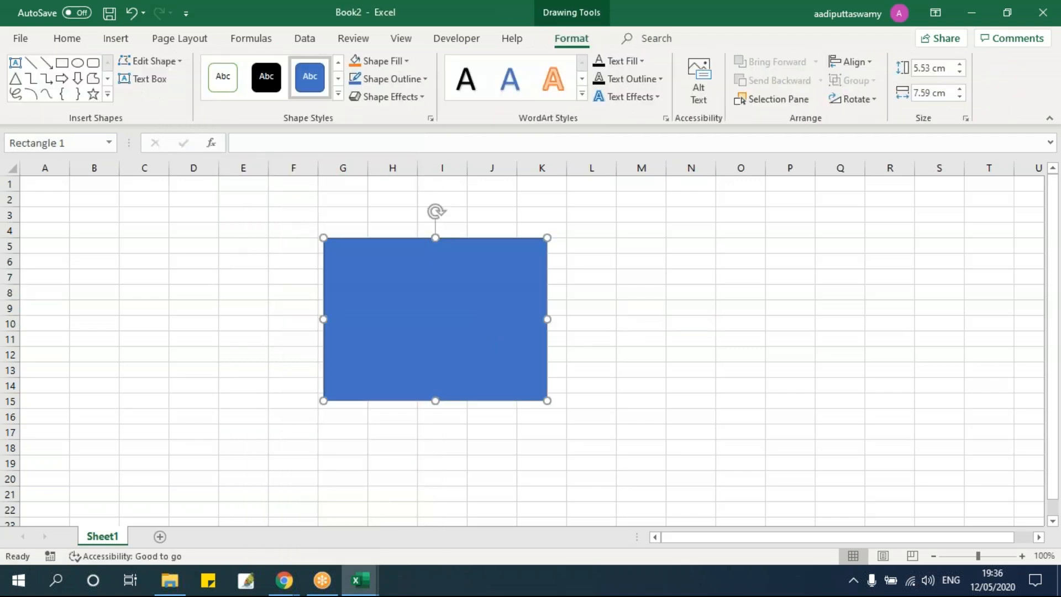
View the Format Shape options for the blue rectangle and close them.
key("ctrl+1")
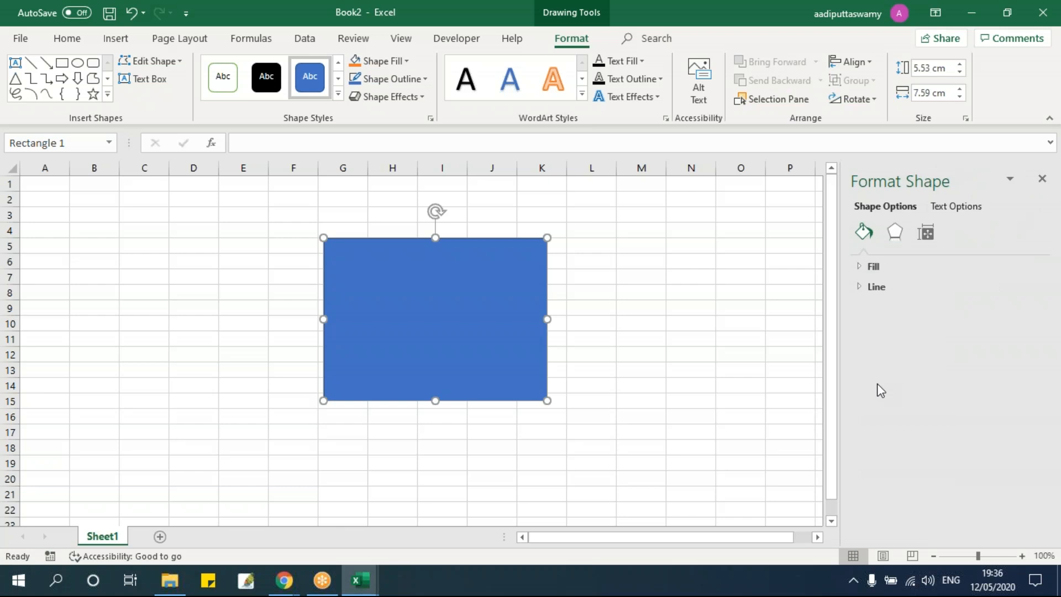
left_click(606, 318)
left_click(486, 321)
left_click(691, 323)
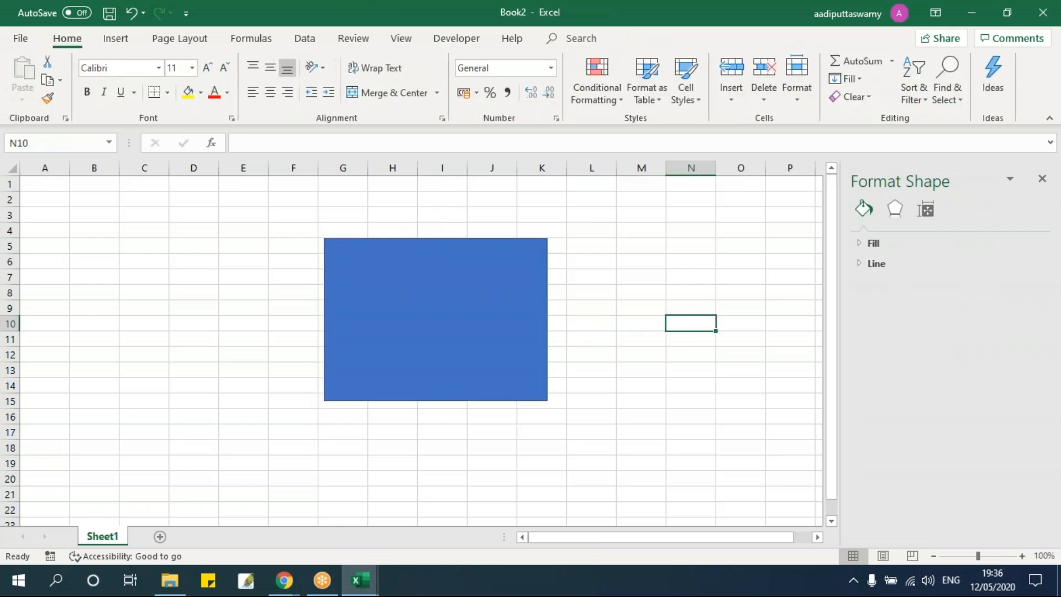
left_click(1042, 178)
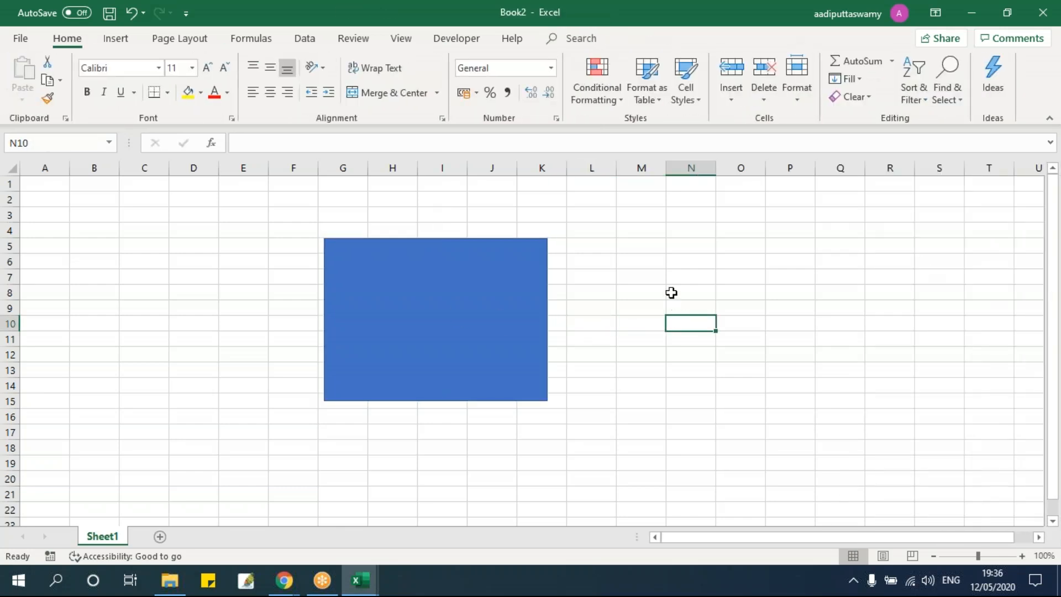
Close the practice workbook with the rectangle without saving it.
key("ctrl+w")
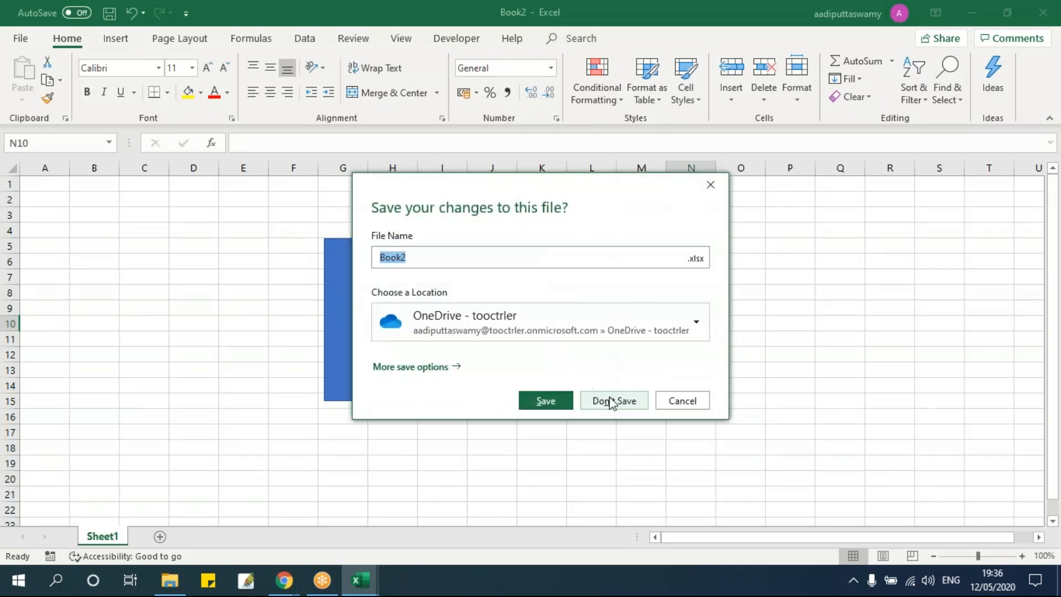
left_click(611, 400)
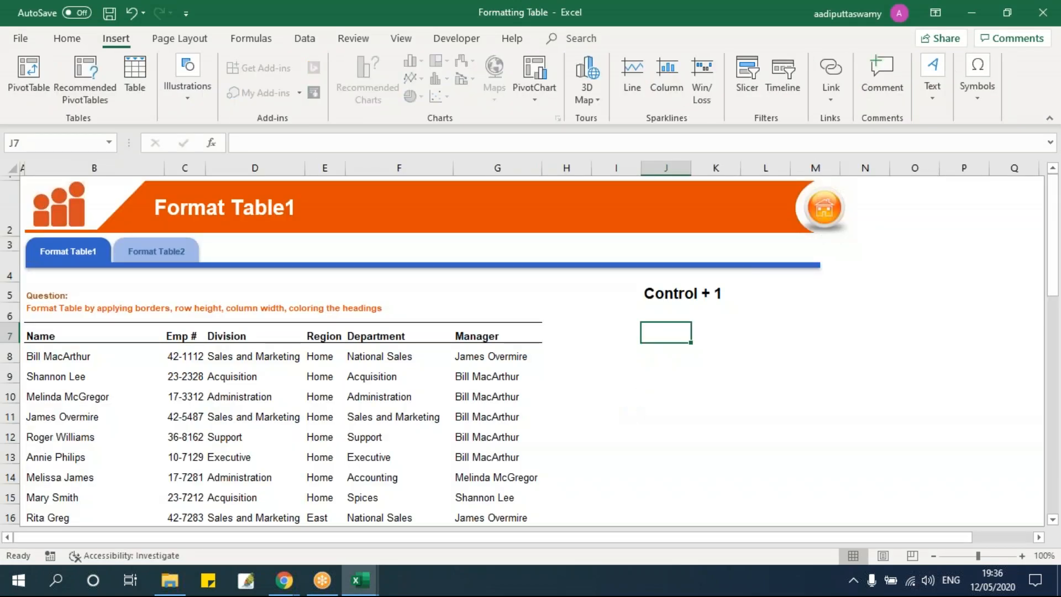
Open the border settings for the whole employee table B7:G47 and choose the darkest orange theme color for the lines.
left_click(131, 338)
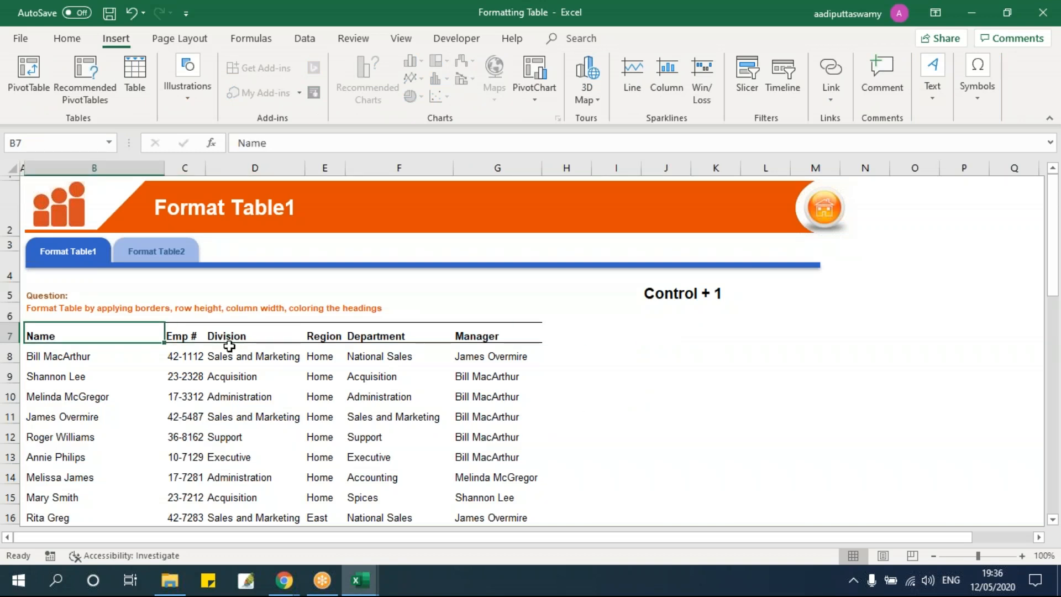
key("ctrl+shift+Right")
key("ctrl+shift+Down")
scroll(230, 347, "up", 3)
scroll(229, 346, "up", 7)
key("ctrl+1")
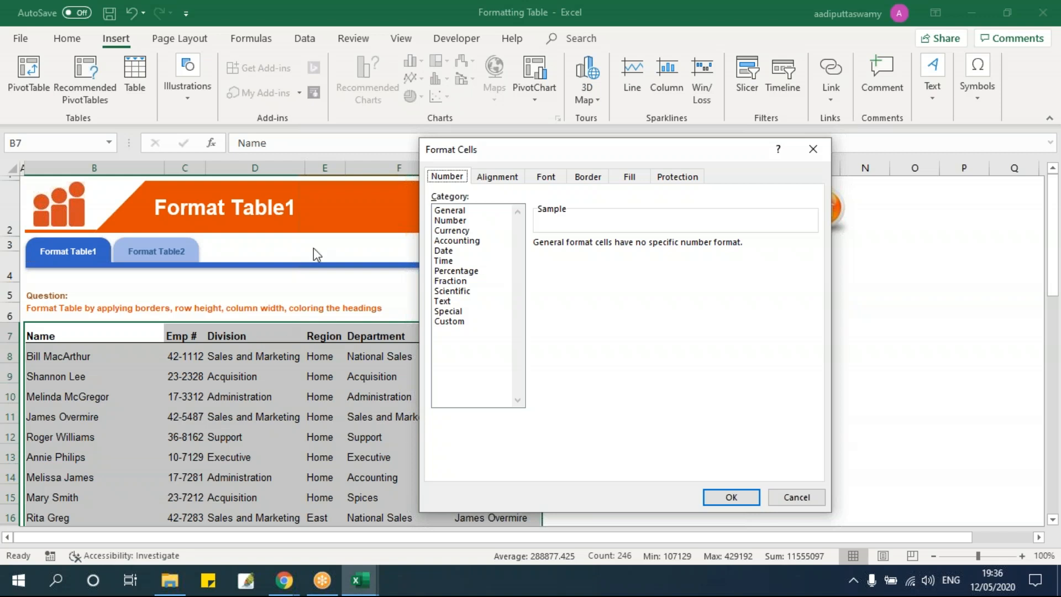
left_click(586, 177)
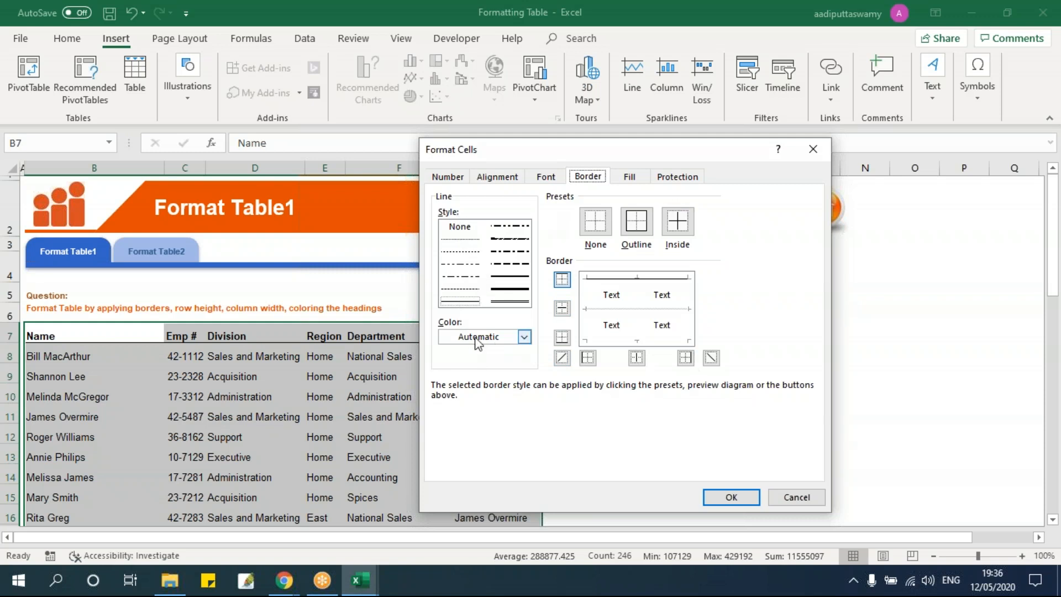
left_click(523, 338)
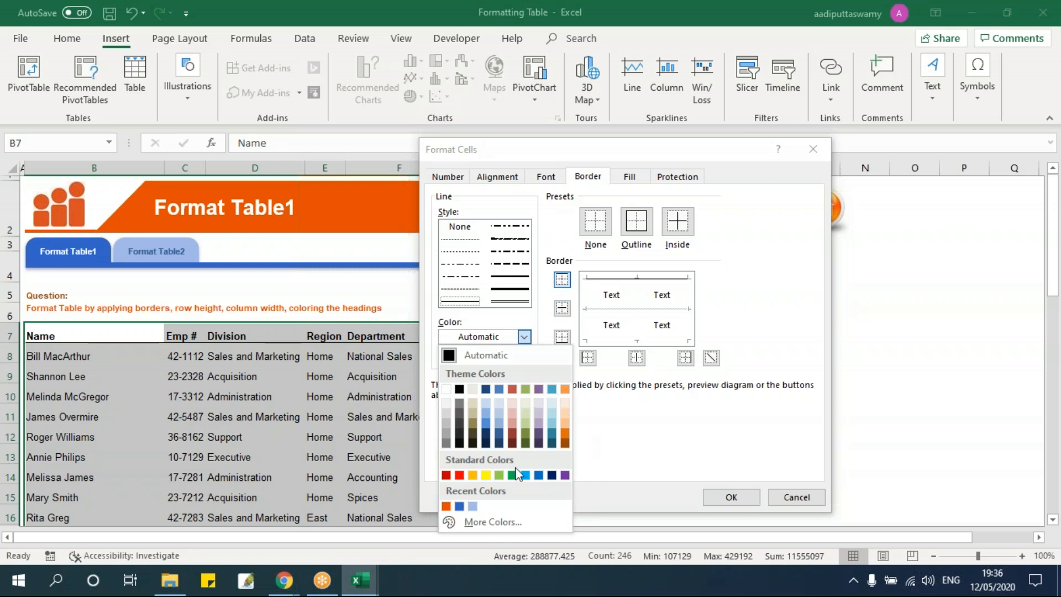
left_click(564, 443)
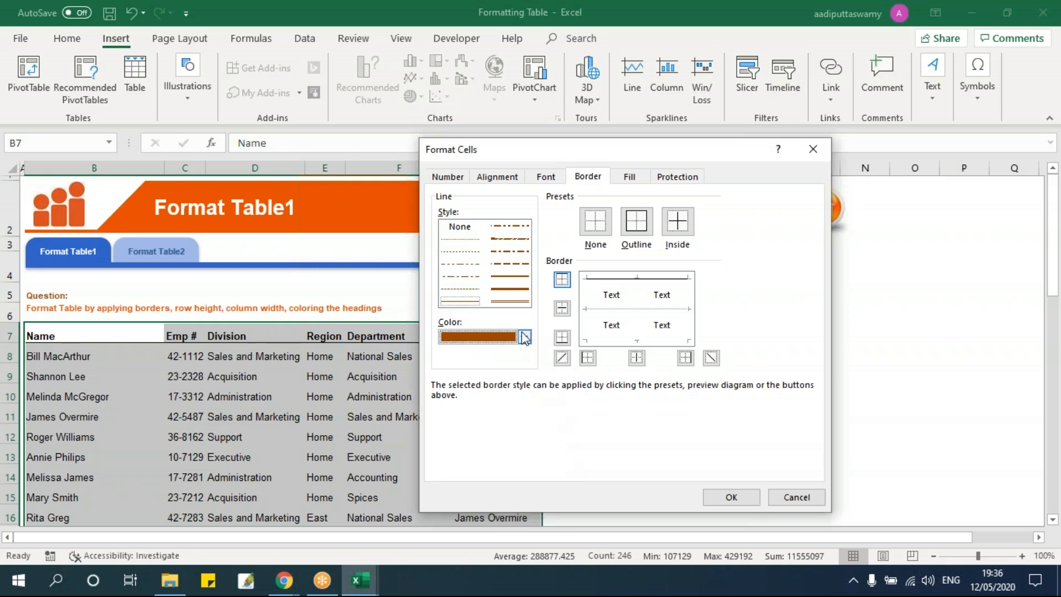
left_click(524, 338)
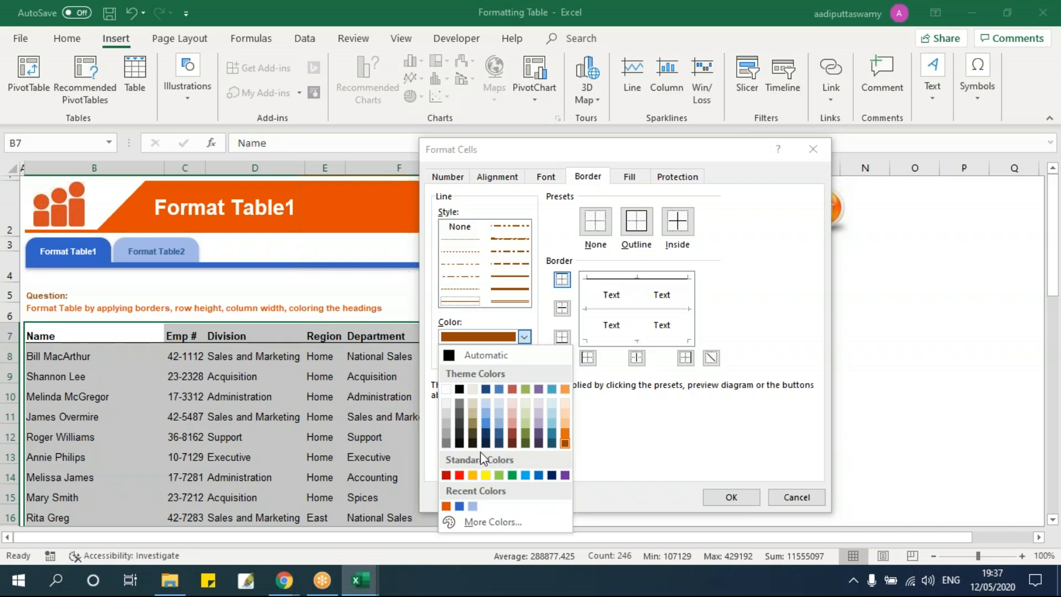
left_click(565, 443)
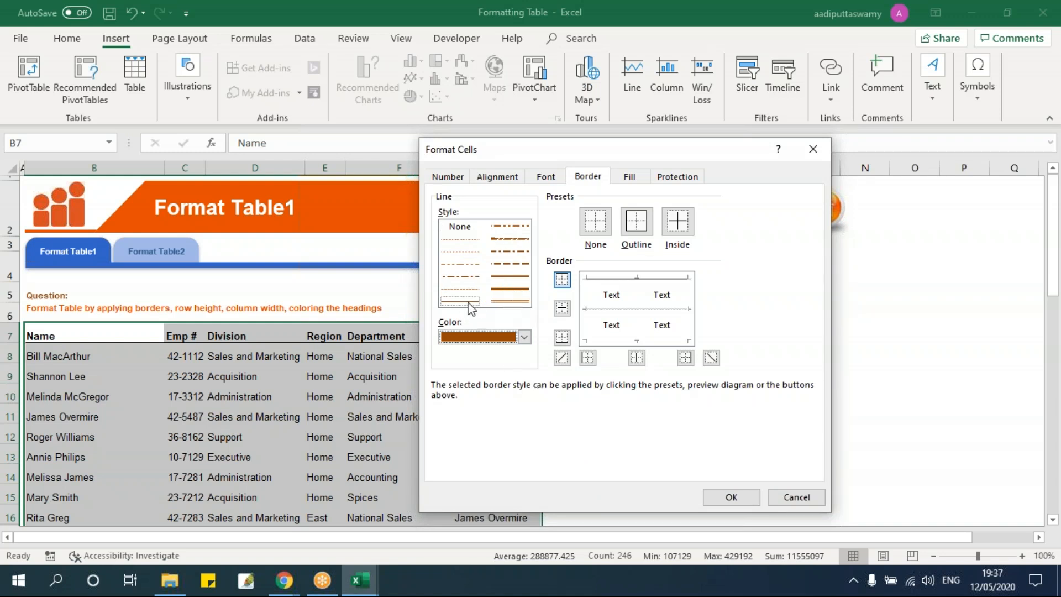
Apply thin solid outline and inside borders to the employee table and check them down the rows.
left_click(509, 227)
left_click(507, 239)
left_click(506, 253)
left_click(458, 287)
left_click(461, 241)
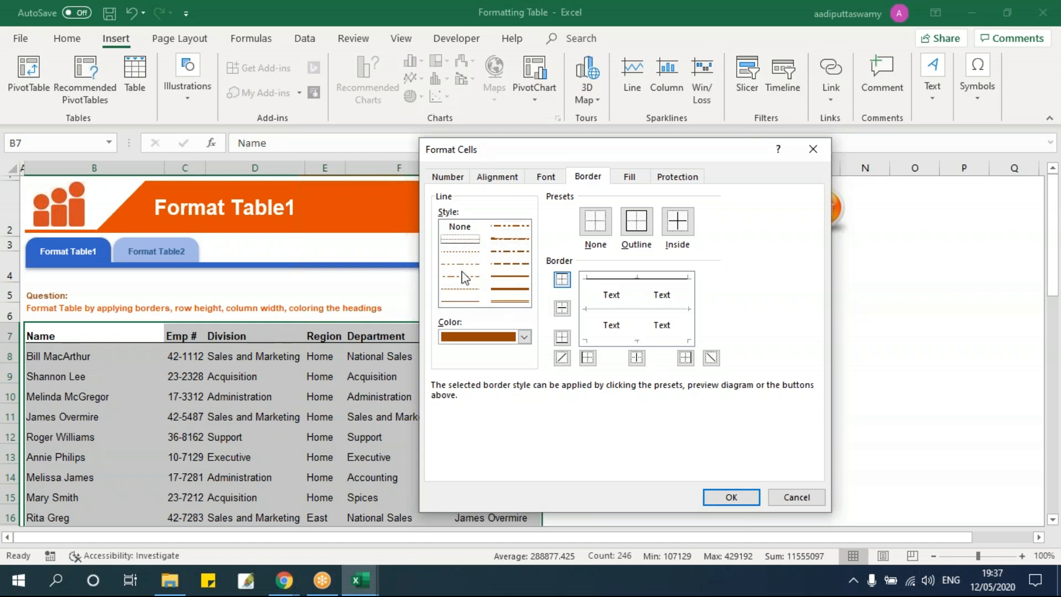
left_click(462, 301)
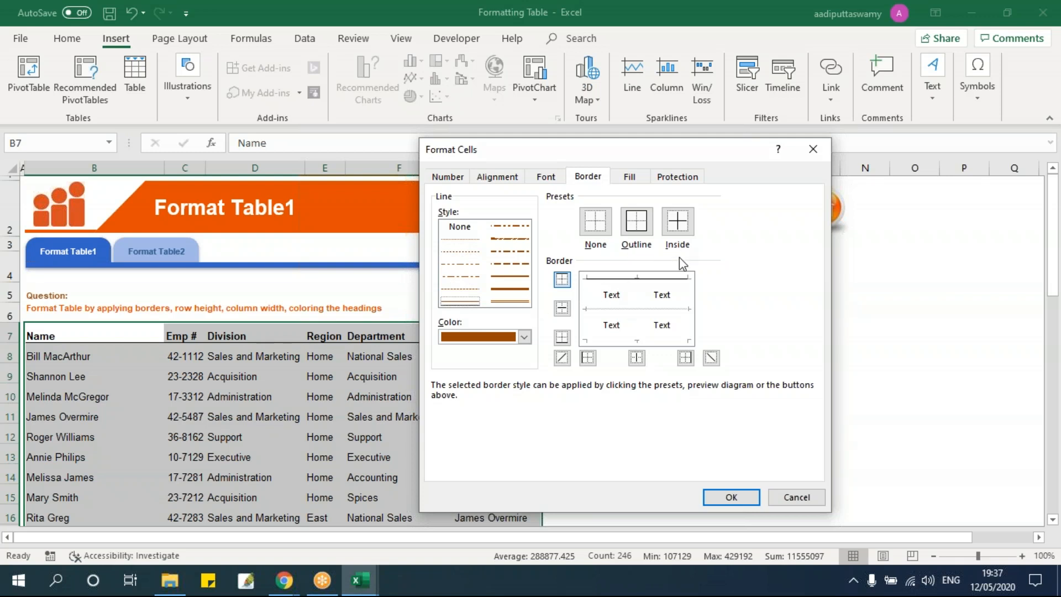
left_click(639, 228)
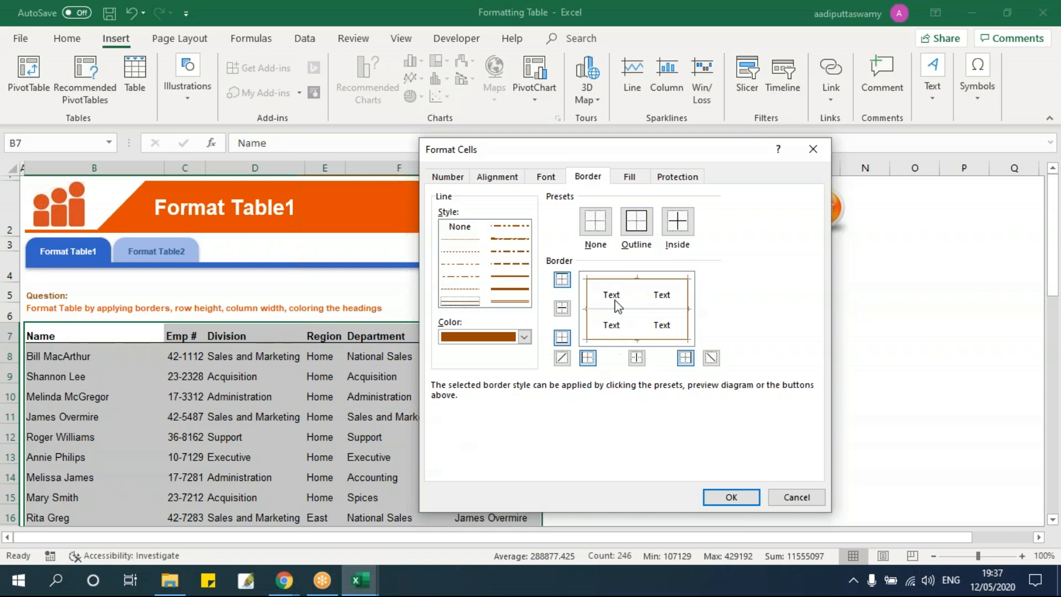
left_click(677, 223)
left_click(737, 500)
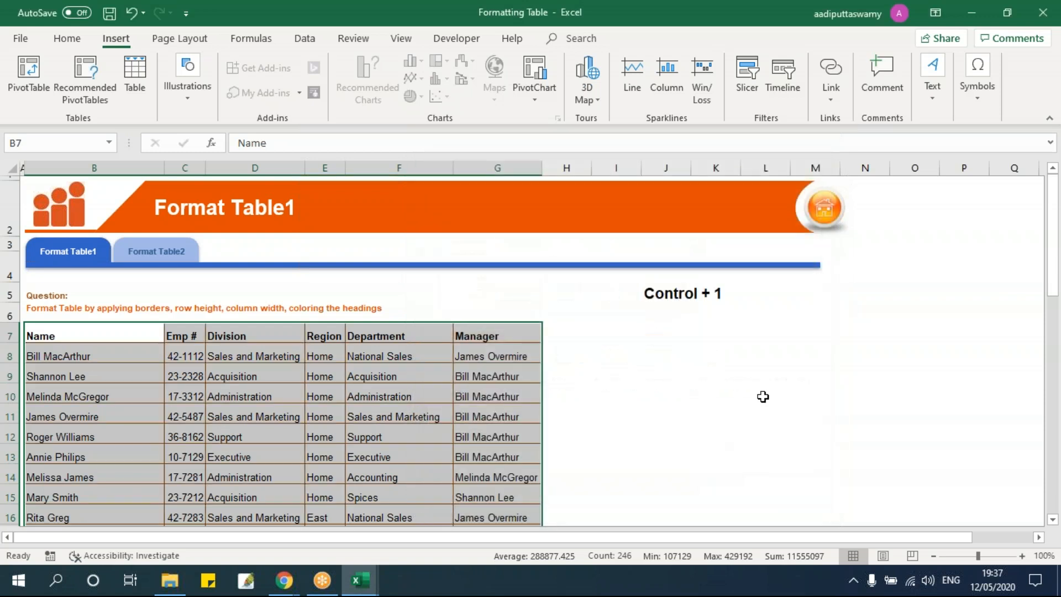
left_click(763, 397)
scroll(328, 438, "down", 6)
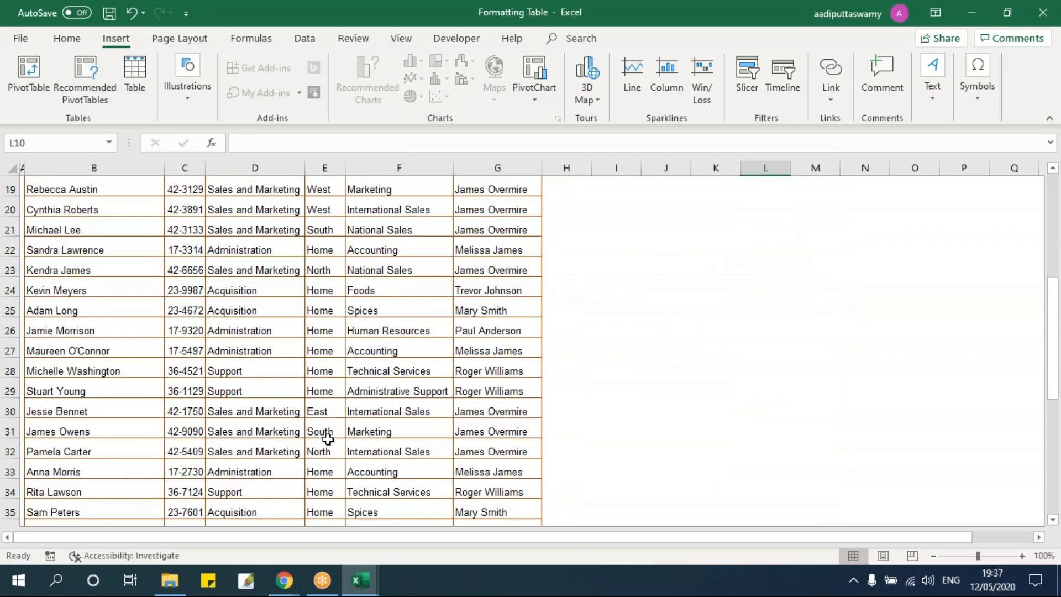
scroll(328, 438, "up", 6)
Widen the Emp #, Division, Region, Department and Manager columns so their contents have extra room.
scroll(327, 438, "down", 1)
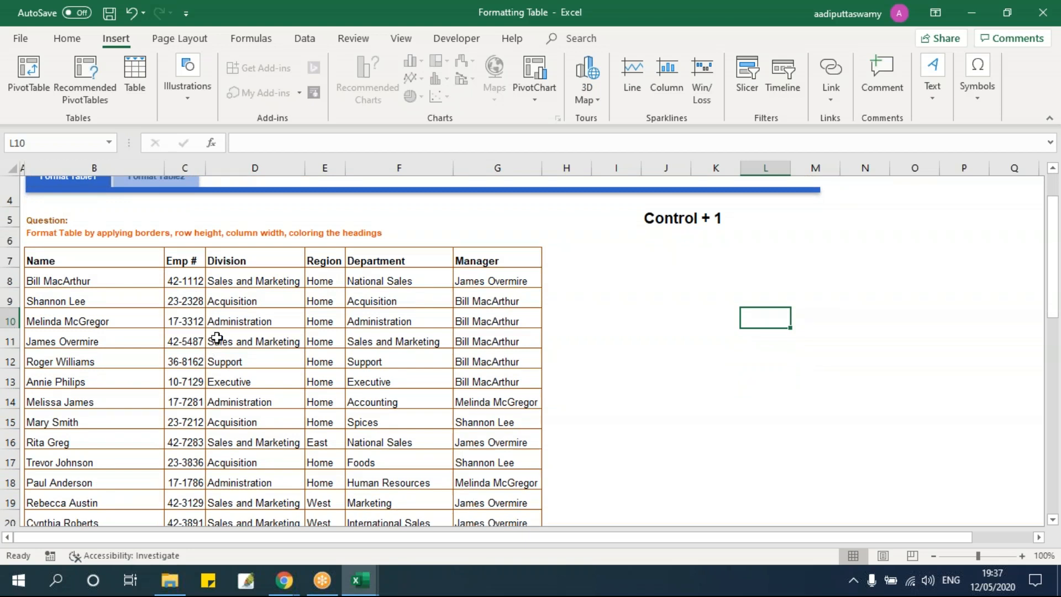
left_click_drag(205, 169, 225, 178)
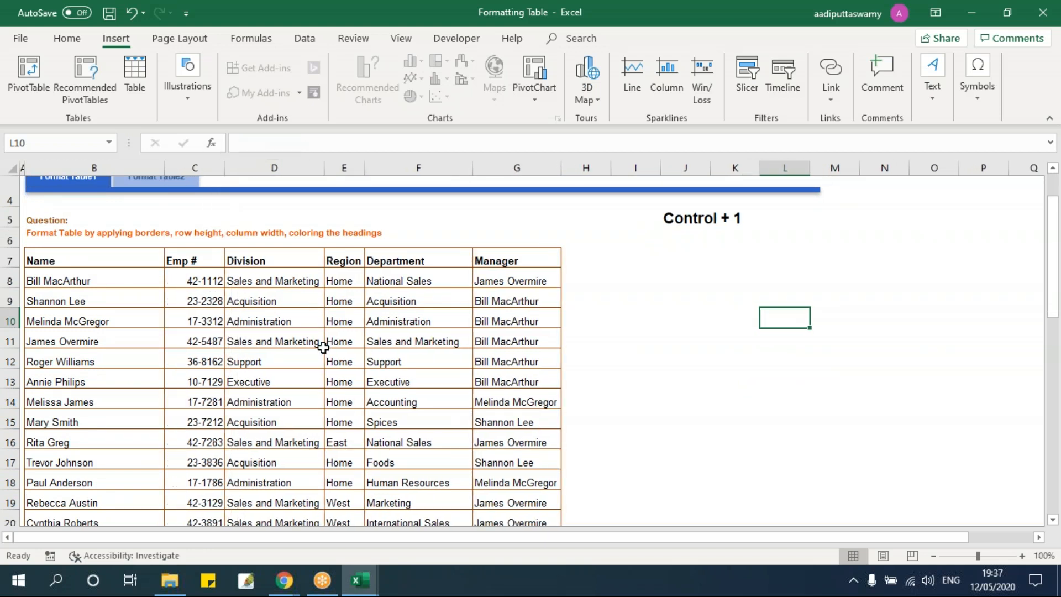
left_click_drag(321, 167, 403, 175)
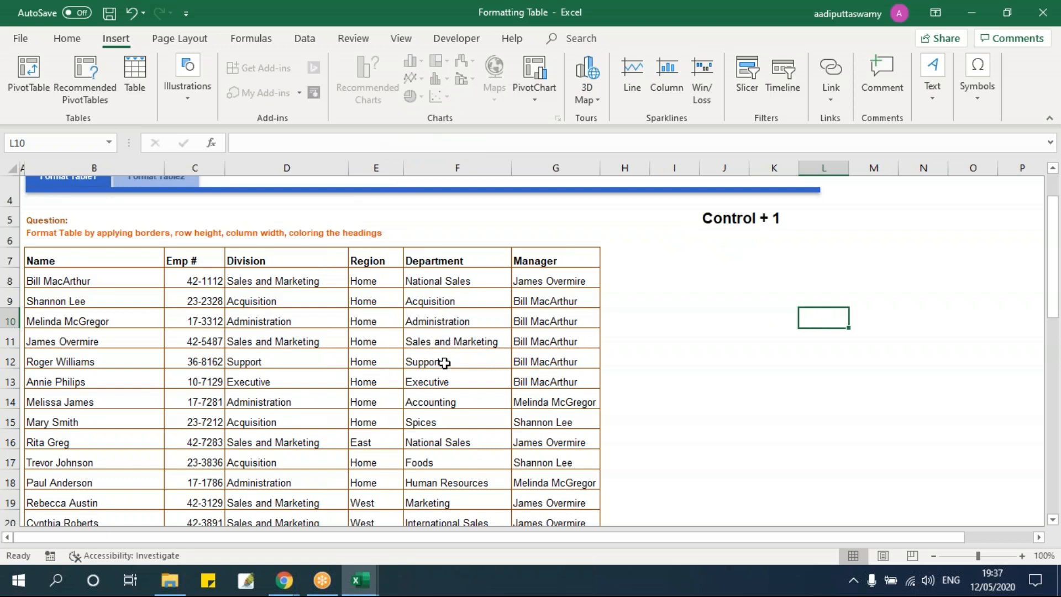
left_click_drag(511, 168, 540, 183)
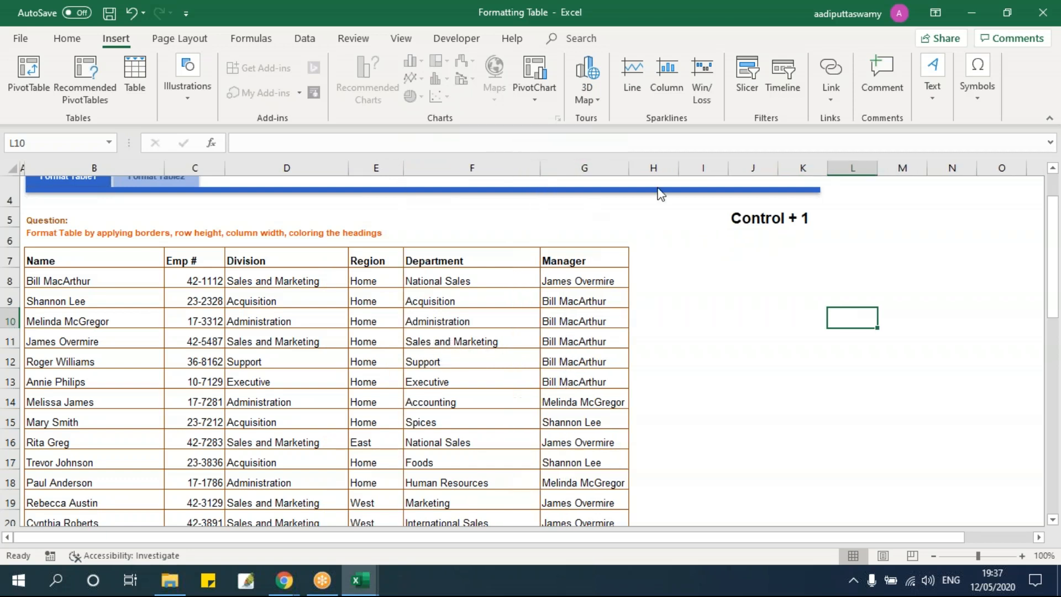
left_click_drag(628, 168, 662, 221)
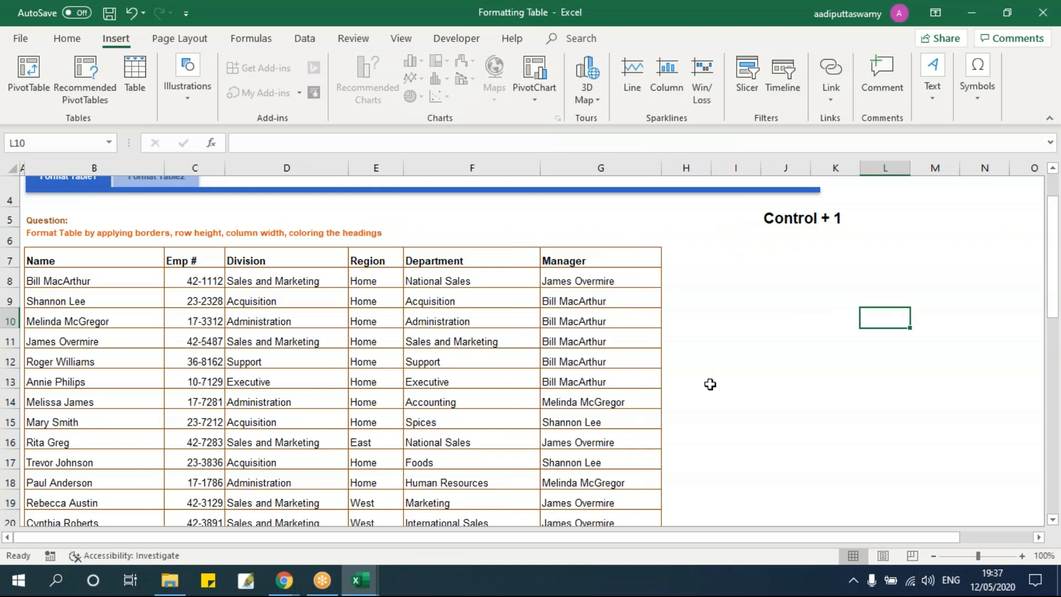
left_click(717, 385)
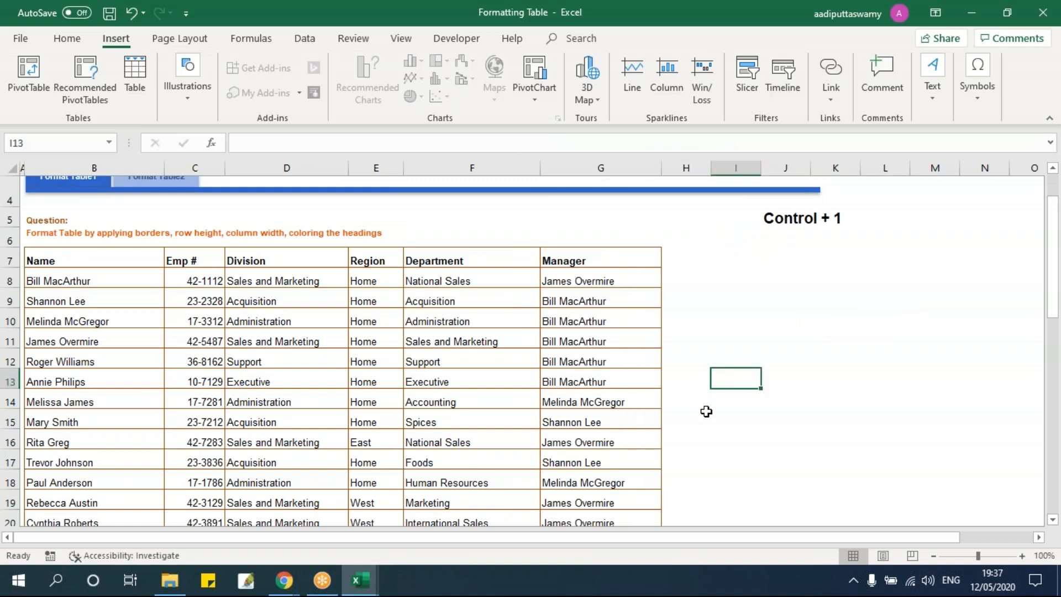
scroll(398, 300, "down", 5)
scroll(399, 371, "up", 6)
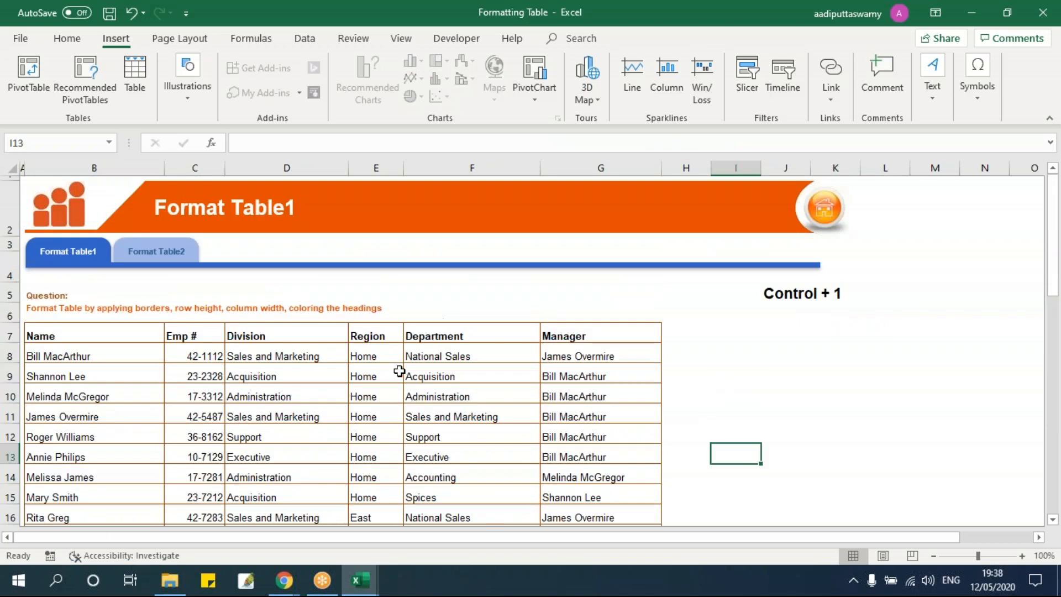
Vertically center the text in every cell of the employee table, headings included.
scroll(399, 371, "down", 1)
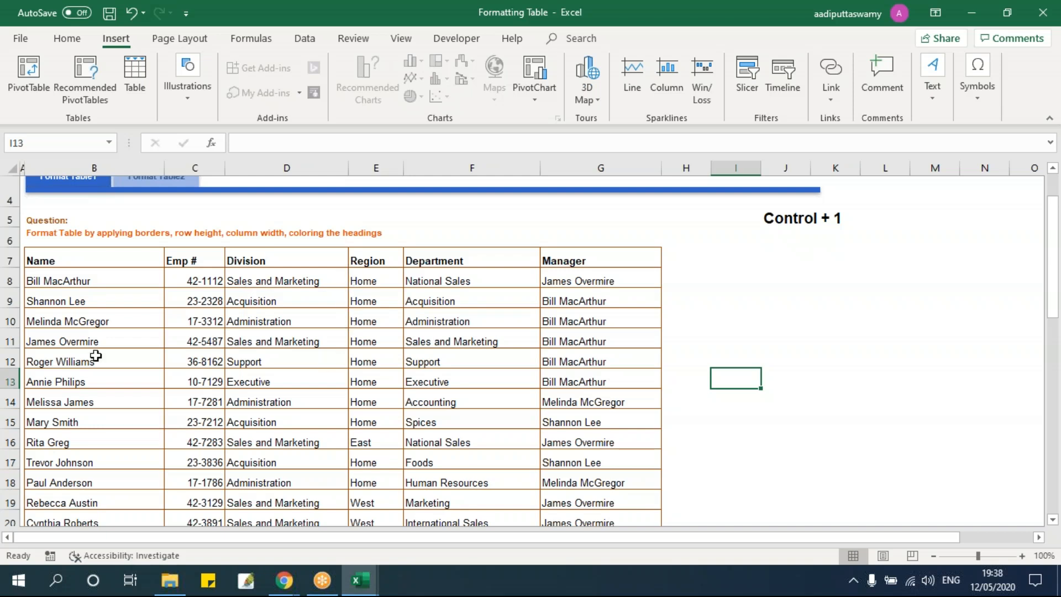
left_click(71, 257)
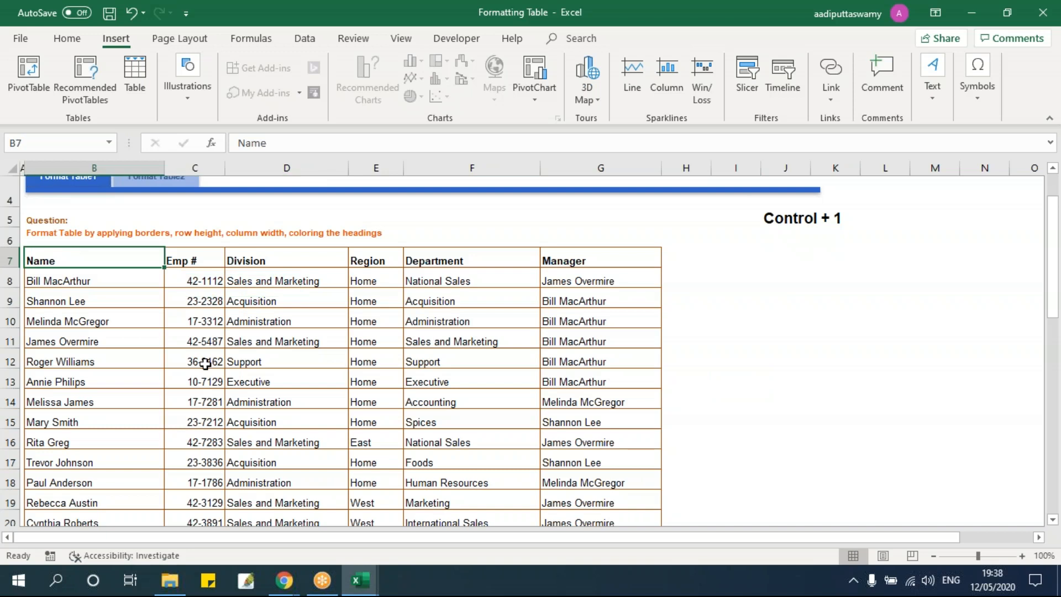
key("ctrl+shift+Right")
key("ctrl+shift+Down")
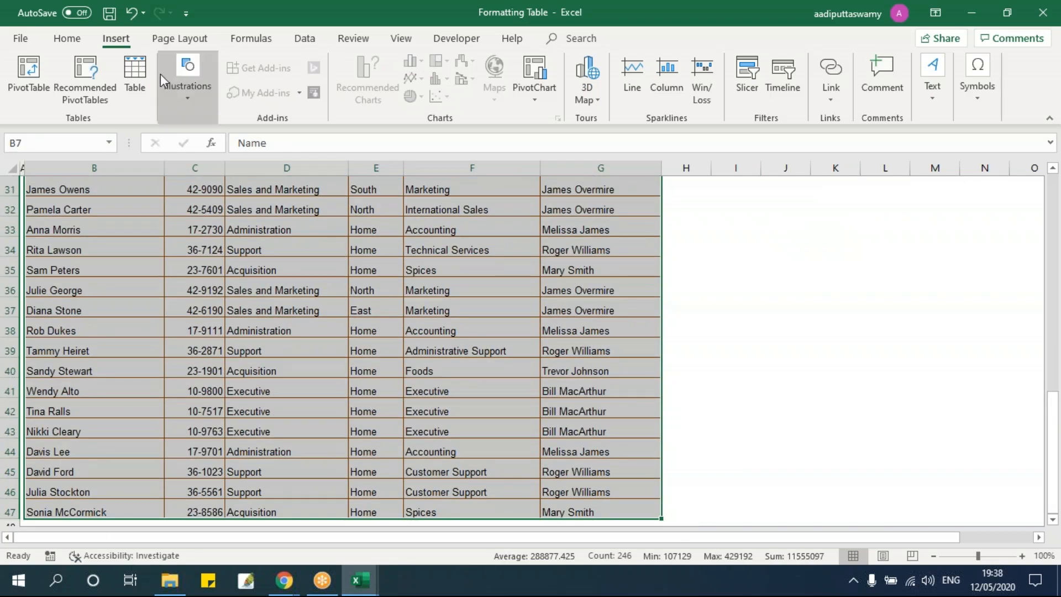
scroll(243, 180, "up", 10)
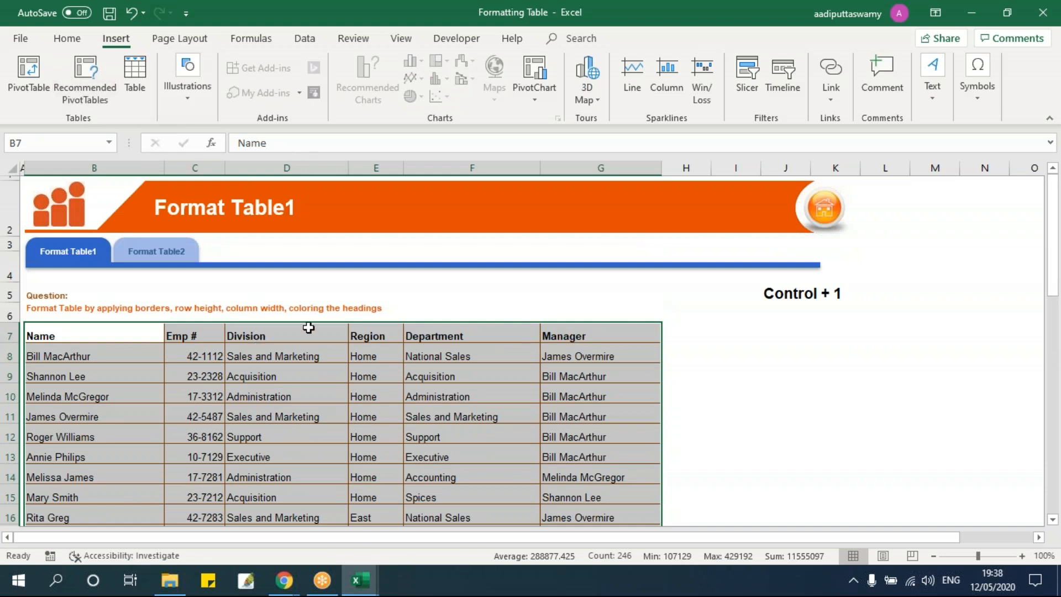
left_click(66, 45)
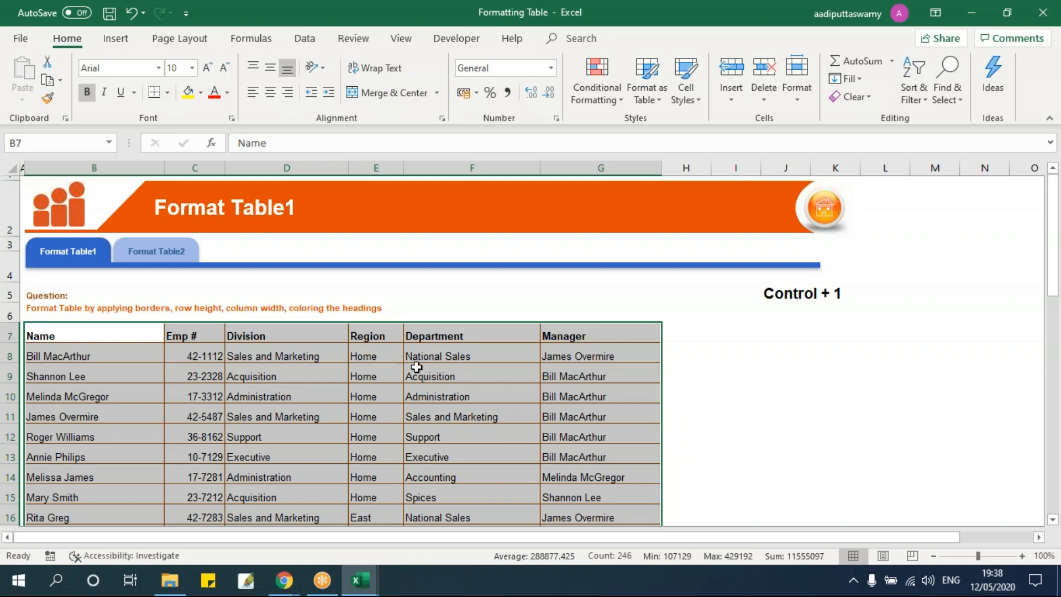
left_click(270, 70)
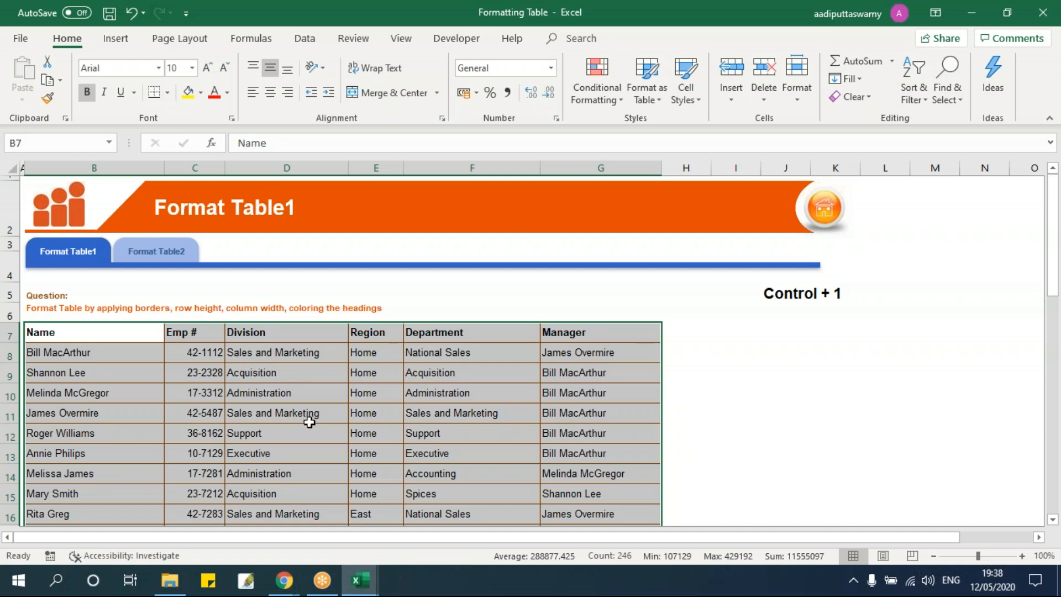
left_click(478, 414)
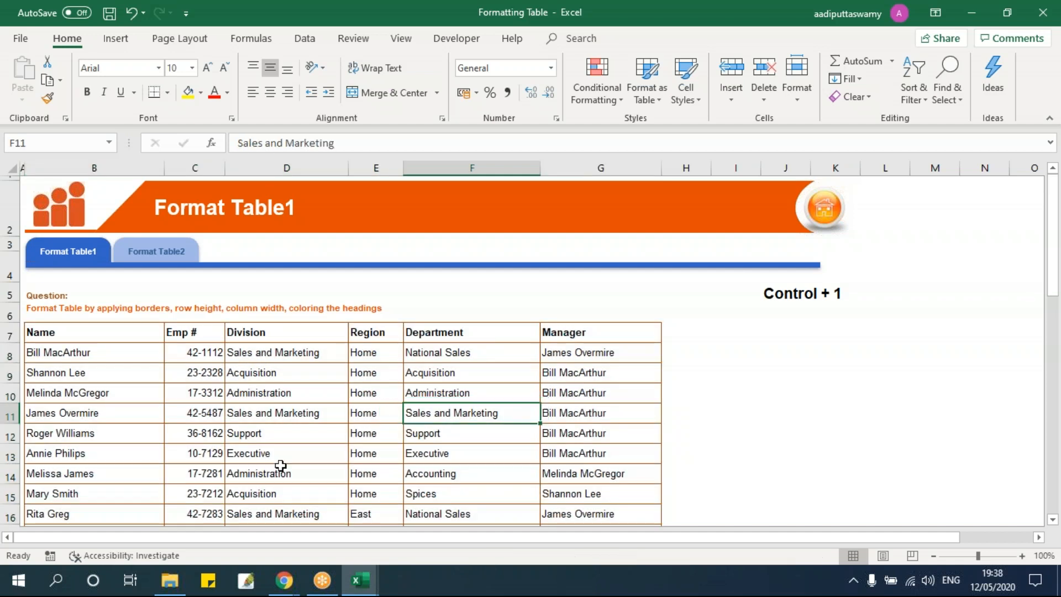
Try to indent the first name in cell B8 by adding spaces in front of it, and undo the edit.
scroll(291, 462, "down", 1)
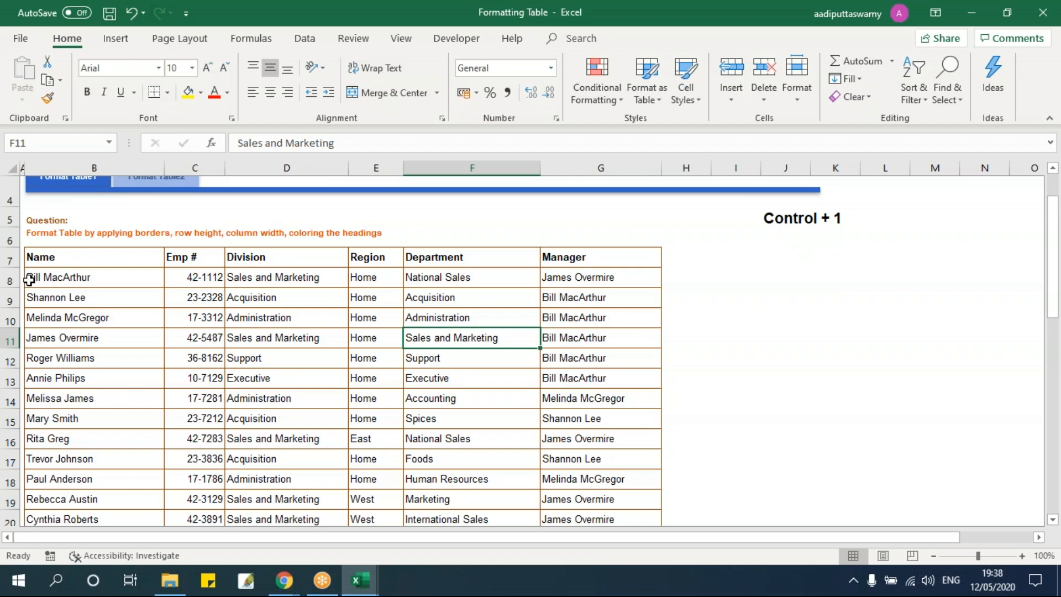
left_click(57, 277)
key("ctrl+shift+Down")
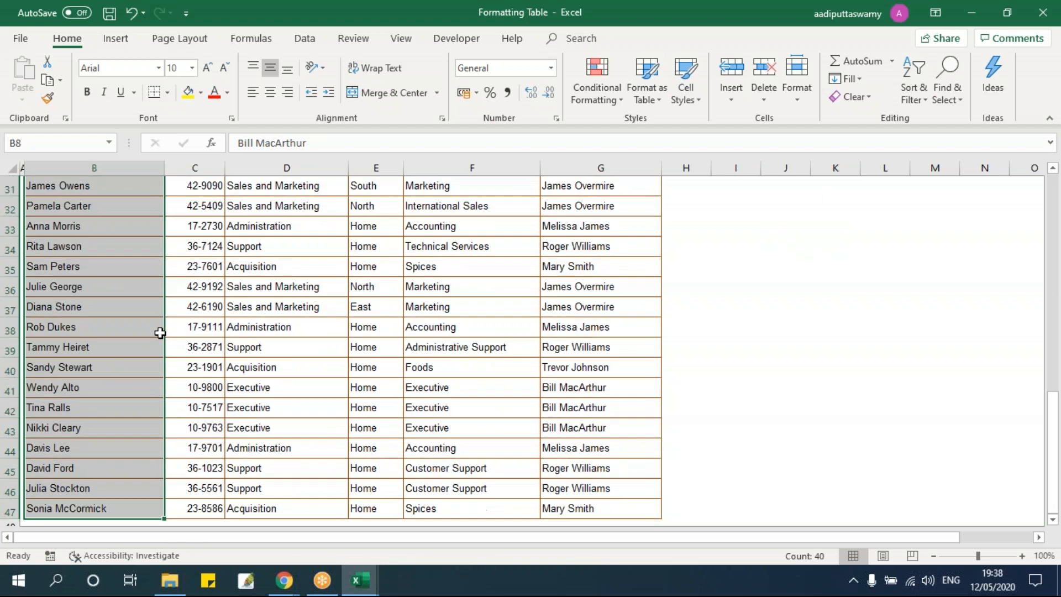
scroll(284, 199, "up", 9)
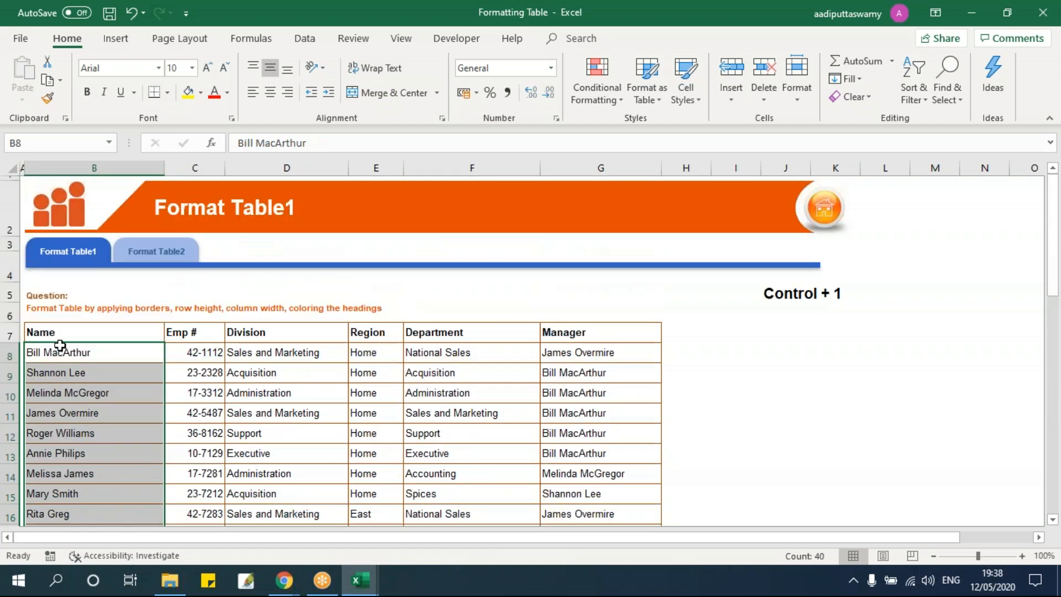
double_click(59, 349)
left_click(26, 353)
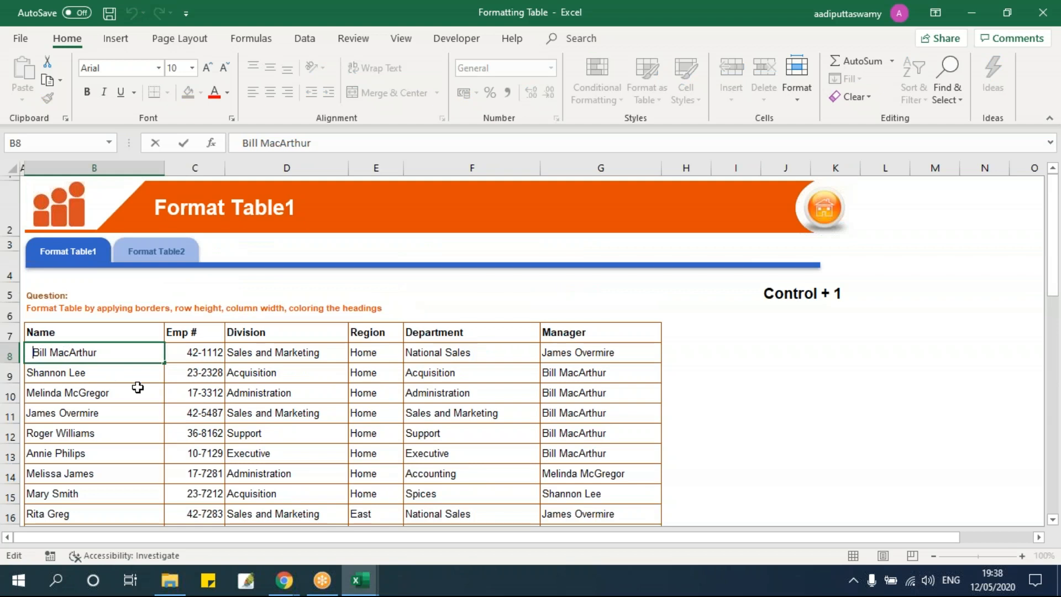
left_click(100, 391)
key("ctrl+z")
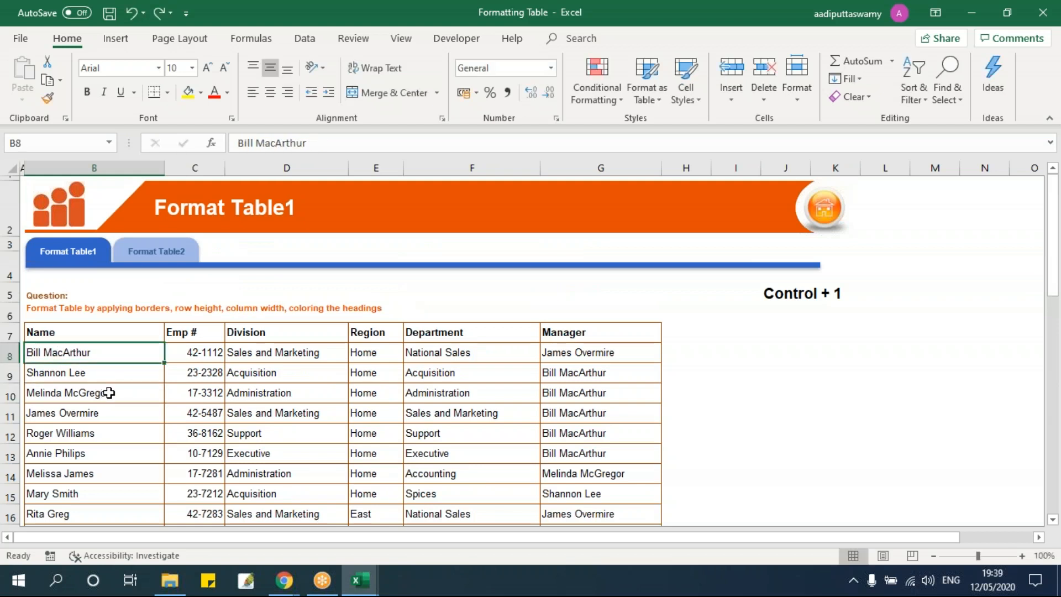
Increase the indent of all names in B8:B47 by one level.
key("Up")
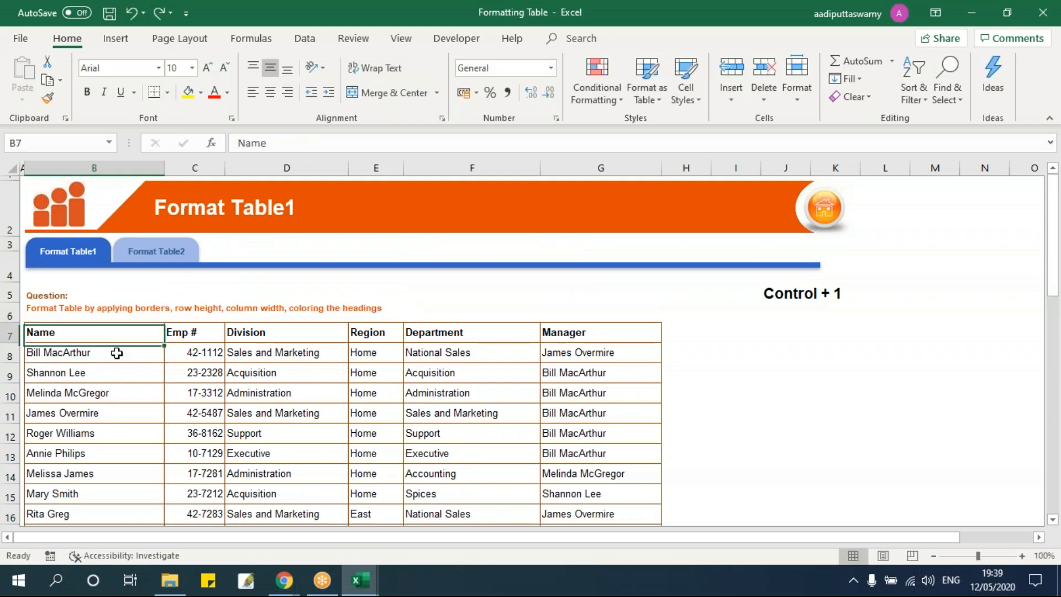
key("Down")
key("ctrl+shift+Down")
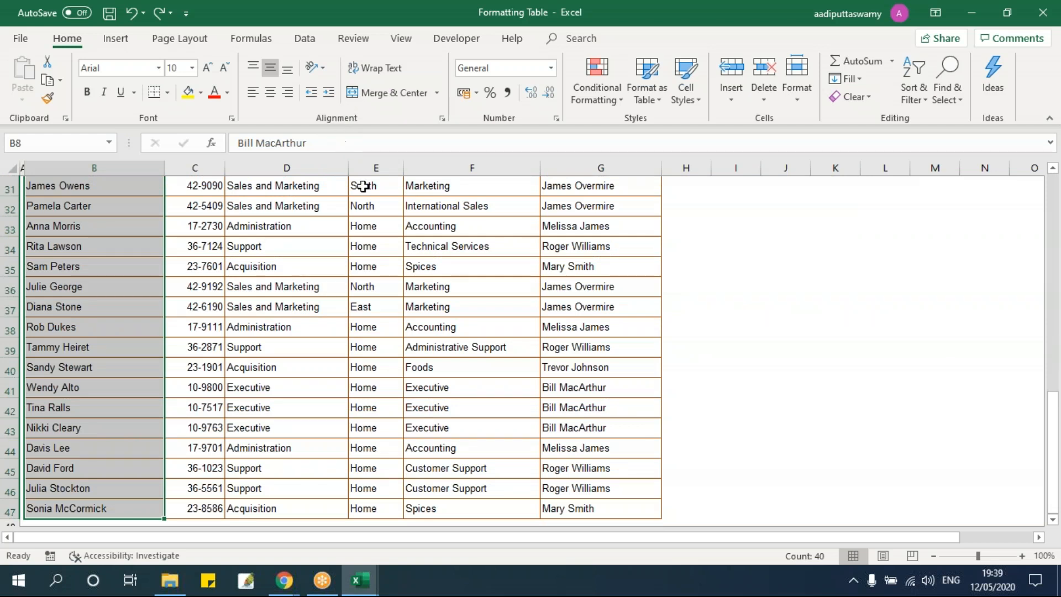
key("ctrl+1")
scroll(360, 188, "up", 1)
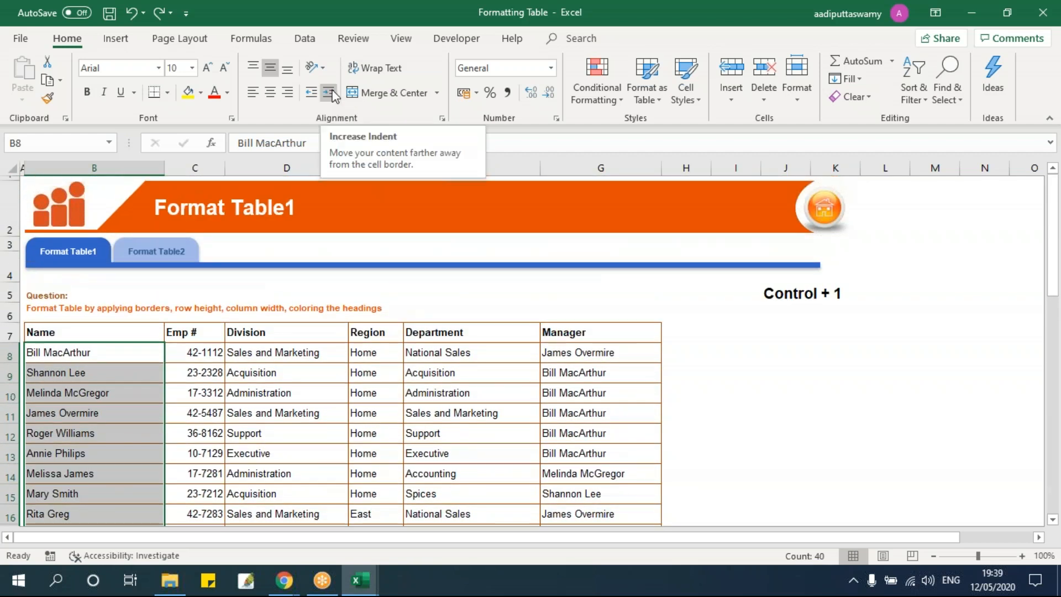
left_click(329, 93)
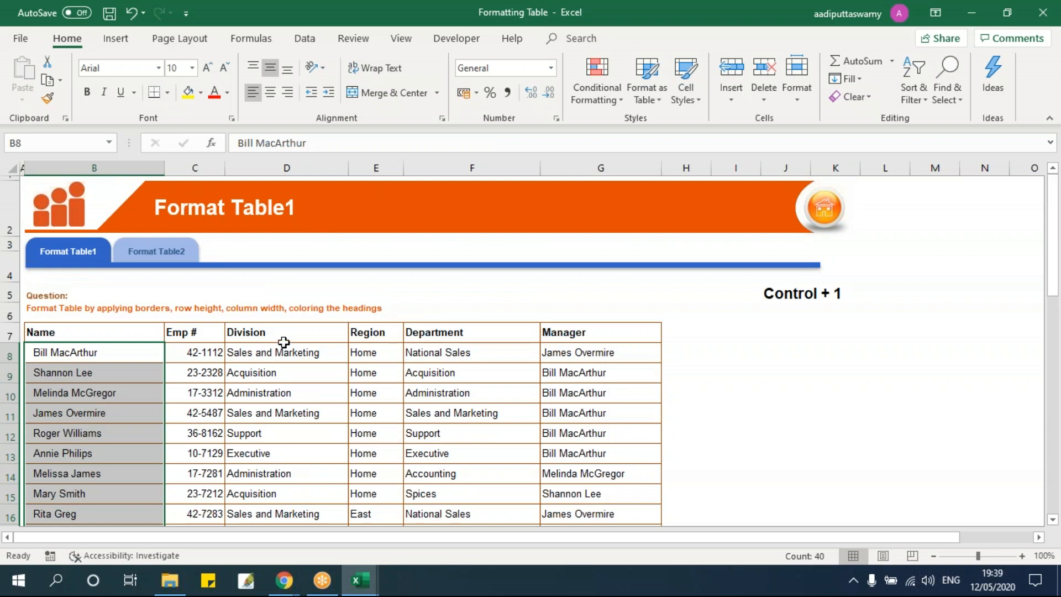
Increase the indent of the Division, Region, Department and Manager entries in D8:G47 by one level.
left_click(283, 338)
key("Down")
key("Right")
key("Right")
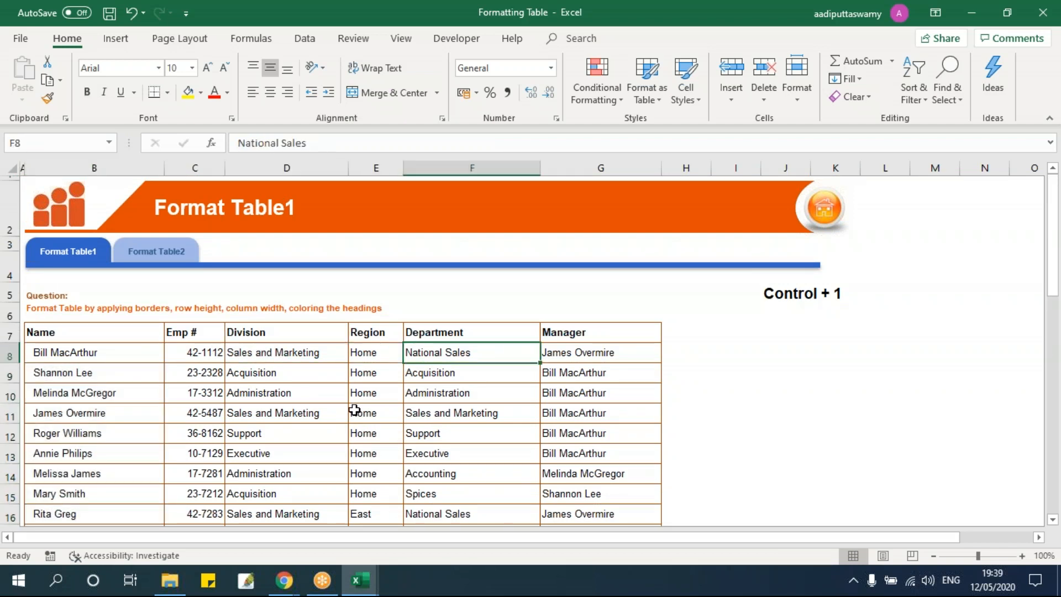
key("Right")
key("Left")
key("Left")
key("Left")
key("Right")
key("Left")
key("shift+Right")
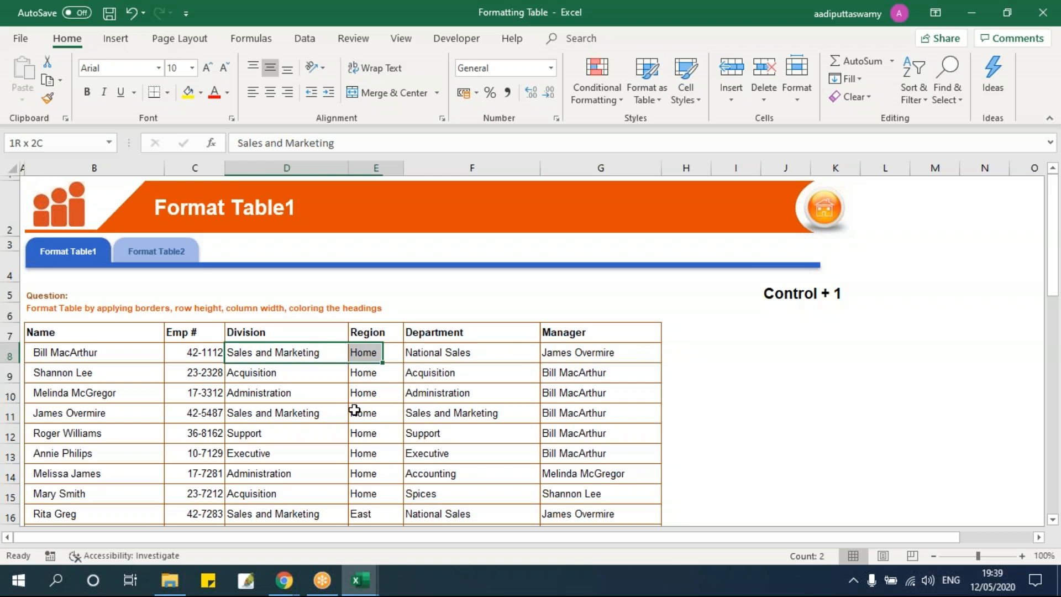
key("shift+Right")
key("shift+Right")
key("ctrl+shift+Down")
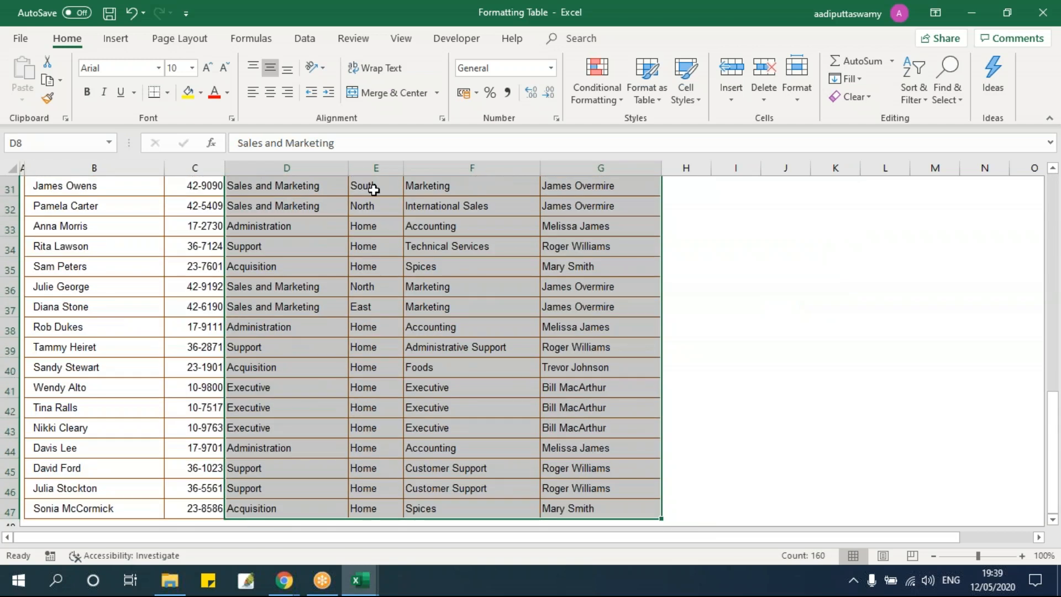
left_click(329, 92)
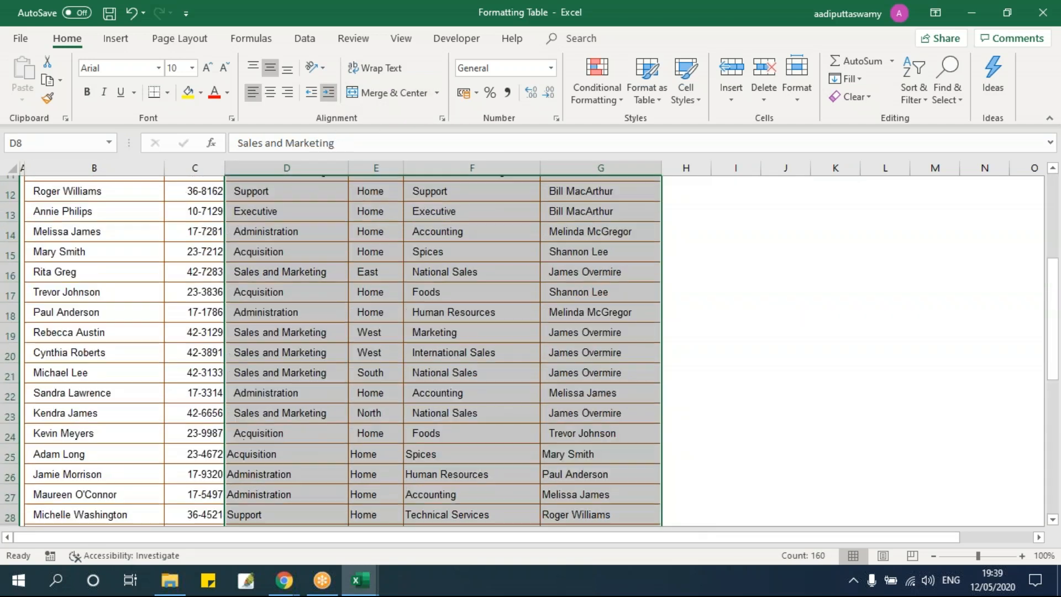
left_click(546, 374)
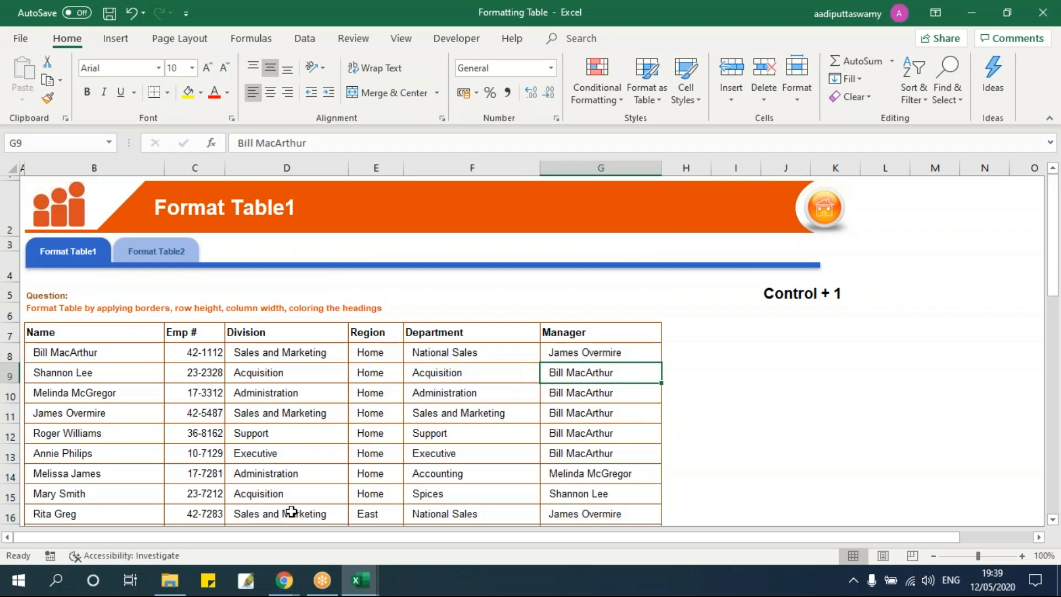
Center the employee numbers in C8:C47 horizontally.
left_click(219, 358)
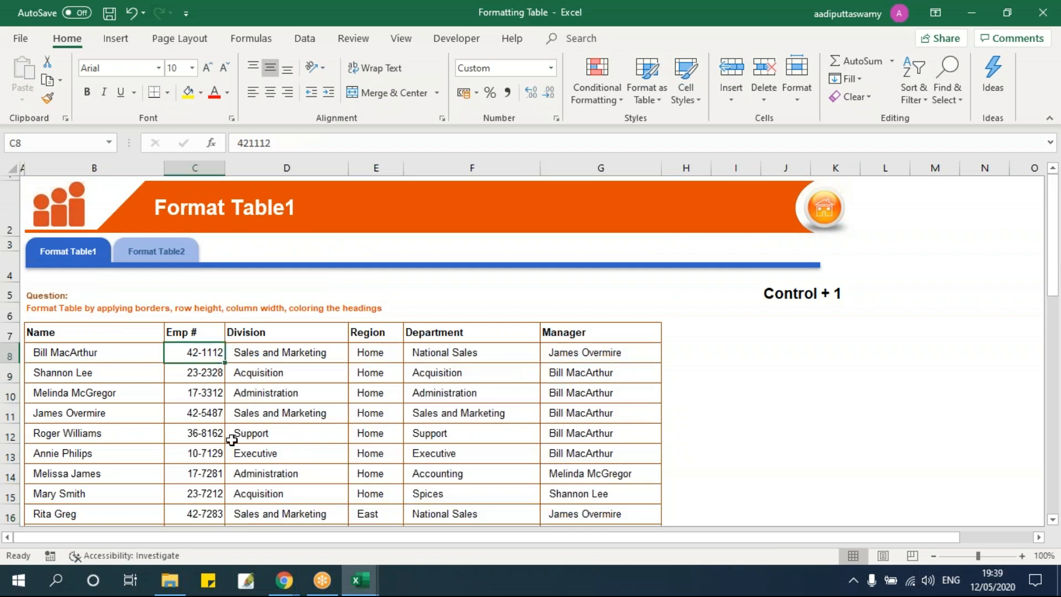
key("ctrl+shift+Down")
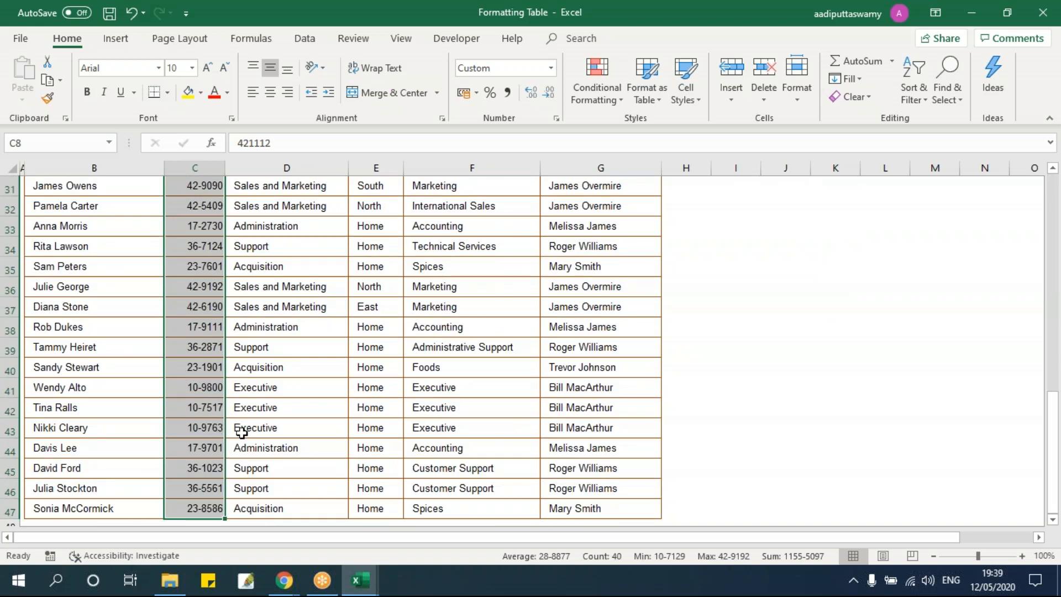
left_click(270, 95)
key("ctrl+BackSpace")
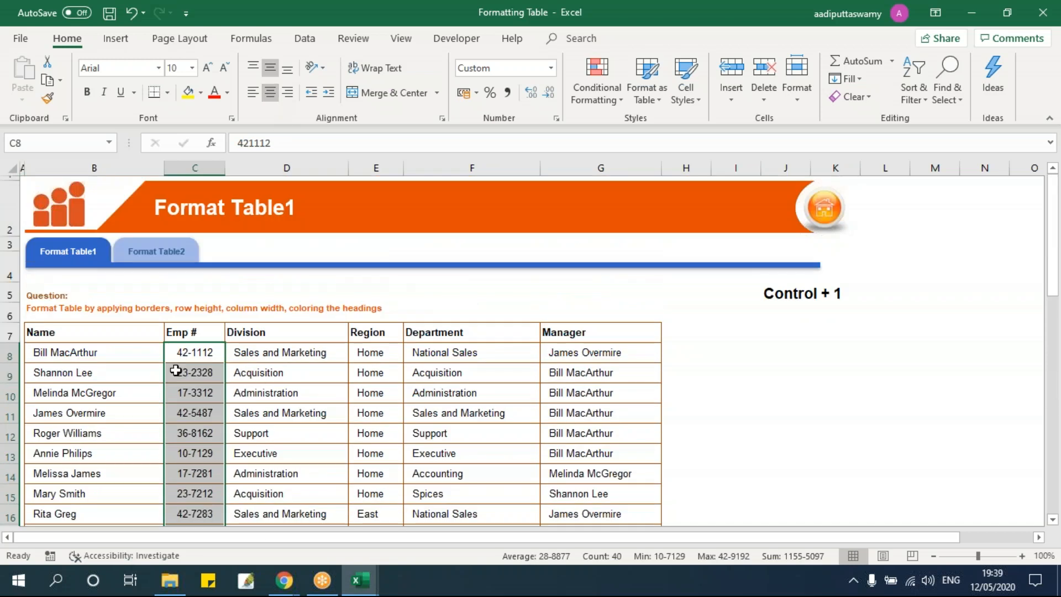
left_click(325, 417)
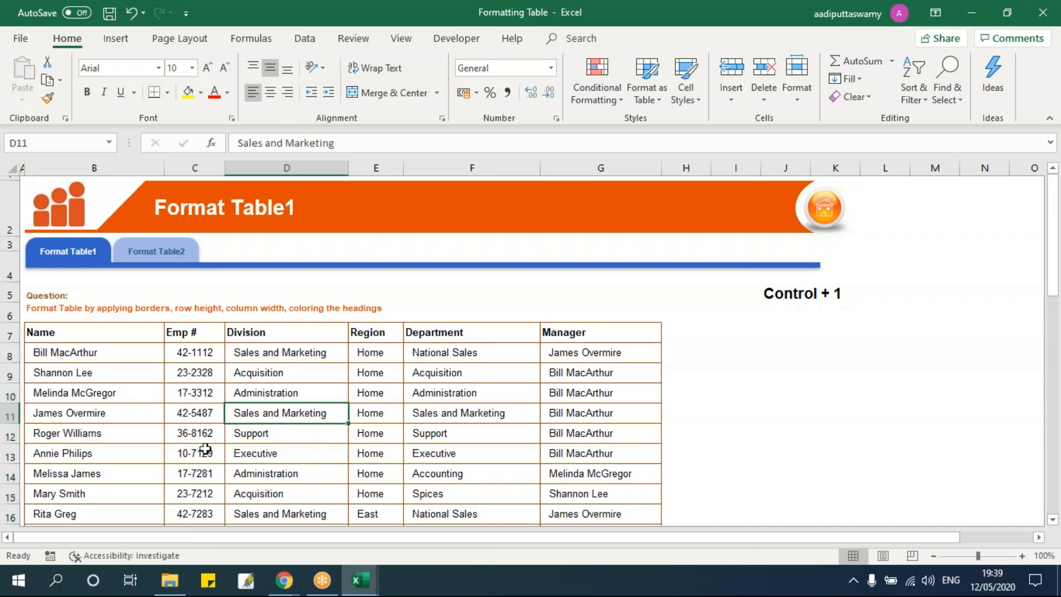
Compare the heading row B7:G7 with the data rows beneath it.
left_click_drag(60, 331, 564, 340)
left_click(111, 353)
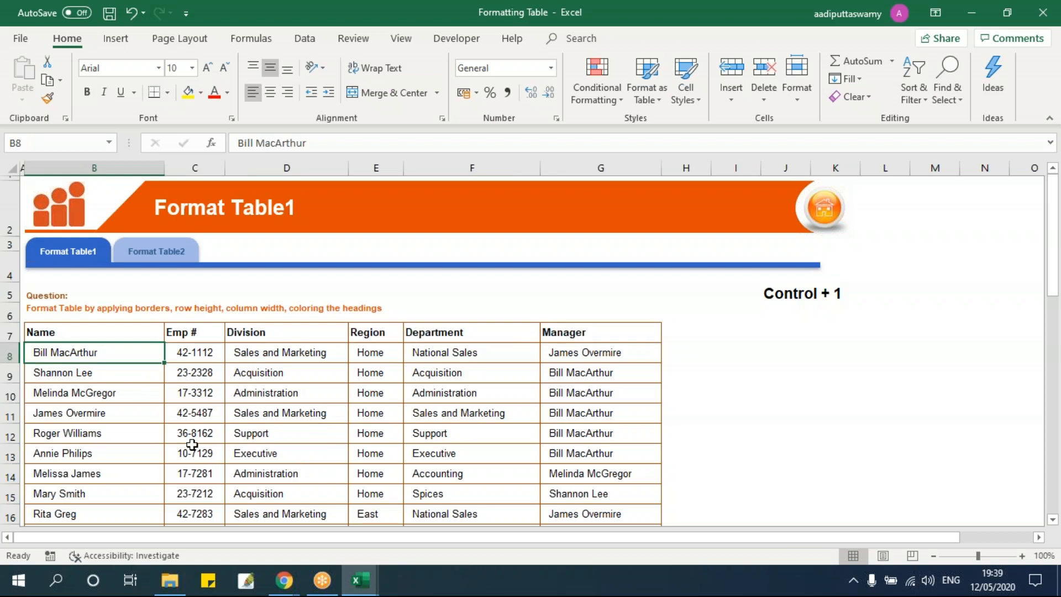
left_click_drag(149, 333, 611, 340)
left_click(302, 381)
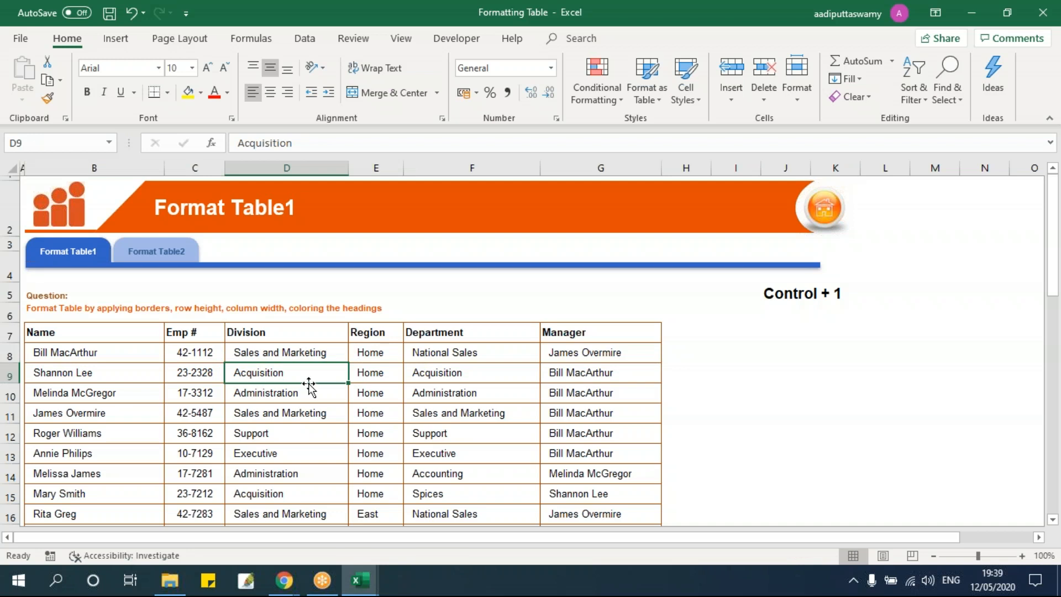
left_click_drag(122, 334, 574, 334)
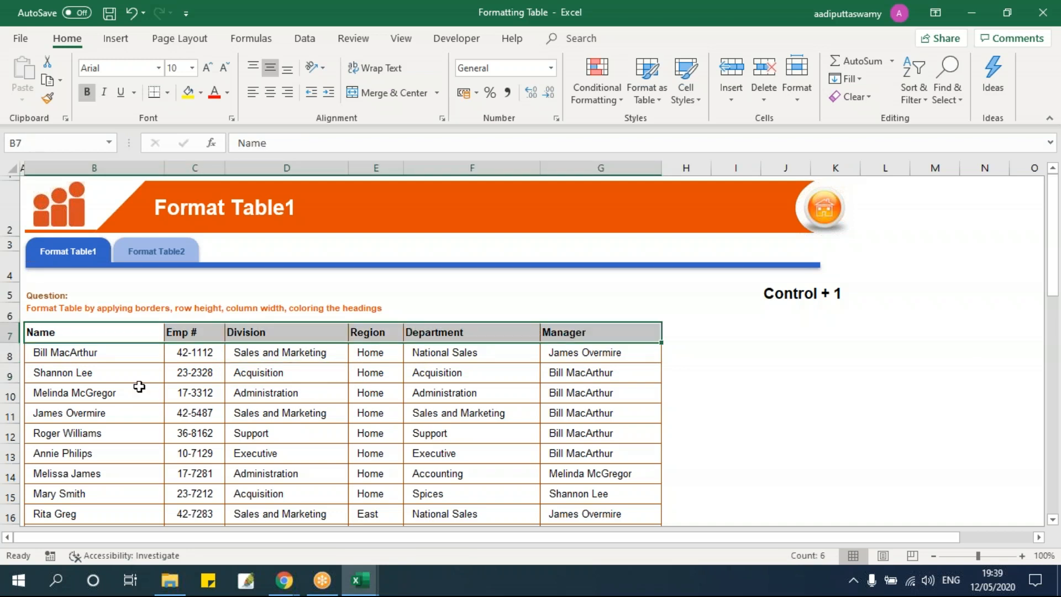
left_click_drag(118, 355, 117, 457)
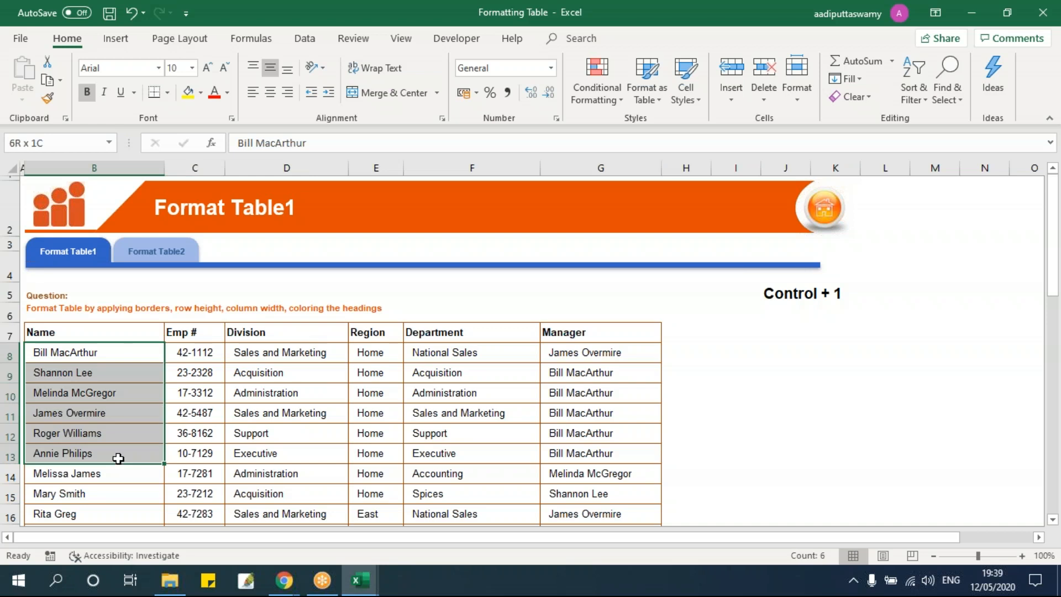
left_click_drag(93, 334, 594, 328)
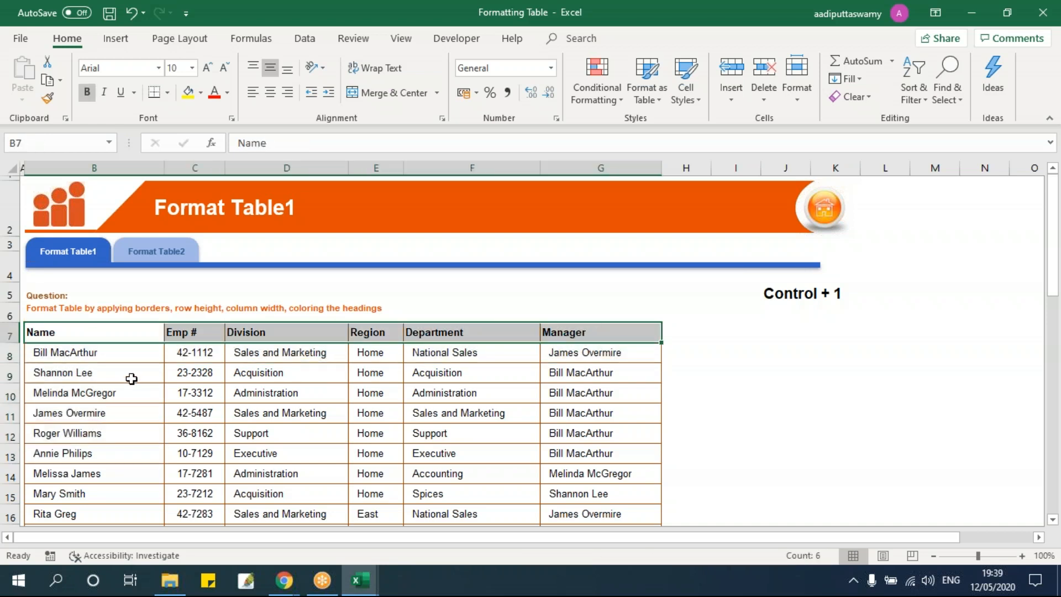
left_click_drag(140, 372, 137, 414)
left_click_drag(95, 333, 582, 336)
left_click_drag(134, 354, 586, 456)
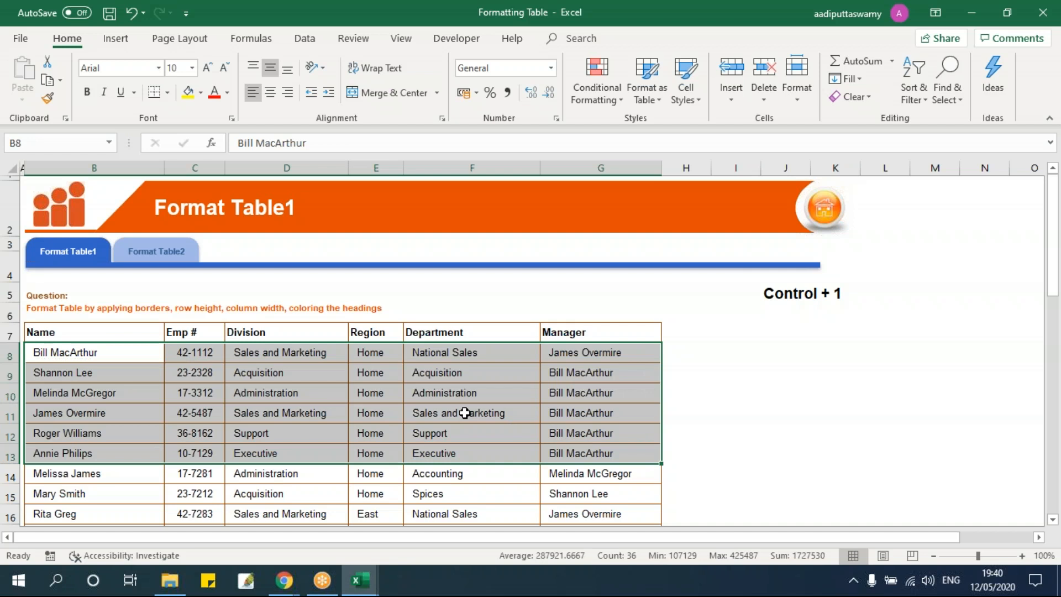
left_click_drag(83, 329, 604, 325)
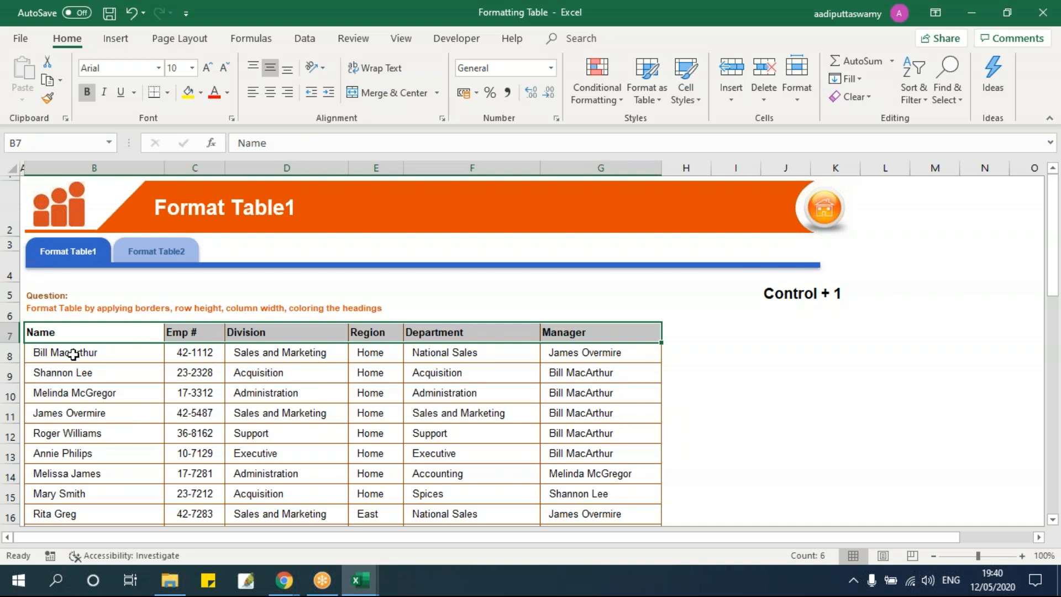
left_click_drag(72, 350, 580, 450)
left_click_drag(123, 332, 584, 334)
left_click(471, 392)
Fill the heading row B7:G7 with the darkest orange shade of the theme colors.
left_click_drag(123, 334, 593, 332)
left_click(201, 93)
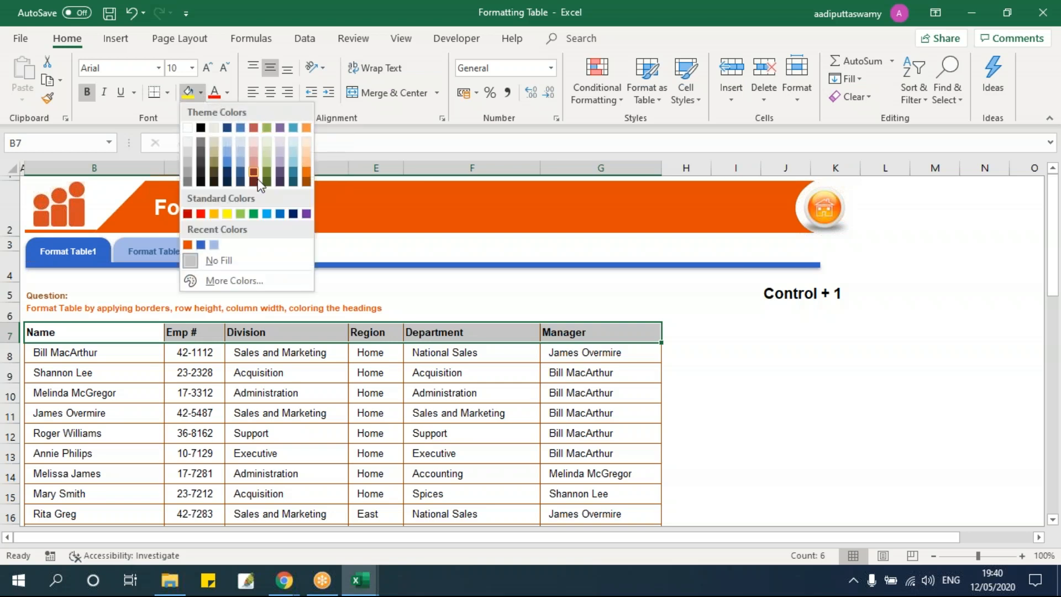
left_click(306, 180)
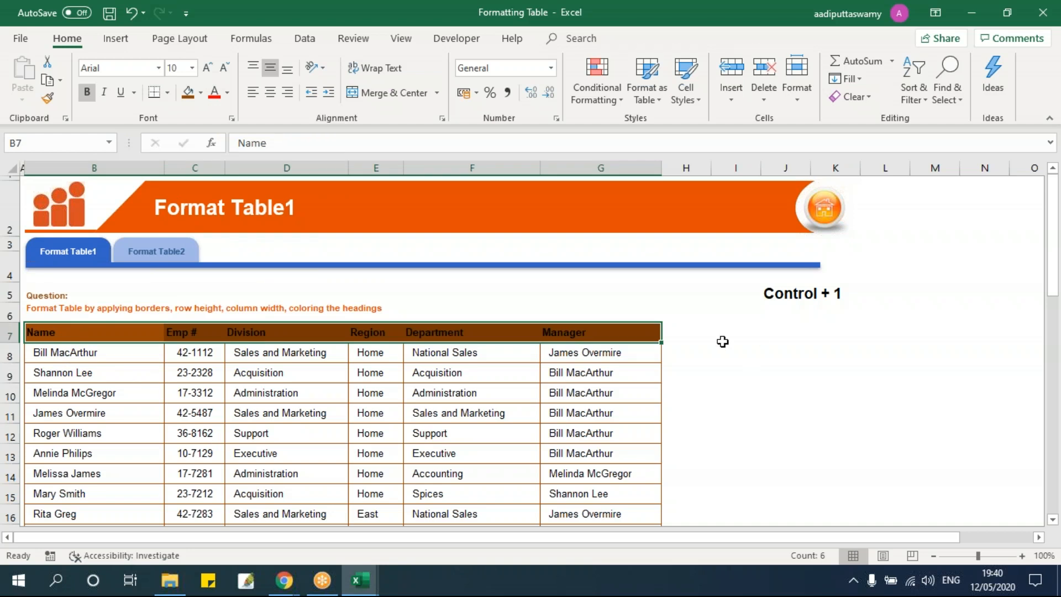
Make the heading text in B7:G7 white and center it horizontally.
left_click(229, 93)
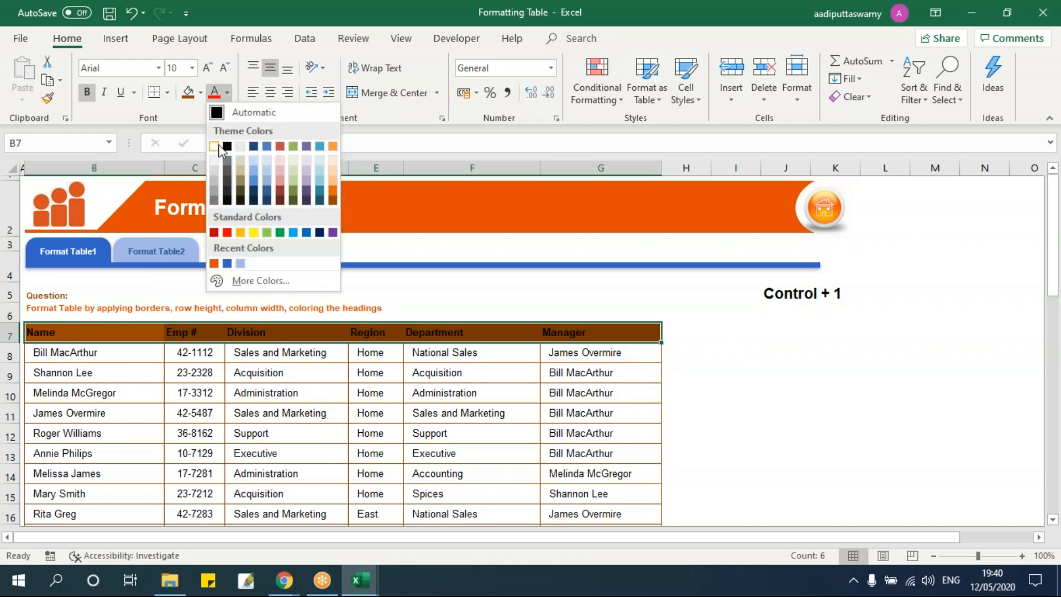
left_click(214, 146)
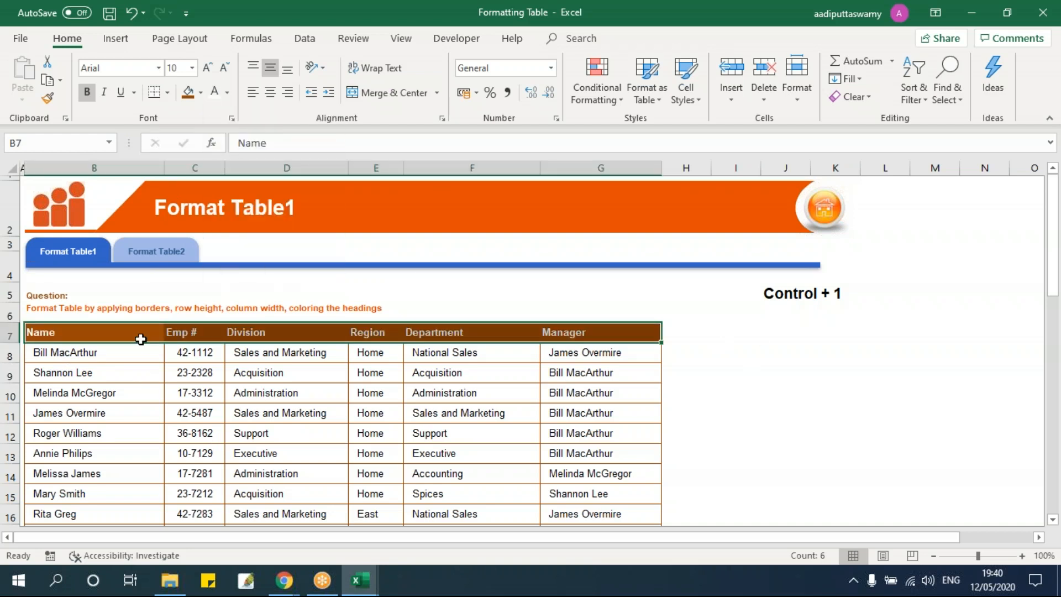
left_click(271, 92)
left_click(457, 418)
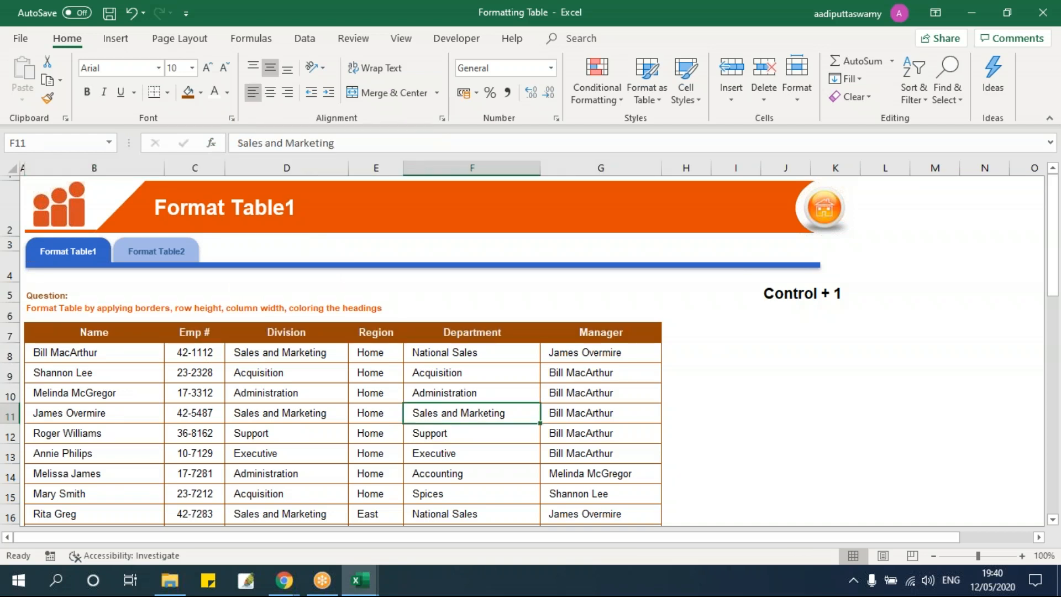
Review the formatted employee table from its headings down to the last row.
scroll(480, 430, "down", 12)
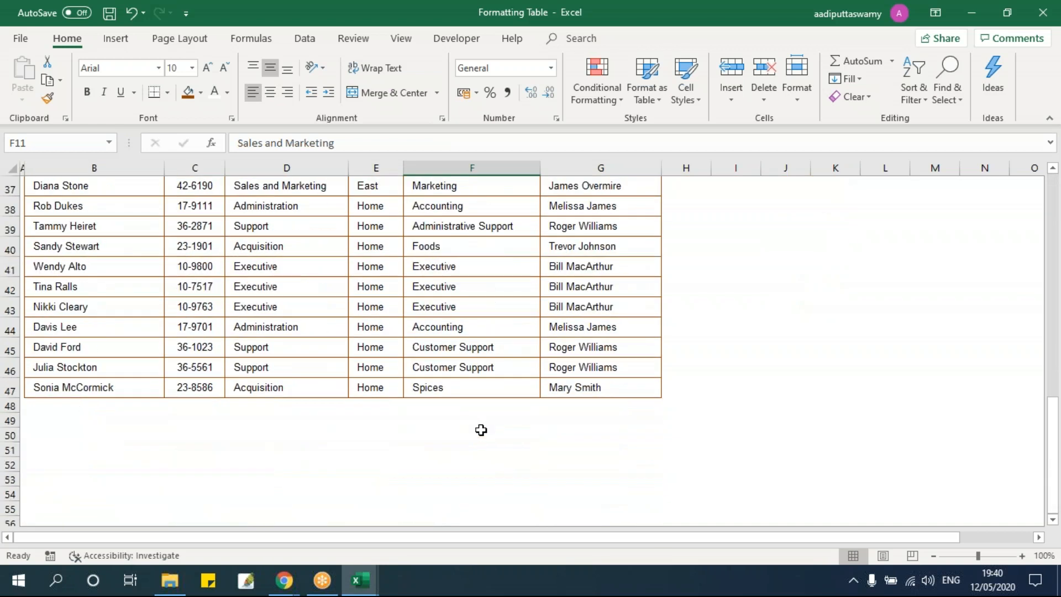
scroll(480, 430, "up", 11)
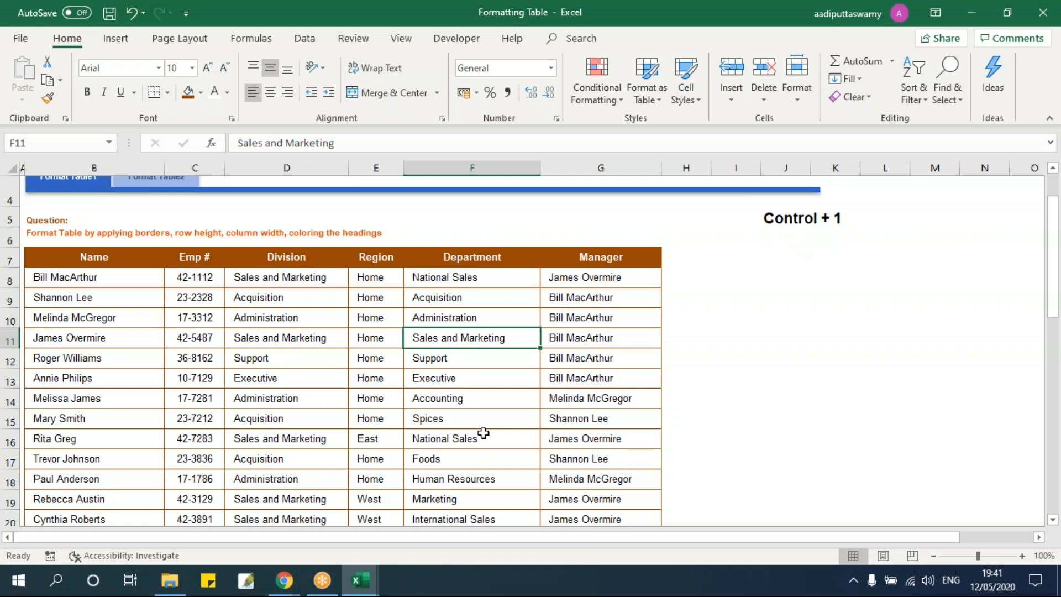
scroll(159, 409, "up", 1)
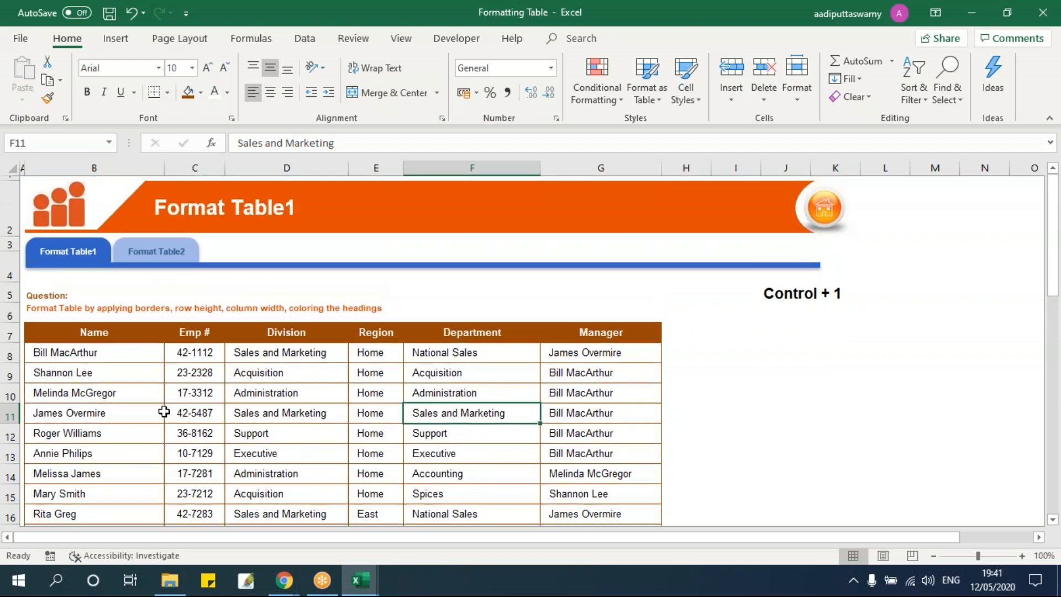
left_click(159, 253)
left_click(71, 250)
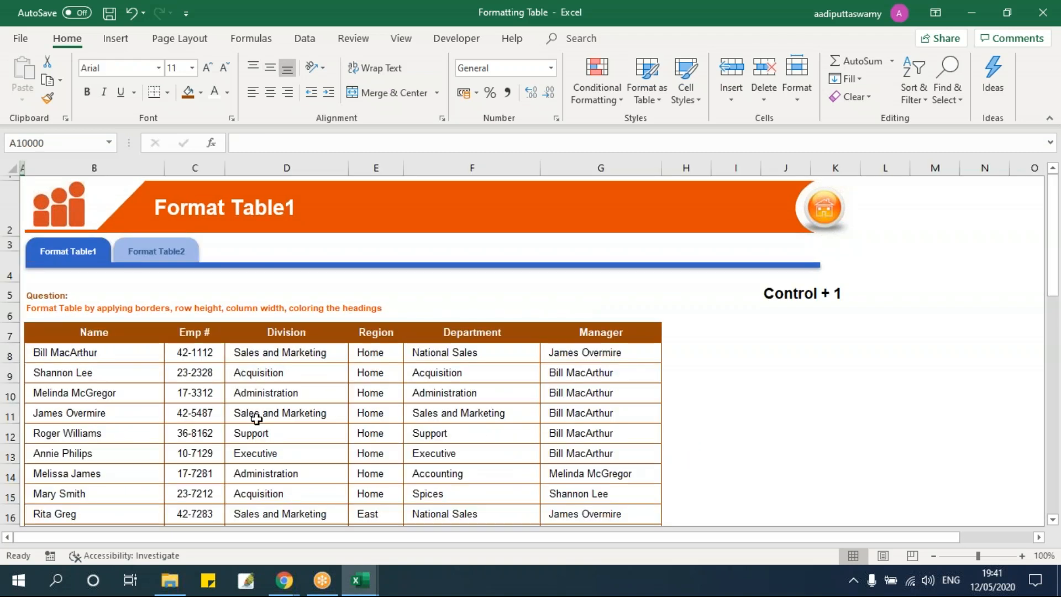
scroll(260, 414, "down", 2)
scroll(232, 359, "up", 1)
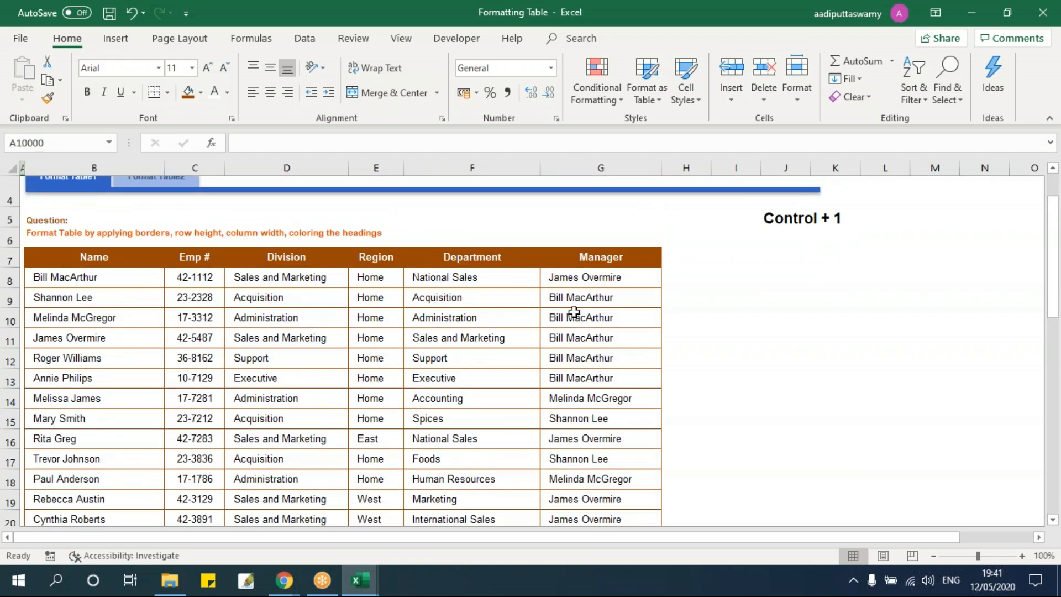
scroll(497, 310, "up", 1)
Open the Format Table2 sheet and show its row and column headings.
left_click(177, 247)
left_click_drag(47, 322, 533, 491)
left_click(436, 426)
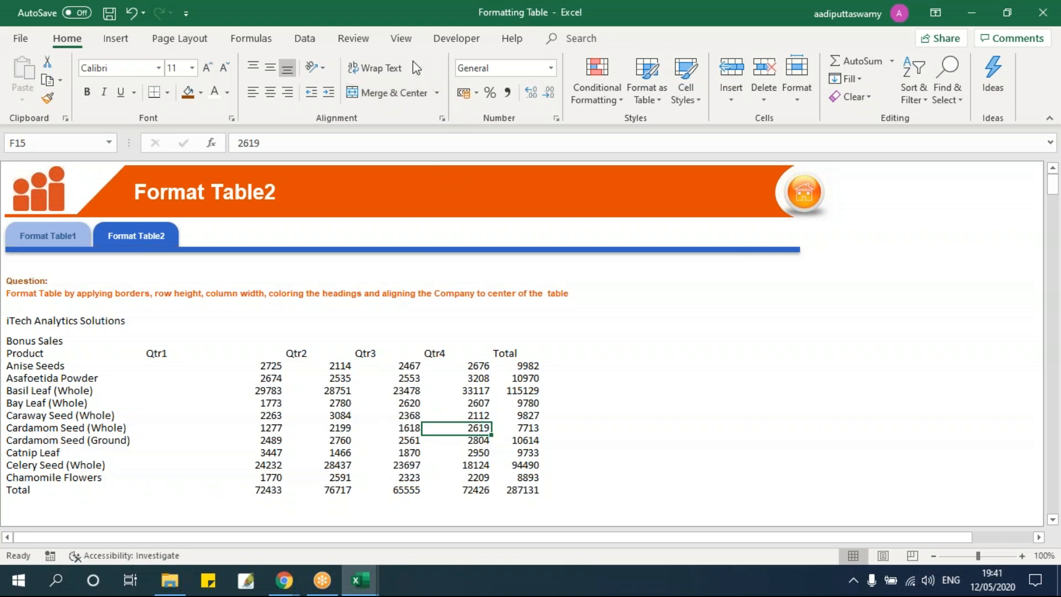
left_click(409, 45)
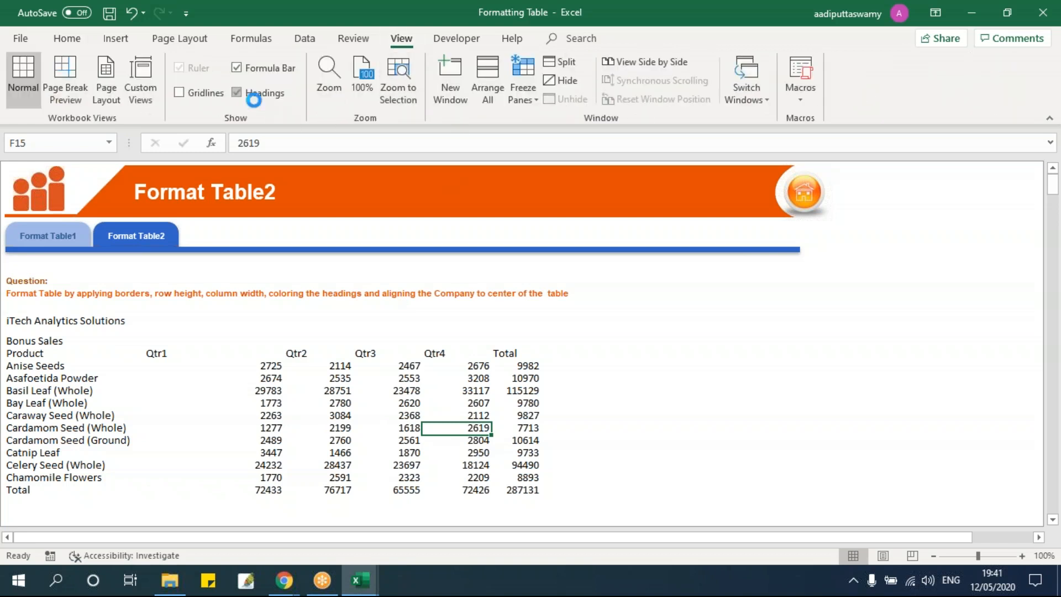
left_click(251, 93)
left_click(366, 420)
Examine the parts of the Bonus Sales table: company title, subtitle, quarter headings, product rows and total row.
left_click_drag(64, 335, 525, 478)
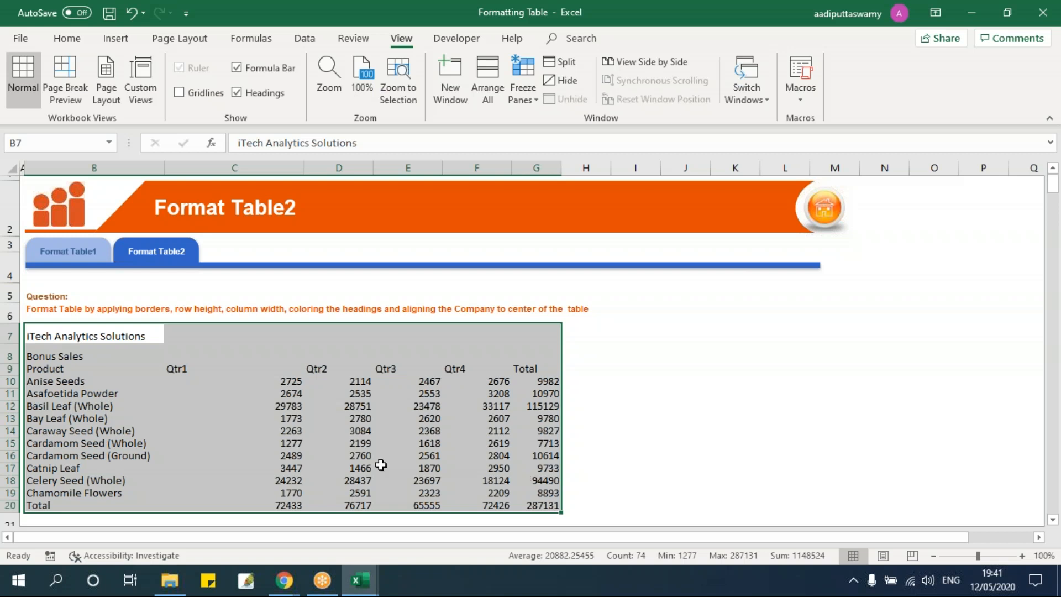
left_click(279, 434)
left_click(55, 334)
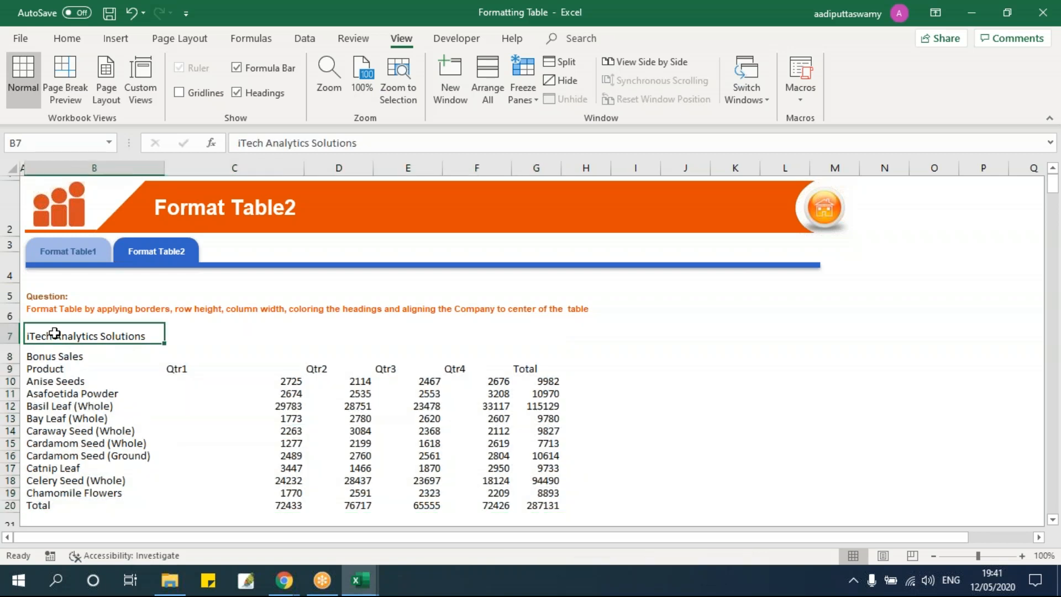
left_click(67, 356)
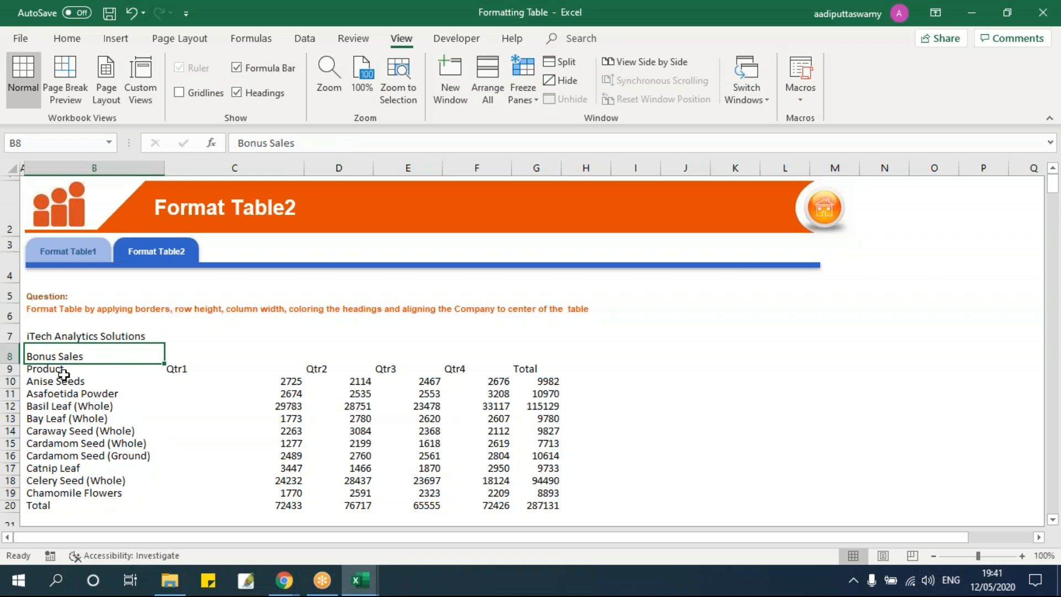
left_click(64, 369)
left_click_drag(219, 369, 590, 373)
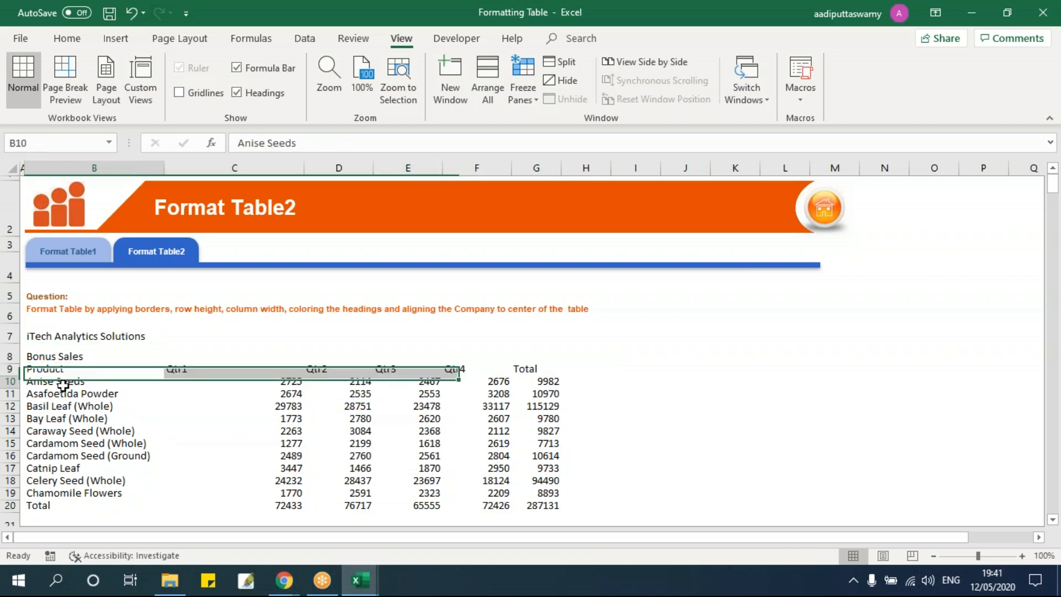
left_click_drag(58, 382, 602, 477)
left_click_drag(68, 506, 559, 505)
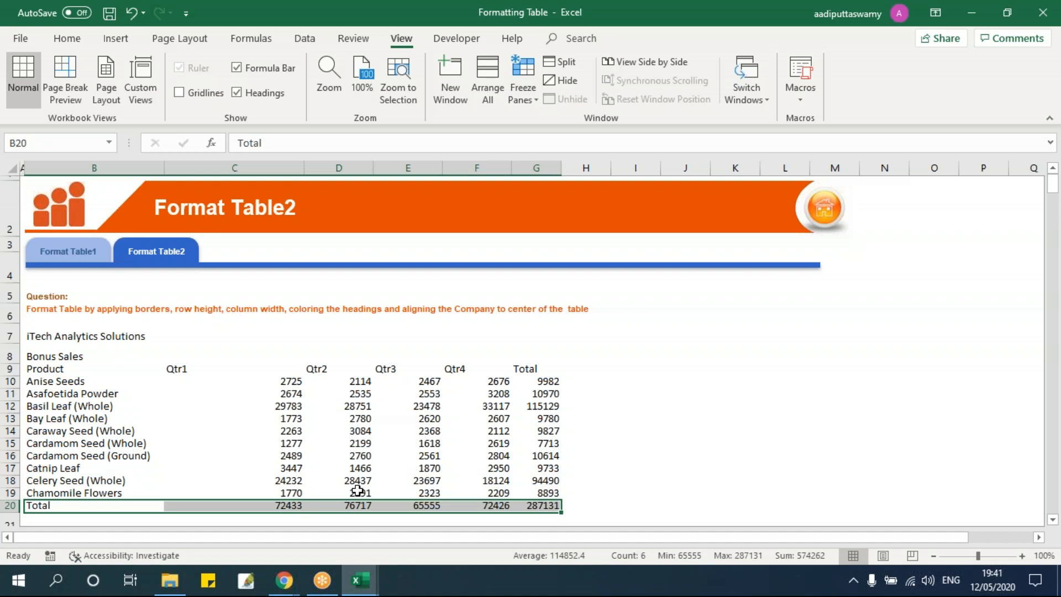
Set the height of rows 7 to 20 of the Bonus Sales table to 20.
left_click_drag(87, 336, 73, 505)
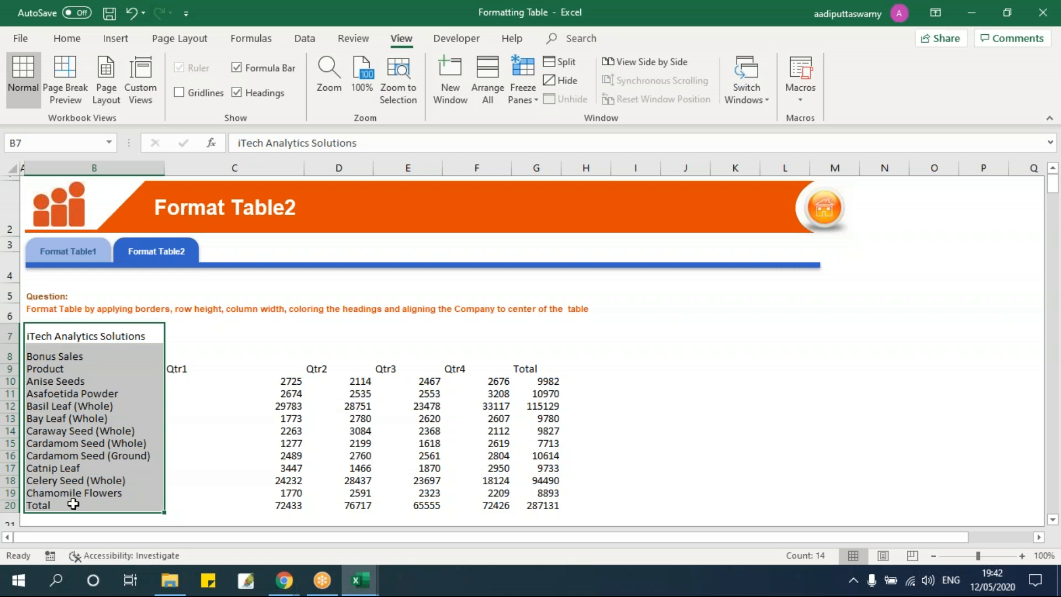
left_click(71, 39)
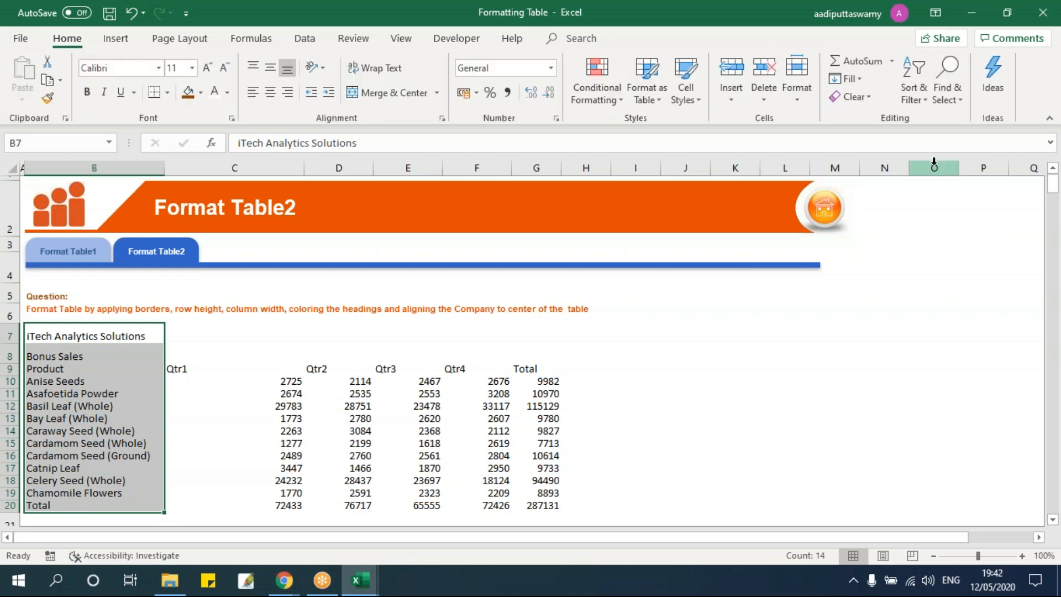
left_click(797, 85)
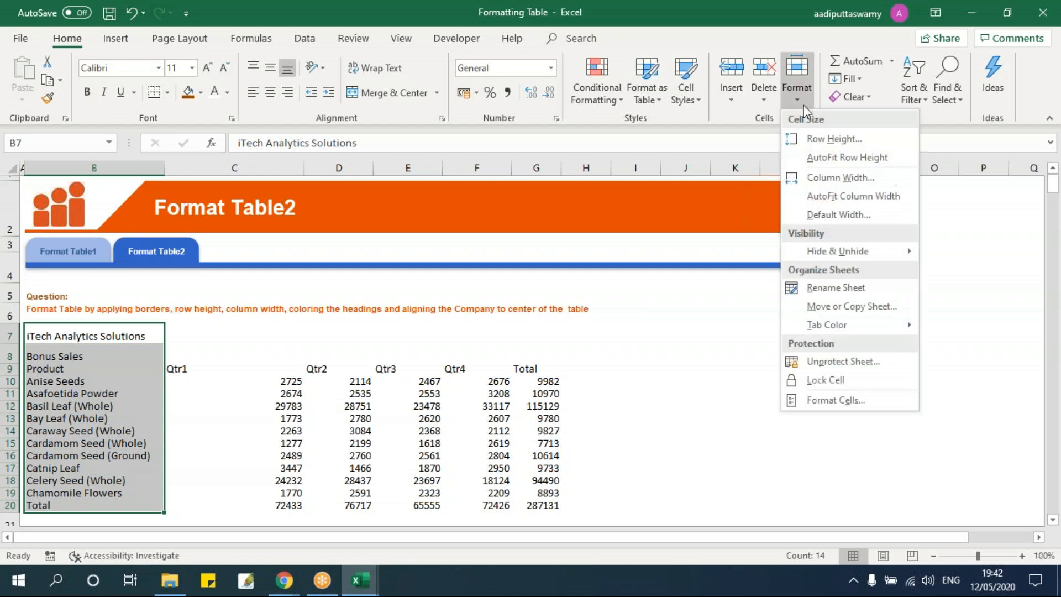
left_click(834, 139)
type("20")
left_click(592, 348)
left_click(635, 393)
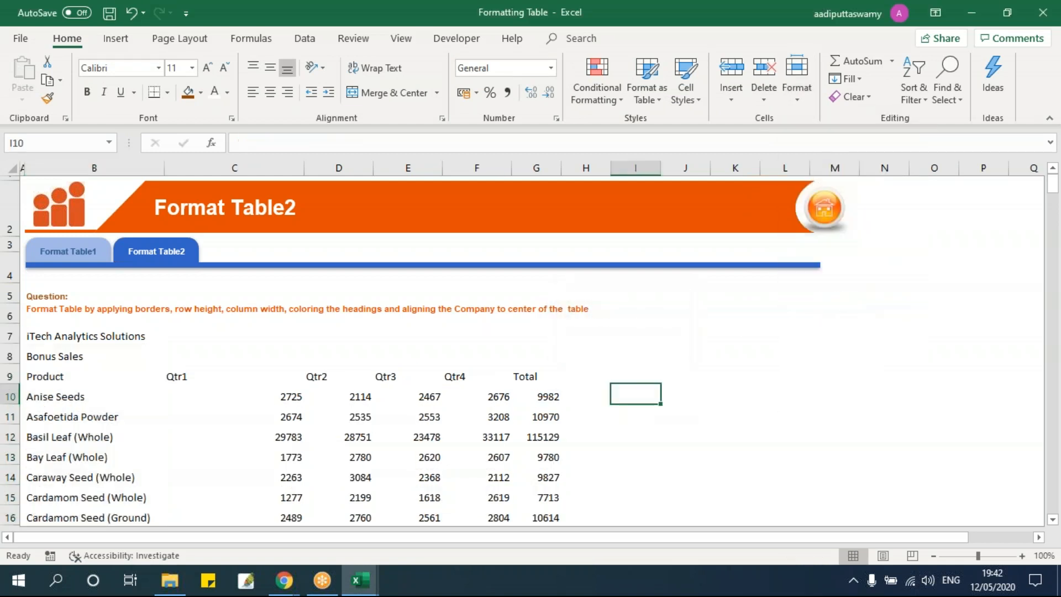
Examine the widths of the Qtr1 to Total columns, from their headings in row 9 down to the total row.
scroll(442, 365, "down", 1)
left_click(387, 398)
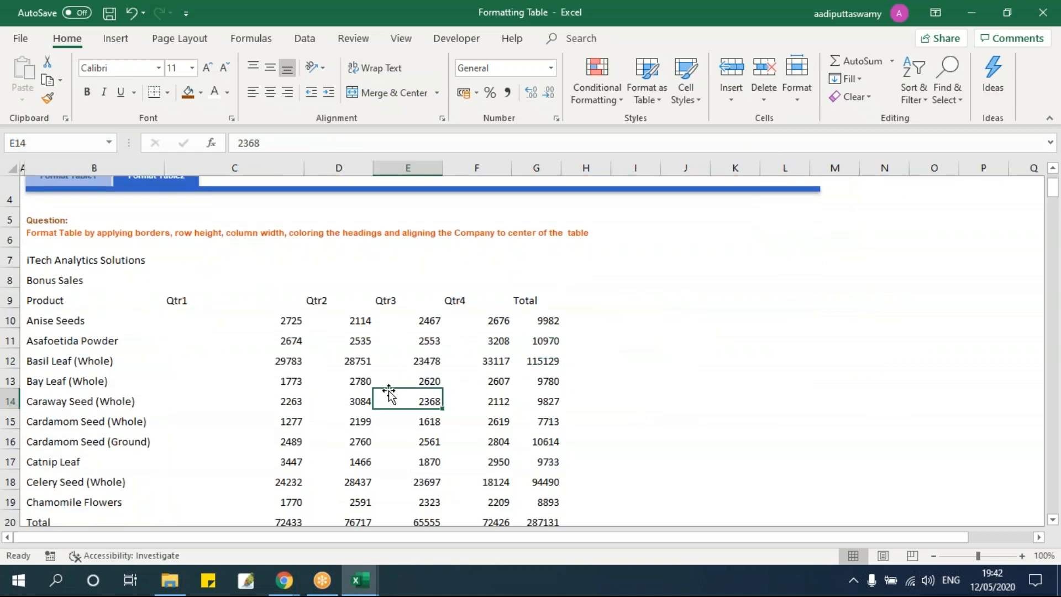
left_click_drag(215, 303, 247, 515)
left_click(321, 301)
left_click(384, 300)
left_click(450, 300)
left_click(521, 303)
left_click(317, 301)
left_click_drag(201, 301, 525, 300)
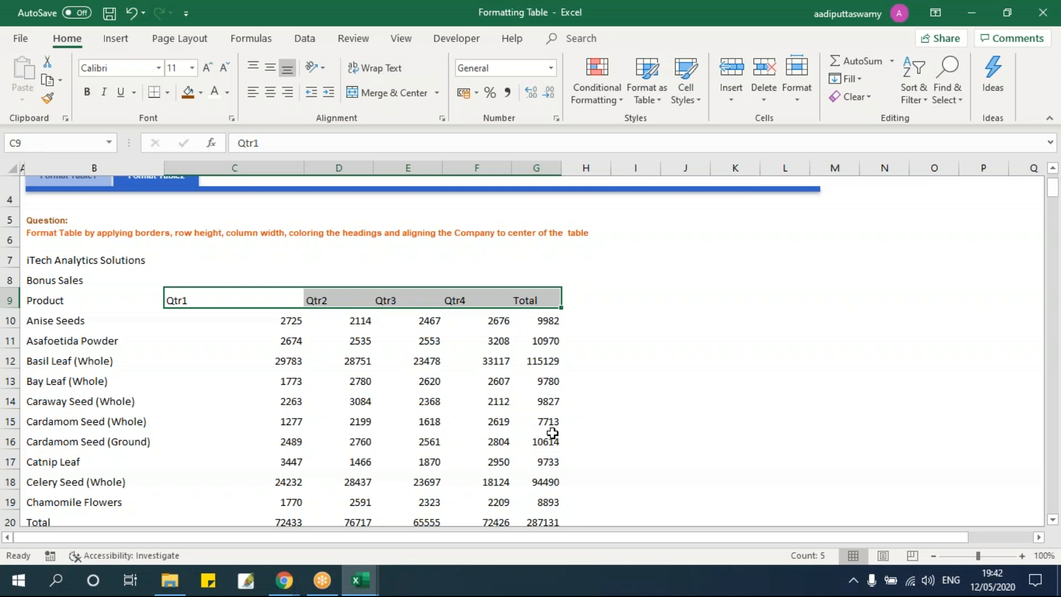
scroll(291, 265, "down", 1)
left_click_drag(289, 253, 530, 438)
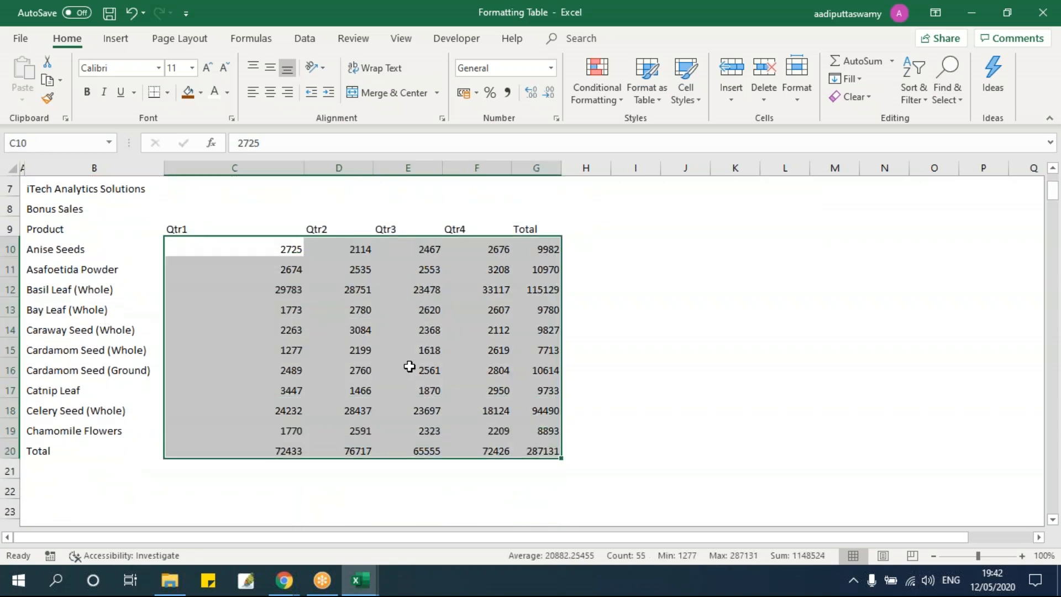
left_click(409, 369)
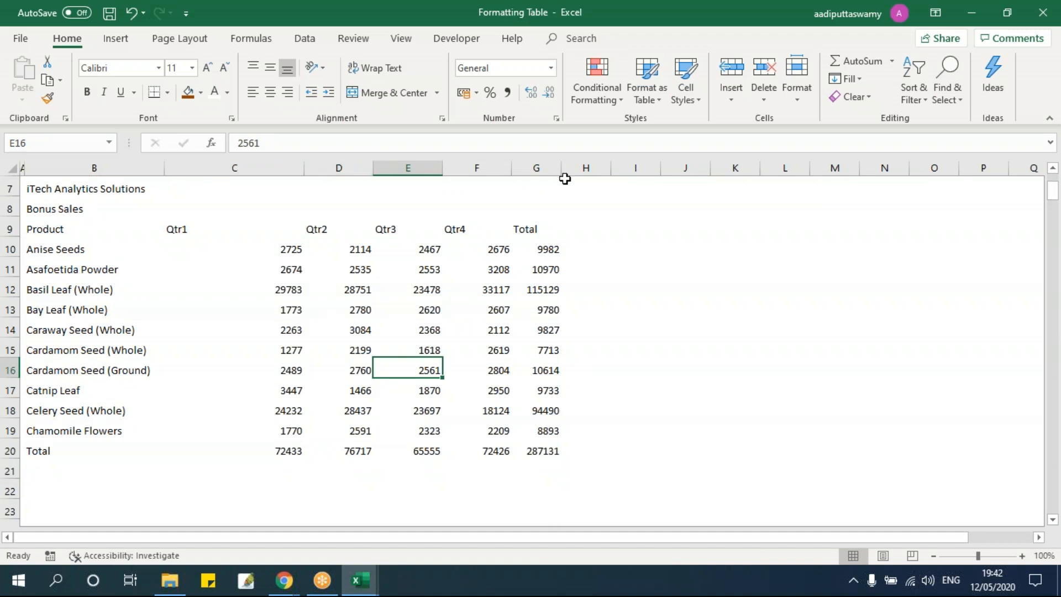
scroll(506, 352, "up", 1)
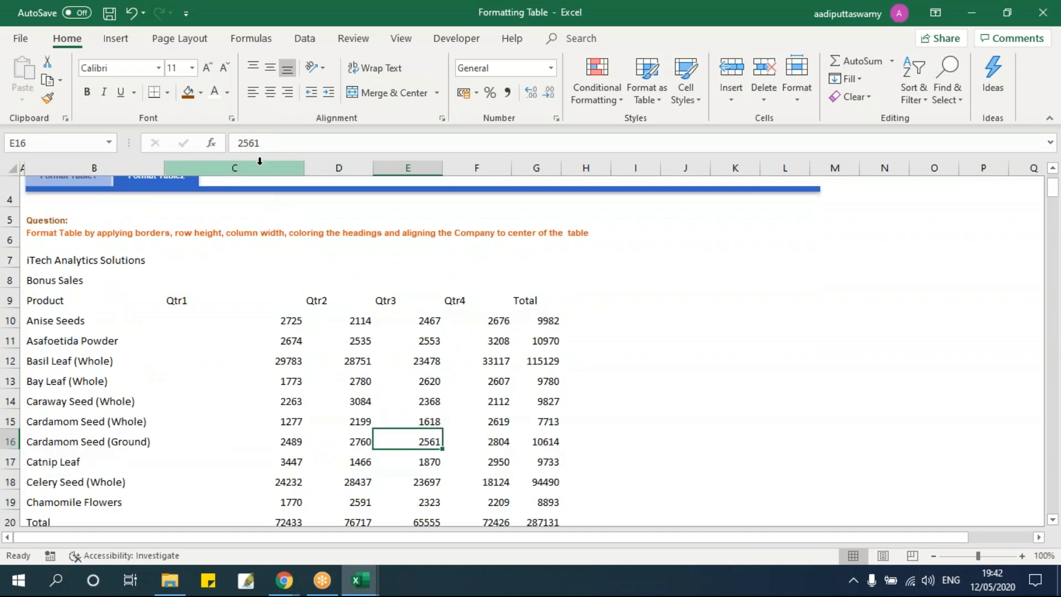
Autofit columns C to G to their contents and widen them all equally.
left_click_drag(260, 161, 561, 171)
double_click(560, 171)
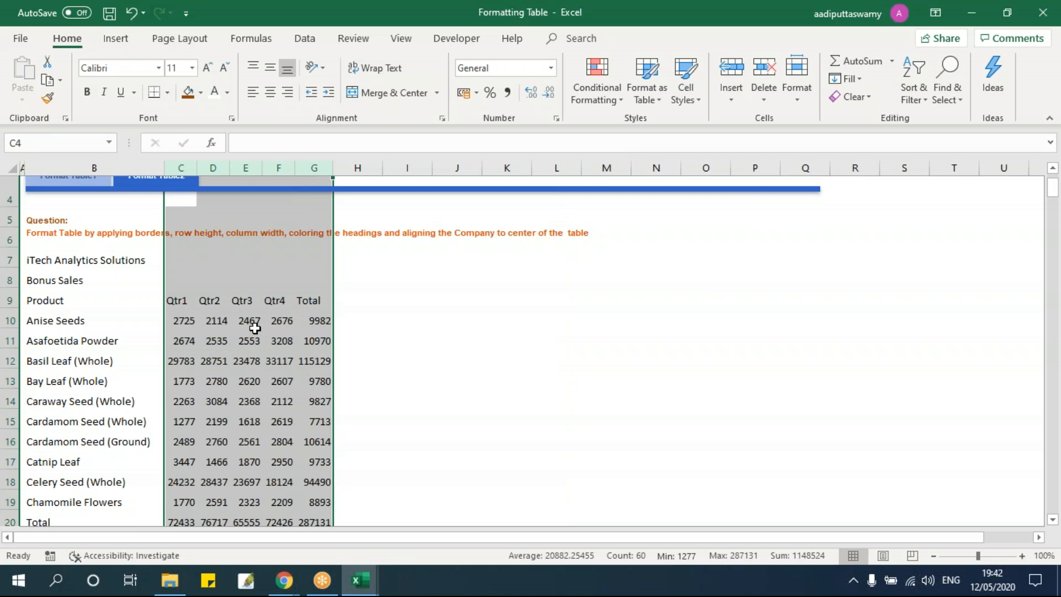
left_click_drag(331, 169, 347, 217)
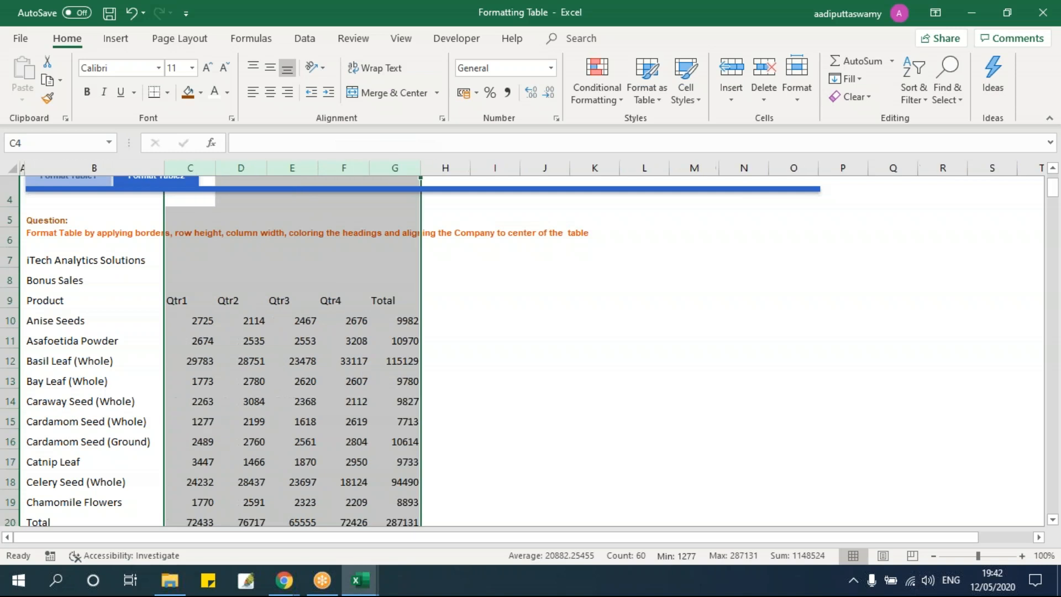
left_click_drag(422, 169, 446, 189)
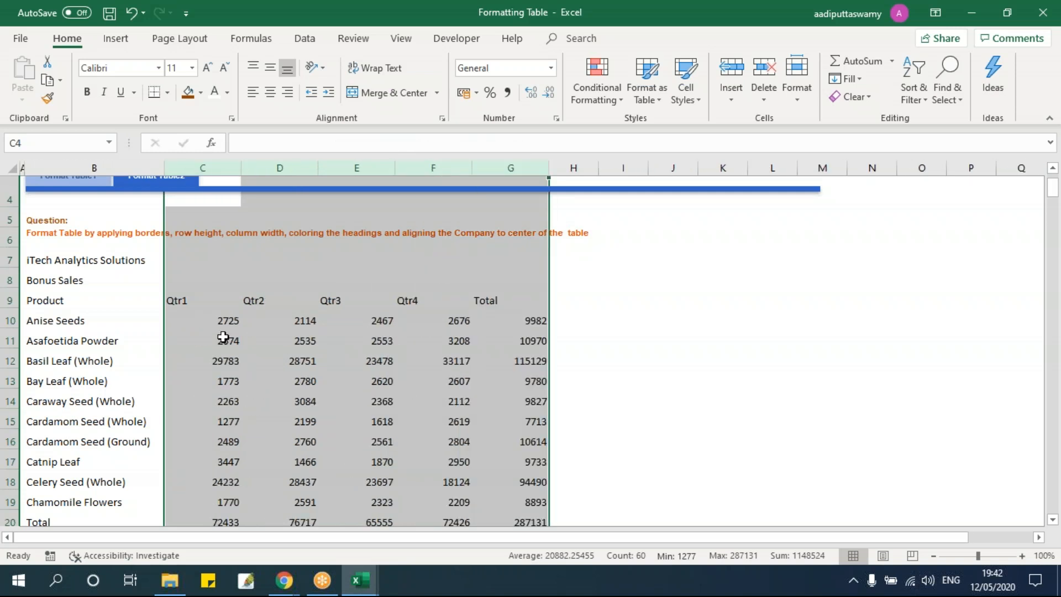
left_click_drag(191, 303, 522, 303)
left_click(427, 374)
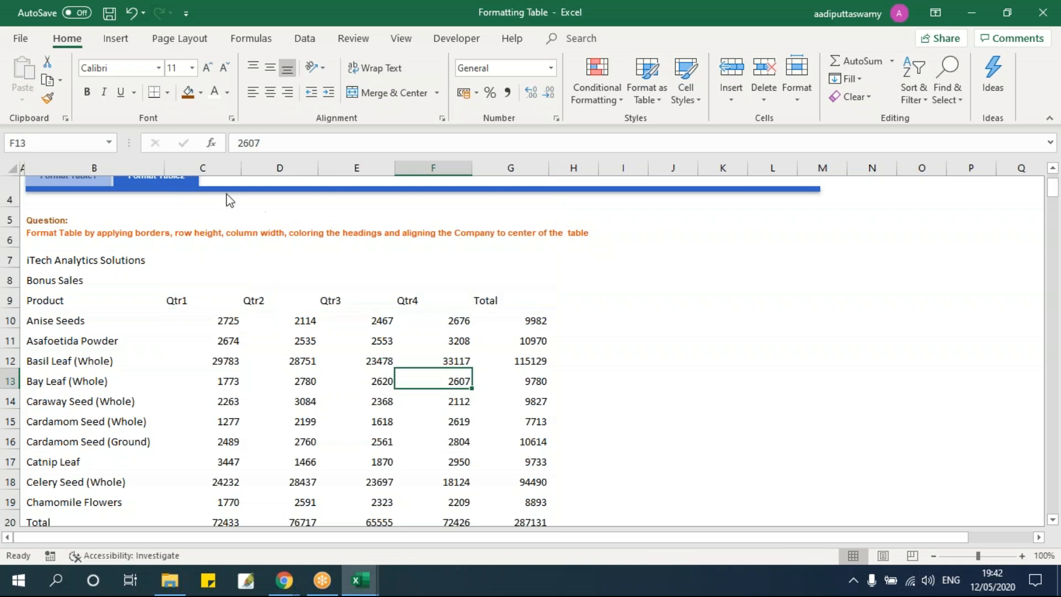
Widen columns C to G a little more, keeping all five the same width, and check the table.
left_click_drag(202, 168, 558, 177)
left_click_drag(196, 303, 563, 301)
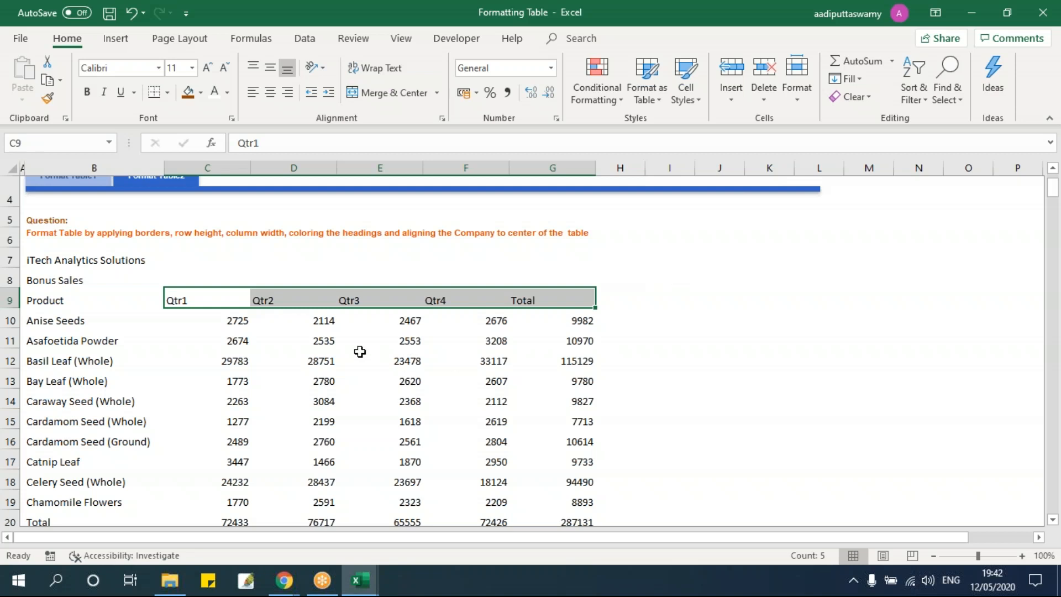
scroll(268, 356, "down", 2)
scroll(235, 316, "up", 1)
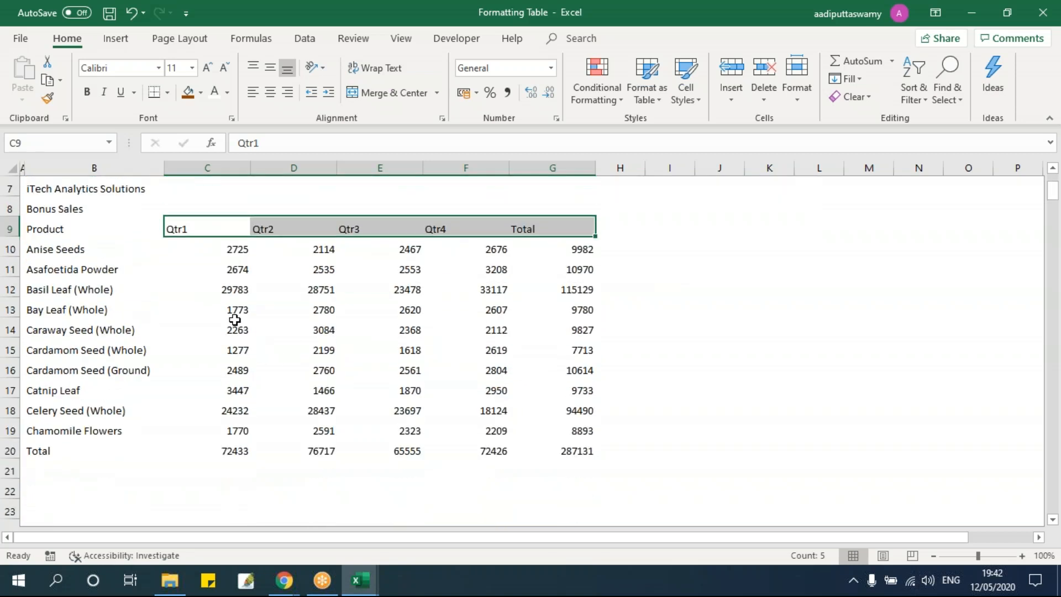
scroll(310, 303, "up", 1)
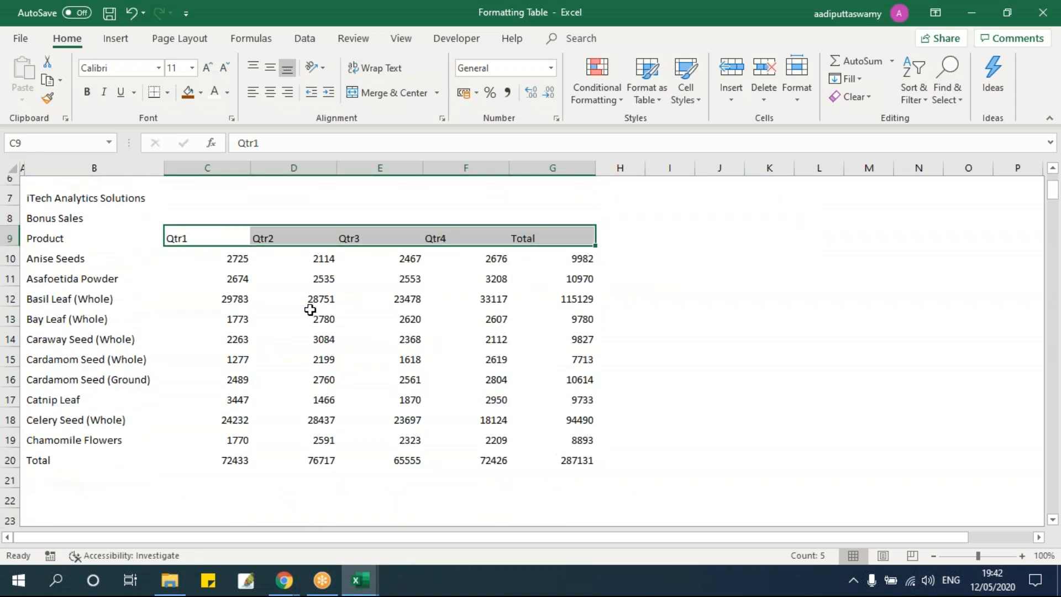
left_click(307, 388)
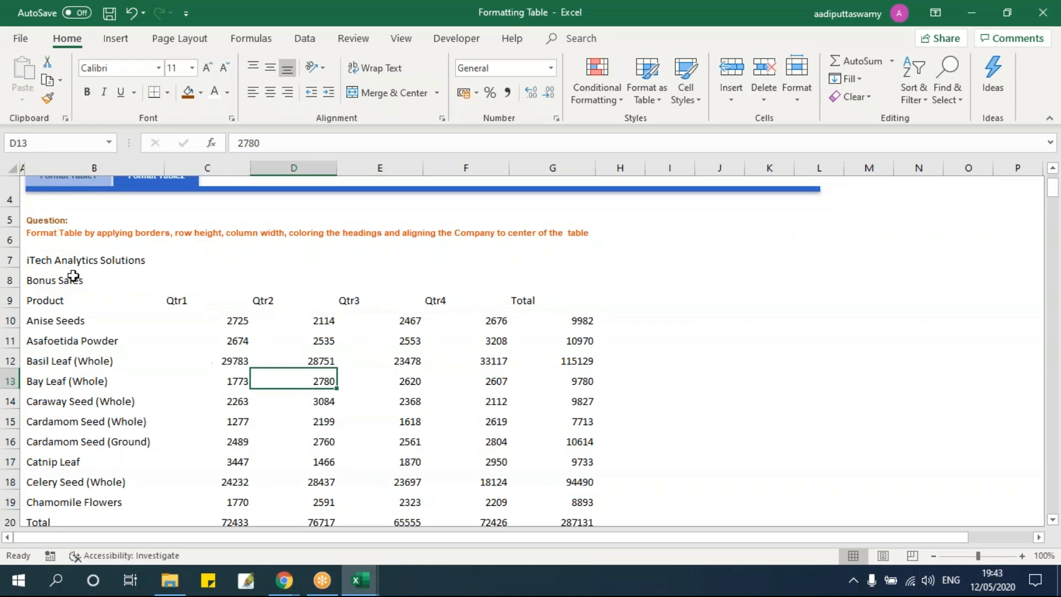
Apply thin brown outline and inside borders to the whole table in B7:G20.
left_click_drag(58, 262, 568, 453)
scroll(397, 396, "up", 1)
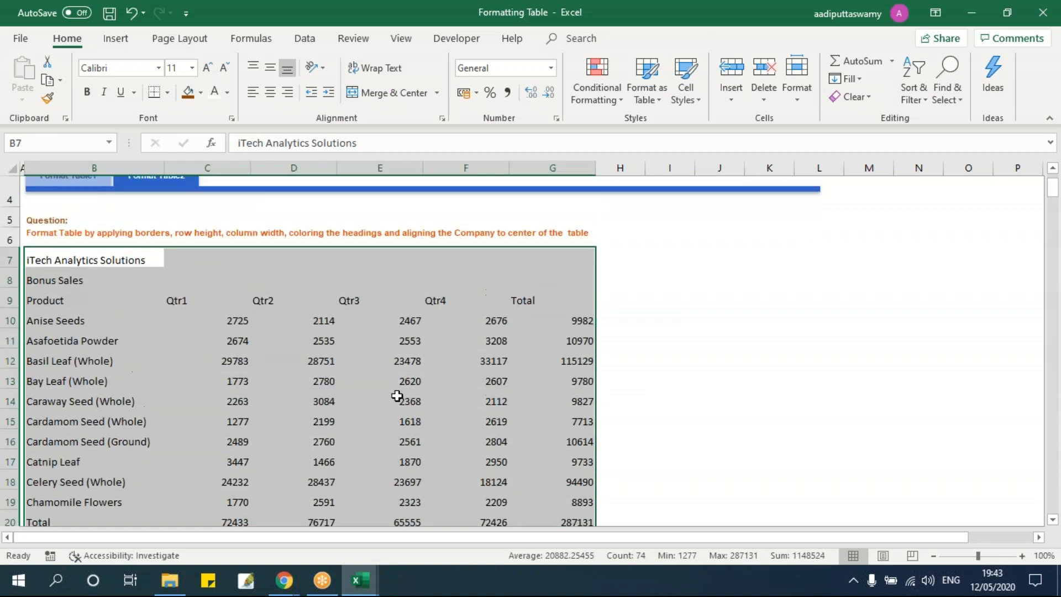
key("ctrl+1")
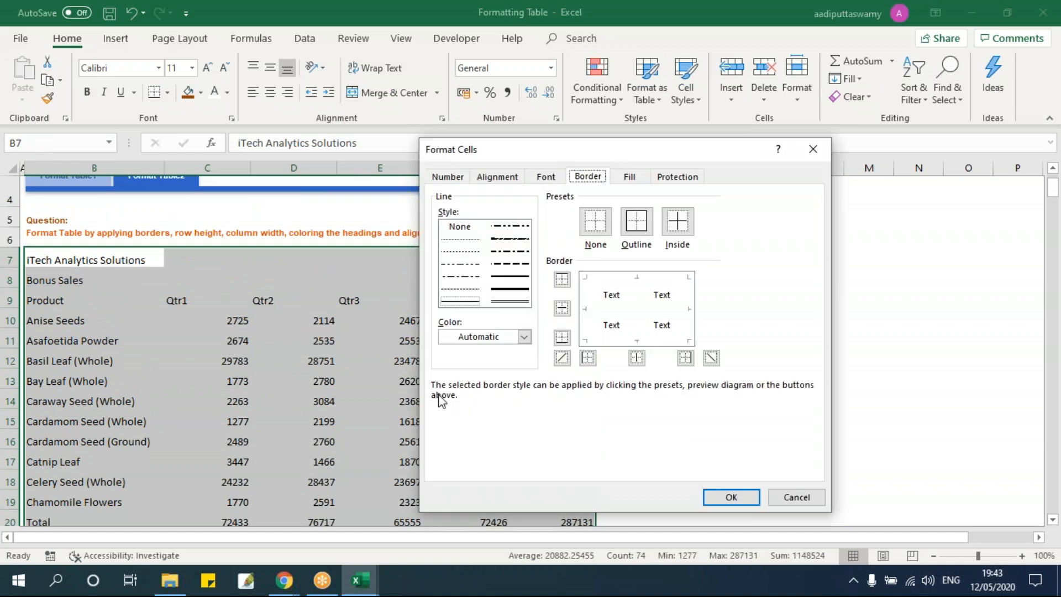
left_click(523, 337)
left_click(564, 443)
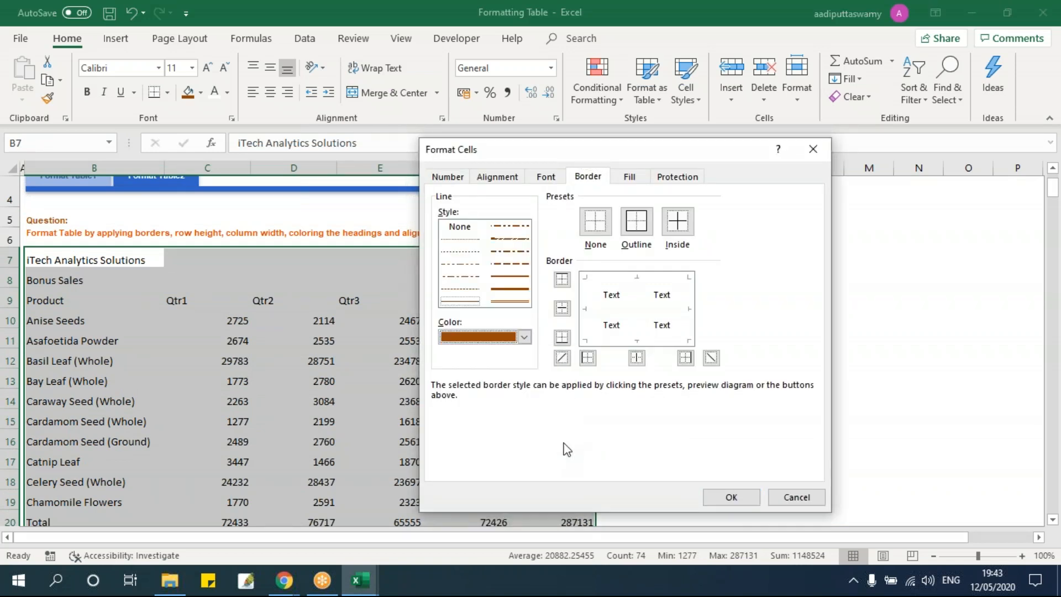
left_click(637, 222)
left_click(675, 223)
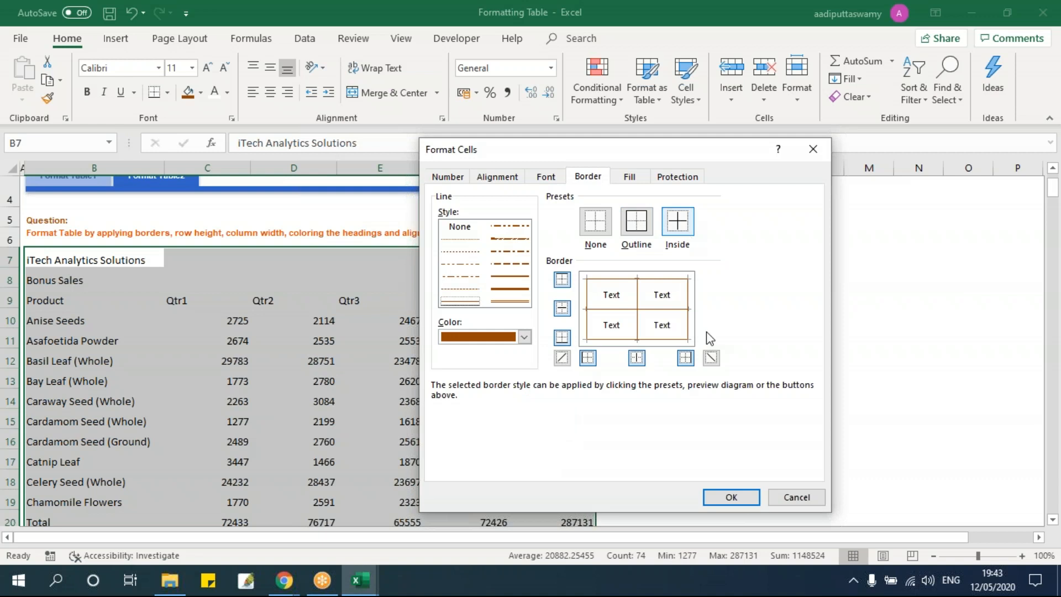
left_click(728, 497)
left_click(713, 399)
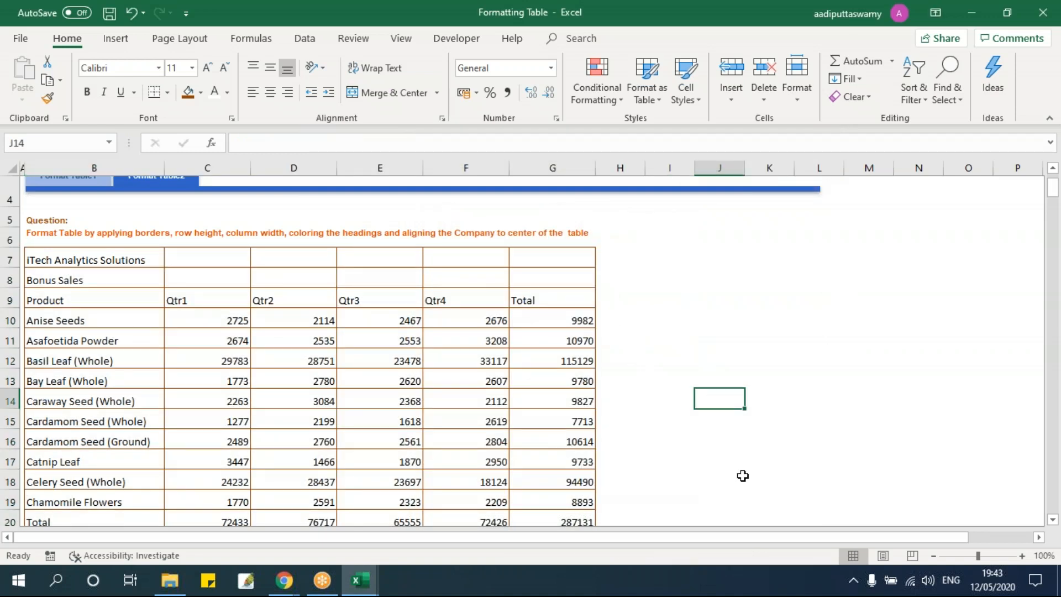
scroll(502, 407, "down", 1)
scroll(311, 420, "up", 1)
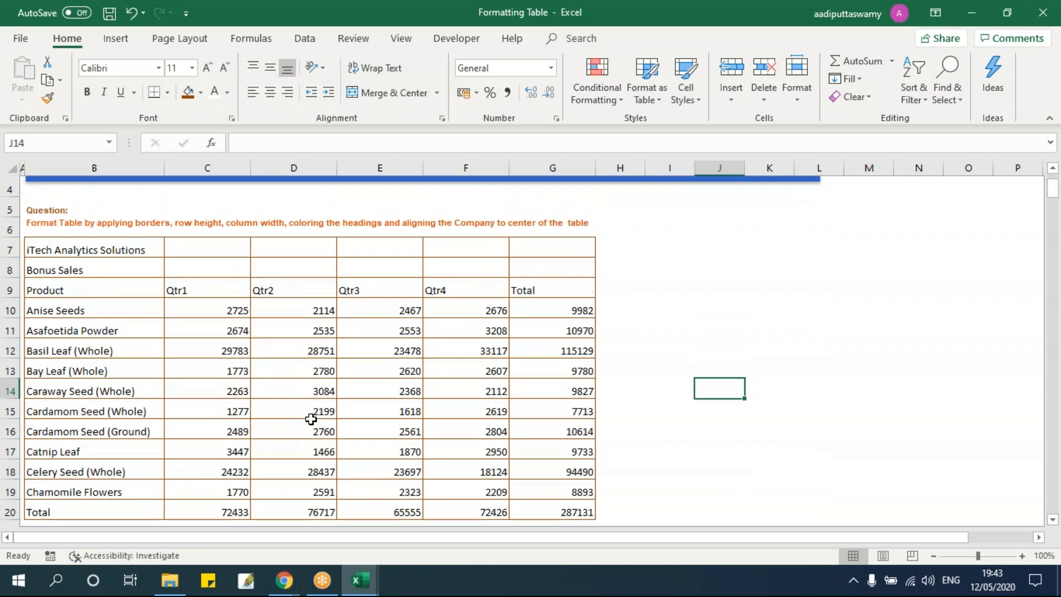
Middle-align the contents of B7:G20 vertically.
left_click_drag(136, 251, 575, 493)
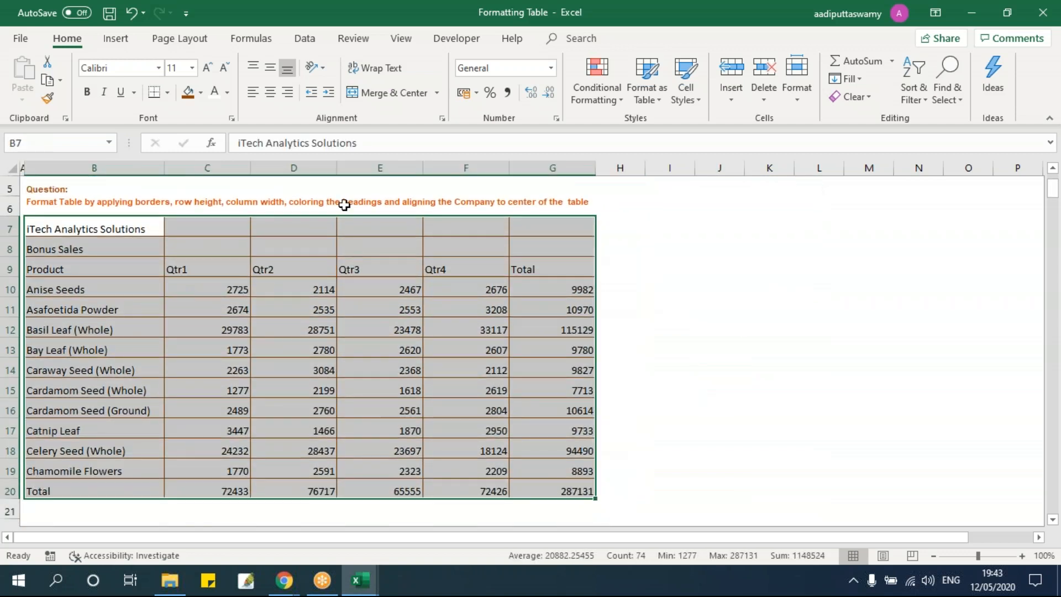
left_click(270, 68)
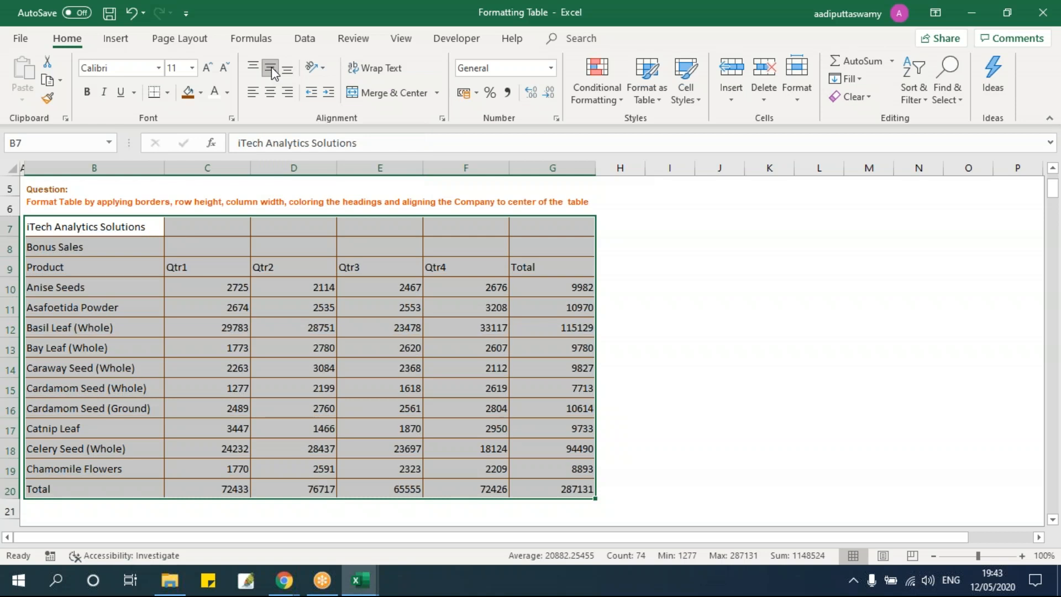
left_click(297, 326)
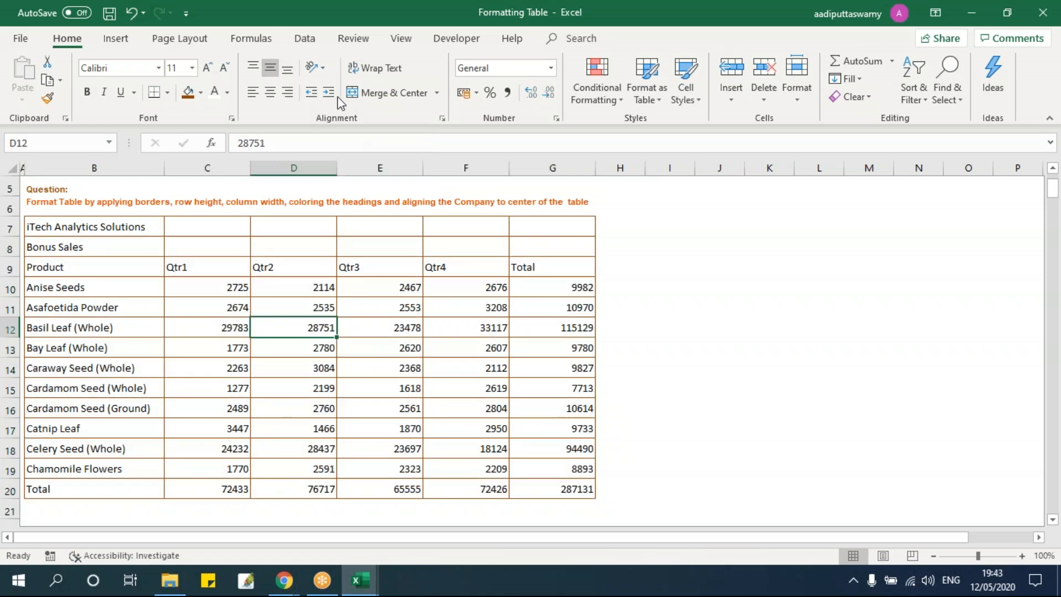
left_click(367, 340)
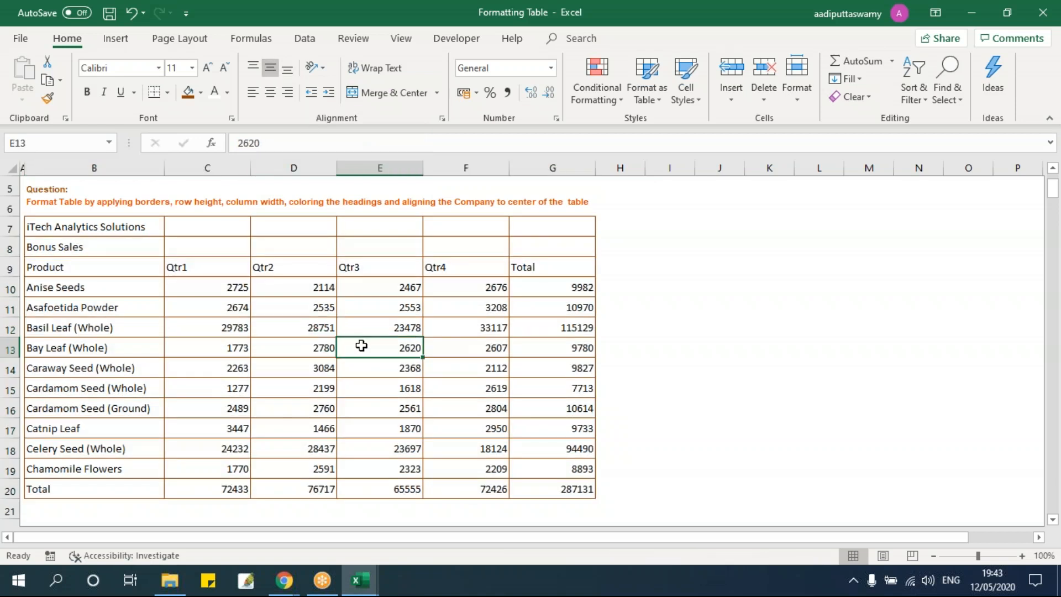
Center the company title, subtitle and column headings in B7:G9 horizontally.
mouse_move(111, 239)
left_mouse_down()
mouse_move(497, 247)
mouse_move(561, 268)
left_mouse_up()
left_click(97, 228)
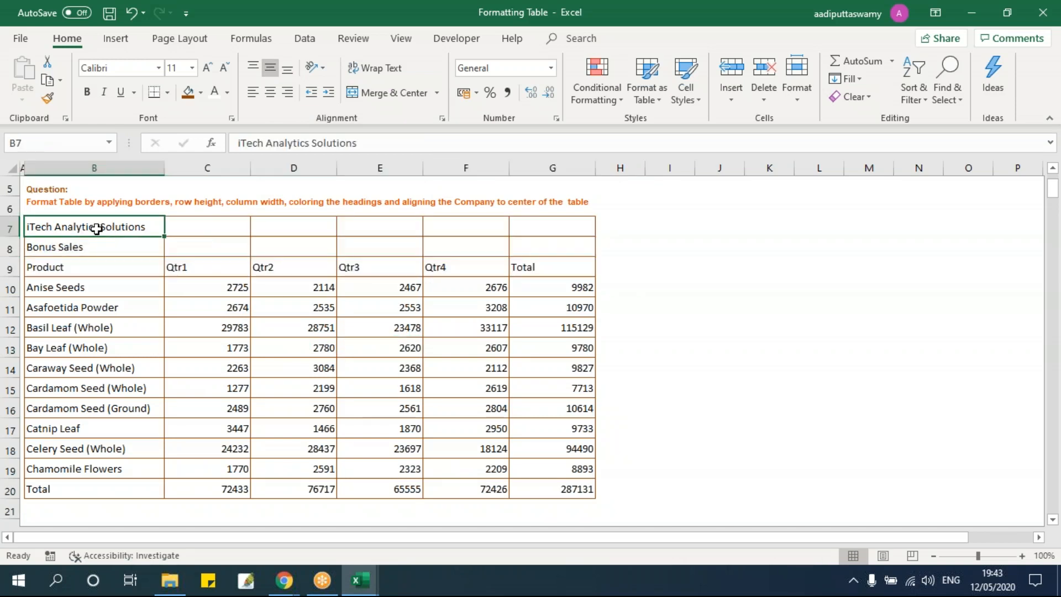
left_click(82, 246)
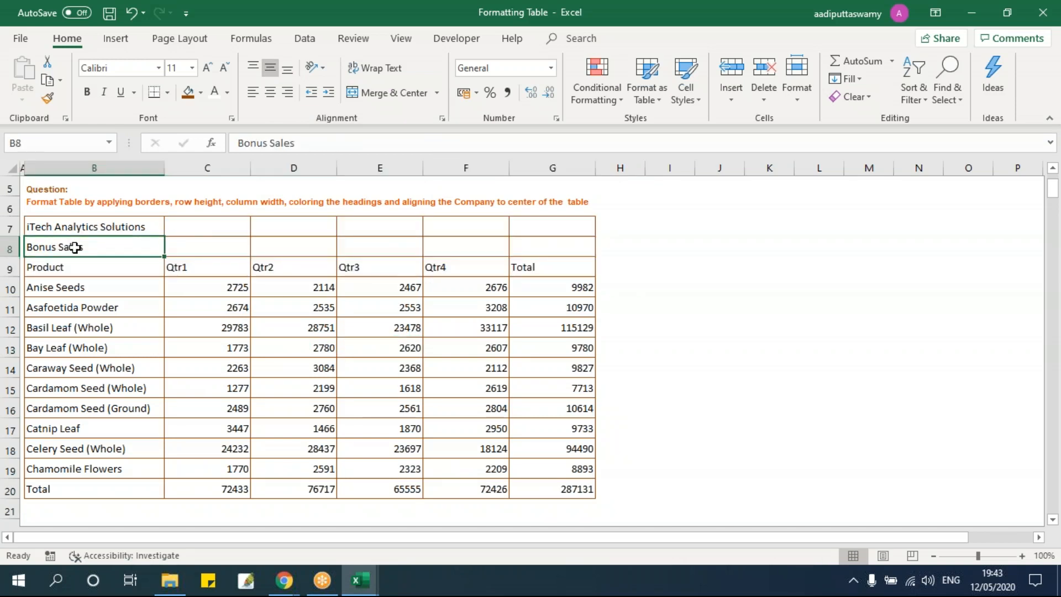
left_click(77, 270)
left_click_drag(77, 271, 573, 265)
left_click(552, 327)
left_click(112, 231)
mouse_move(119, 236)
left_mouse_down()
mouse_move(558, 255)
mouse_move(545, 251)
left_mouse_up()
left_click(270, 91)
left_click(330, 401)
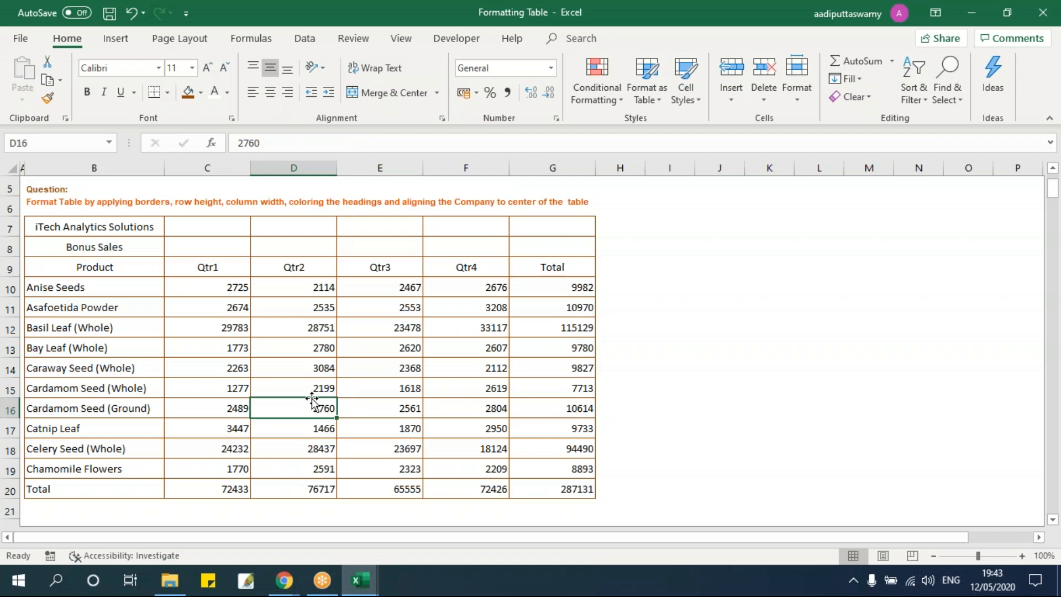
Merge and center the company title across B7:G7 and the Bonus Sales subtitle across B8:G8.
left_click(112, 228)
left_click_drag(112, 228, 537, 227)
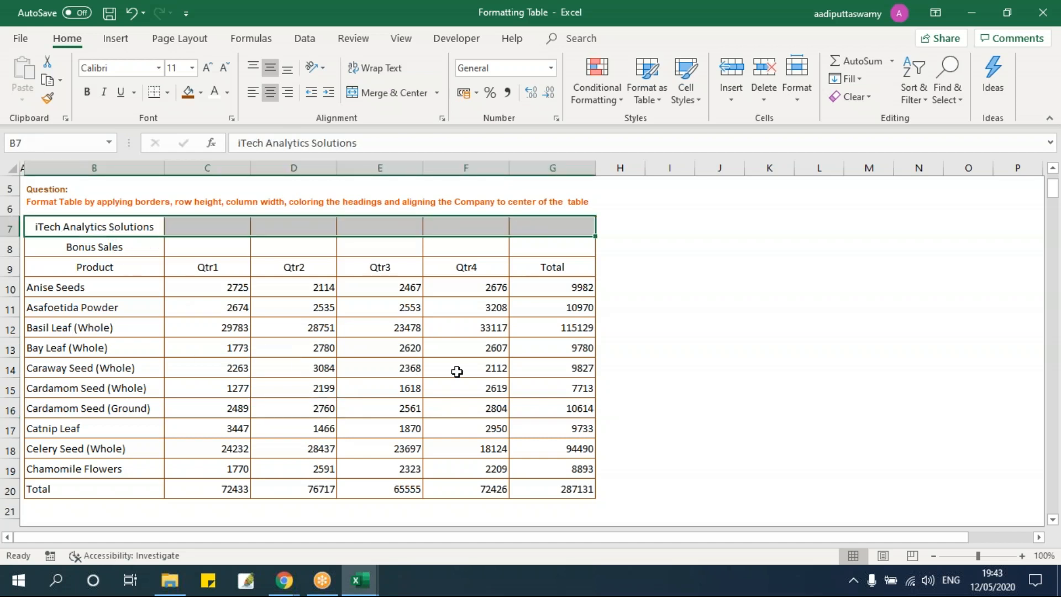
left_click(440, 370)
left_click_drag(112, 229, 547, 227)
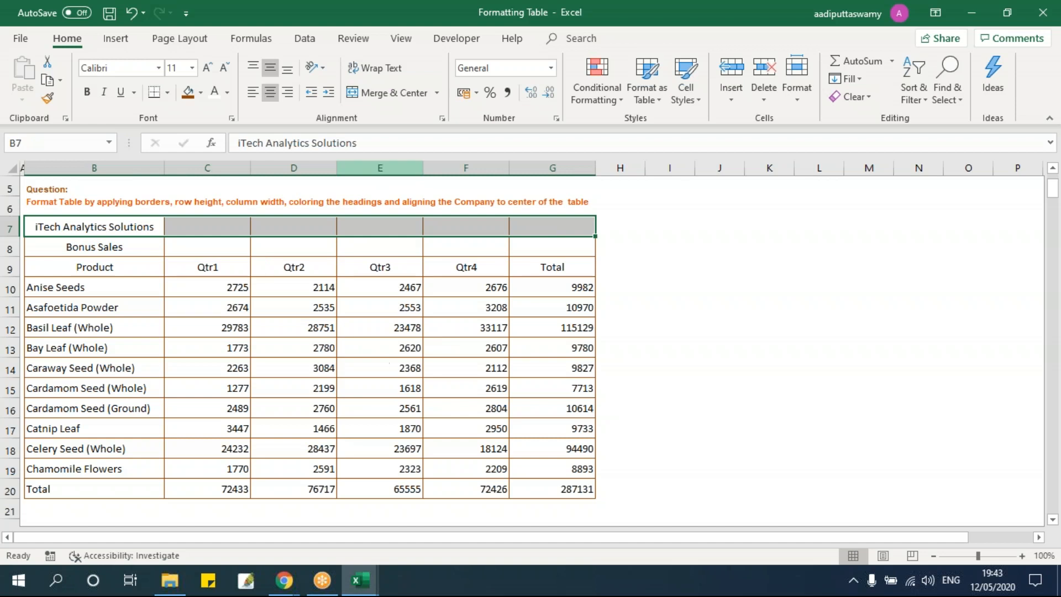
left_click(379, 93)
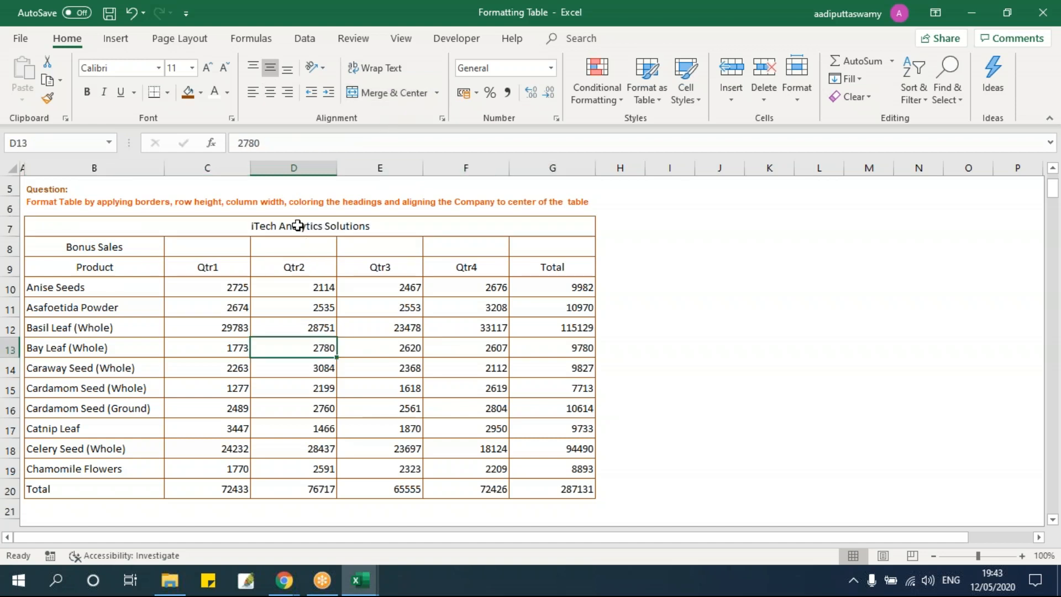
left_click_drag(143, 247, 558, 244)
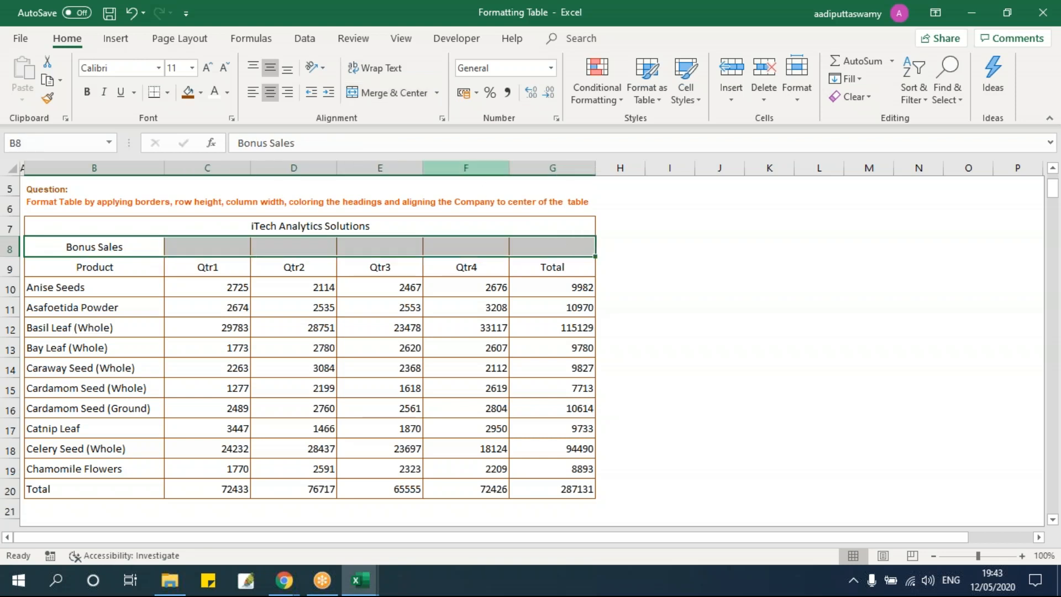
left_click(385, 94)
left_click_drag(332, 225, 331, 243)
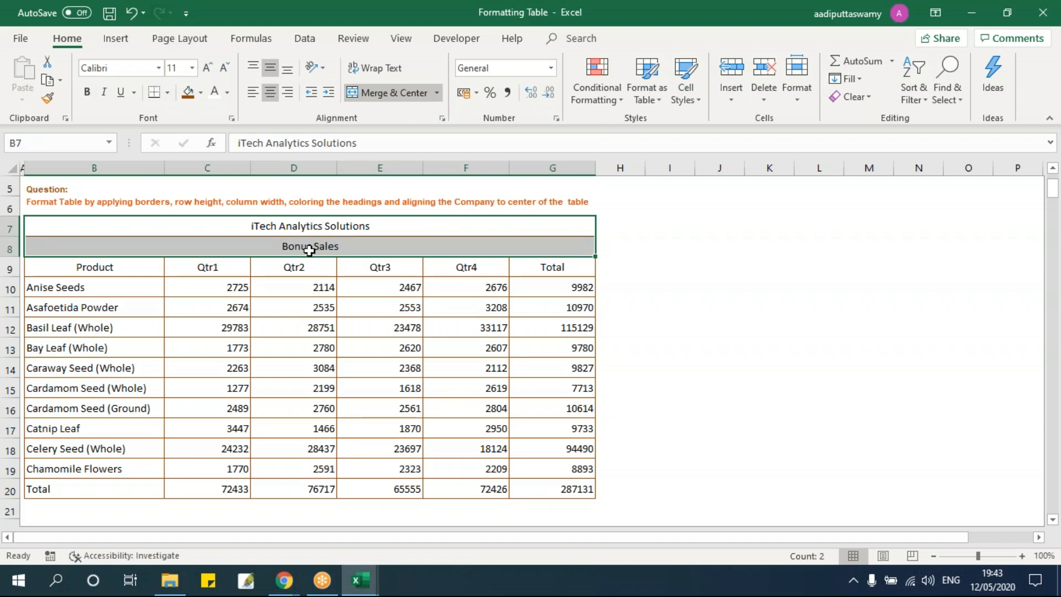
left_click(315, 332)
left_click(110, 224)
left_click(279, 247)
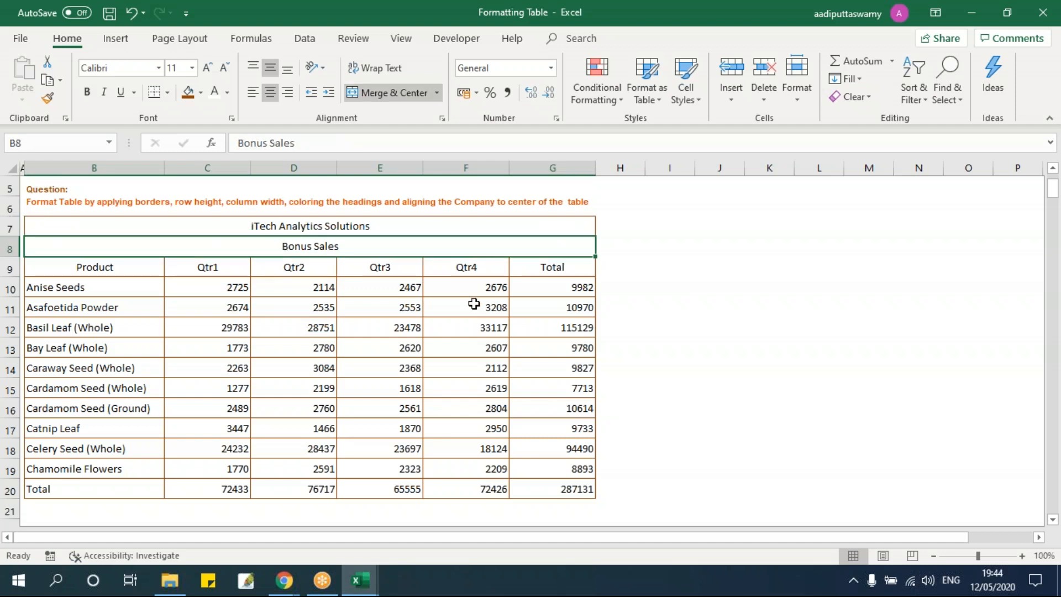
left_click(417, 366)
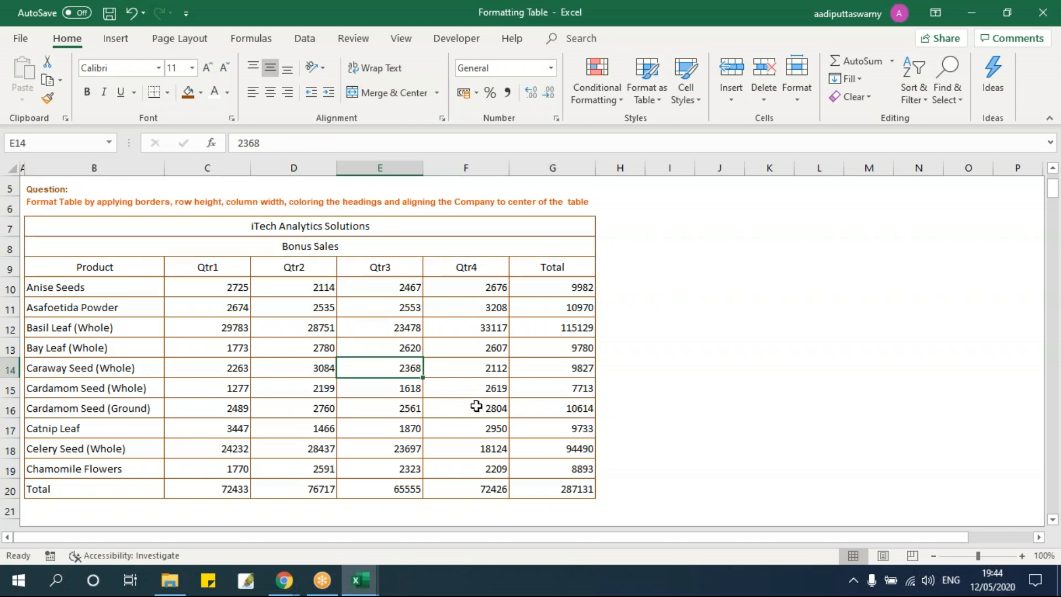
Bold the company title, subtitle and column headings in B7:G9, and set the font of the whole table B7:G20 to Arial 10.
left_click_drag(310, 225, 308, 258)
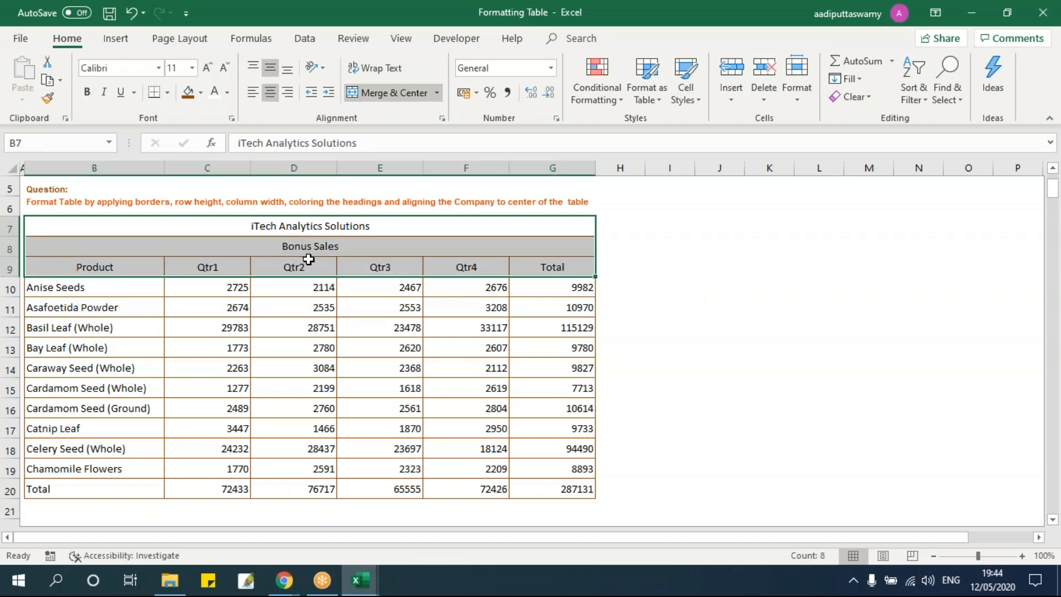
key("ctrl+b")
left_click_drag(284, 232, 297, 486)
left_click(145, 68)
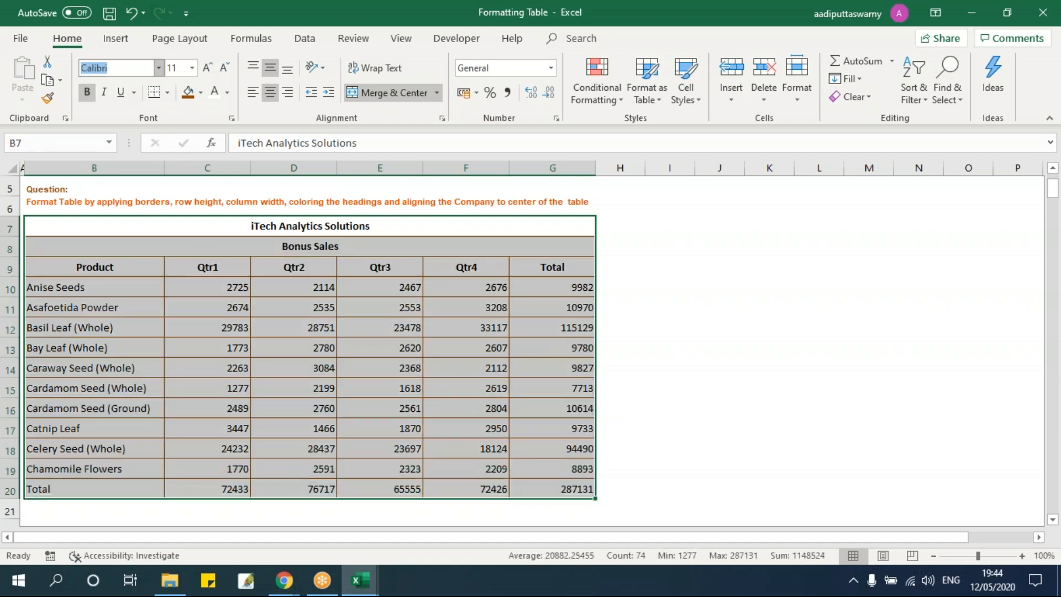
type("Arial")
key("Tab")
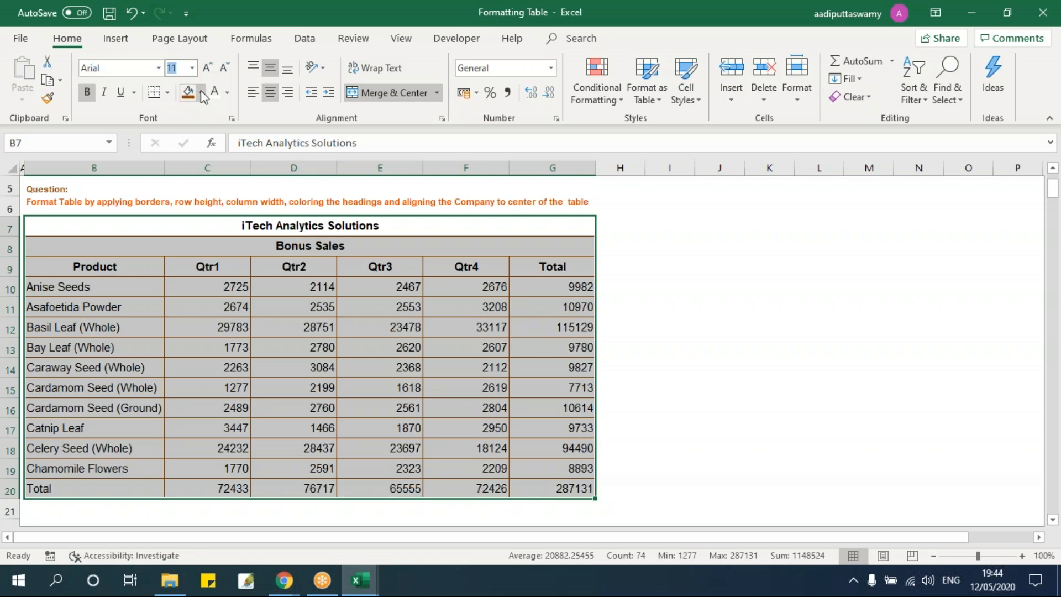
type("10")
key("Return")
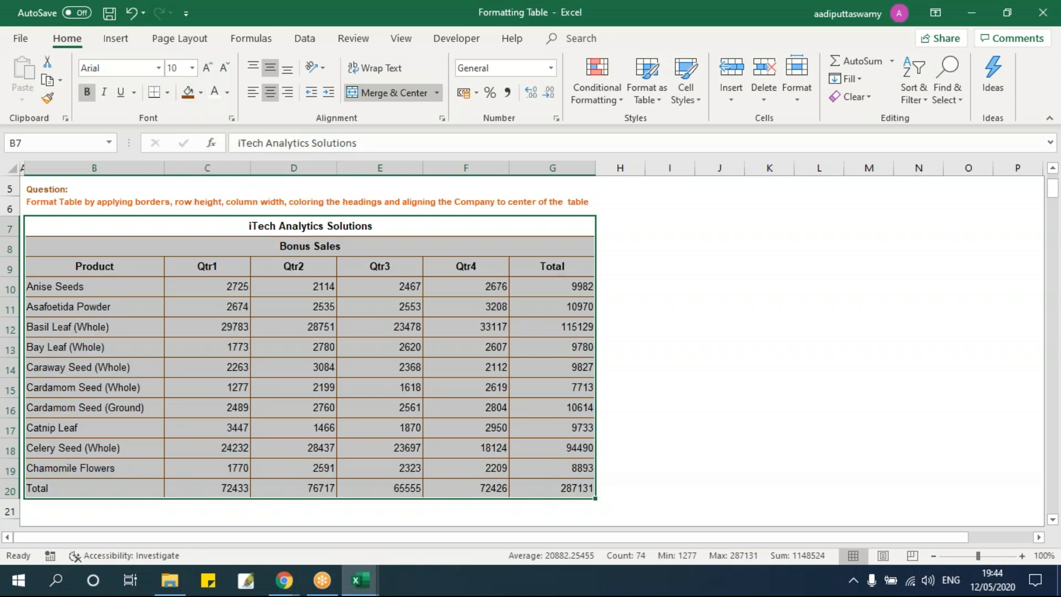
left_click(445, 409)
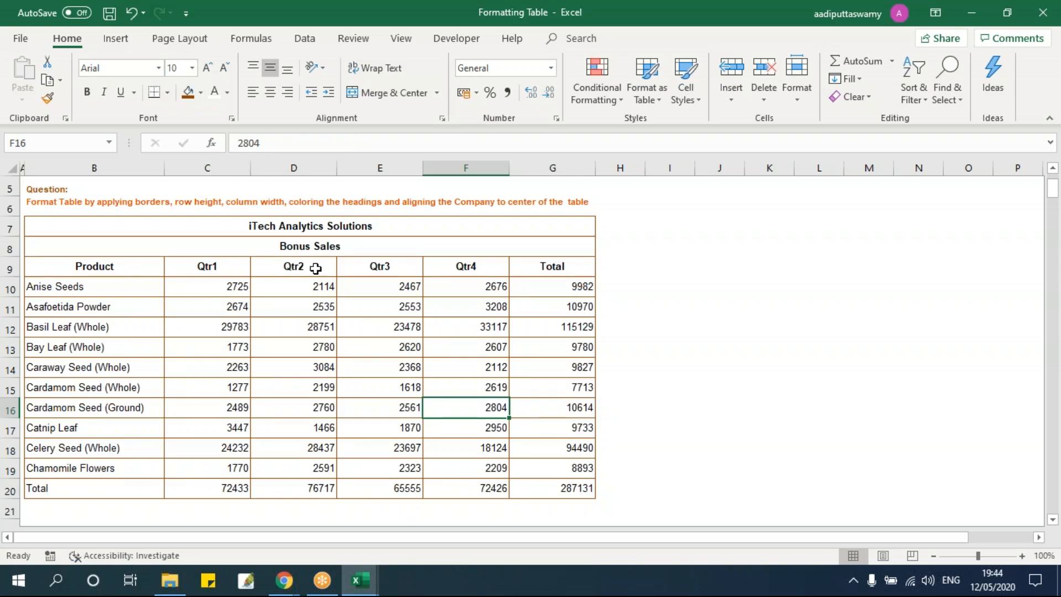
Fill the company title row with the darkest orange-brown theme shade and the Bonus Sales subtitle row with the next lighter orange shade.
left_click(306, 224)
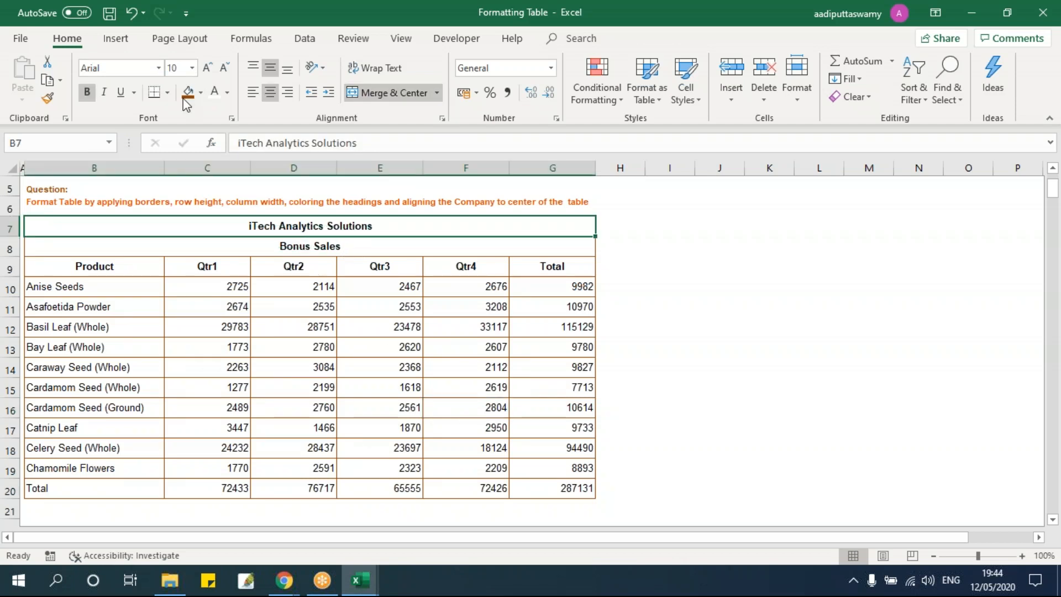
left_click(200, 92)
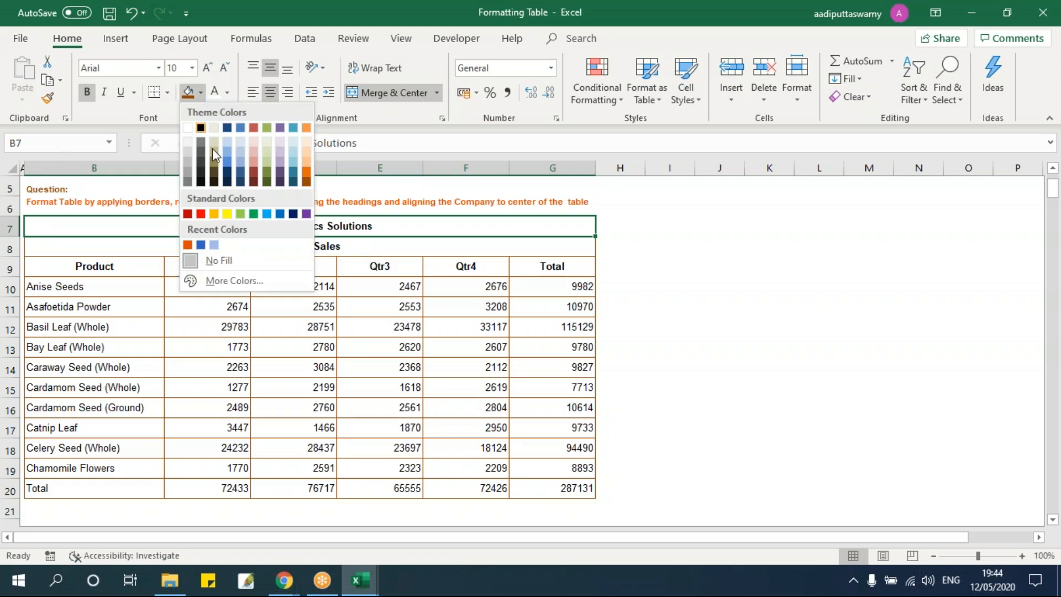
left_click(304, 183)
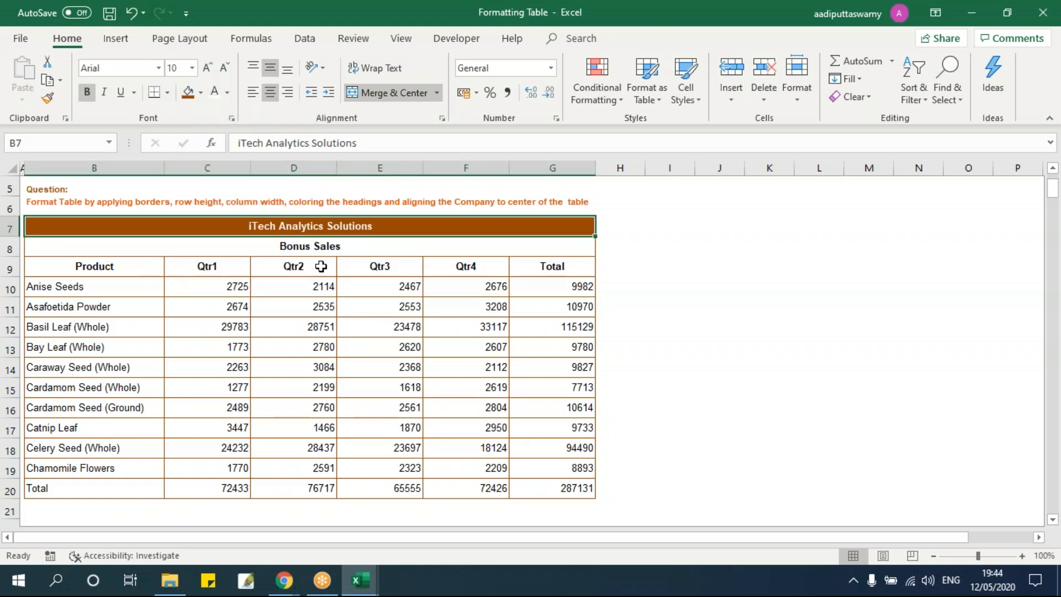
left_click(314, 359)
left_click(276, 252)
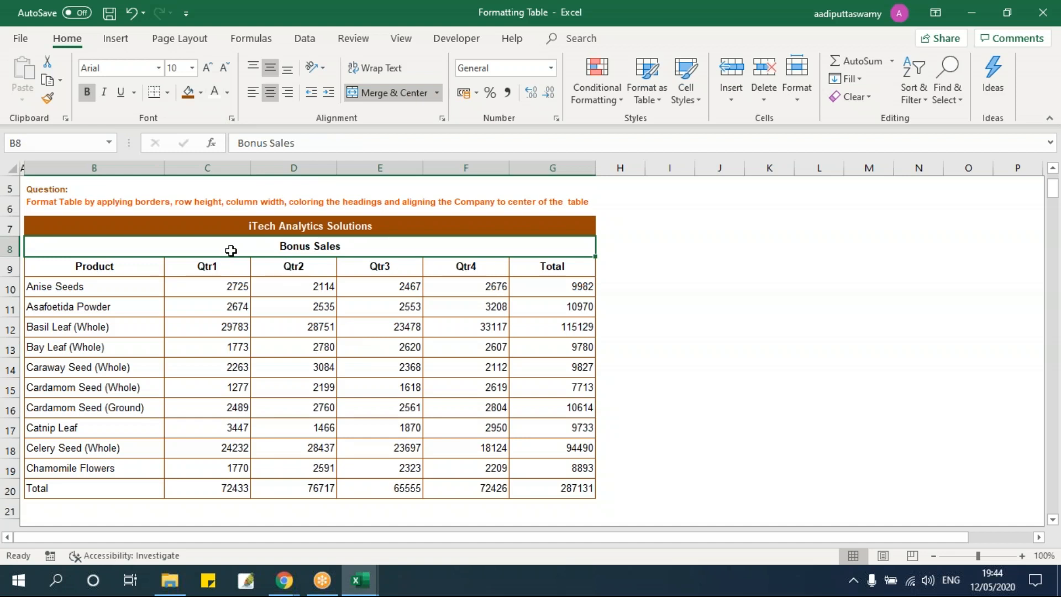
left_click(201, 92)
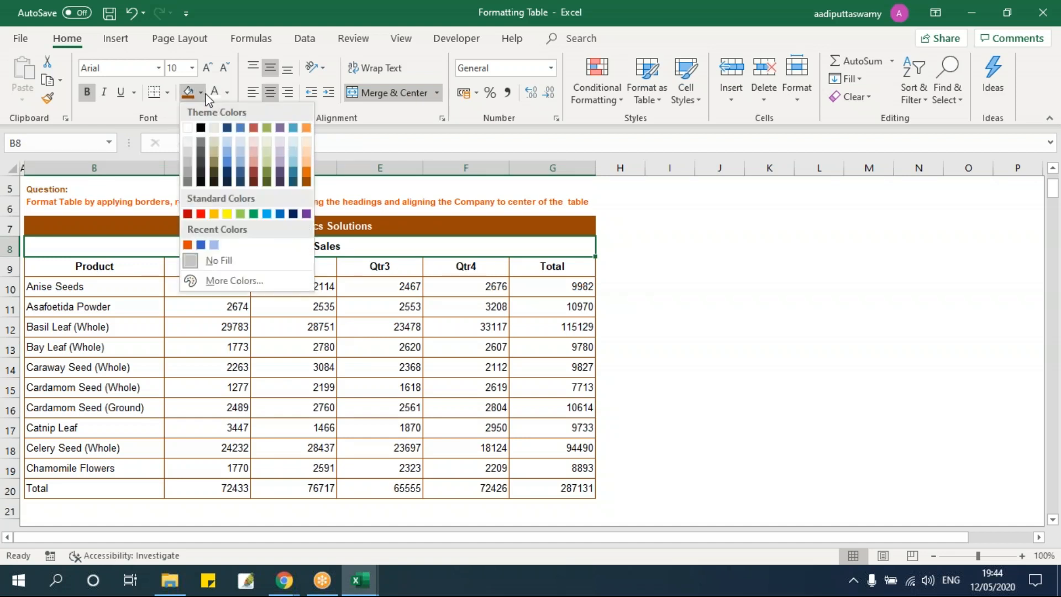
left_click(304, 170)
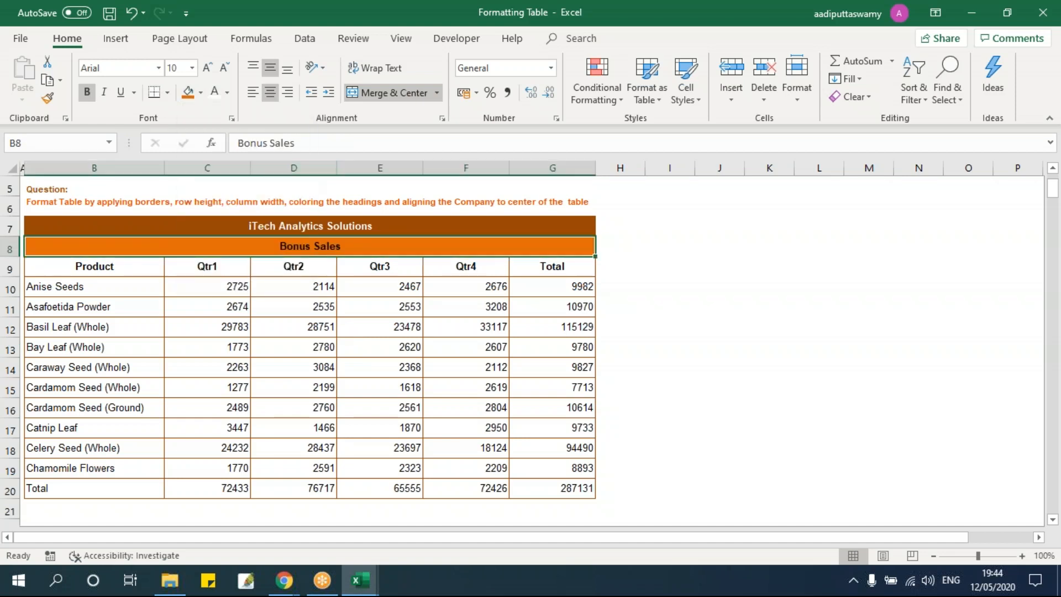
left_click(379, 326)
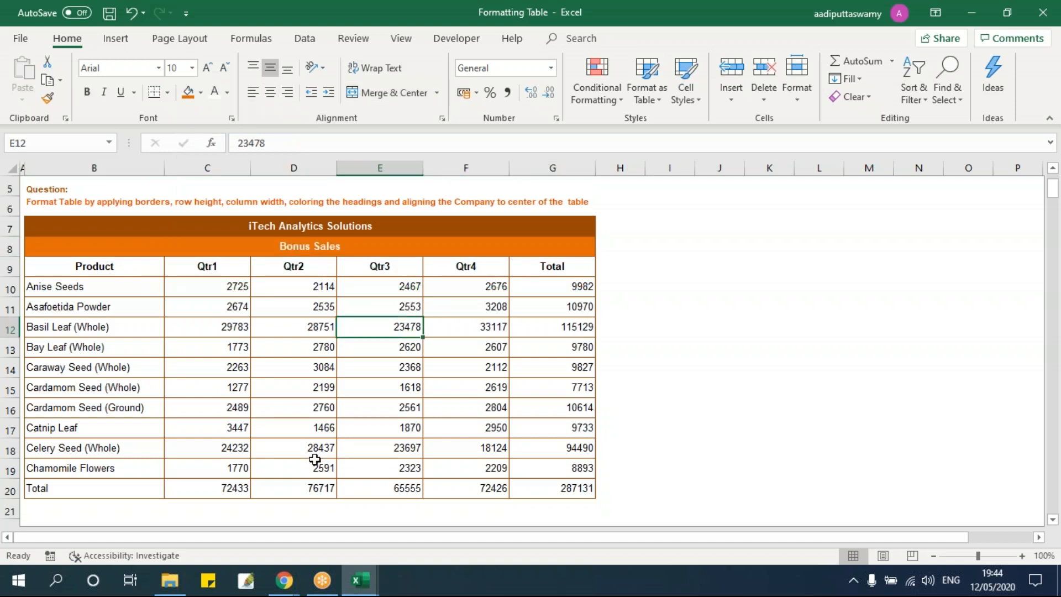
Fill the column headings in B9:G9 with a light orange theme shade.
left_click_drag(109, 268, 548, 270)
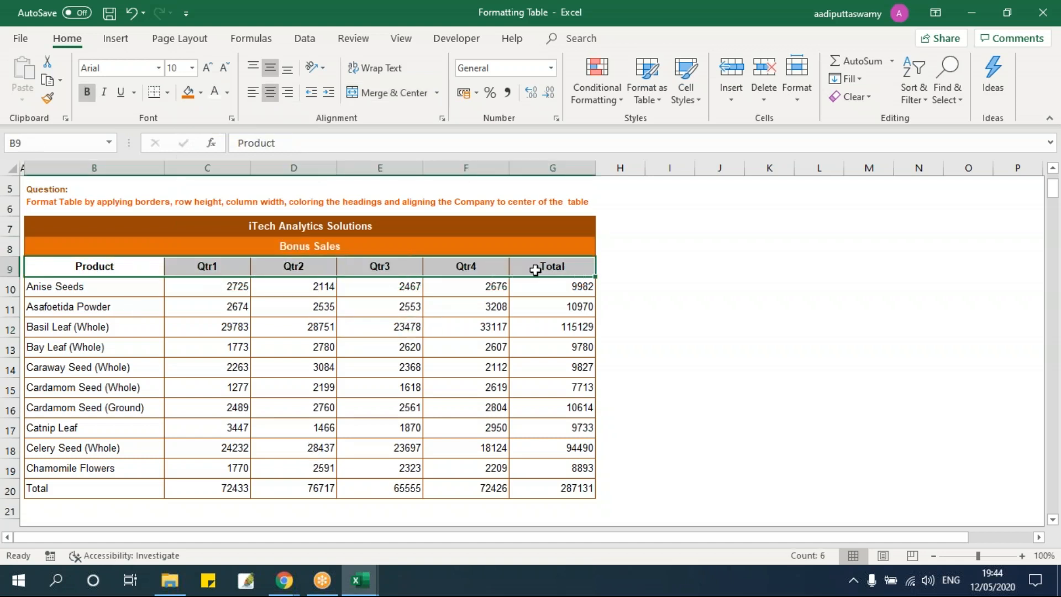
left_click(200, 93)
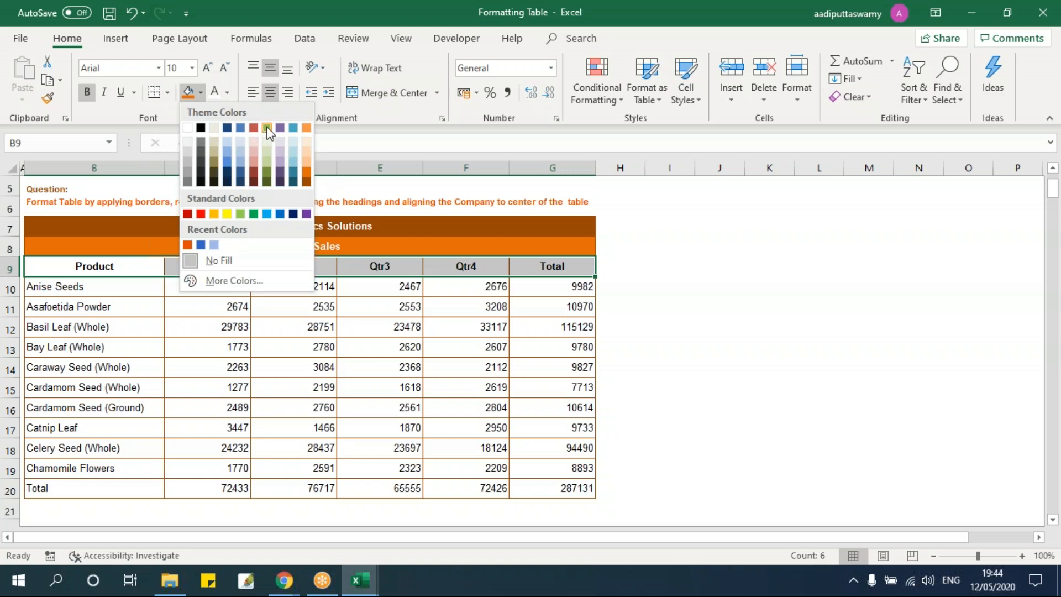
left_click(227, 214)
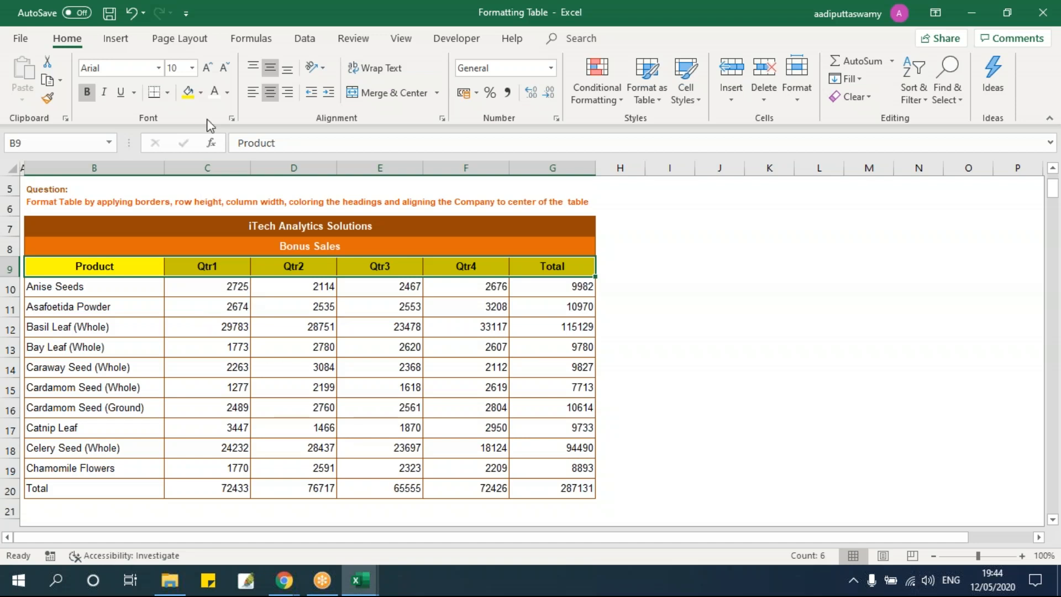
left_click(200, 93)
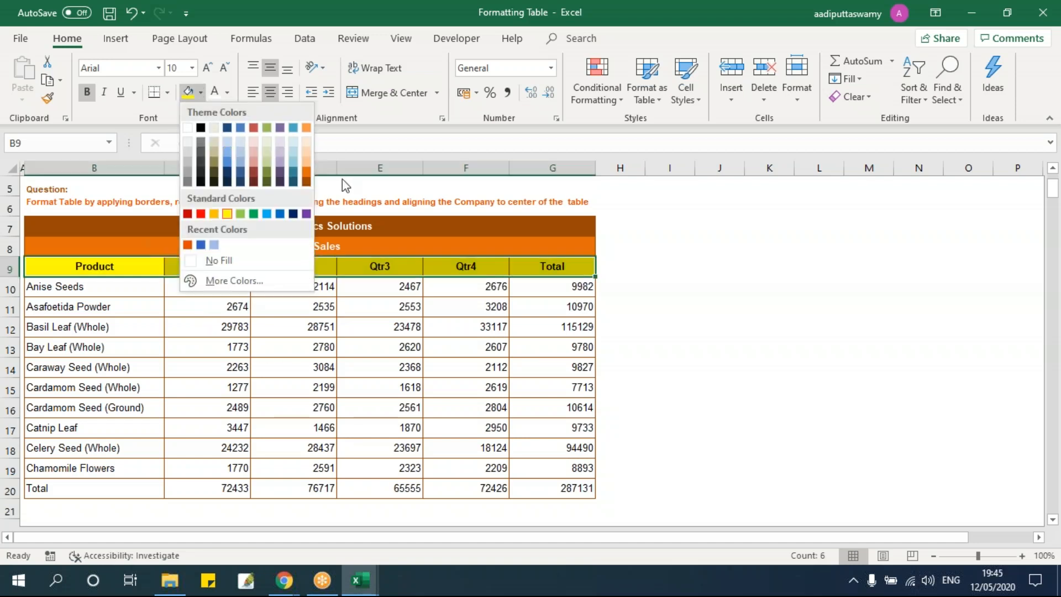
left_click(306, 161)
left_click(322, 361)
left_click_drag(250, 222, 258, 267)
left_click(276, 385)
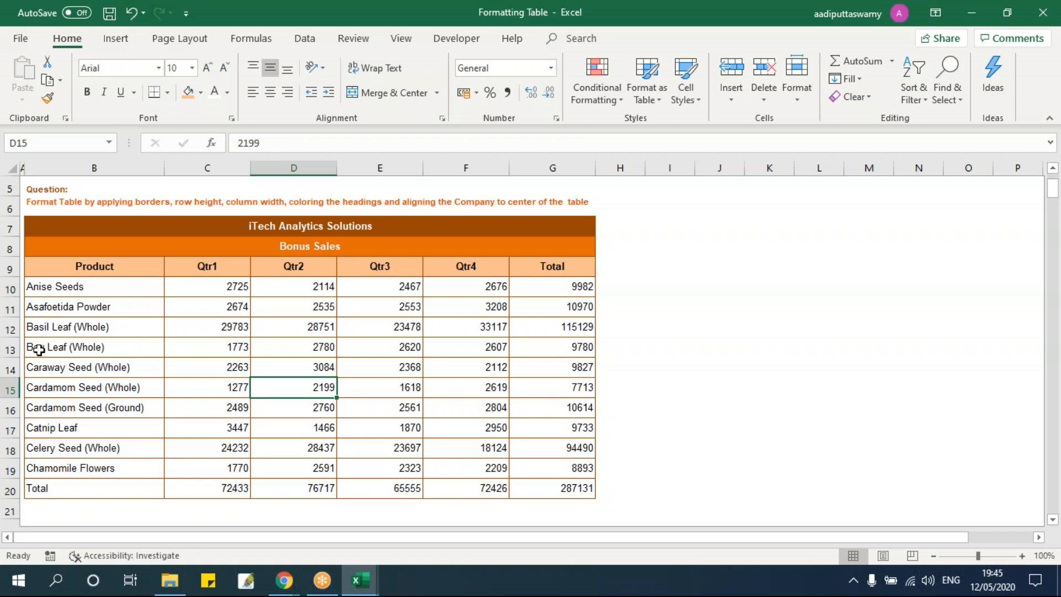
Increase the indent of the product names in B10:B20, and indent and right-align the figures in C10:G20.
left_click_drag(70, 288, 83, 487)
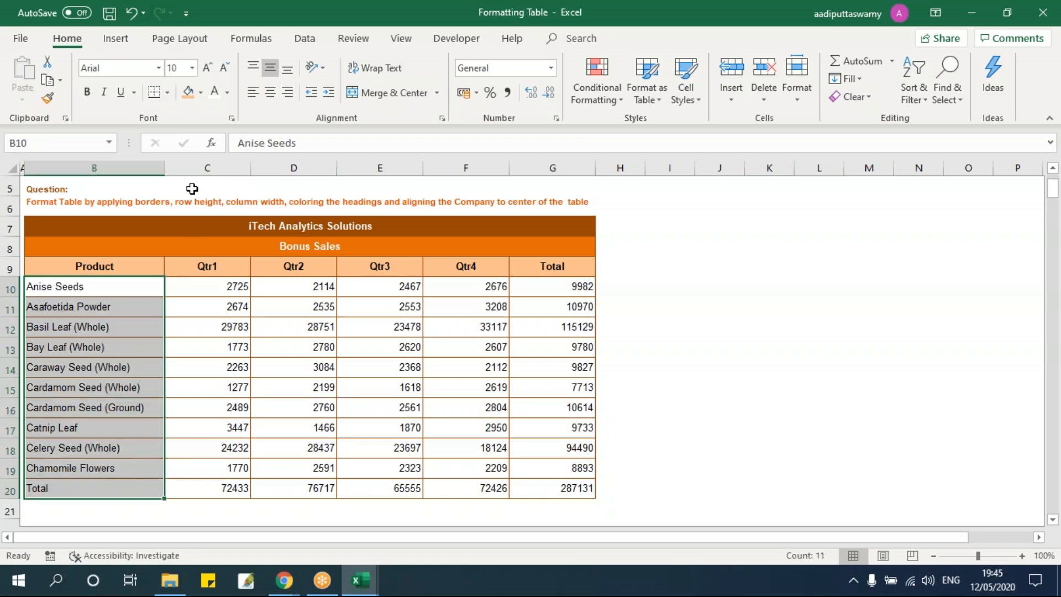
left_click(328, 92)
left_click_drag(229, 290, 556, 485)
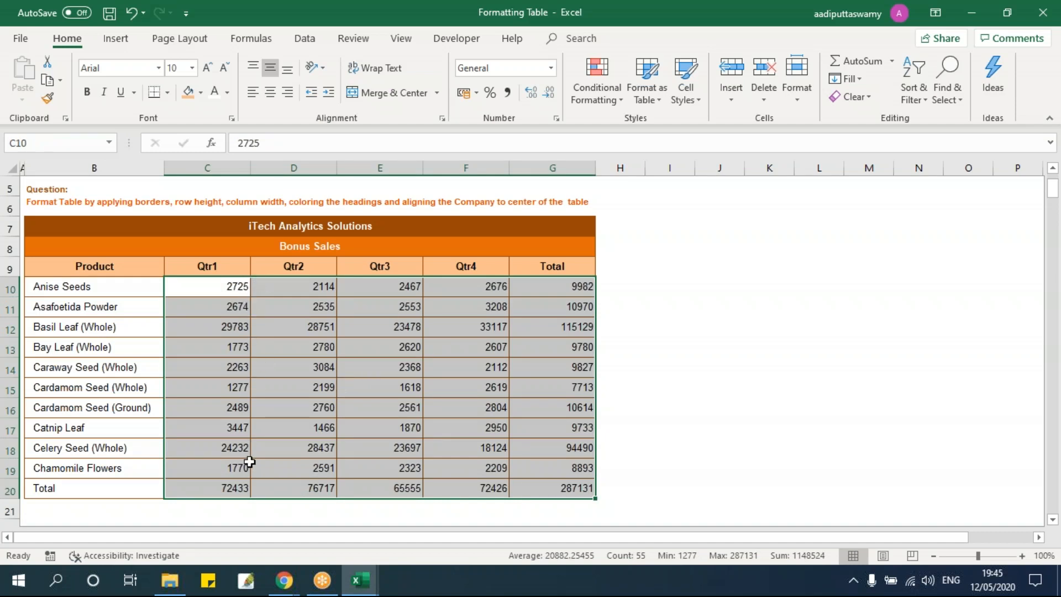
left_click(328, 94)
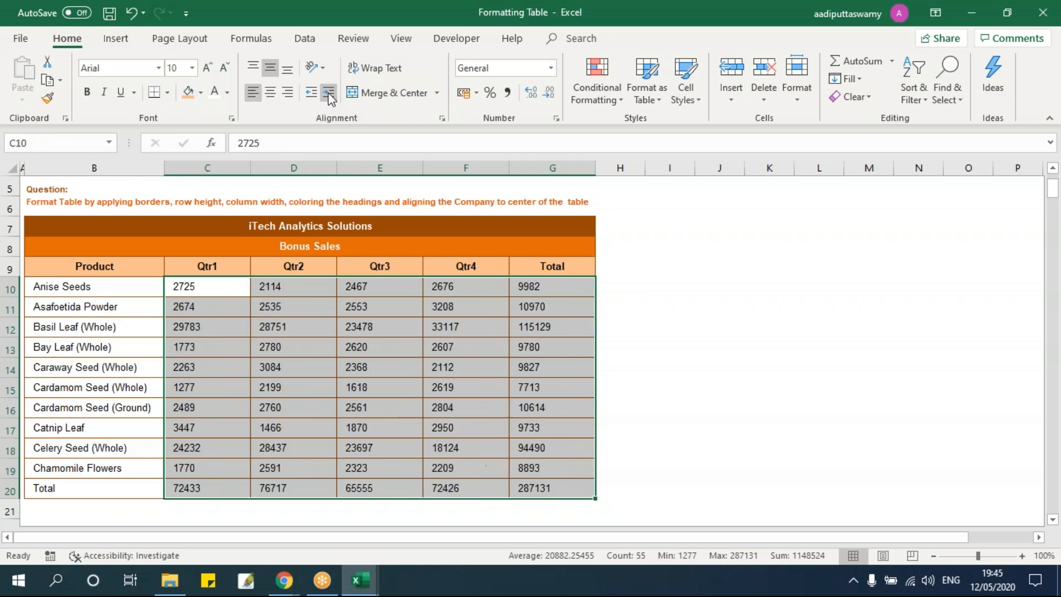
left_click(288, 94)
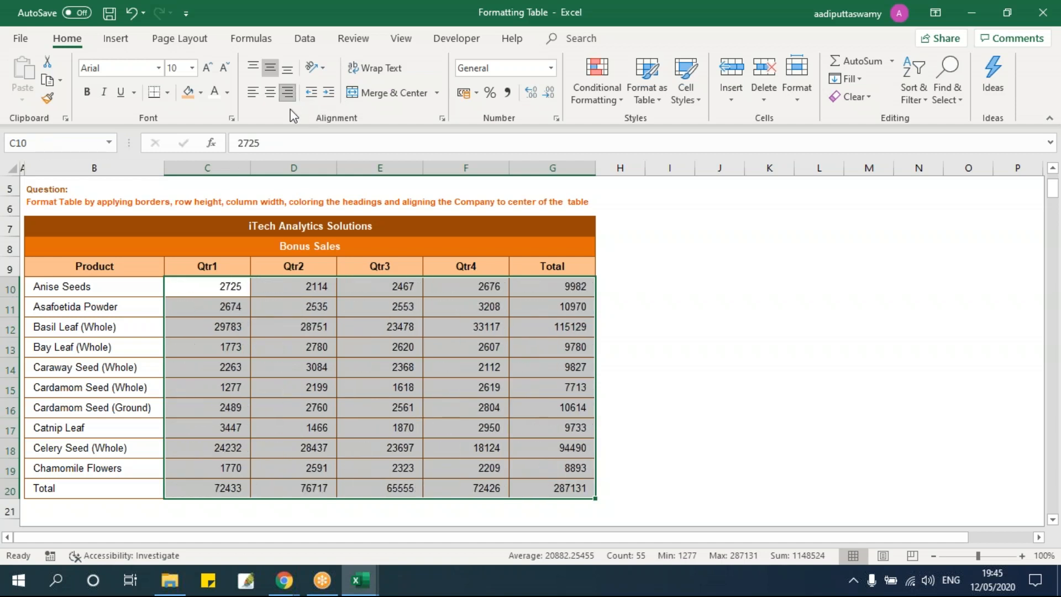
left_click(702, 399)
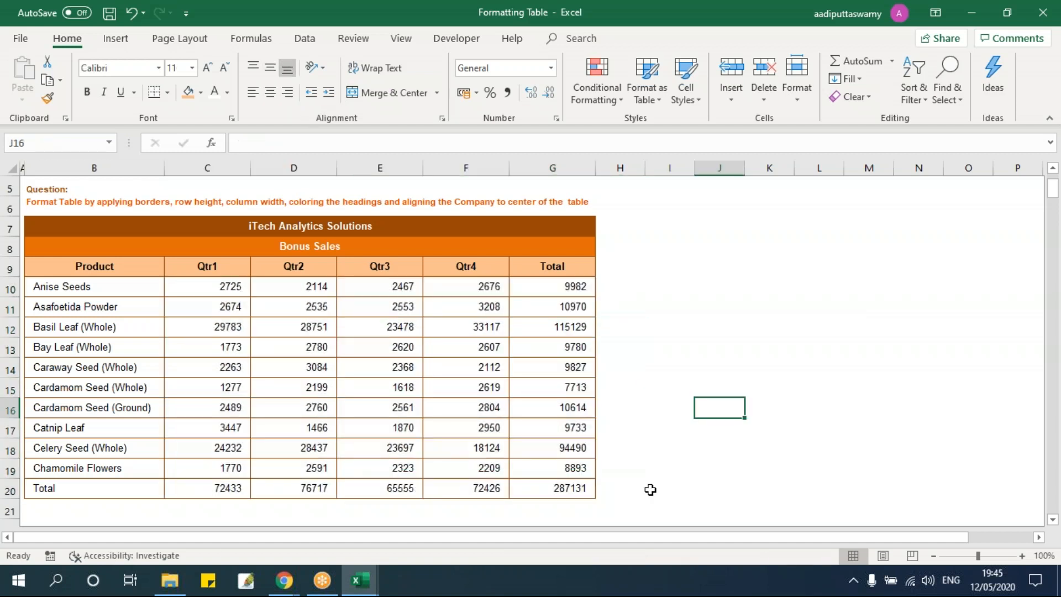
Bold the Total row in B20:G20 and fill it with the lightest orange theme shade.
left_click_drag(125, 490, 570, 490)
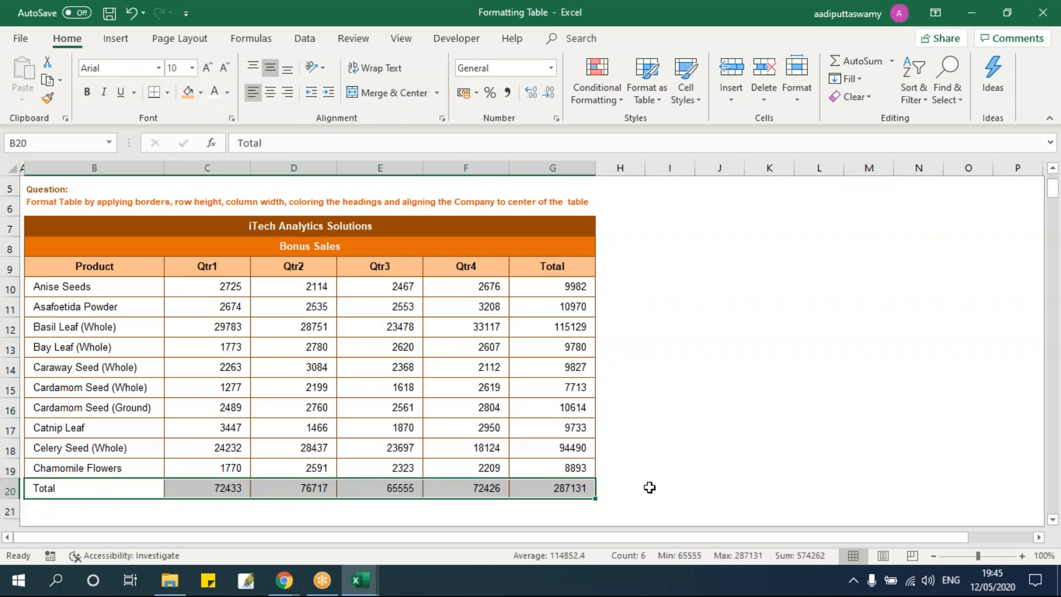
key("ctrl+b")
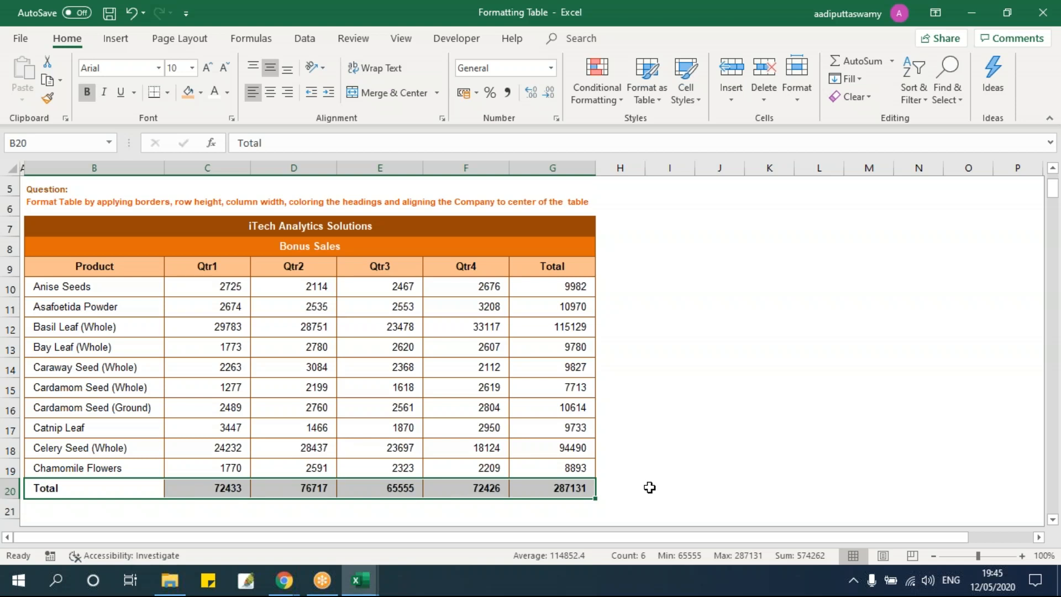
left_click(200, 92)
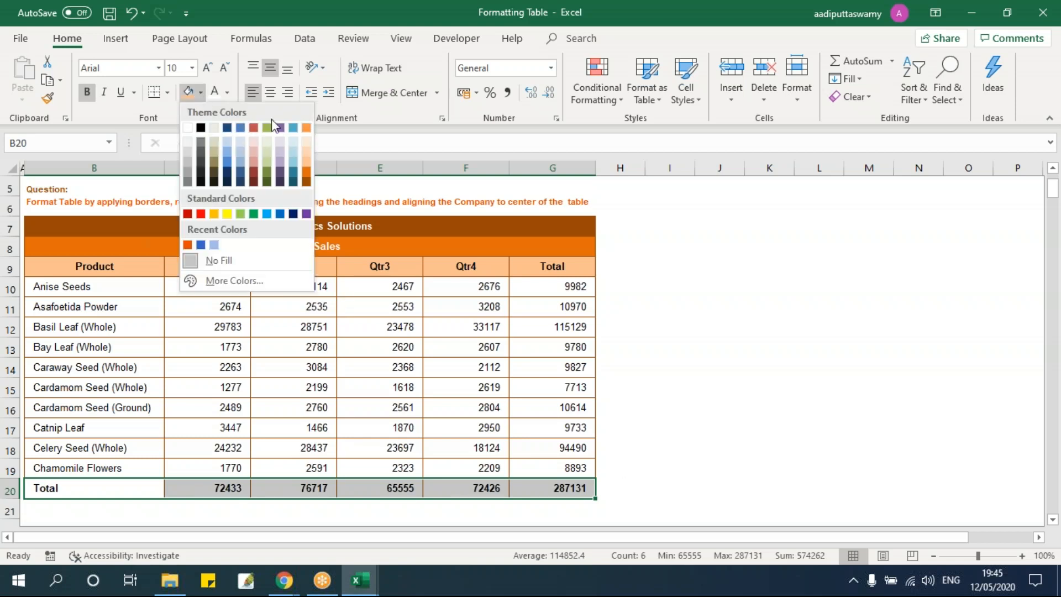
left_click(307, 142)
left_click(833, 394)
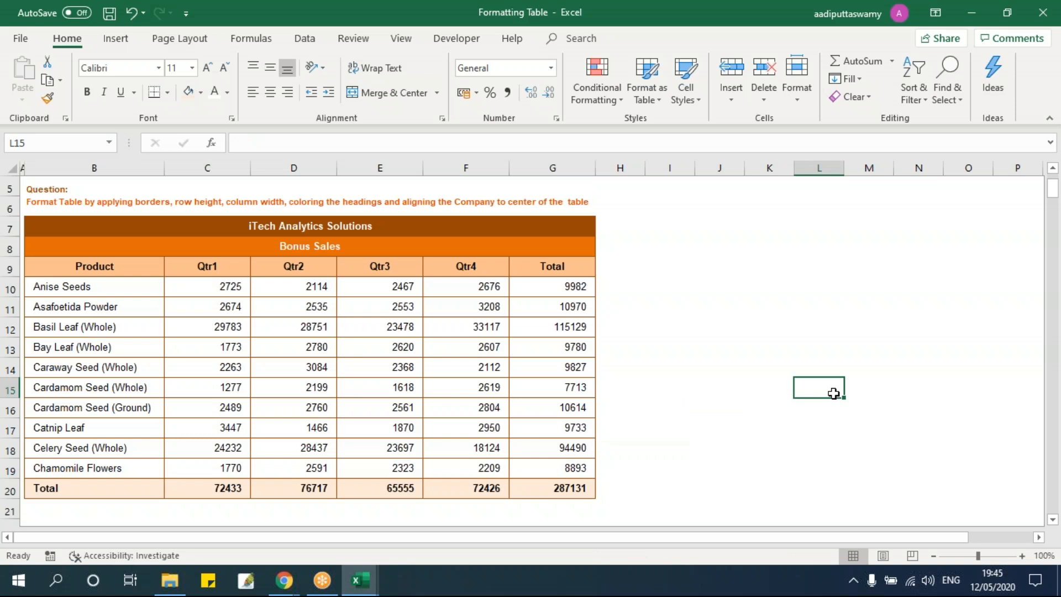
Review the formatted tables on the Format Table2 and Format Table1 sheets, comparing their headings, fills and borders.
left_click_drag(288, 227, 380, 489)
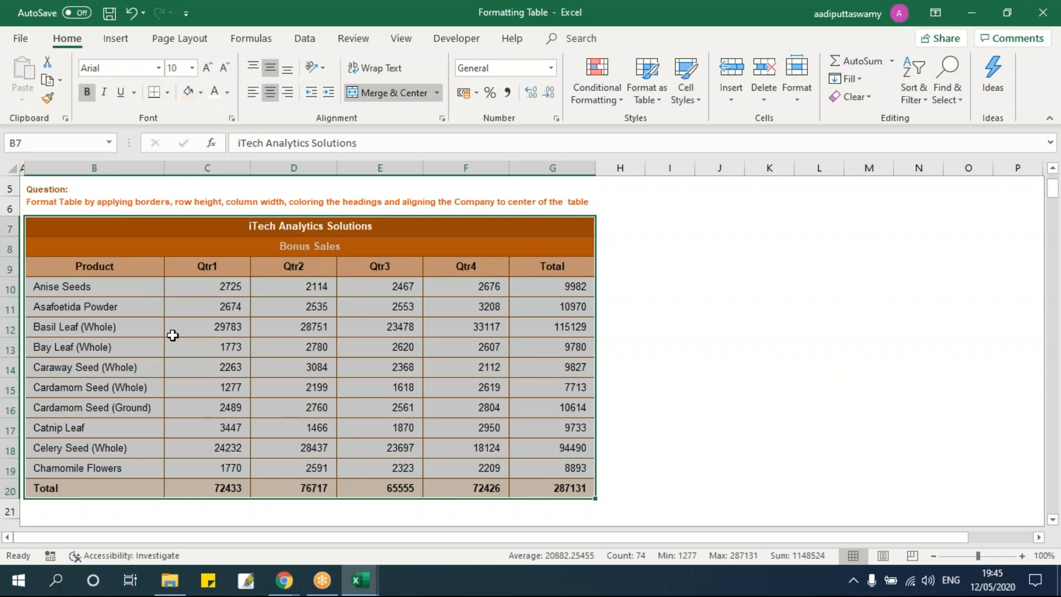
scroll(166, 359, "up", 2)
left_click(96, 259)
scroll(280, 372, "down", 3)
scroll(249, 362, "up", 3)
left_click_drag(151, 344, 585, 341)
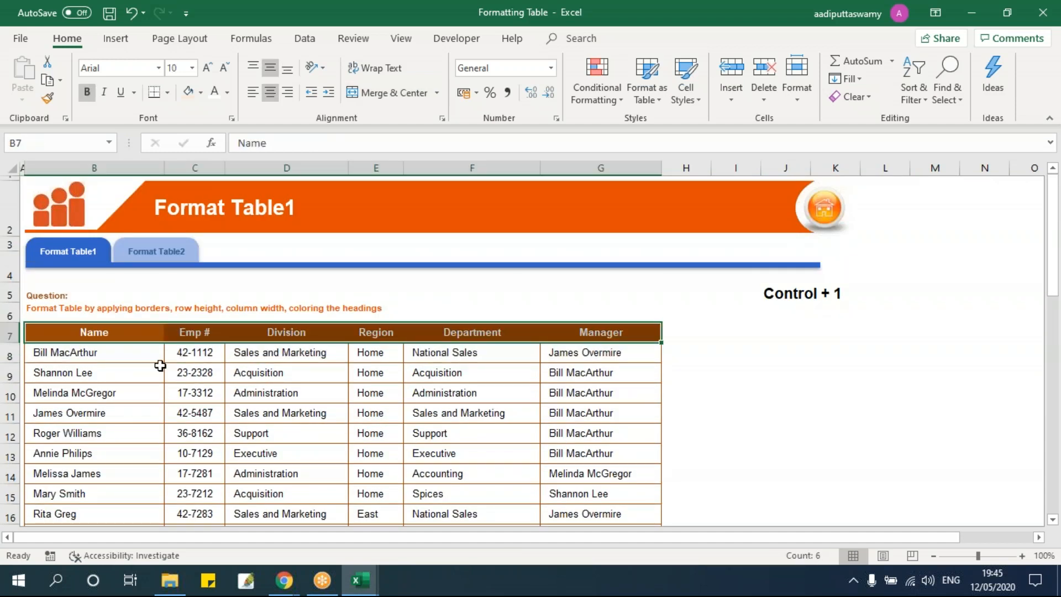
left_click(158, 253)
mouse_move(343, 334)
left_mouse_down()
mouse_move(343, 346)
mouse_move(356, 337)
left_mouse_up()
scroll(339, 362, "down", 2)
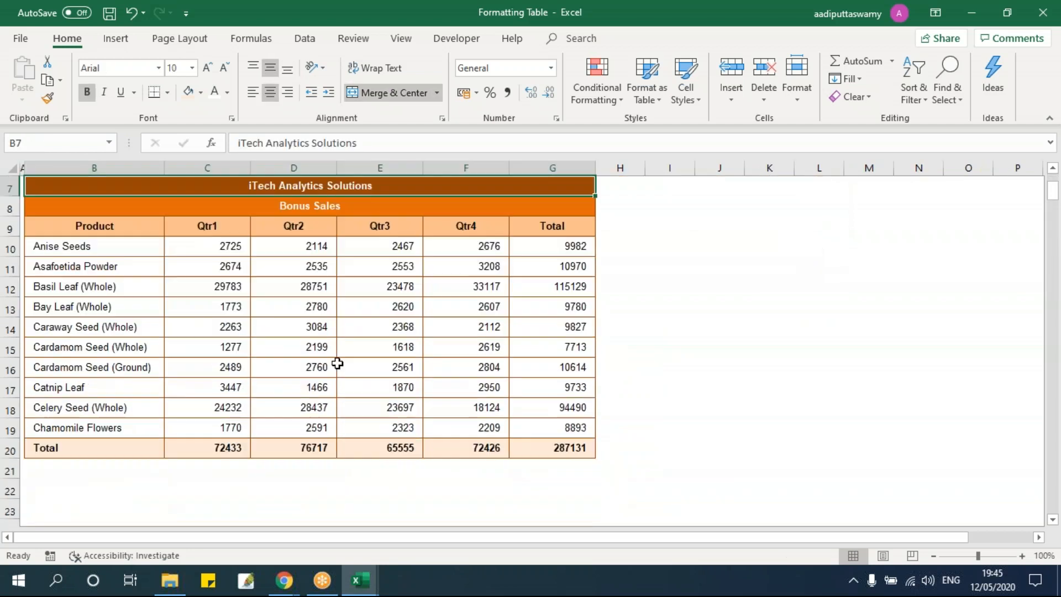
scroll(383, 407, "up", 1)
left_click(424, 409)
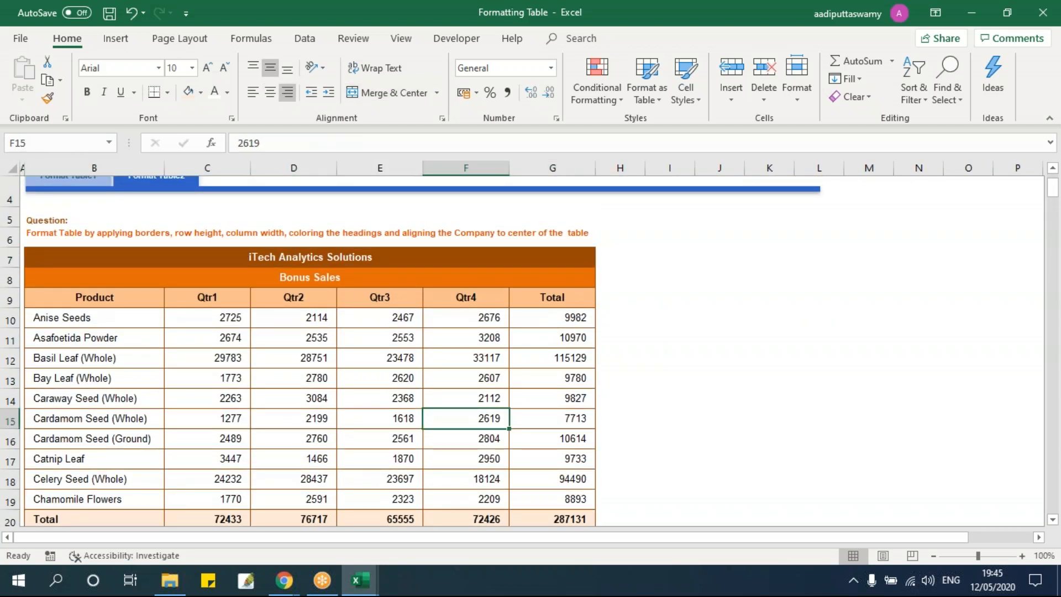
Go back through the Format Table1 sheet to the workbook's Training cover page.
scroll(529, 351, "up", 1)
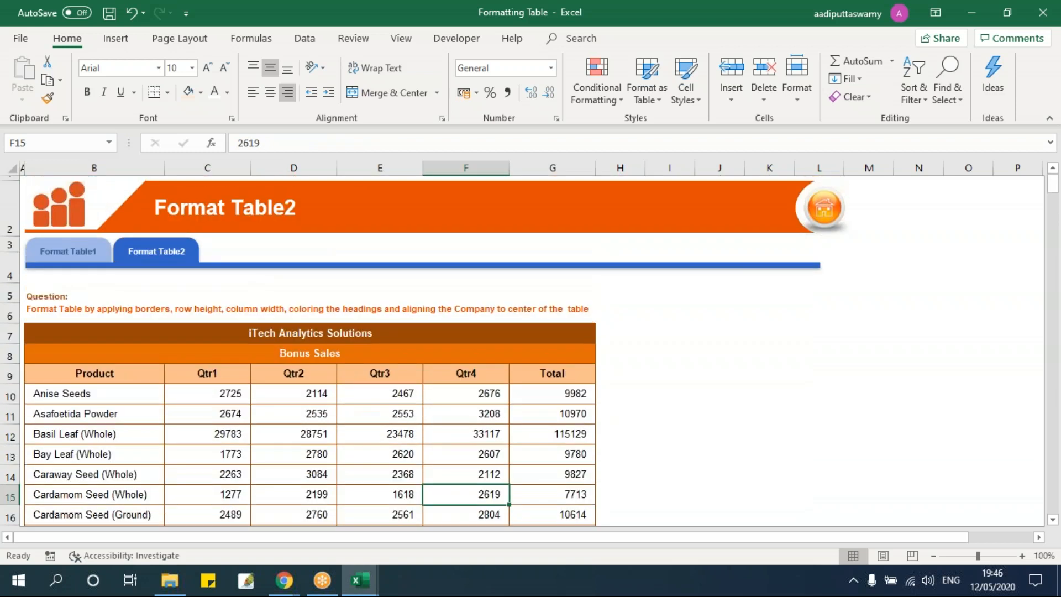
left_click(81, 259)
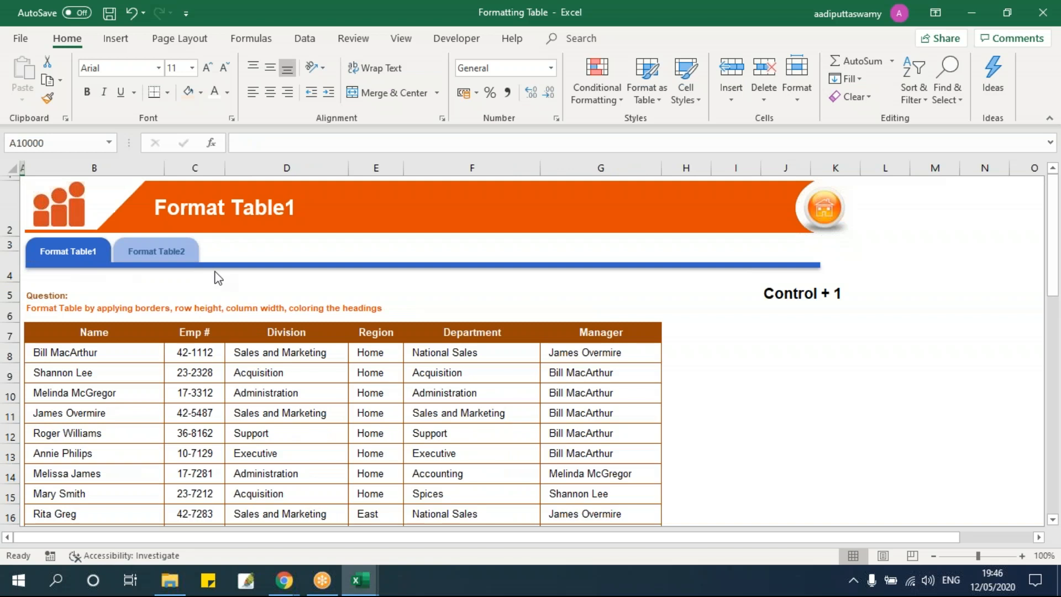
left_click(826, 210)
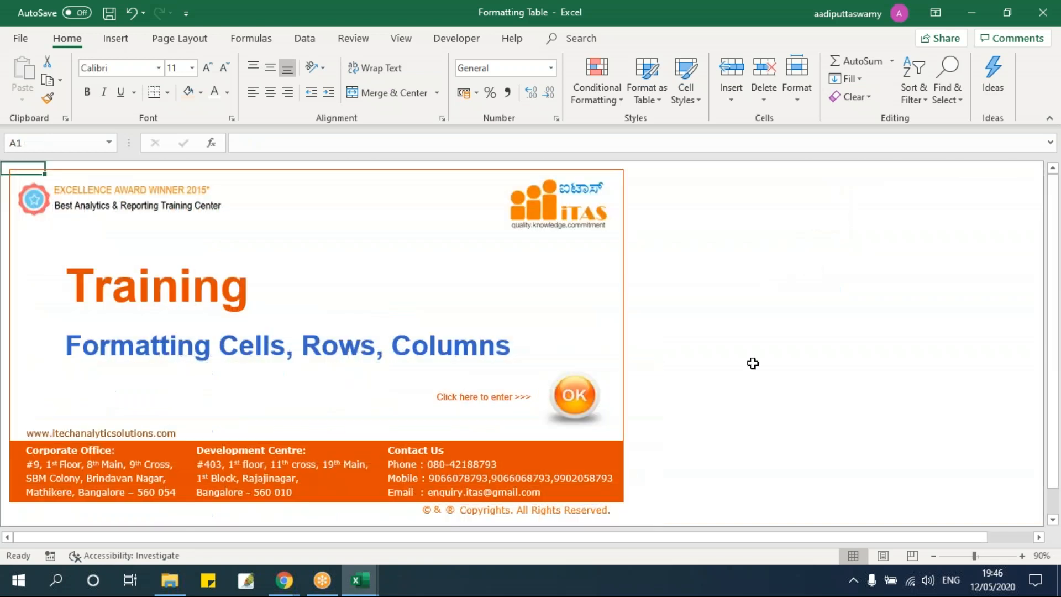